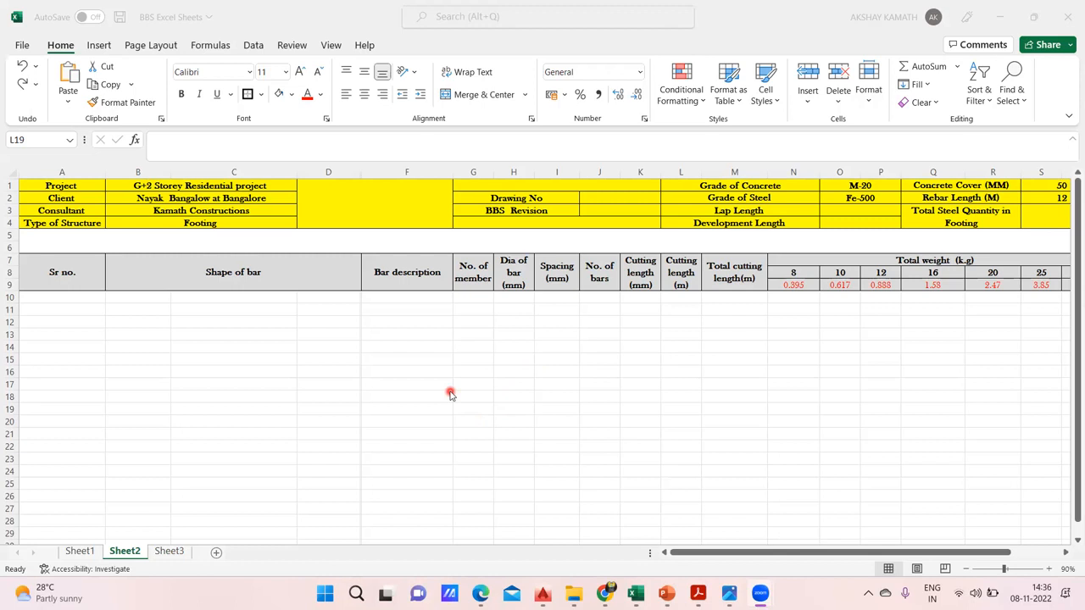
double_click(419, 323)
type("Bar Ben")
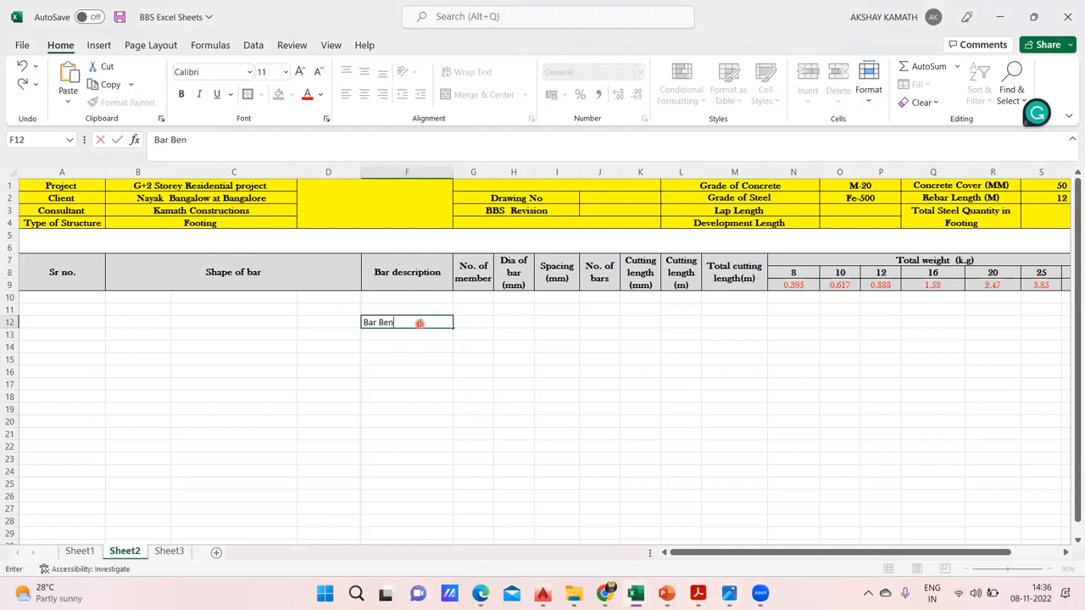
type("fing Schedule -BBS")
left_click(574, 424)
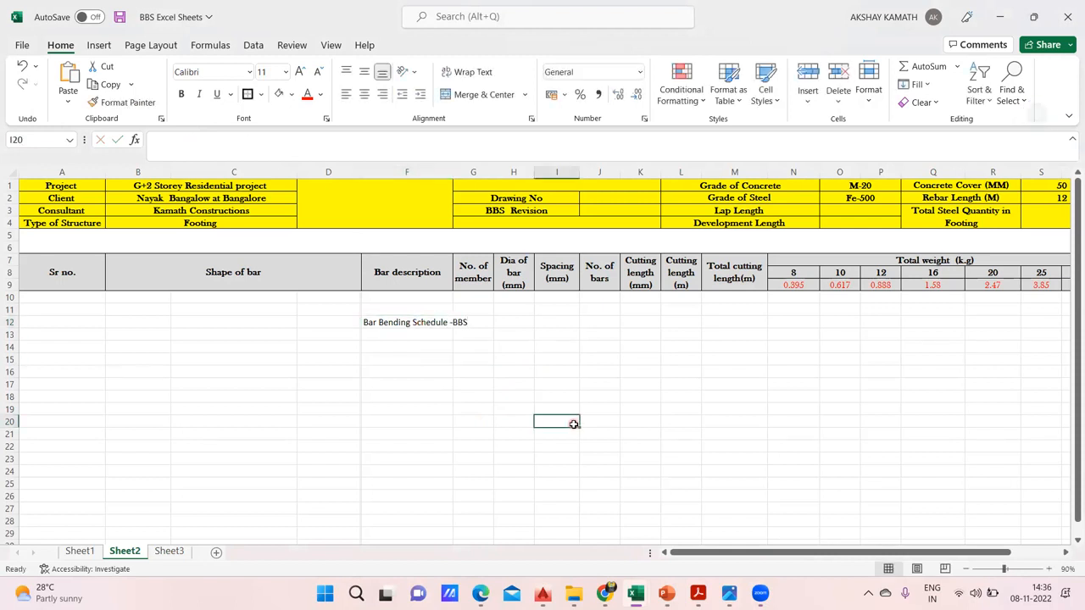
left_click_drag(375, 322, 472, 324)
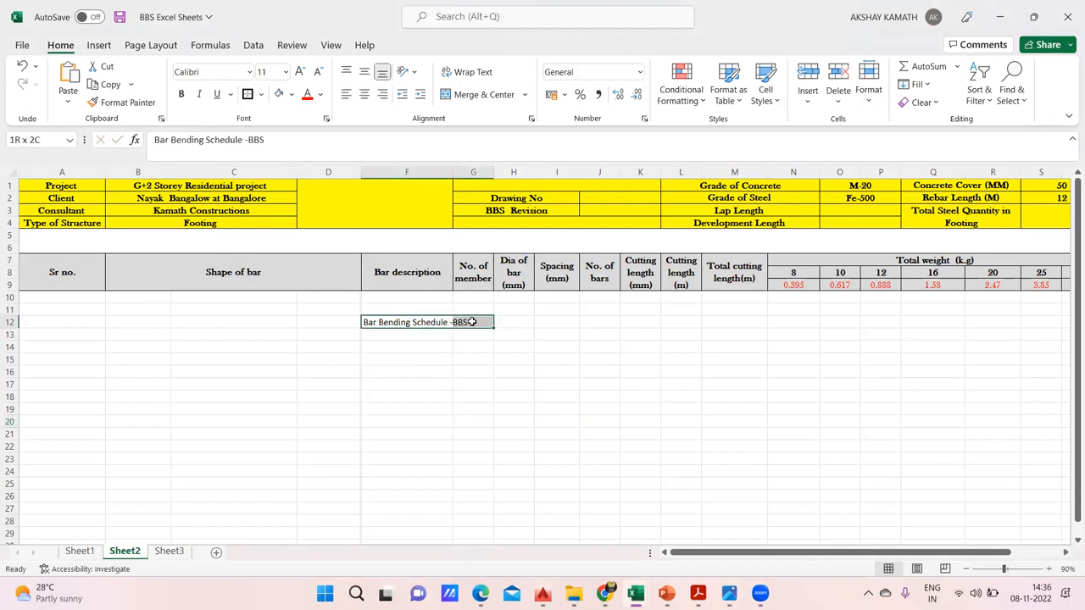
key("Delete")
left_click(466, 388)
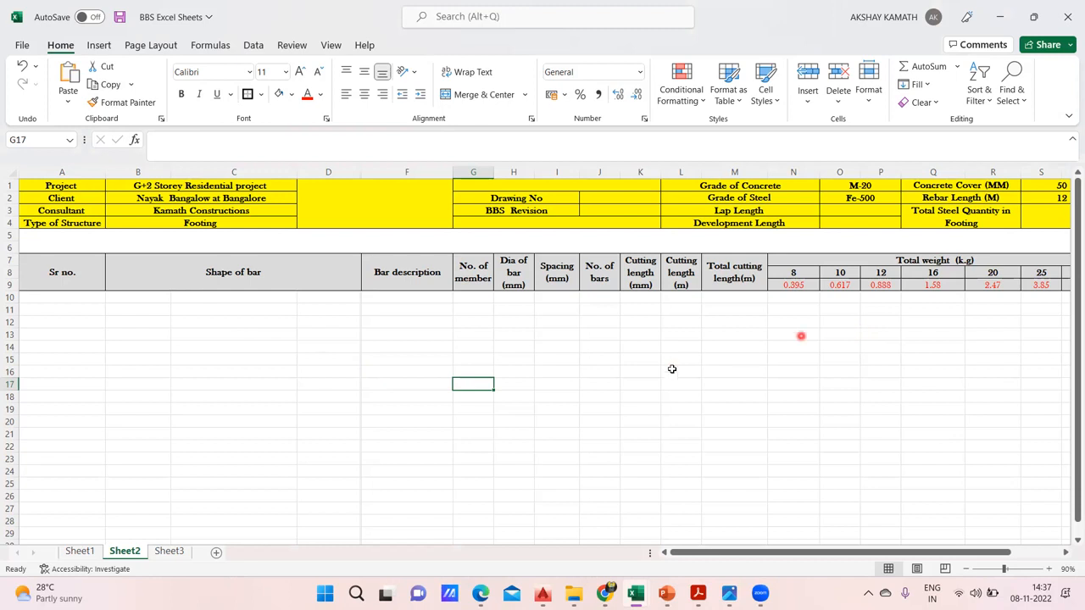
Enter the label "Project" in cell A1 of the blank Sheet3
left_click(181, 552)
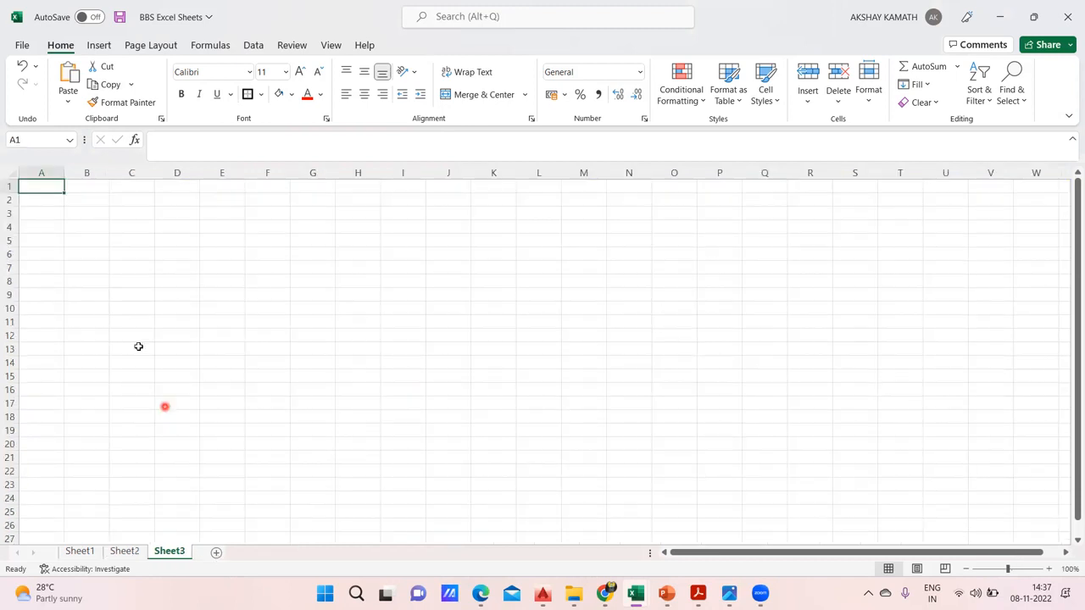
double_click(56, 185)
type("Project")
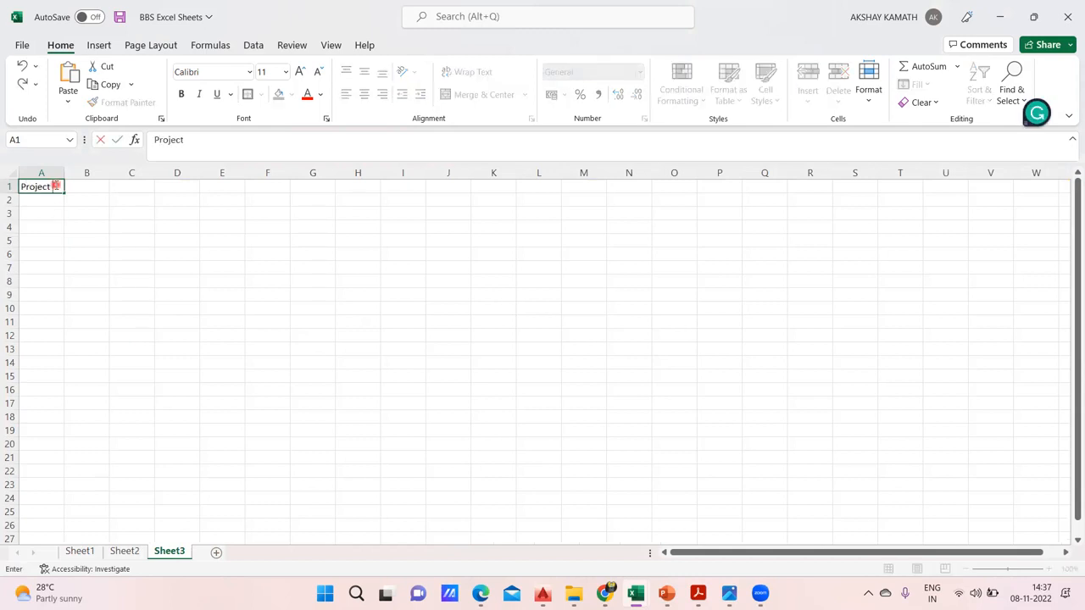
left_click(362, 415)
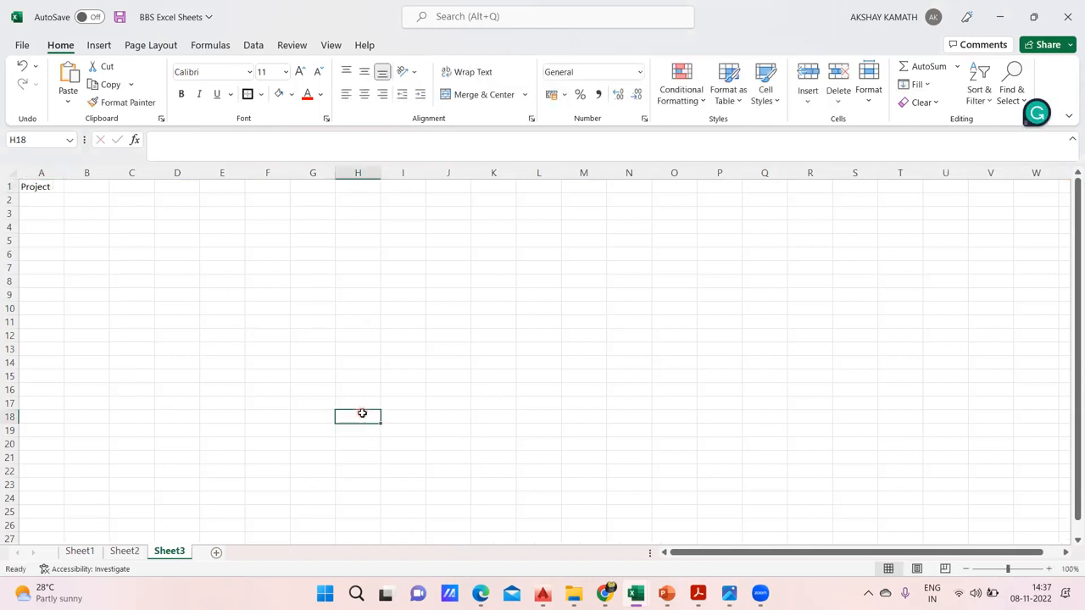
Check the header labels on Sheet2 and enter "Client" in cell A2 of Sheet3
left_click(141, 552)
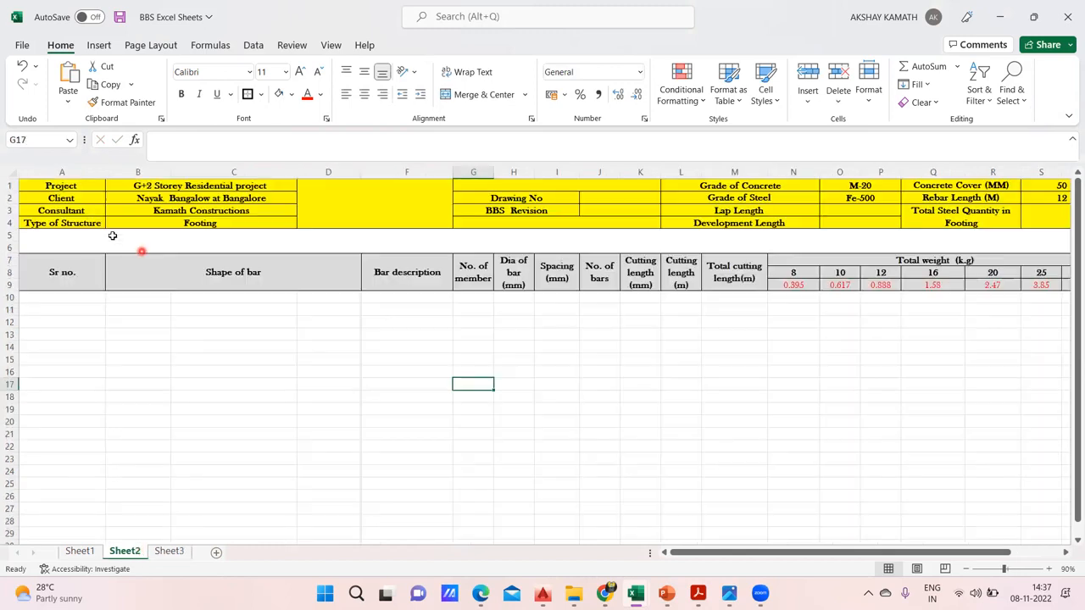
left_click(169, 551)
double_click(51, 200)
type("Client")
left_click(146, 288)
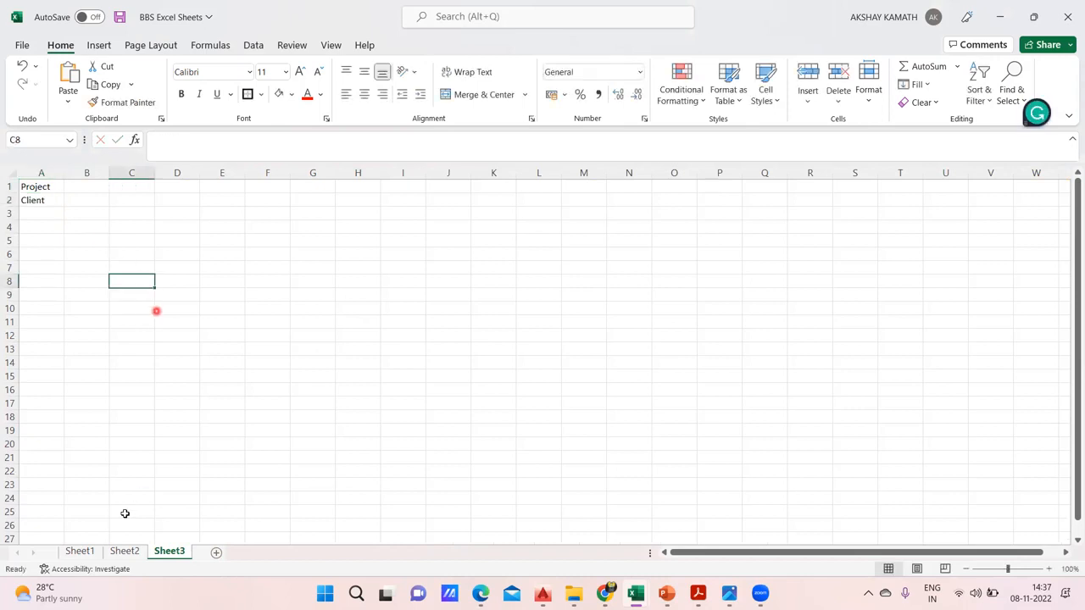
Consult Sheet2 for the third header label and enter "Consultant" in cell A3 of Sheet3
left_click(125, 551)
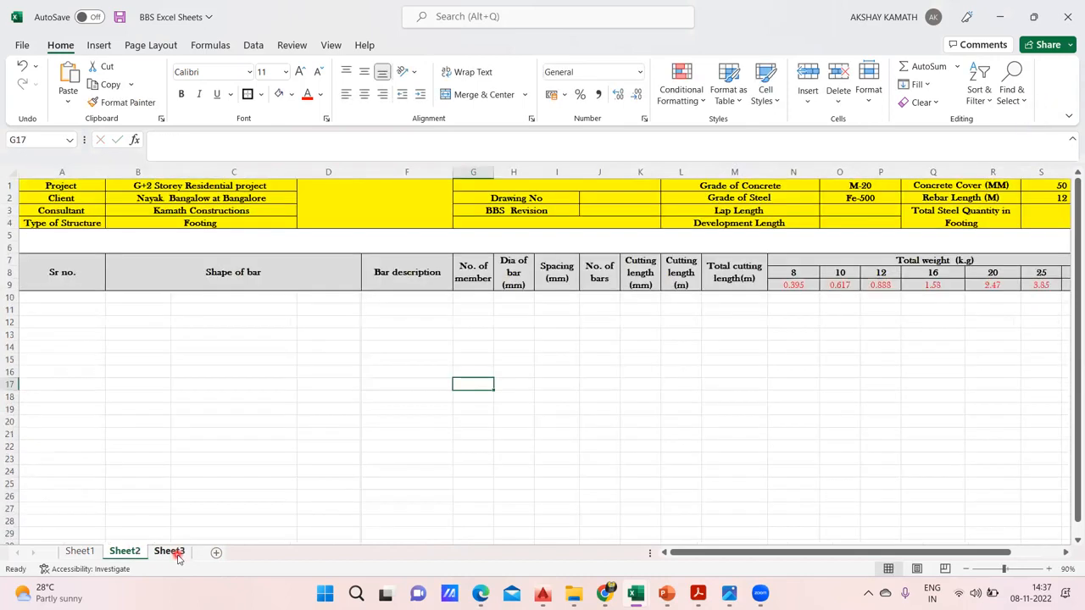
left_click(170, 552)
double_click(48, 213)
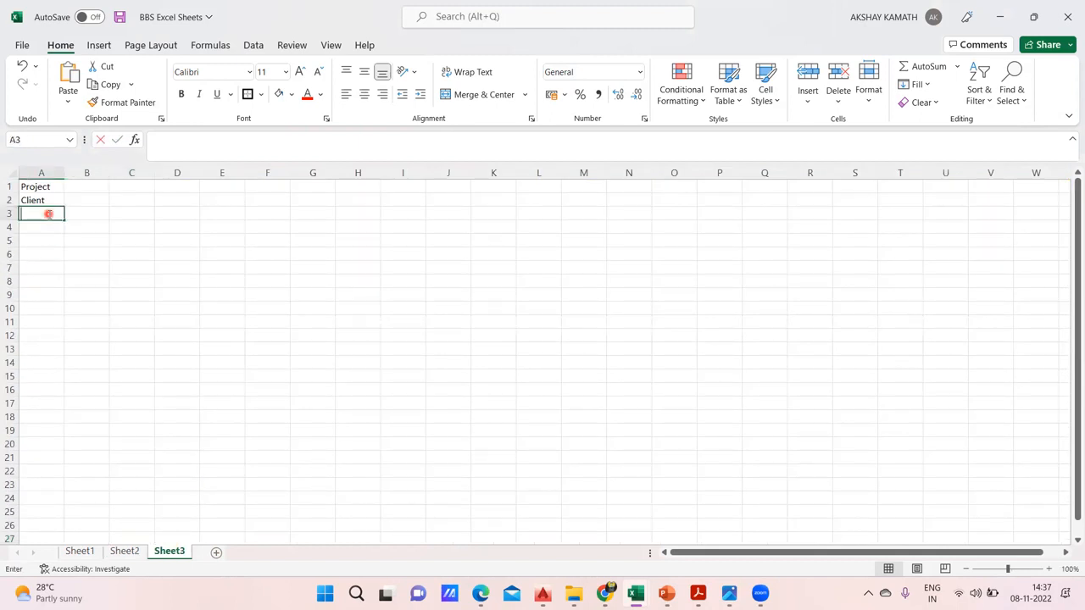
type("Consultant")
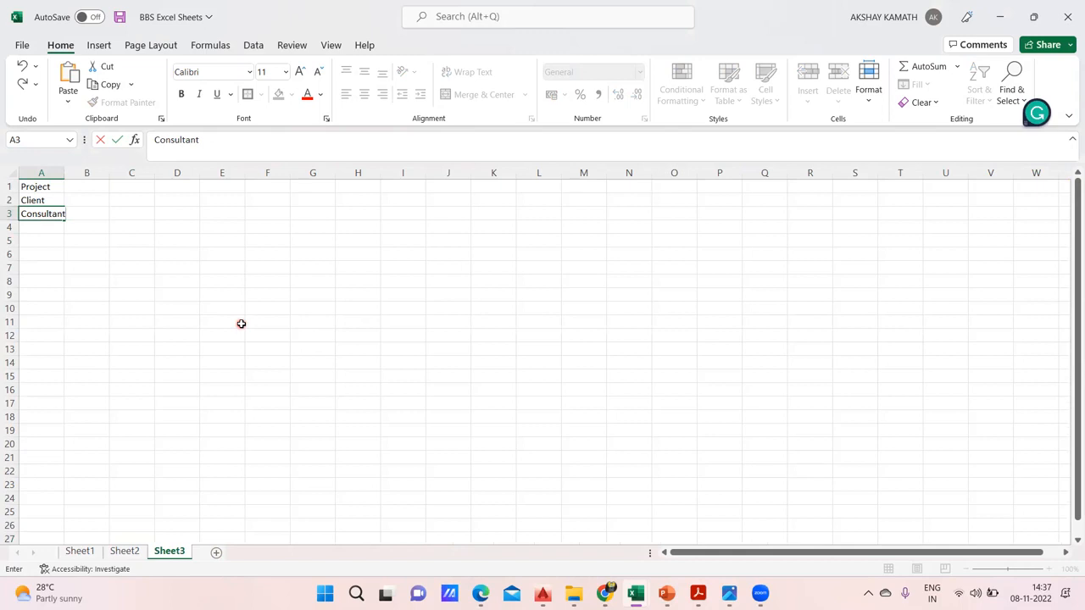
left_click(240, 324)
Consult Sheet2 again and enter "type of Element" in cell A4 of Sheet3
left_click(134, 551)
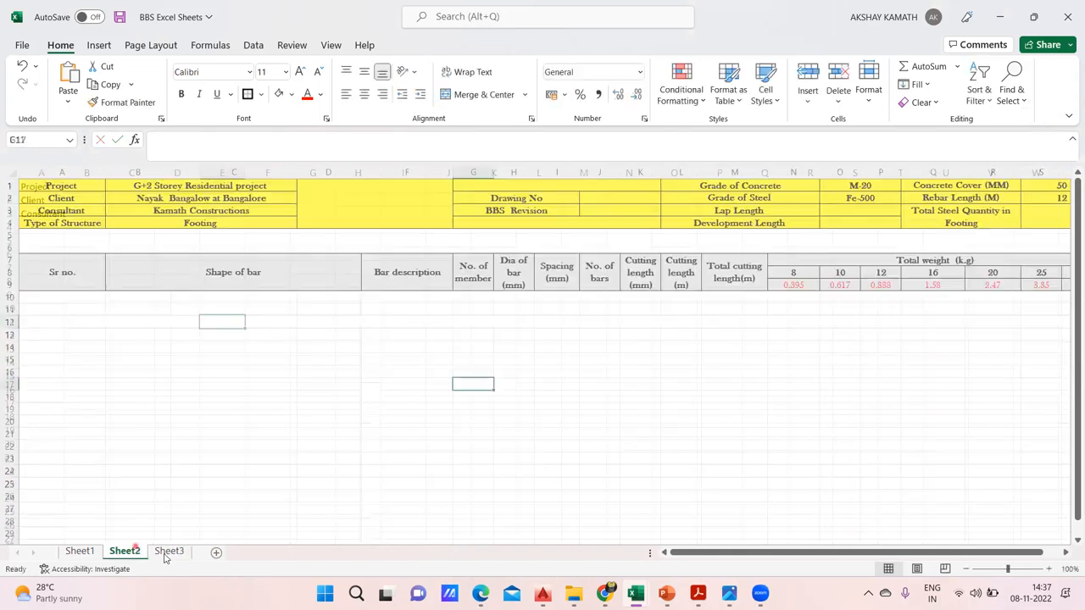
left_click(168, 551)
double_click(51, 227)
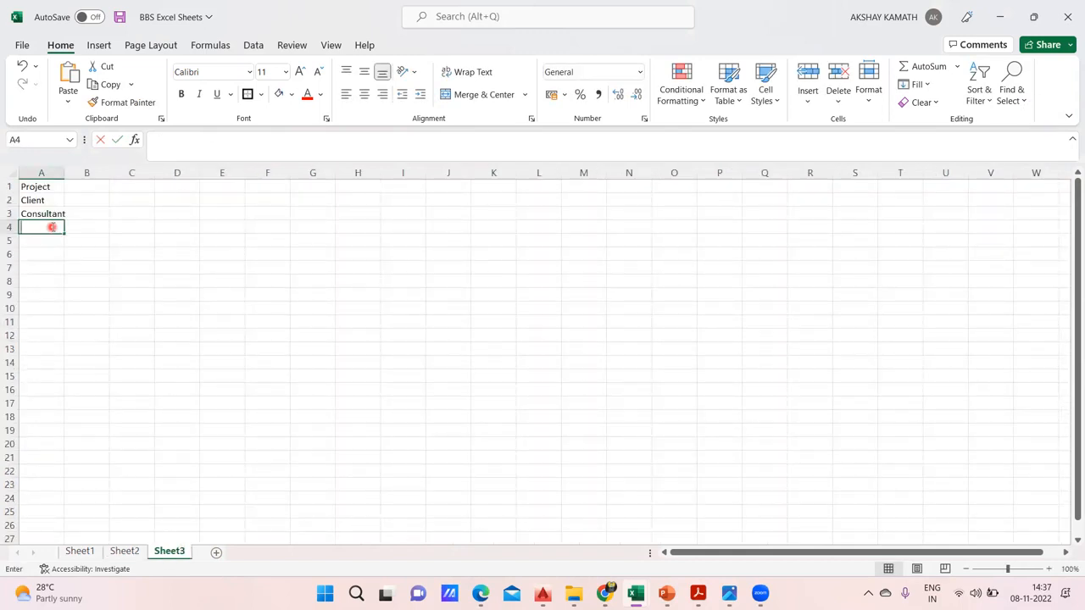
type("type")
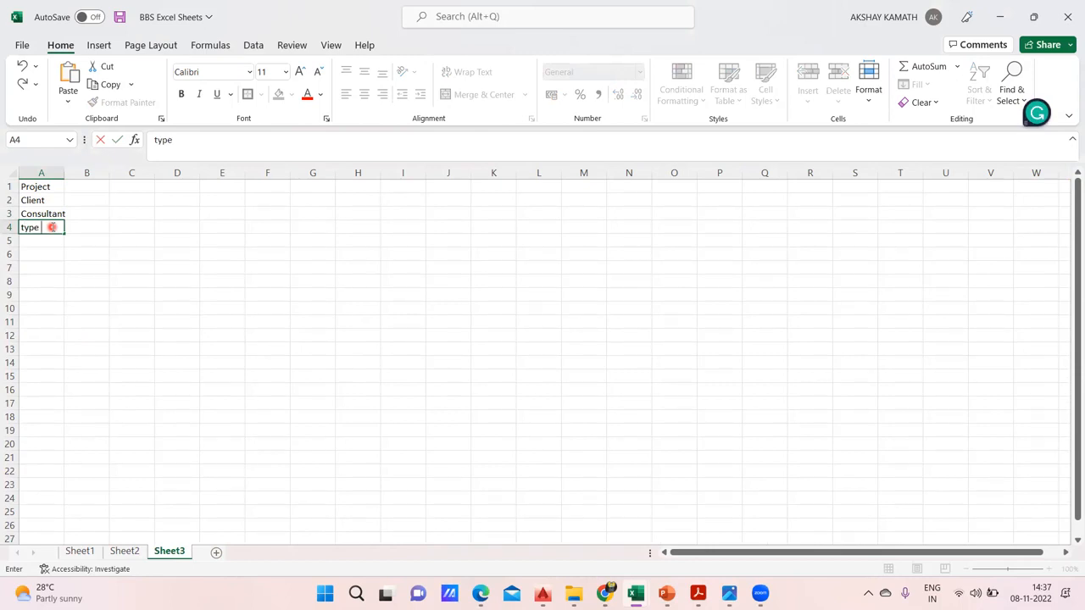
type(" of Elemt")
left_click(110, 268)
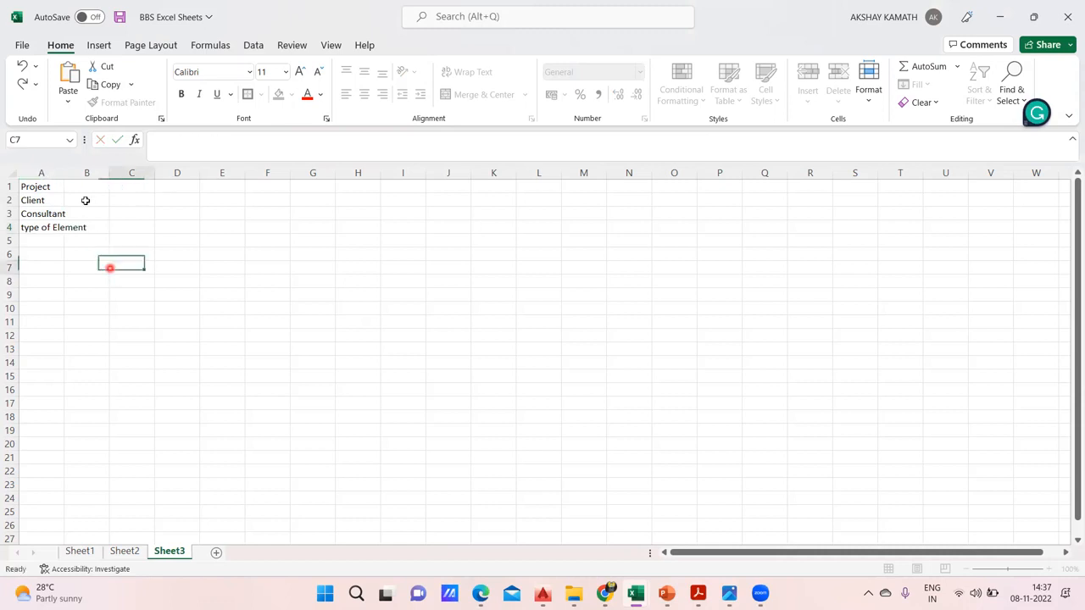
Widen column A to fit its labels and capitalise the A4 label to "Type of Element"
left_click_drag(65, 173, 115, 195)
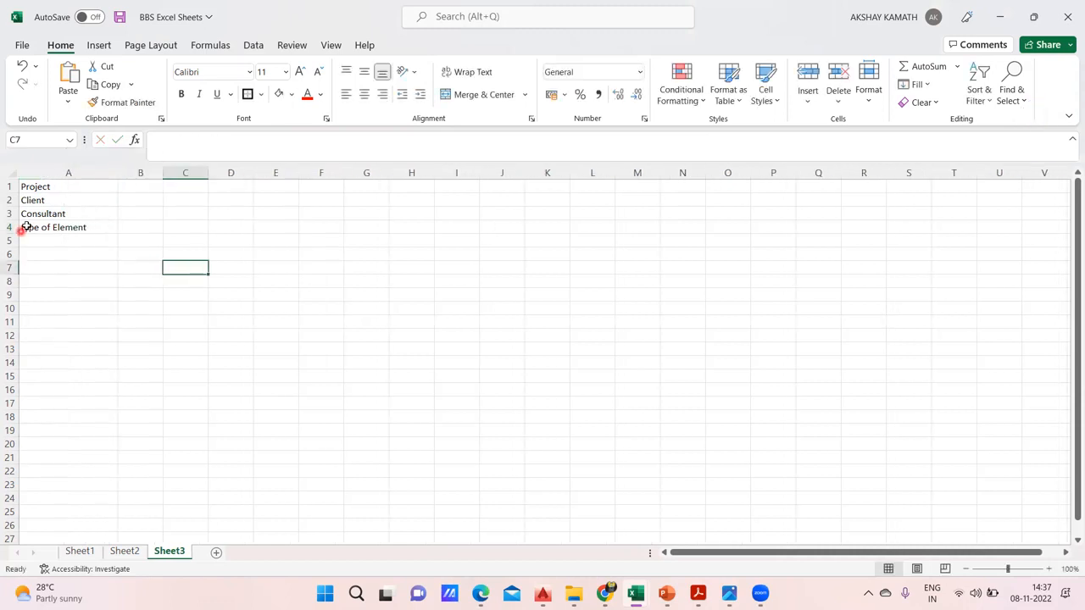
left_click(26, 226)
left_click(158, 140)
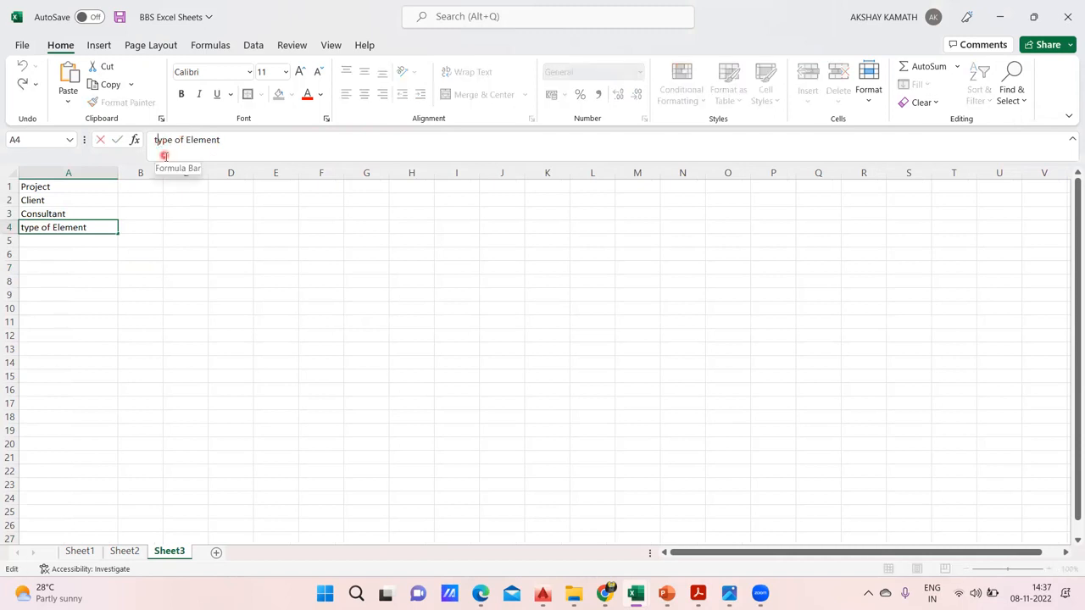
key("BackSpace")
type("T")
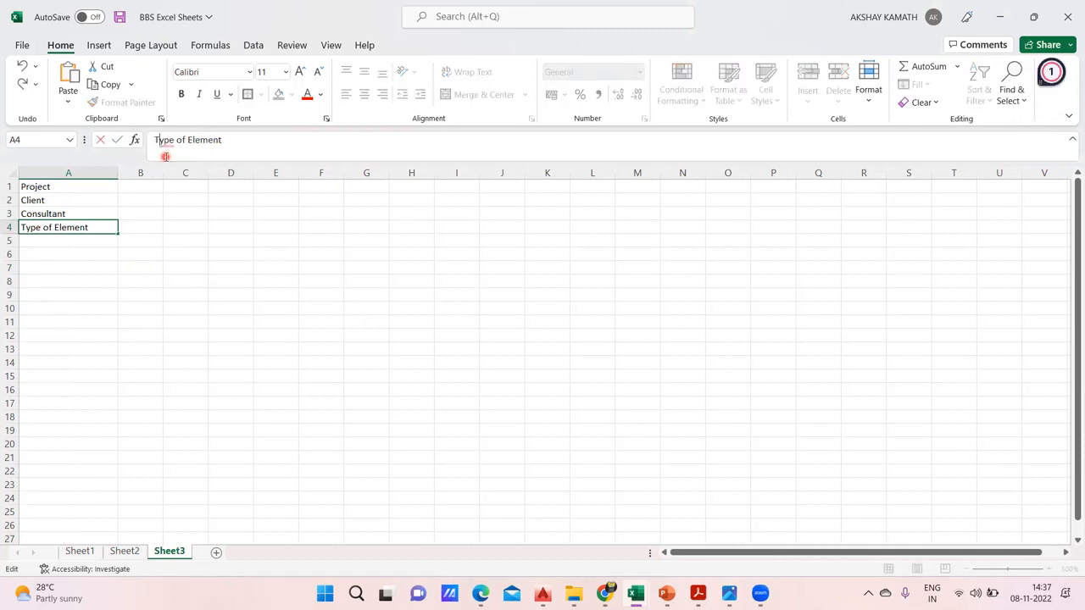
left_click(181, 231)
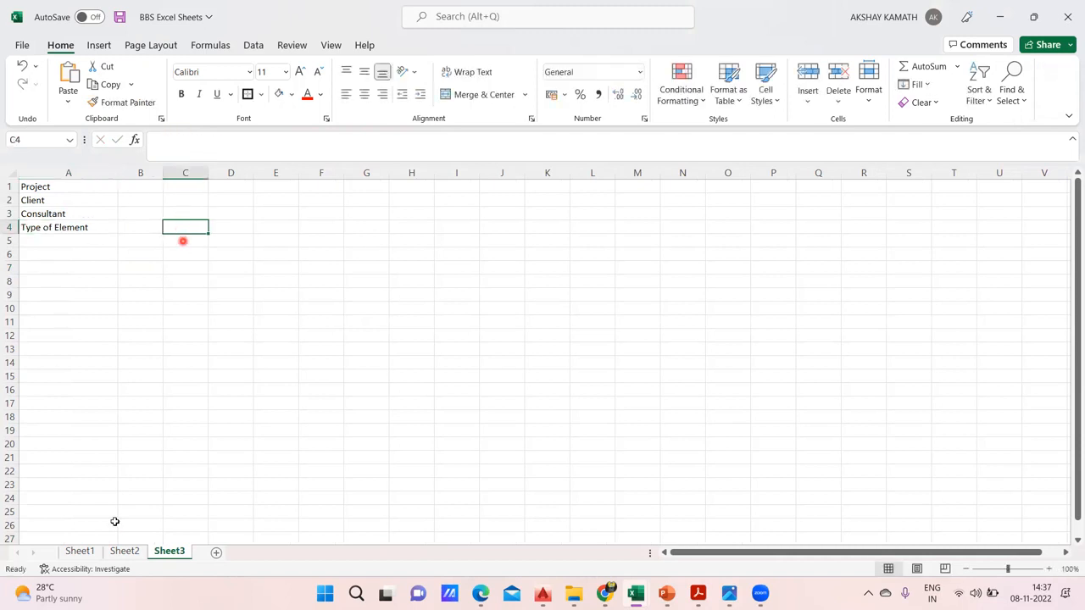
Change the label in cell A4 of Sheet2 to "Type of Element"
left_click(124, 550)
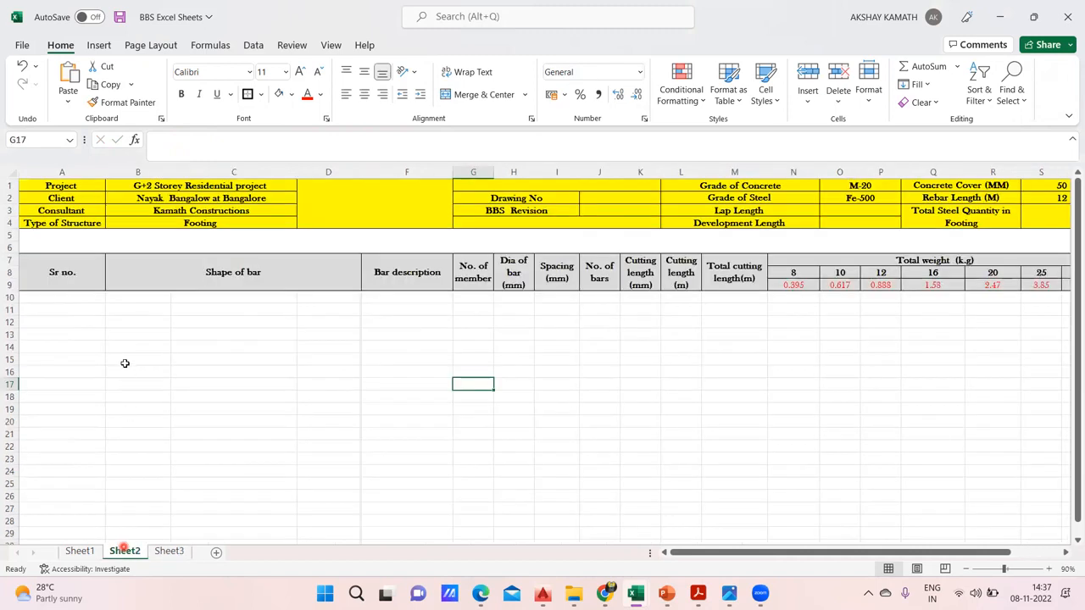
double_click(99, 226)
key("BackSpace")
key("BackSpace")
key("BackSpace")
key("BackSpace")
key("BackSpace")
key("BackSpace")
key("BackSpace")
key("BackSpace")
key("BackSpace")
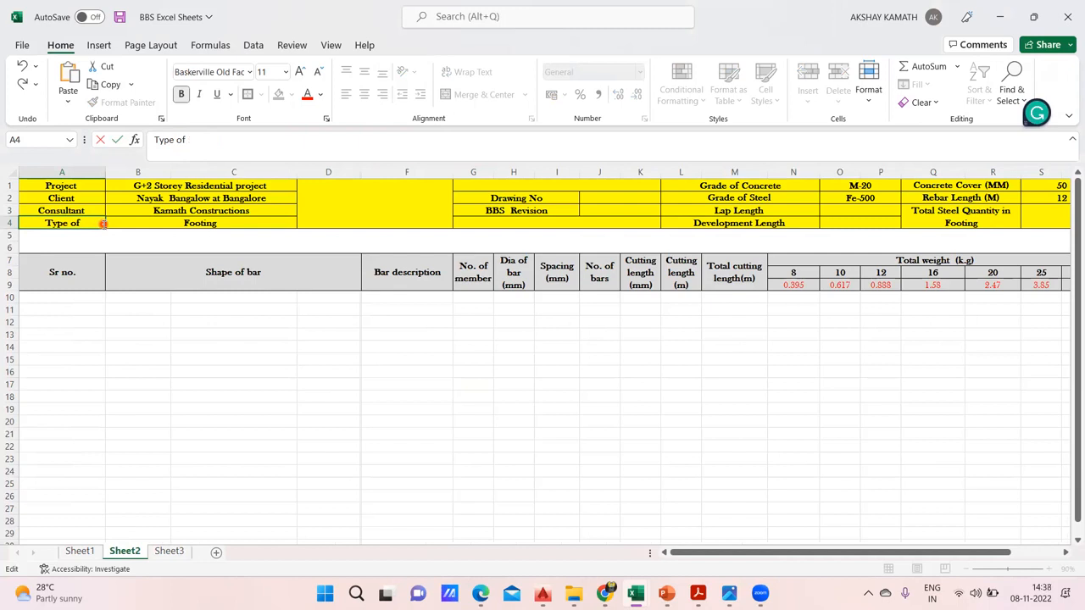
type("Elemet")
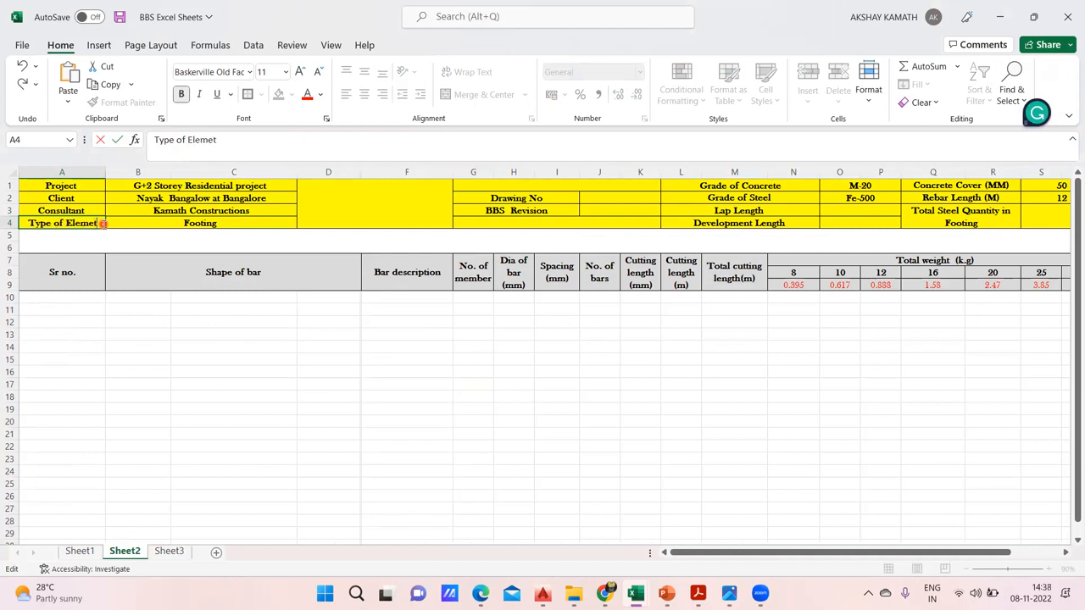
key("BackSpace")
type("nt")
left_click(145, 280)
Copy the project details in B1:C4 of Sheet2 to cell B1 of Sheet3 and widen column B to fit them
left_click_drag(178, 184, 190, 229)
key("ctrl+c")
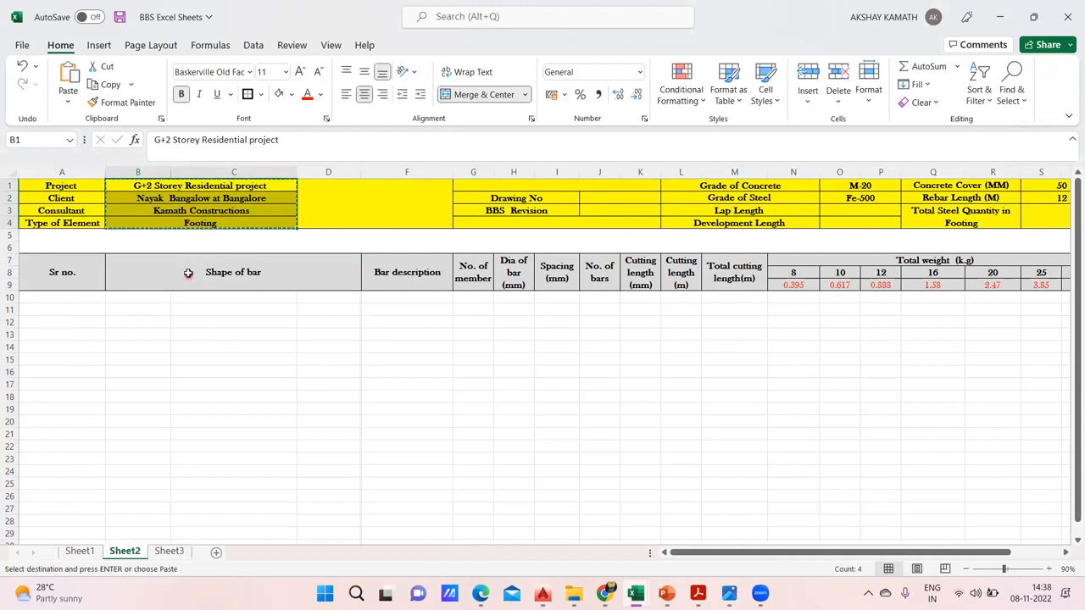
left_click(169, 551)
left_click(130, 187)
key("ctrl+v")
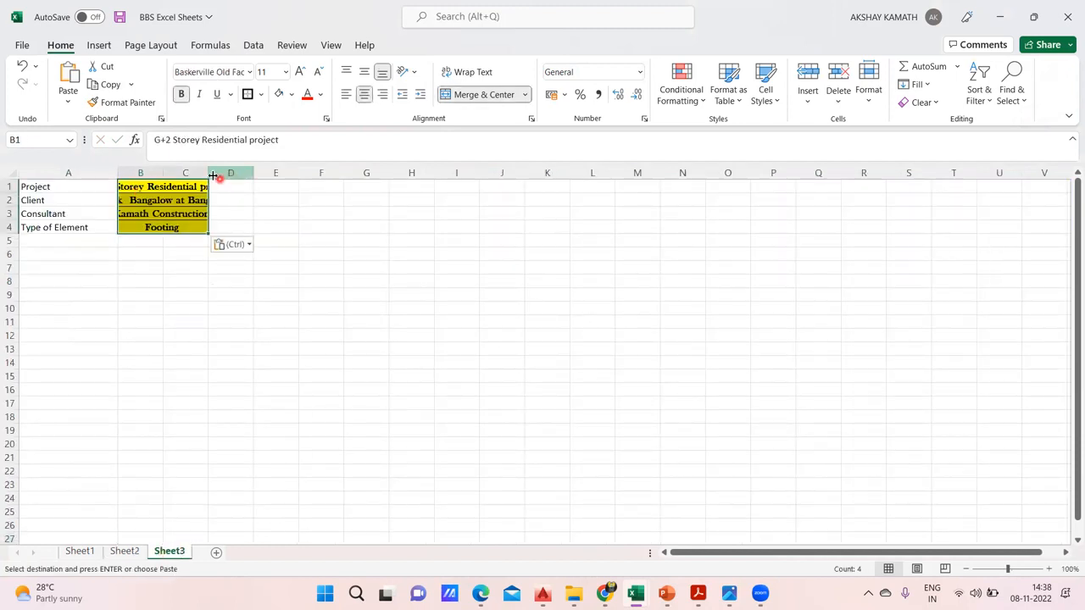
left_click_drag(163, 174, 230, 174)
left_click(174, 270)
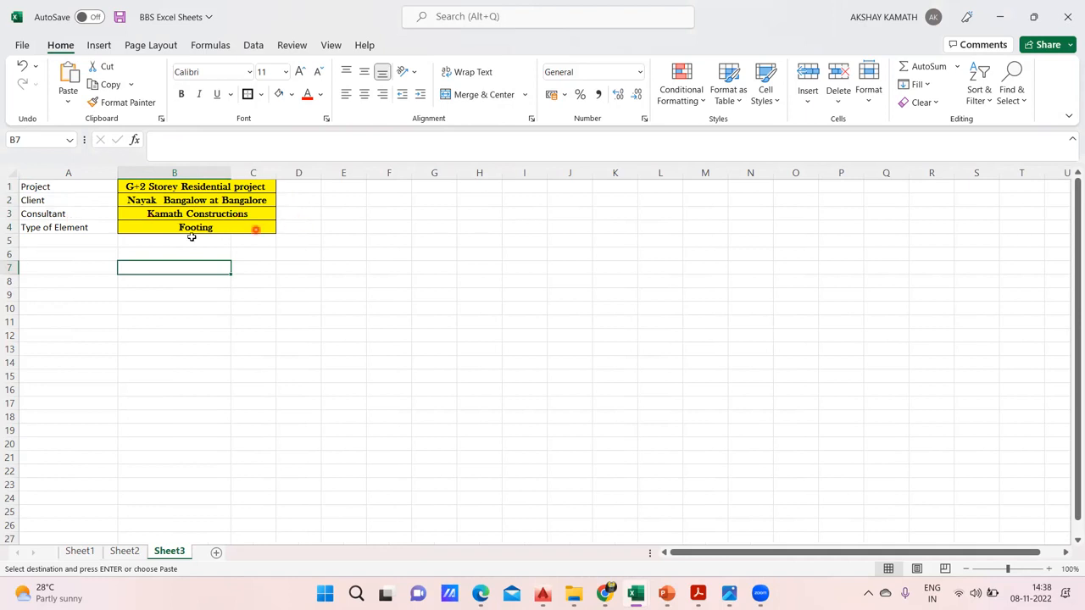
Remove the fill colour and all borders from the project details in B1:C4 of Sheet3
left_click_drag(145, 186, 155, 226)
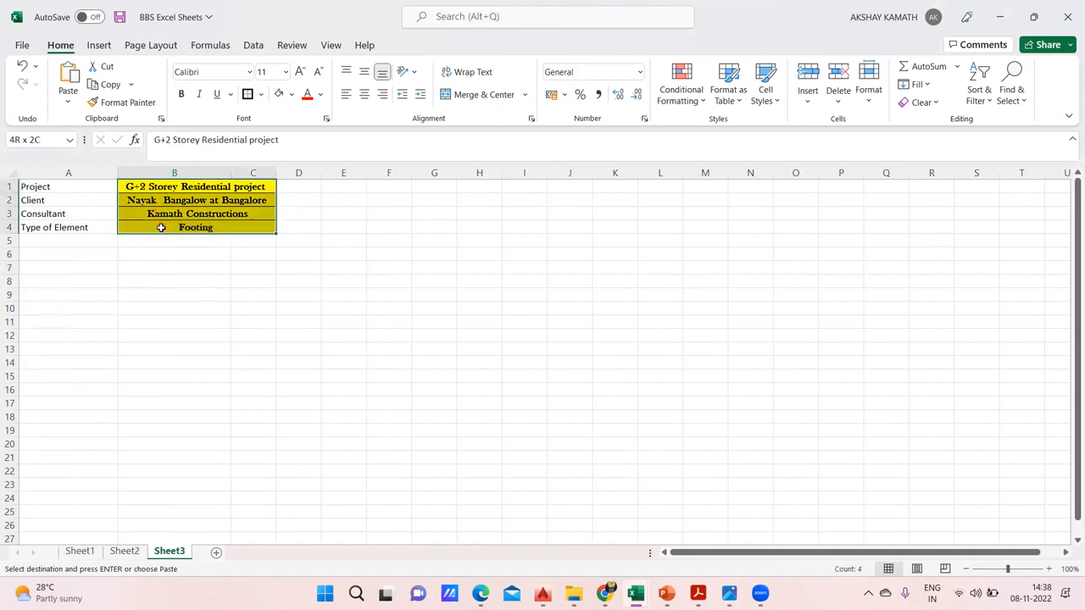
left_click(292, 94)
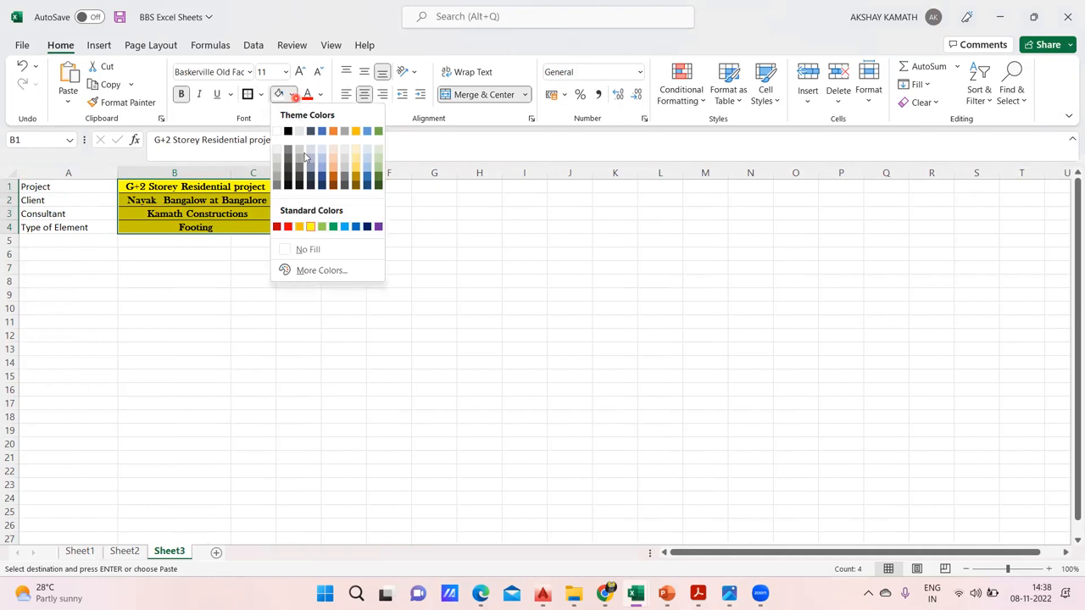
left_click(287, 285)
left_click(260, 94)
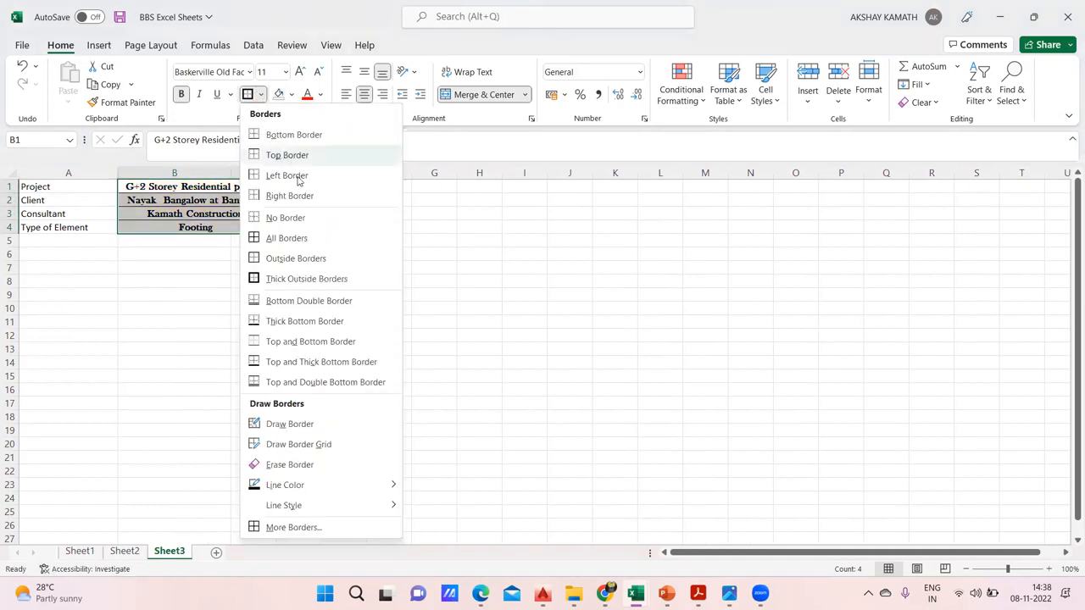
left_click(300, 218)
left_click(343, 267)
left_click(422, 313)
Check the header on Sheet2, enter "BBS Revision" in cell G2 of Sheet3, and return to Sheet2 for reference
left_click(124, 552)
left_click(310, 381)
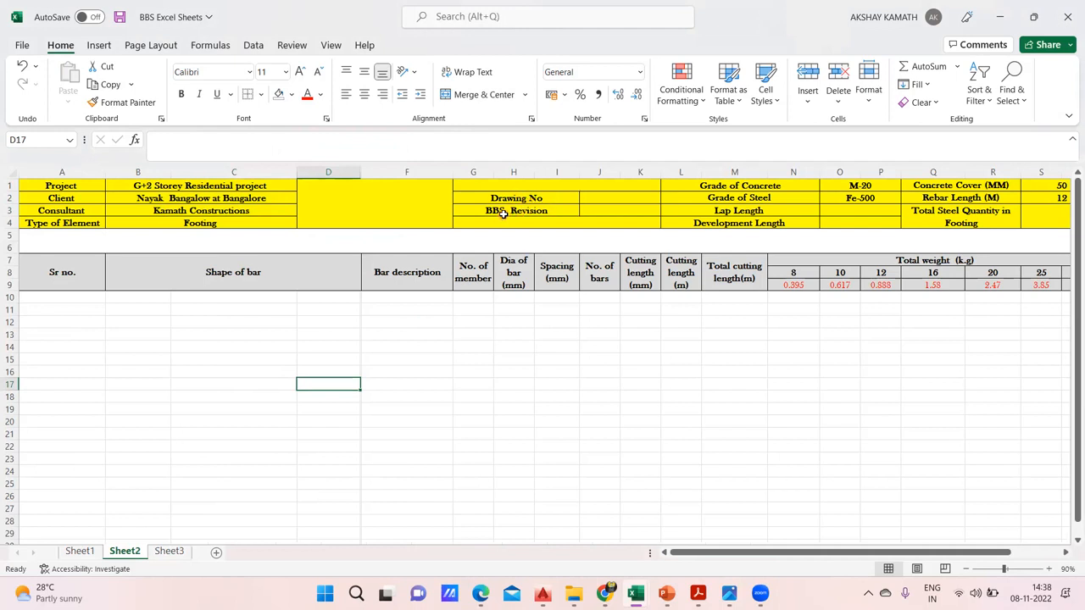
left_click(169, 552)
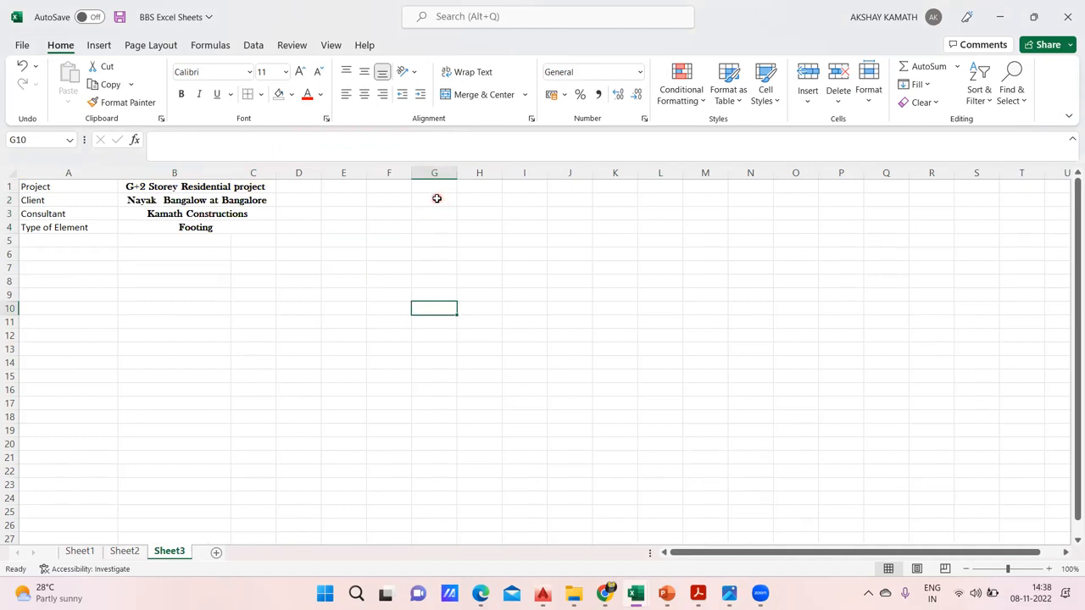
left_click(437, 198)
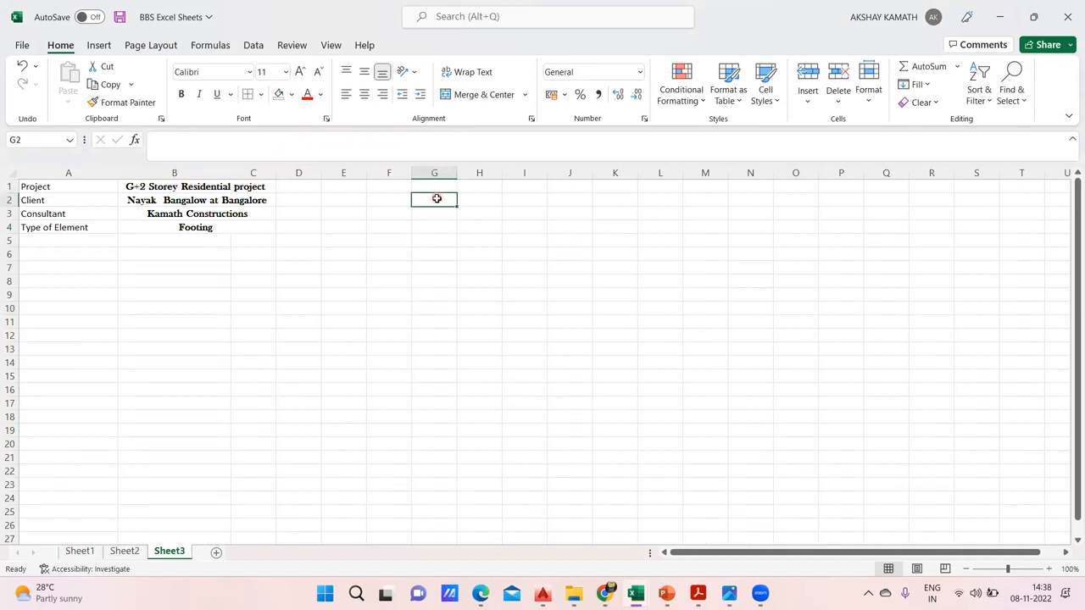
type("BBS")
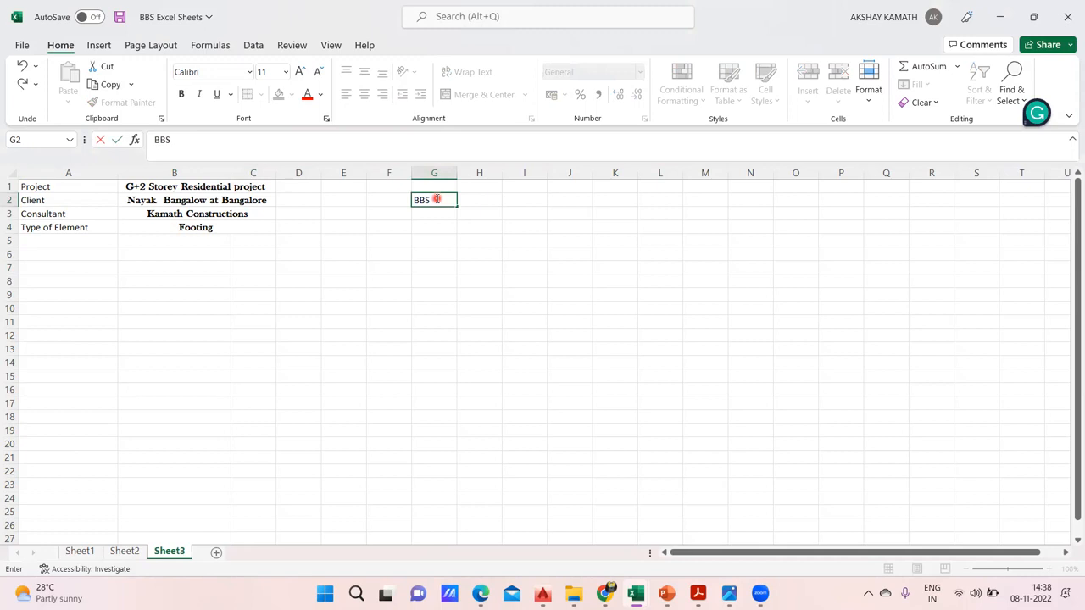
type(" Revision")
left_click(513, 278)
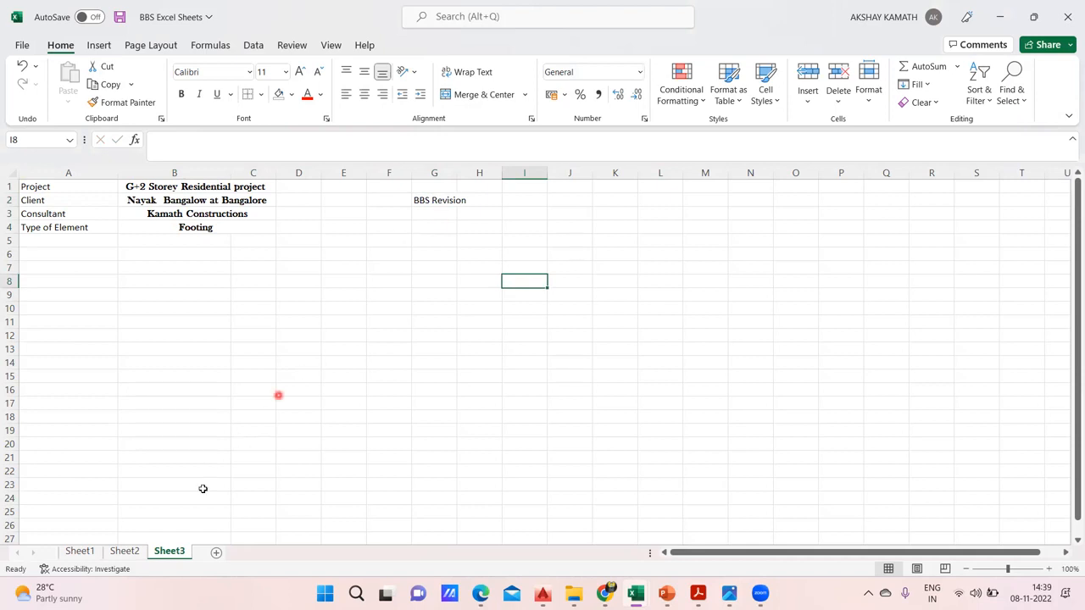
left_click(125, 552)
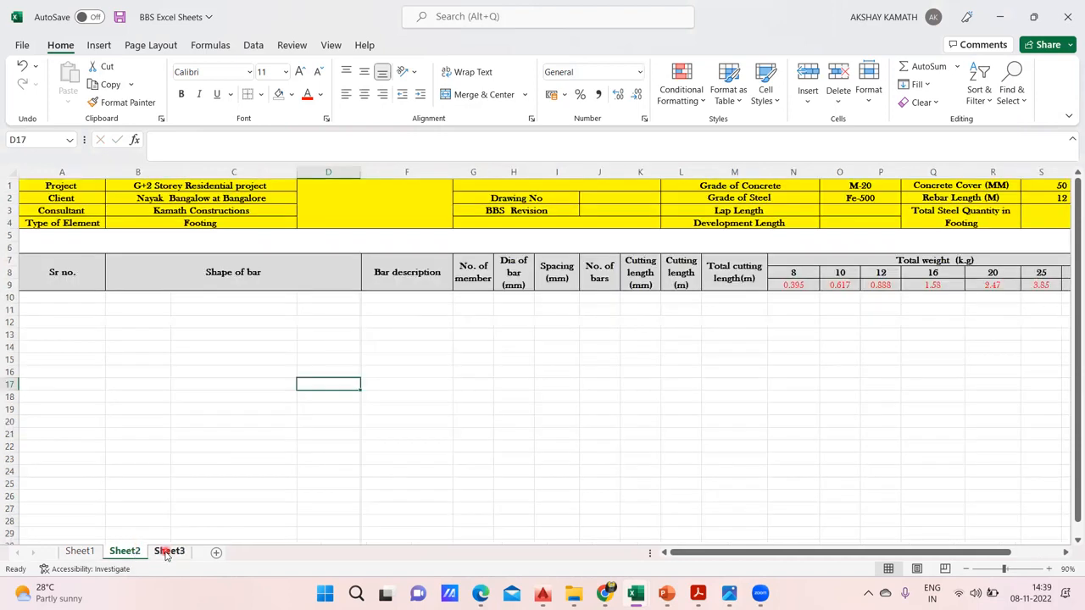
Enter the label "Drawing NO" in cell G1 of Sheet3, above the BBS Revision label
left_click(168, 551)
left_click(439, 187)
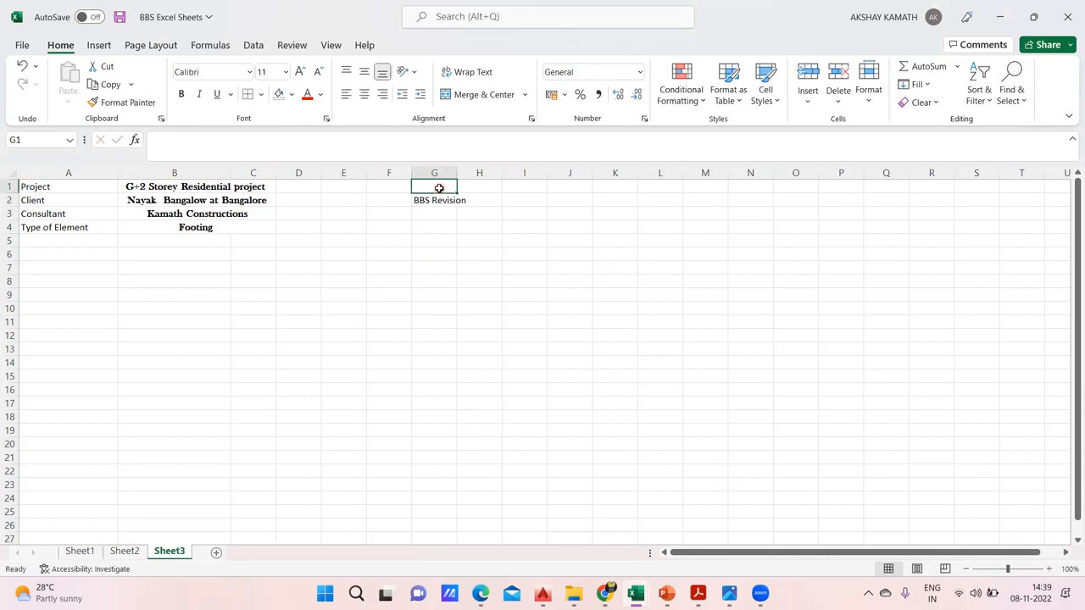
type("Drawing NO")
left_click(521, 255)
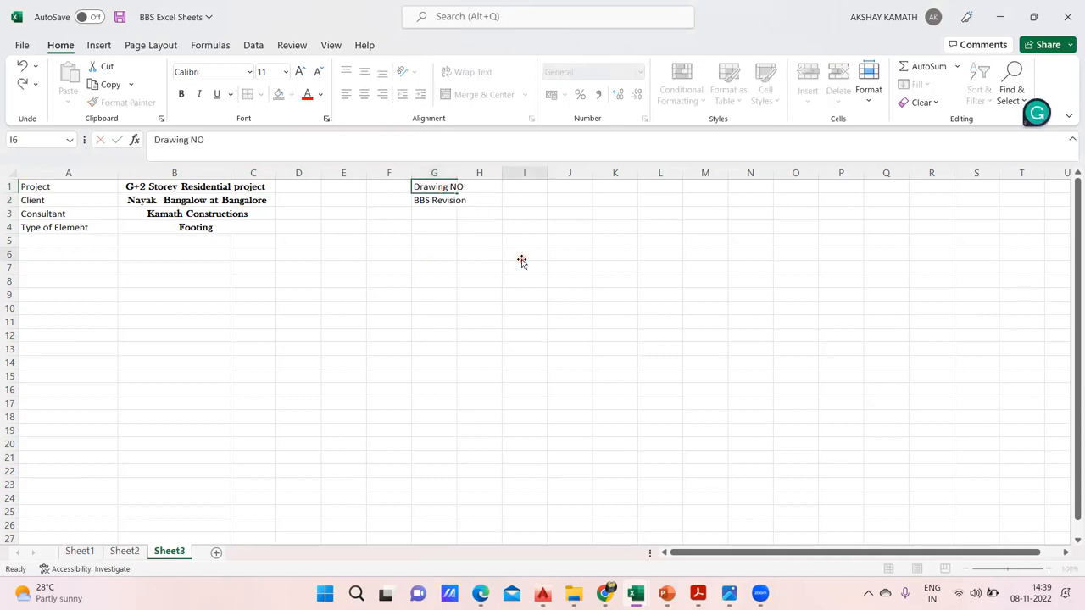
Switch to the residential building drawing in AutoCAD and examine the foundation layout, the footing details and the neighbouring schedule sheets
mouse_move(542, 593)
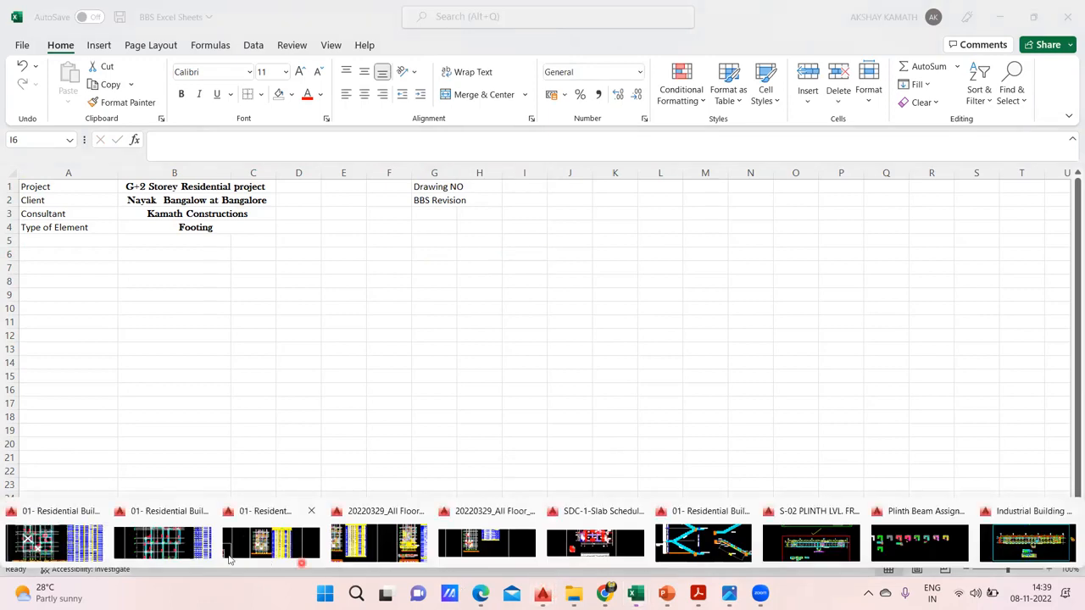
left_click(193, 547)
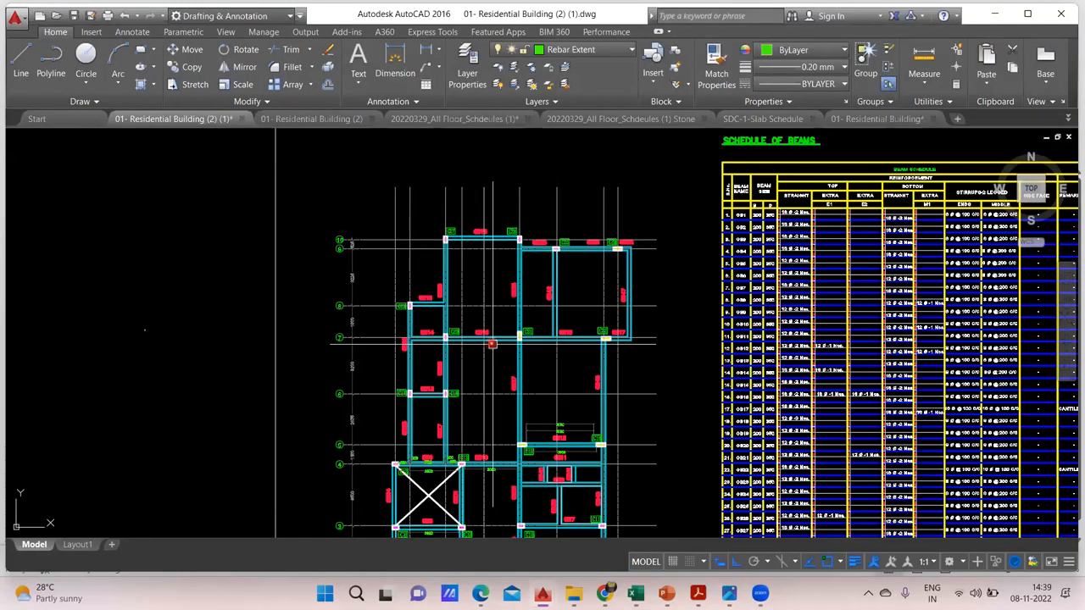
scroll(492, 344, "down", 5)
left_click_drag(403, 373, 918, 293)
left_click_drag(411, 350, 901, 366)
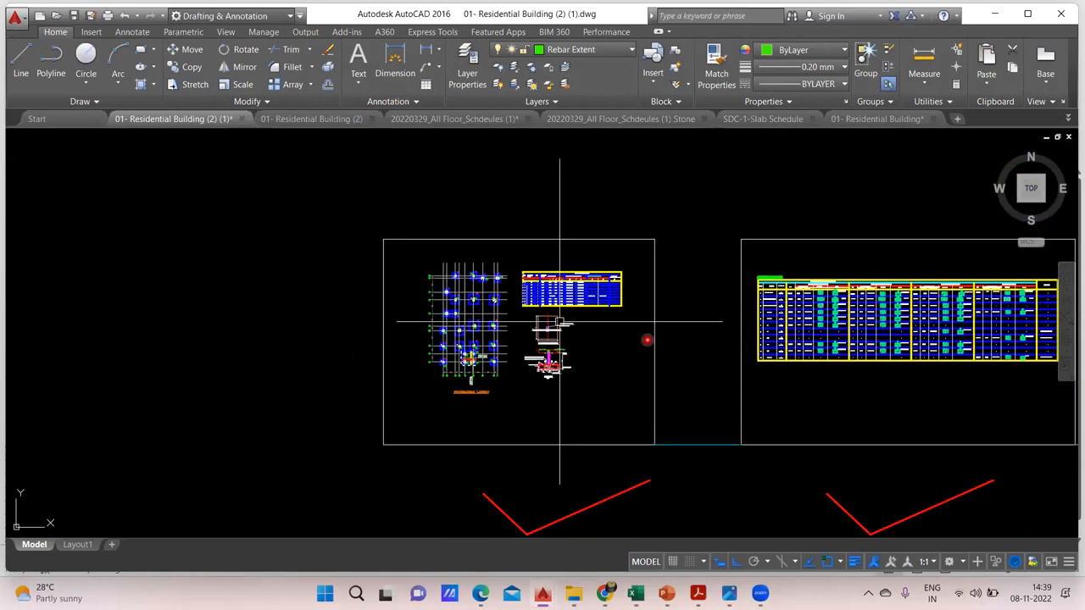
scroll(401, 365, "up", 2)
left_click_drag(674, 358, 536, 326)
scroll(537, 382, "up", 2)
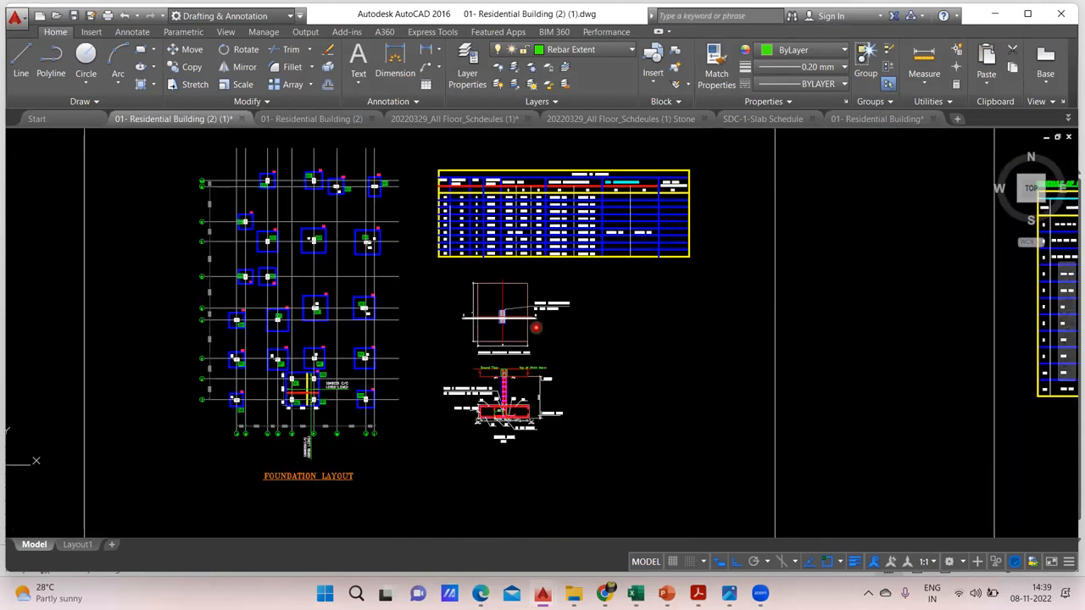
scroll(312, 402, "up", 2)
mouse_move(432, 376)
left_mouse_down()
mouse_move(409, 417)
mouse_move(274, 550)
left_mouse_up()
left_click_drag(461, 433, 203, 418)
left_click_drag(754, 376, 283, 358)
mouse_move(825, 377)
left_mouse_down()
mouse_move(349, 309)
mouse_move(94, 348)
left_mouse_up()
scroll(457, 331, "down", 7)
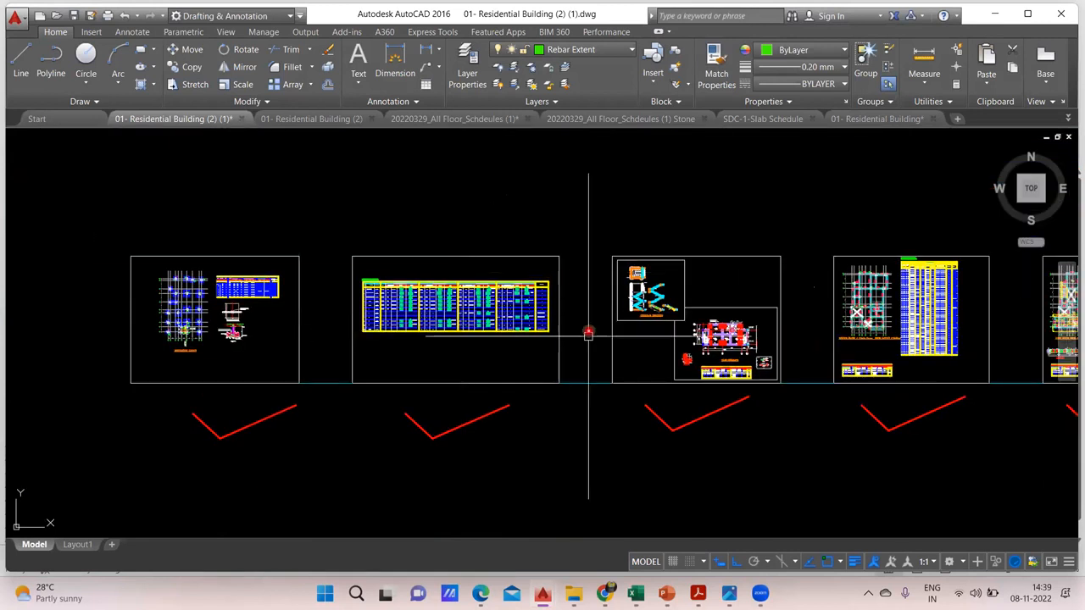
Examine the staircase detailing and the ground floor plinth beam layout, and return to the BBS Excel Sheets workbook
left_click_drag(635, 279, 418, 268)
scroll(506, 297, "up", 3)
scroll(506, 297, "up", 4)
left_click_drag(507, 298, 572, 384)
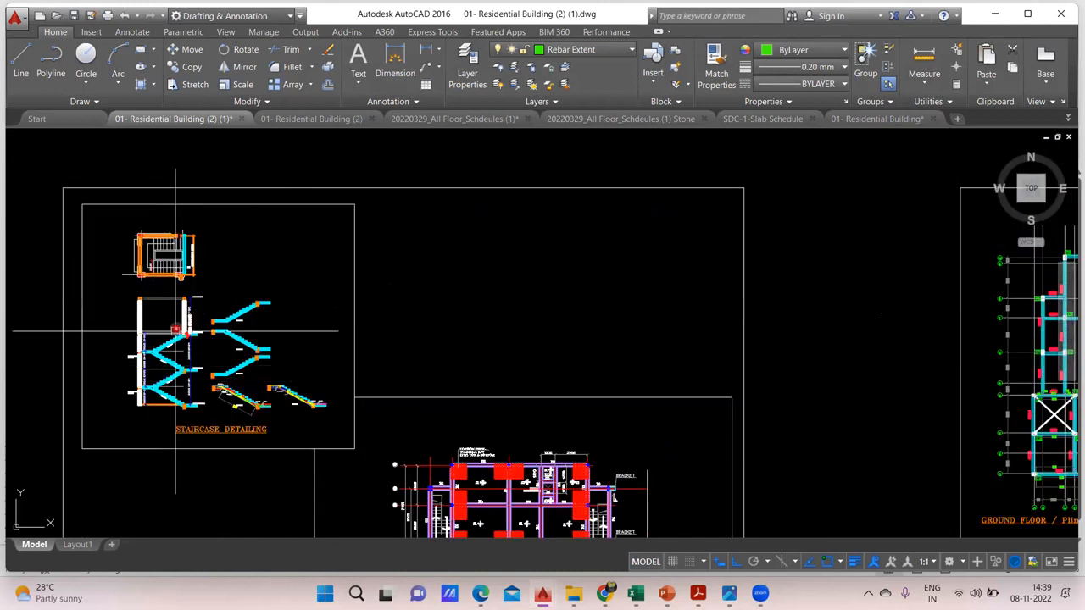
left_click_drag(562, 328, 53, 235)
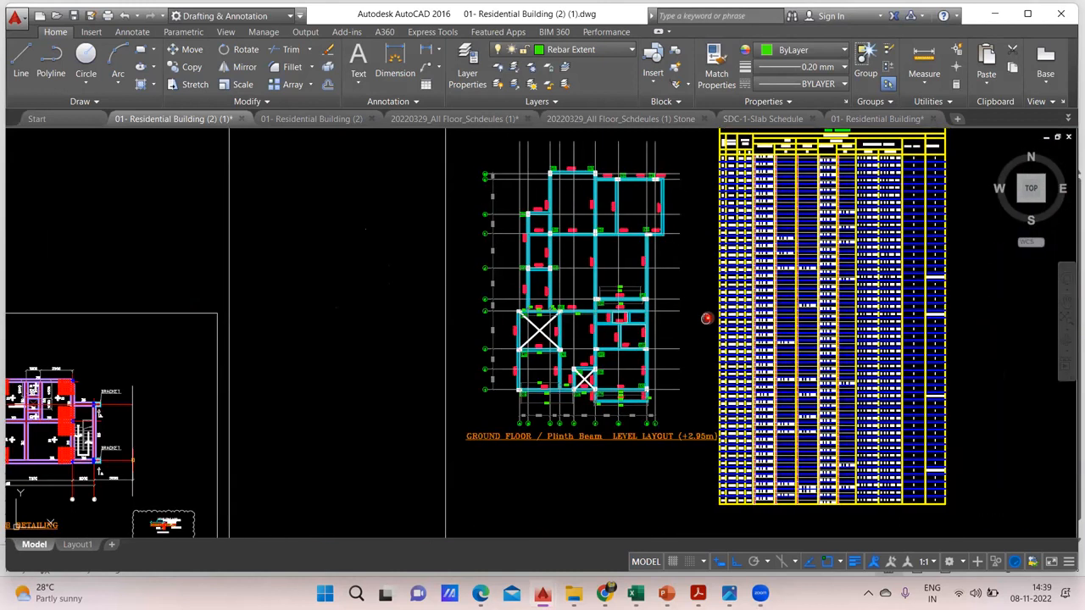
left_click_drag(704, 315, 582, 351)
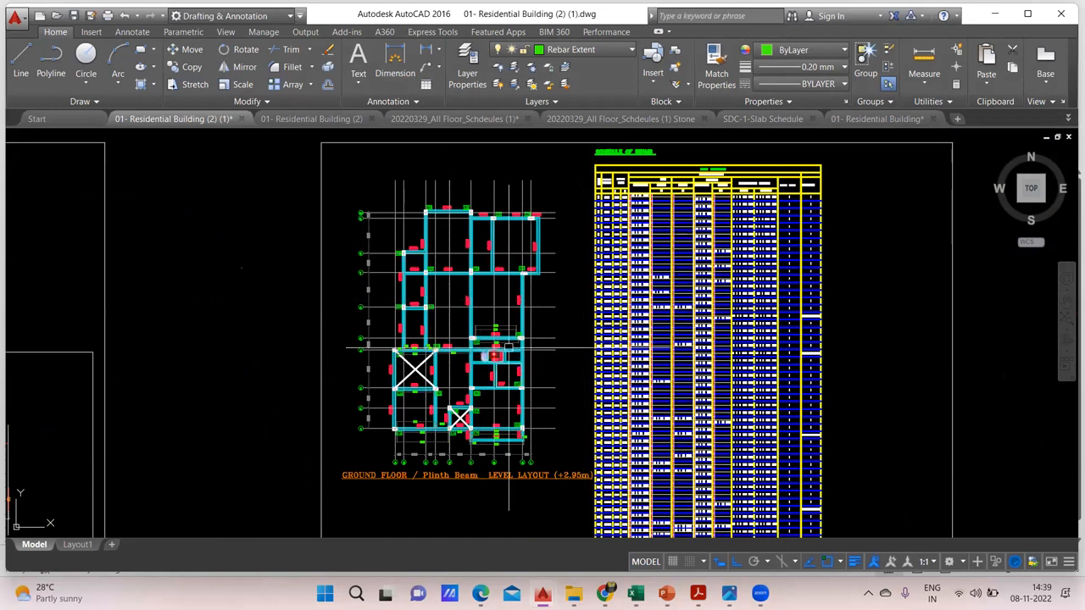
mouse_move(637, 593)
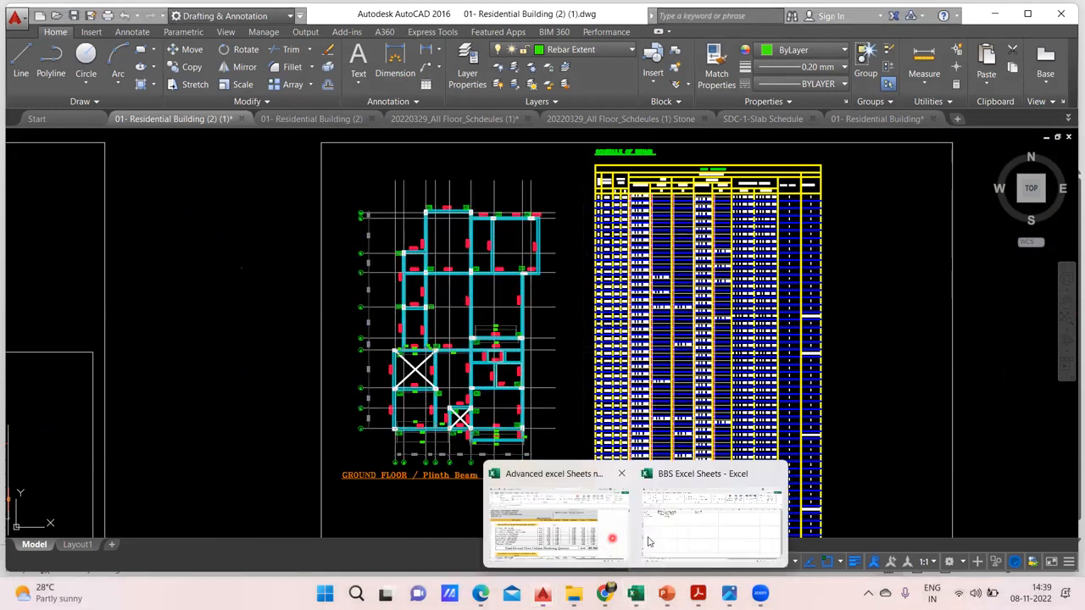
left_click(653, 539)
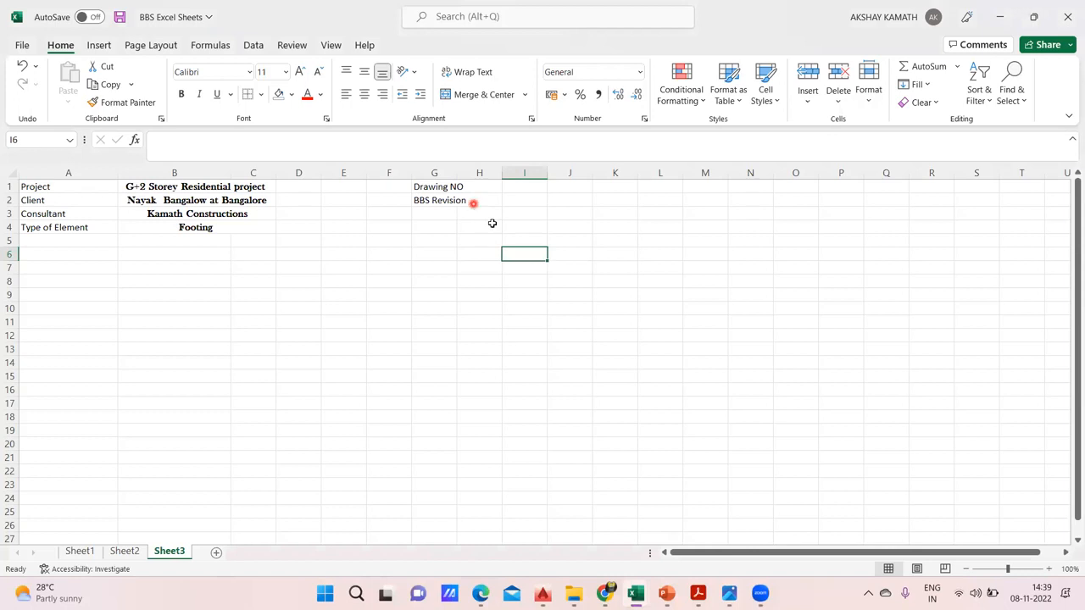
Check the header on Sheet2 and enter the label "Grade of Concrete" in cell K1 of Sheet3
left_click(125, 552)
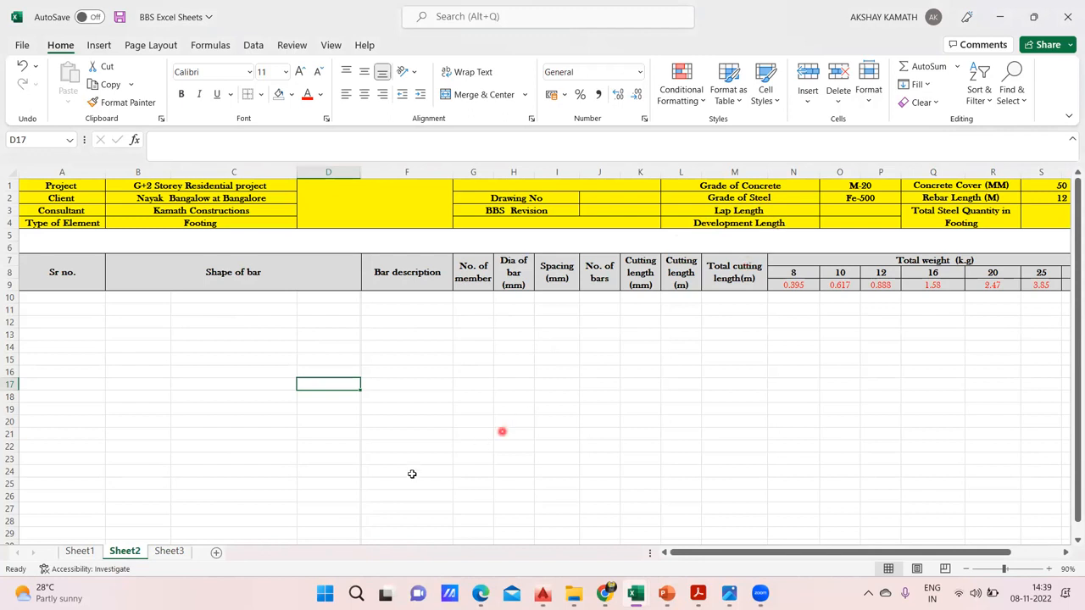
left_click(183, 552)
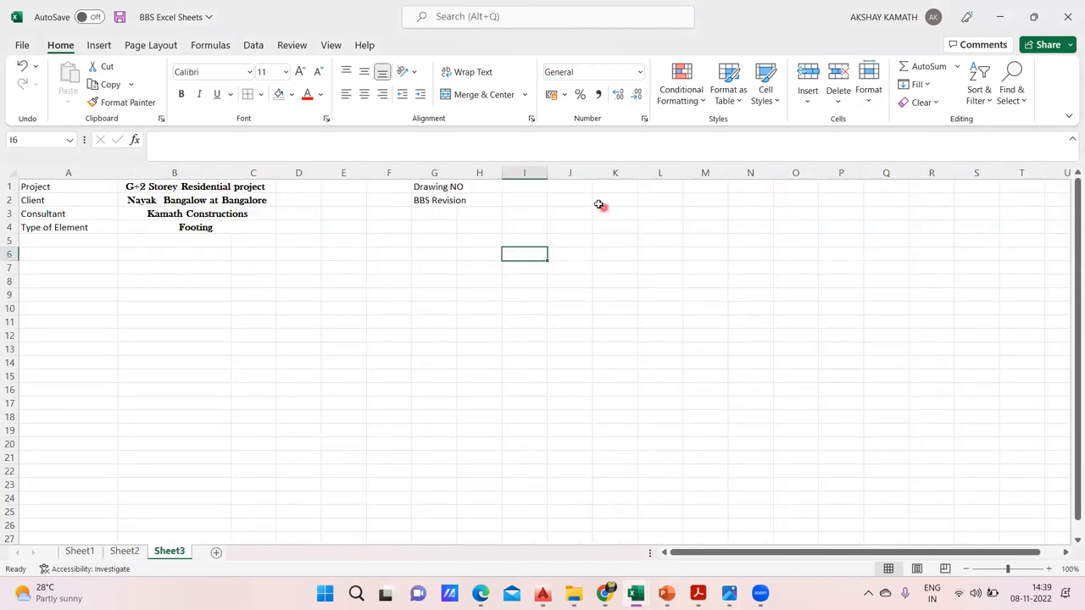
left_click(621, 188)
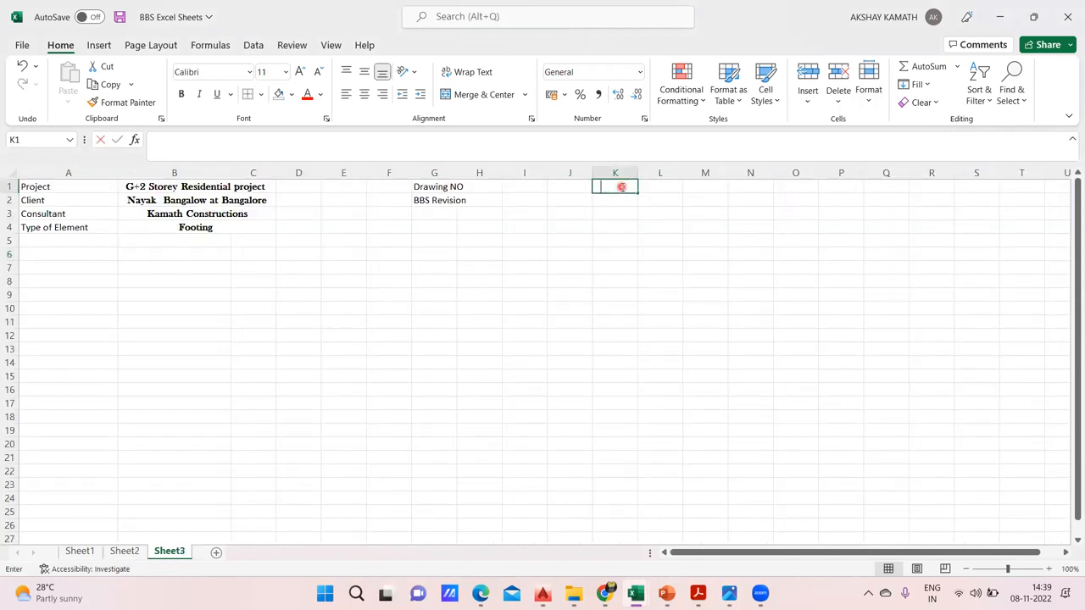
type("Grade of Concrete")
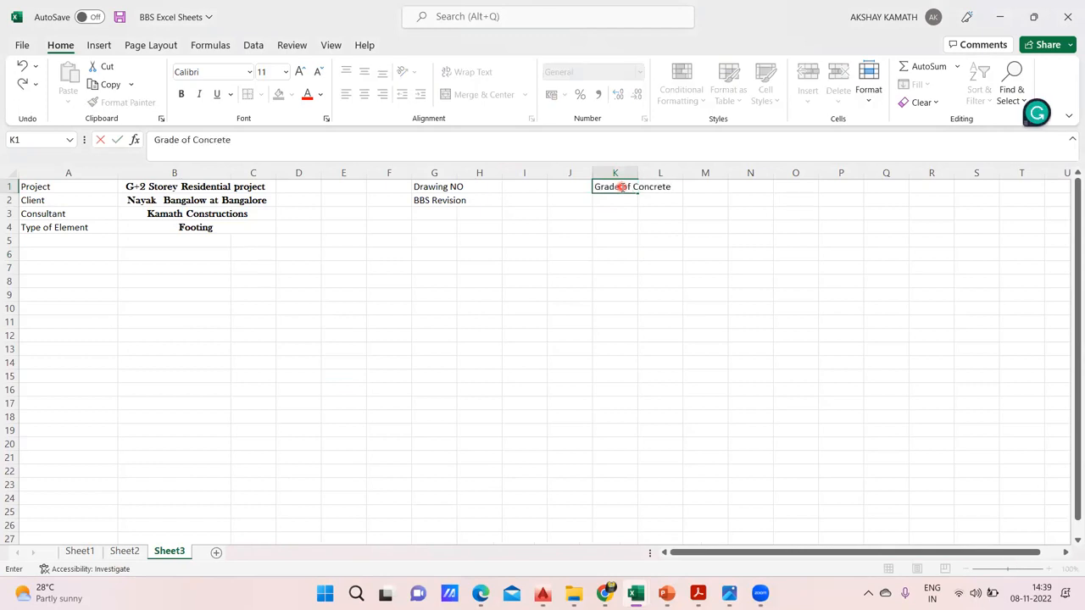
key("BackSpace")
key("BackSpace")
type("e")
left_click(662, 240)
Consult the Sheet2 header again and enter "Grade of Steel" in cell K2 of Sheet3
left_click(125, 552)
left_click(170, 552)
left_click(606, 199)
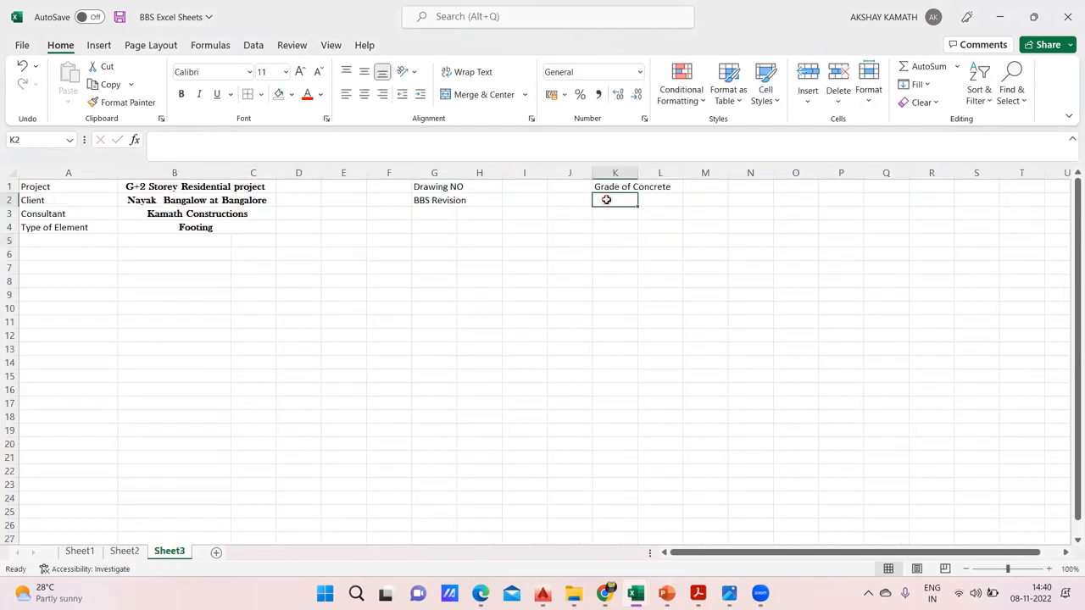
type("Grade of Steel")
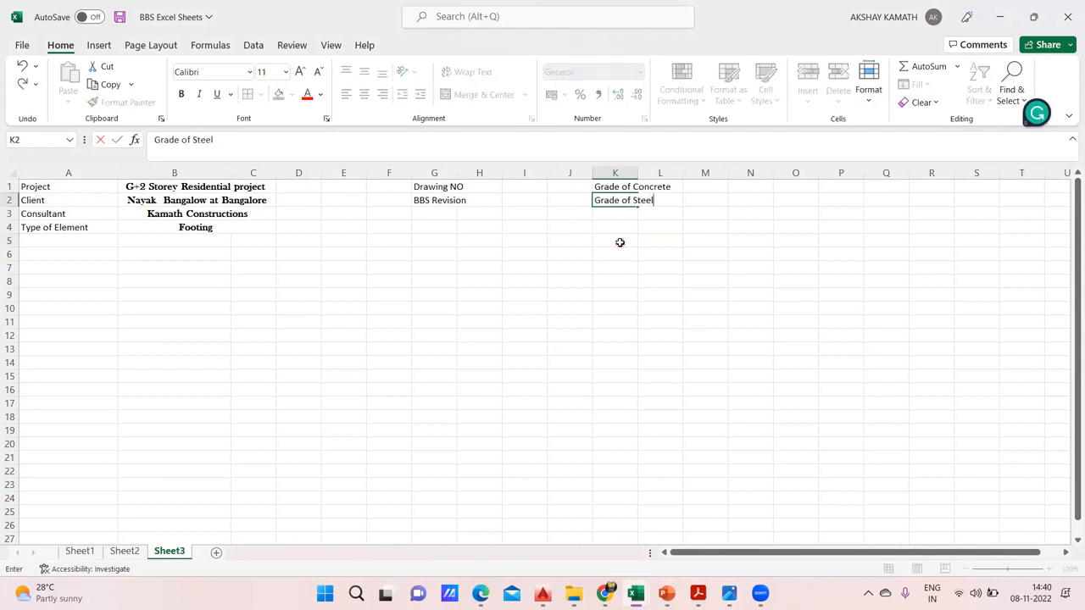
left_click(620, 243)
Look up the next label on Sheet2 and enter "Lap Length" in cell K3 of Sheet3
left_click(136, 552)
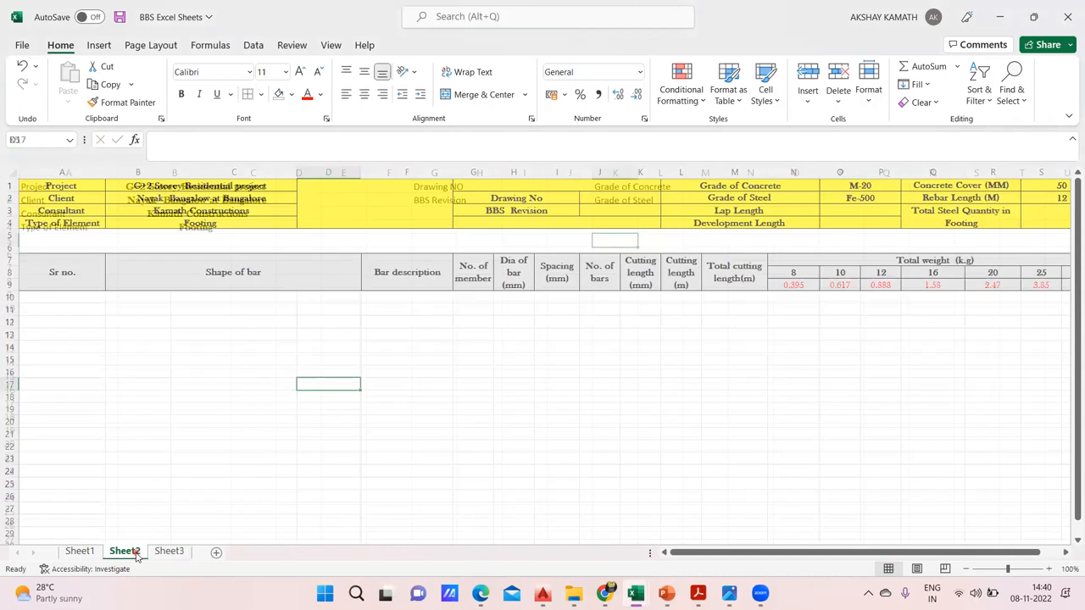
key("ctrl+Page_Down")
double_click(622, 216)
type("L")
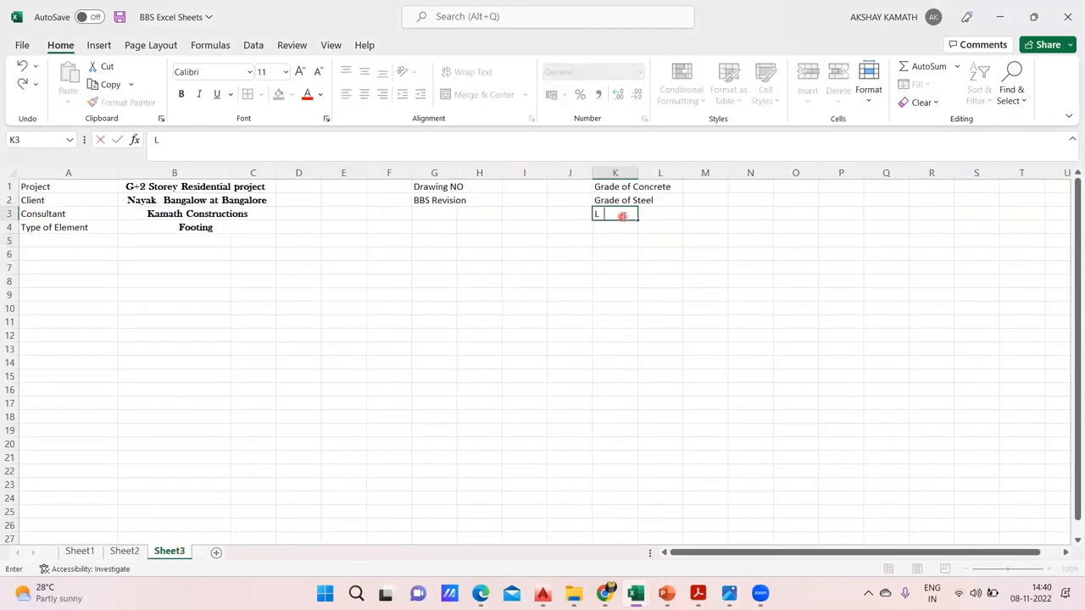
type("ap Length")
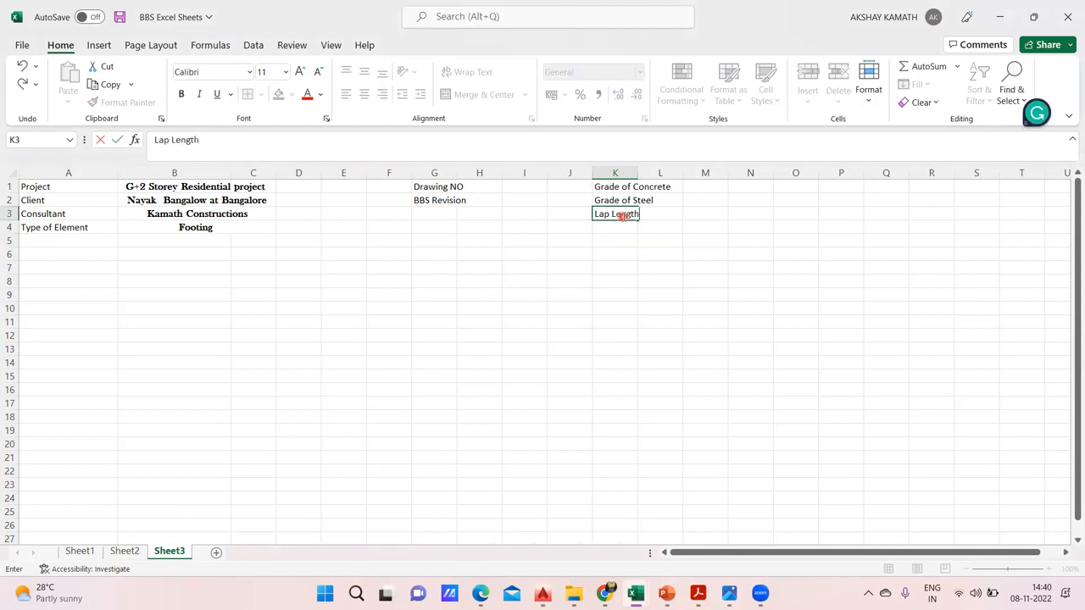
left_click(681, 270)
Enter the label "Development Length" in cell K4 of Sheet3
double_click(618, 226)
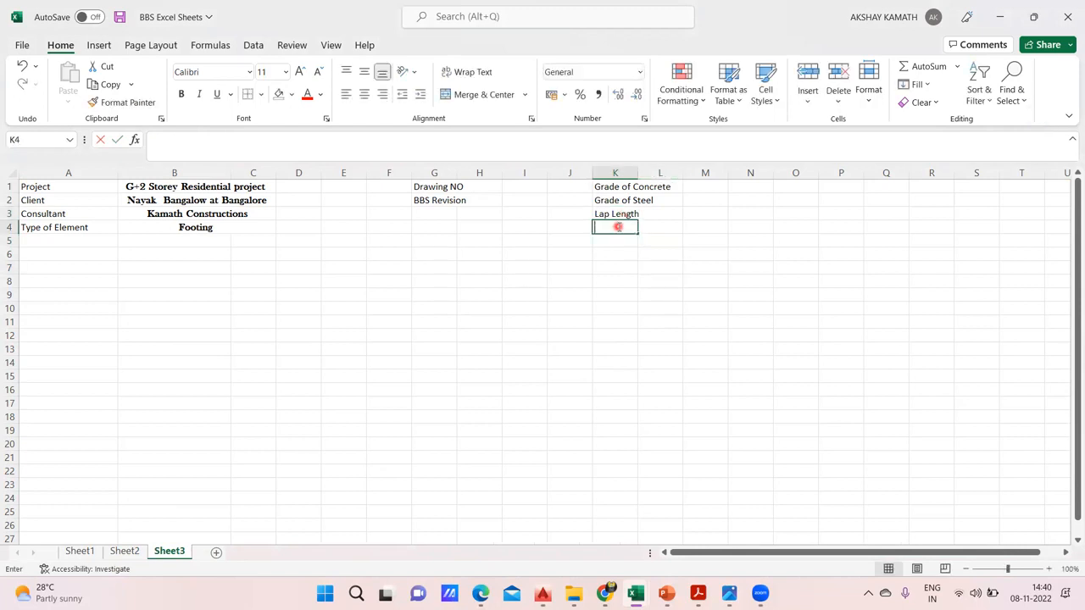
type("Dev")
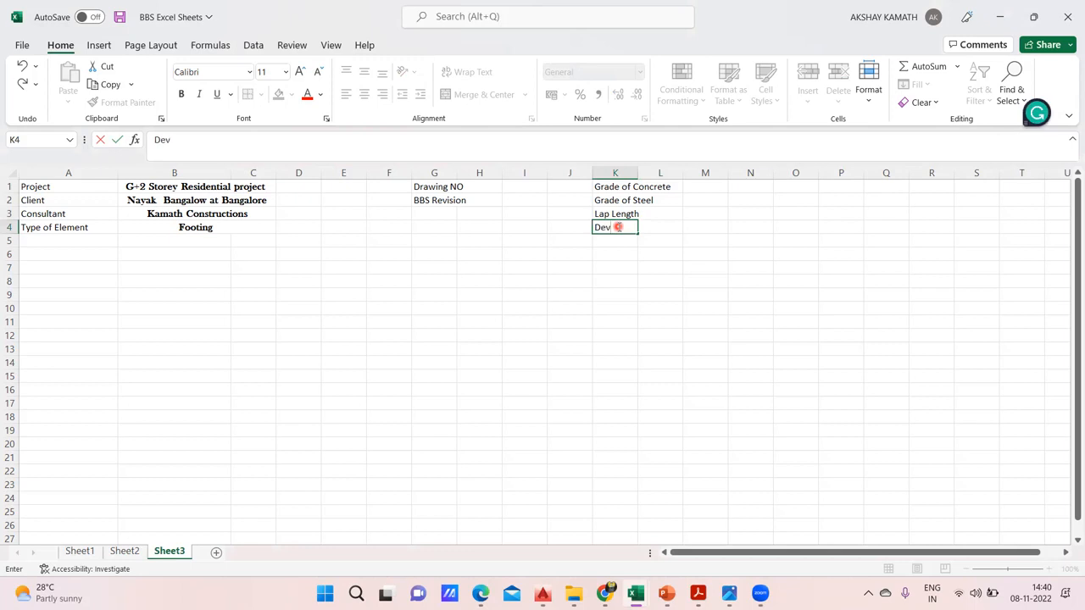
type("elopment Length")
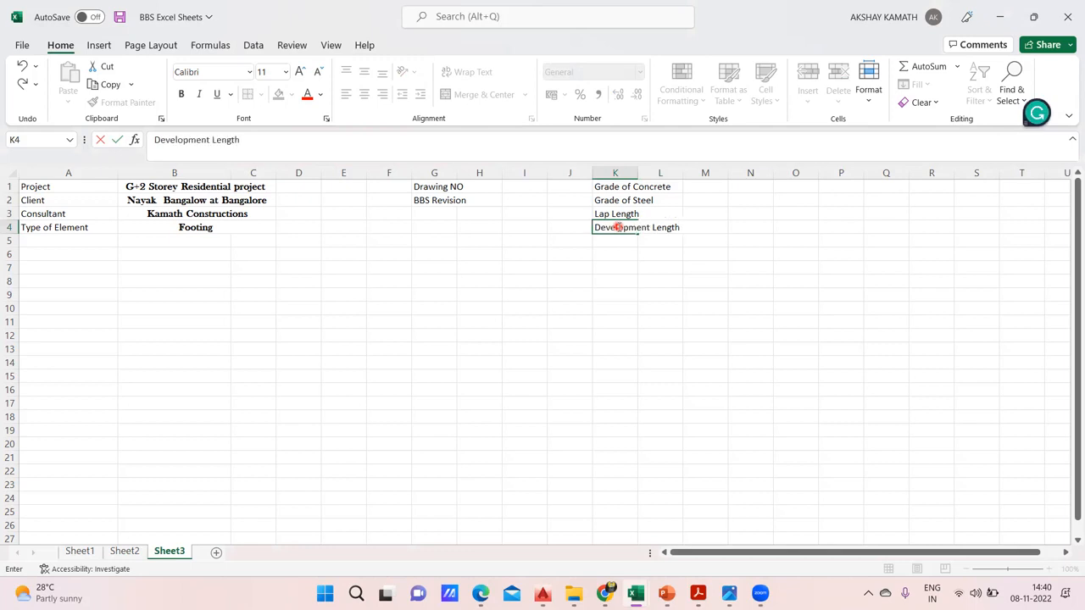
left_click(598, 293)
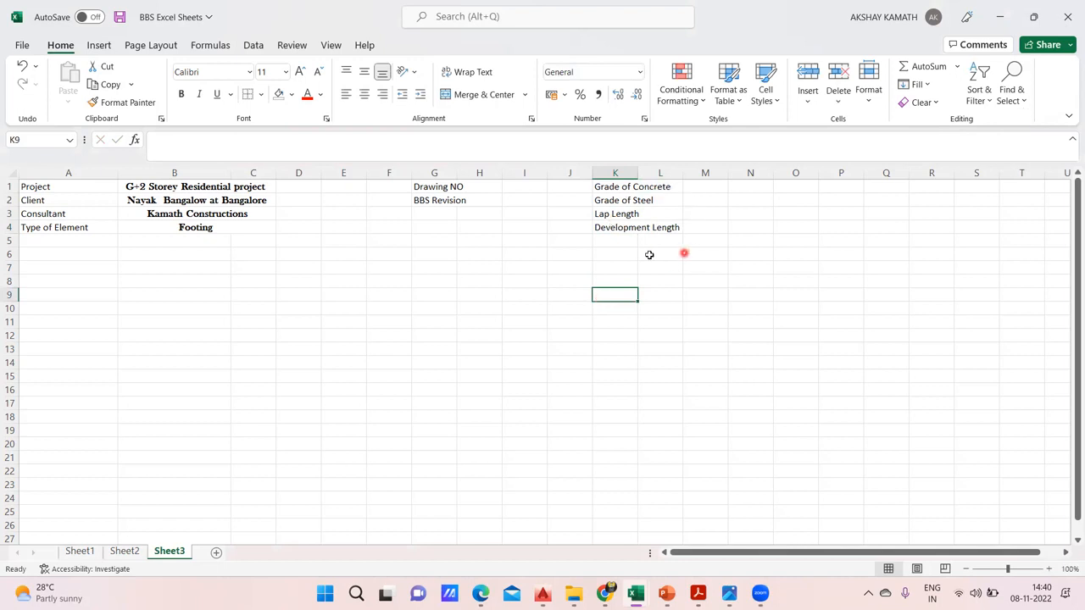
Check the grades on Sheet2 and enter "M-20" in cell M1 and "Fe-500" in cell M2 of Sheet3
left_click(123, 553)
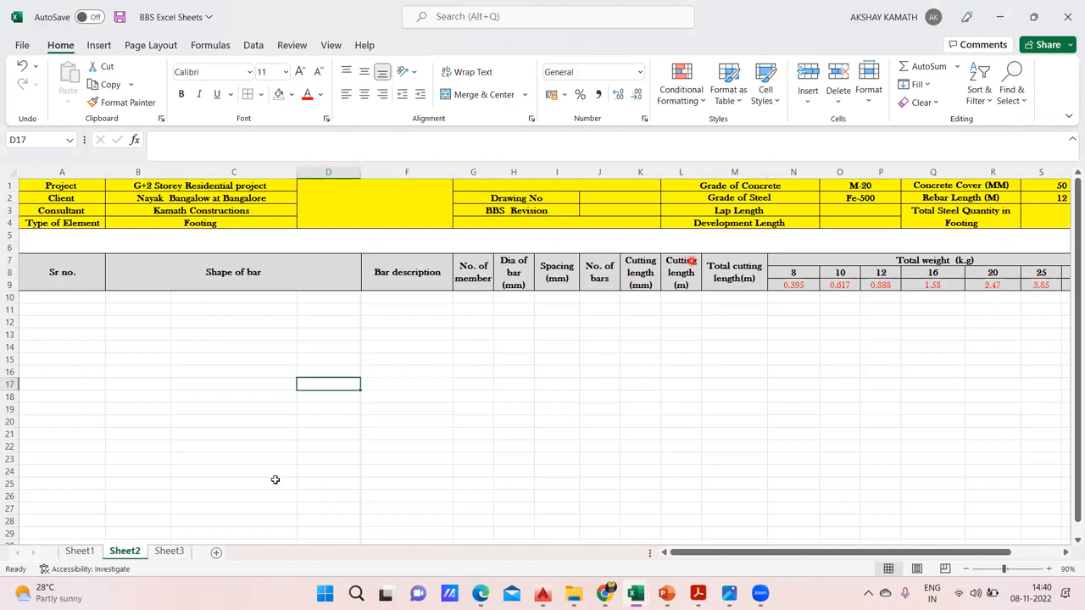
left_click(169, 552)
left_click(715, 188)
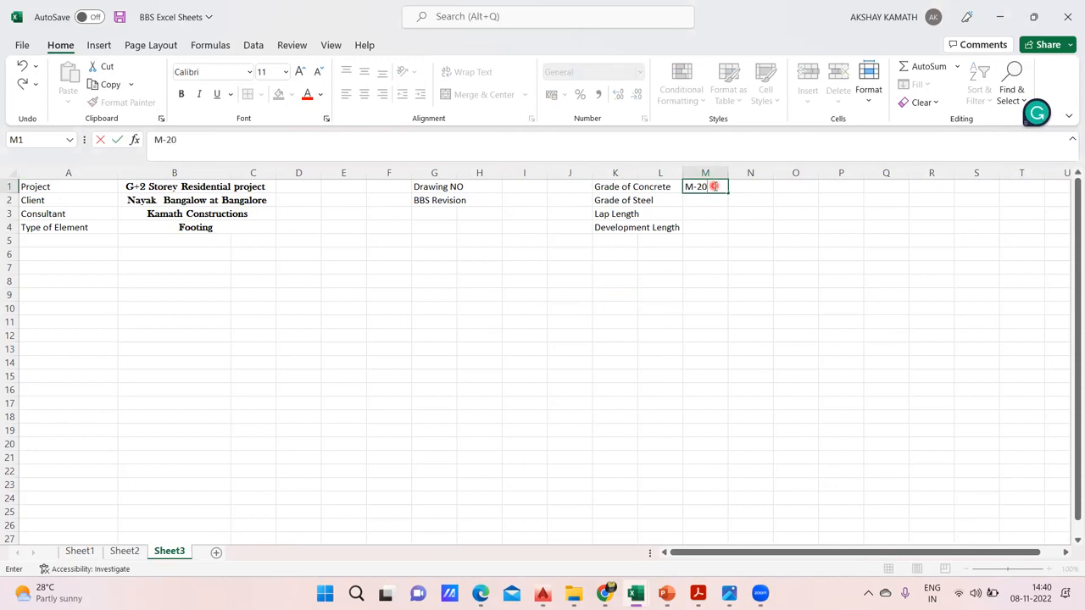
left_click(740, 248)
double_click(712, 198)
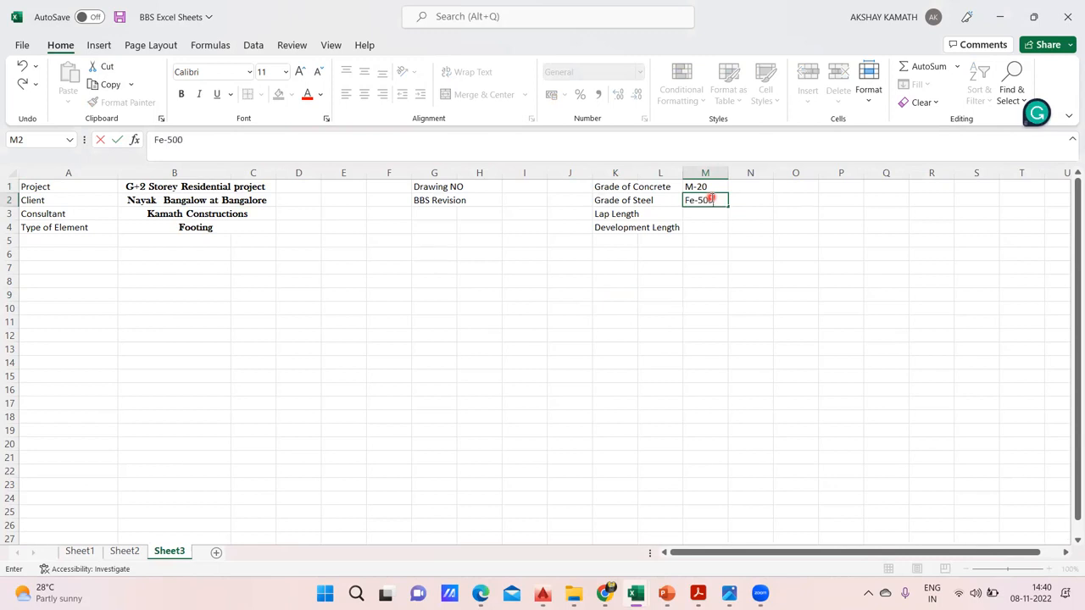
left_click(743, 263)
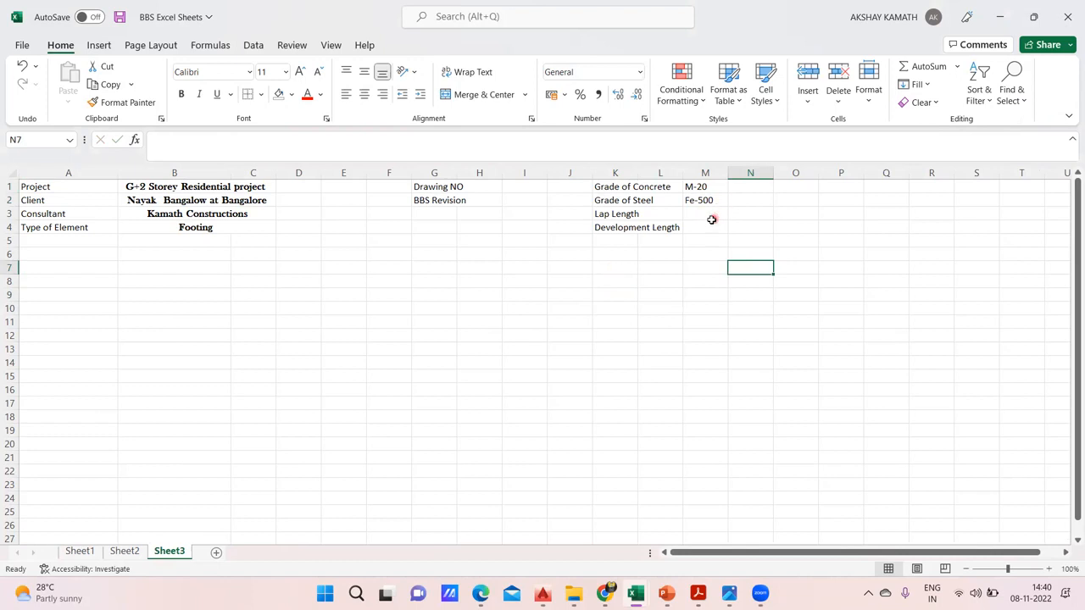
Check the remaining header columns on Sheet2 and enter the correctly spelled label "Concrete Cover" in cell O1 of Sheet3
left_click(124, 551)
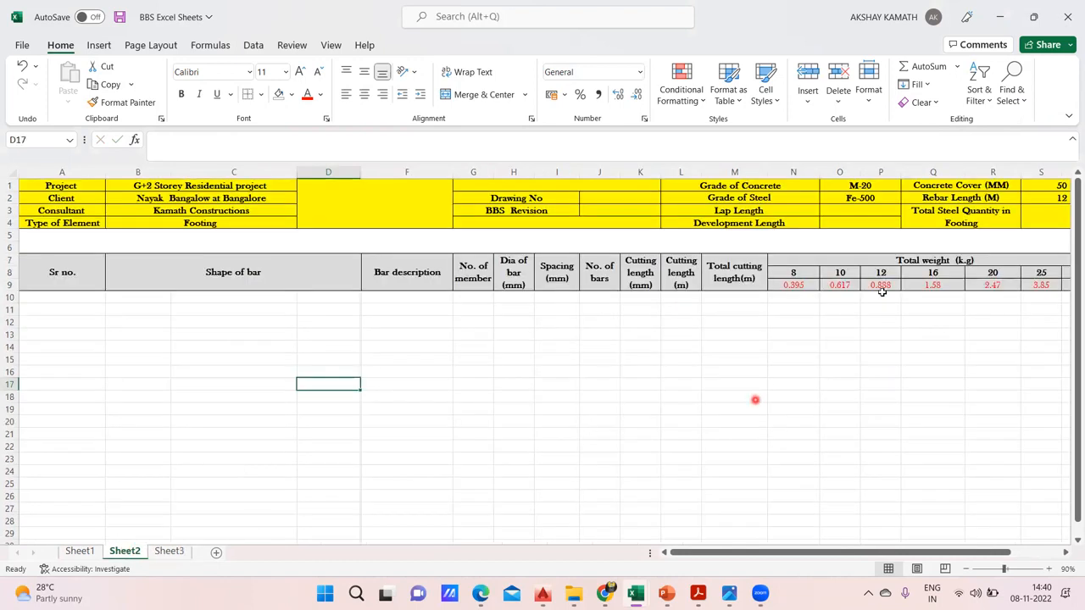
left_click_drag(908, 552, 924, 552)
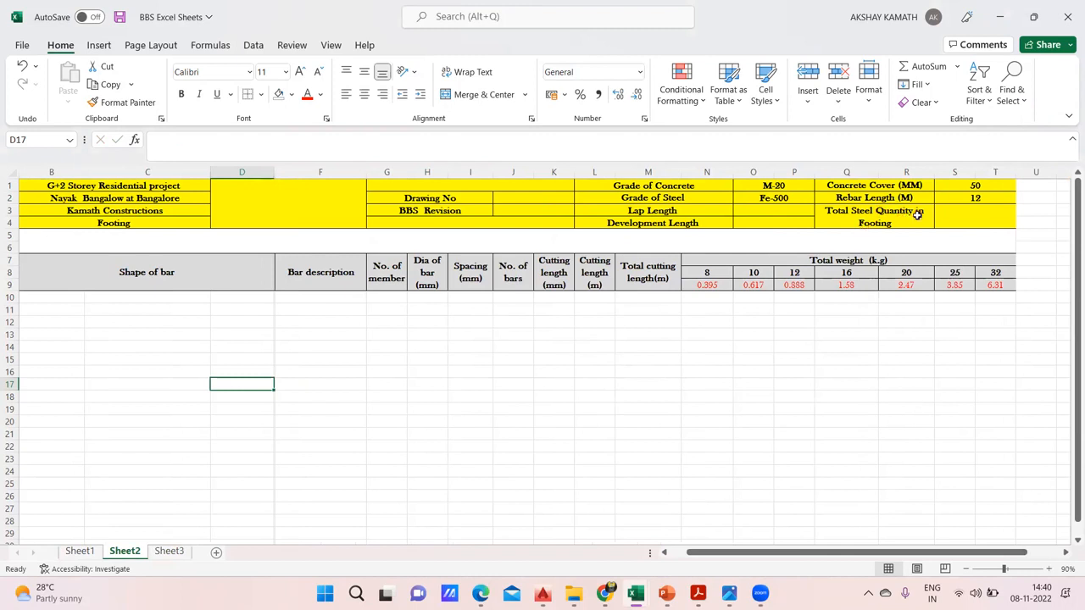
left_click(169, 552)
left_click(810, 187)
type("Concreet Cov")
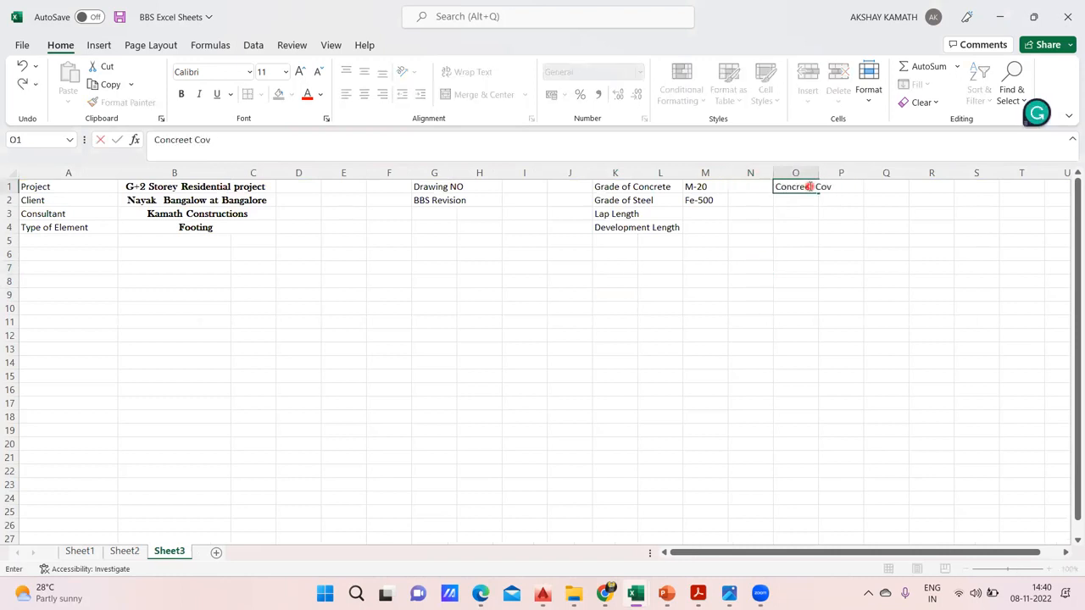
left_click(887, 283)
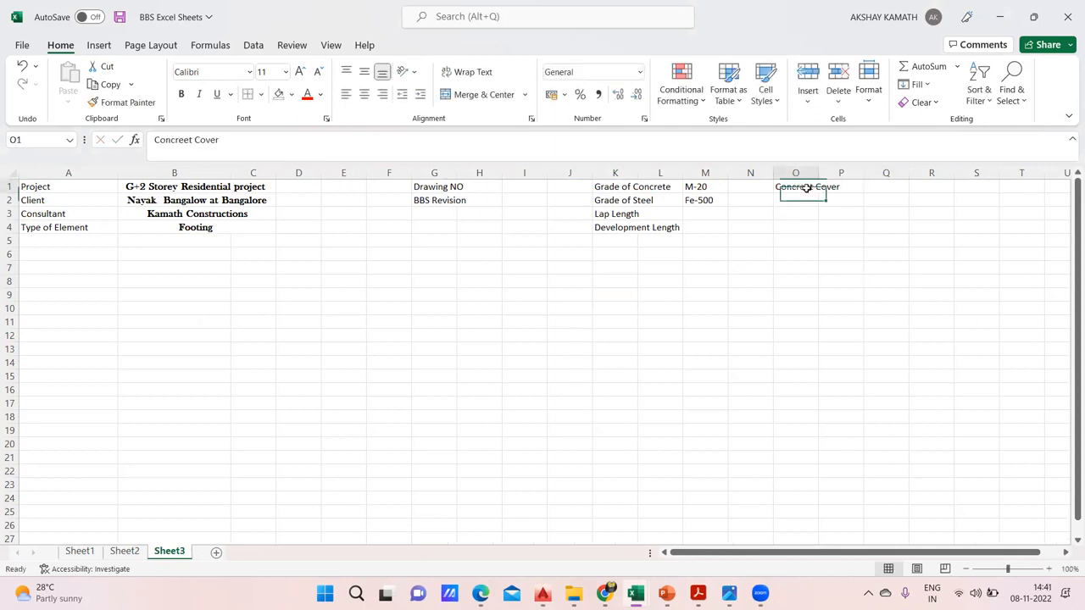
double_click(806, 186)
left_click(186, 141)
key("BackSpace")
type("e")
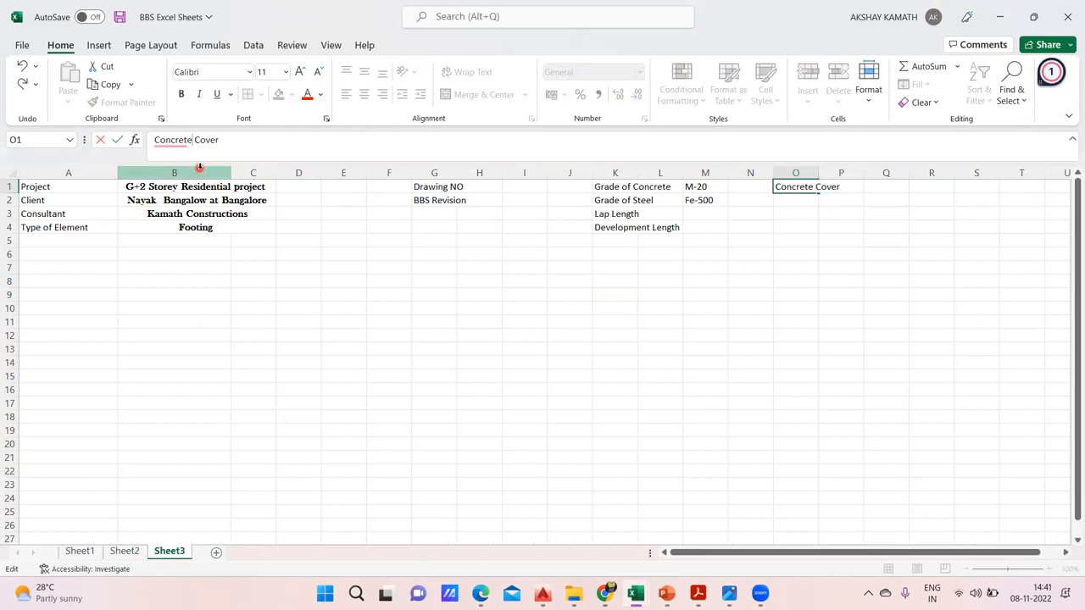
left_click(353, 270)
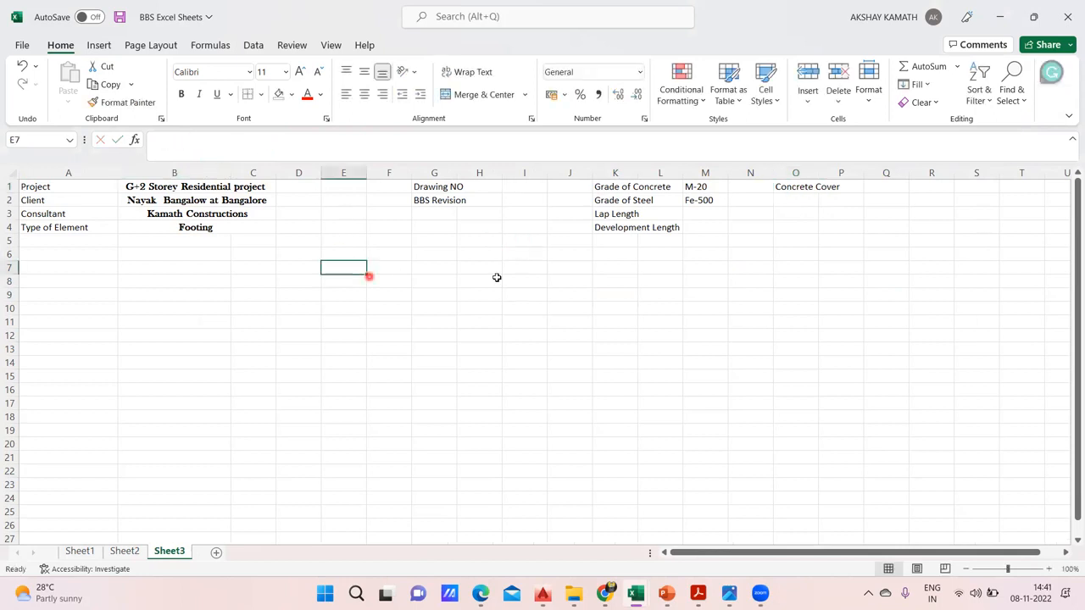
Enter the label "Rebar Length" in cell O2 of Sheet3
left_click(787, 202)
type("R")
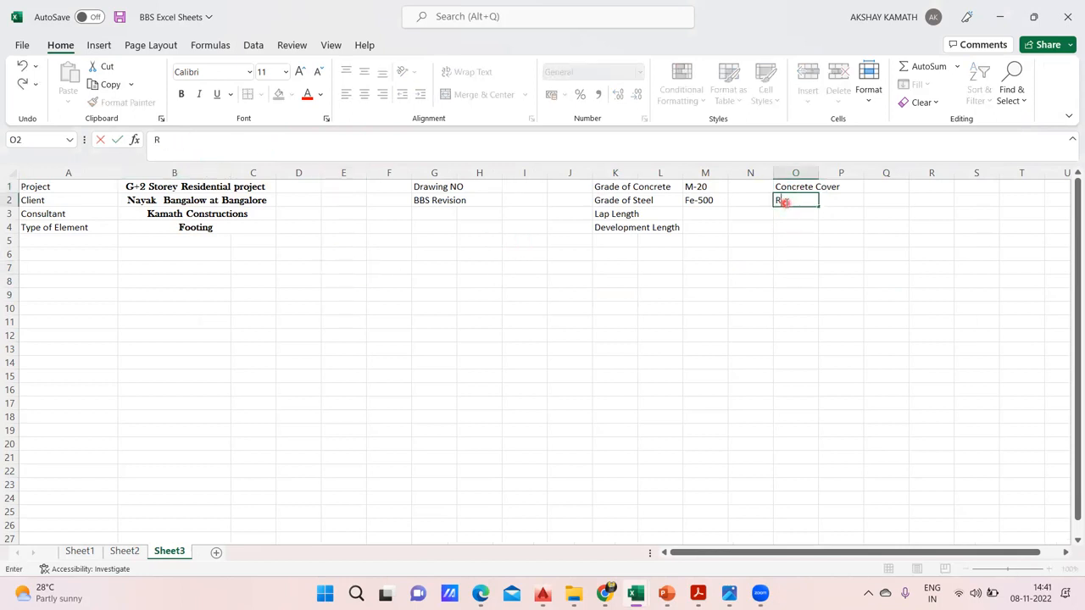
type("ebar Length")
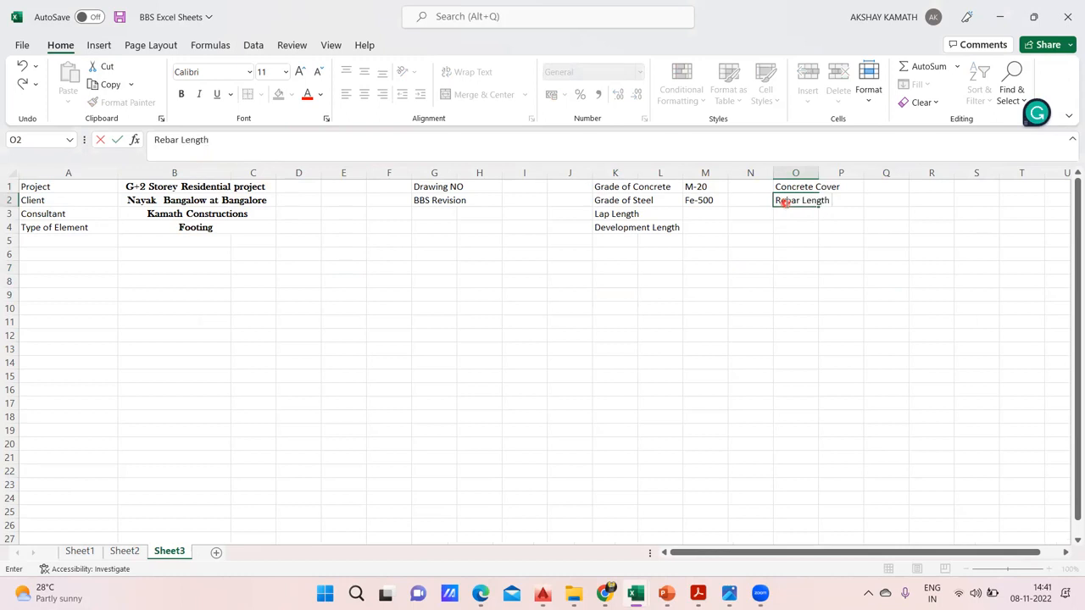
left_click(819, 290)
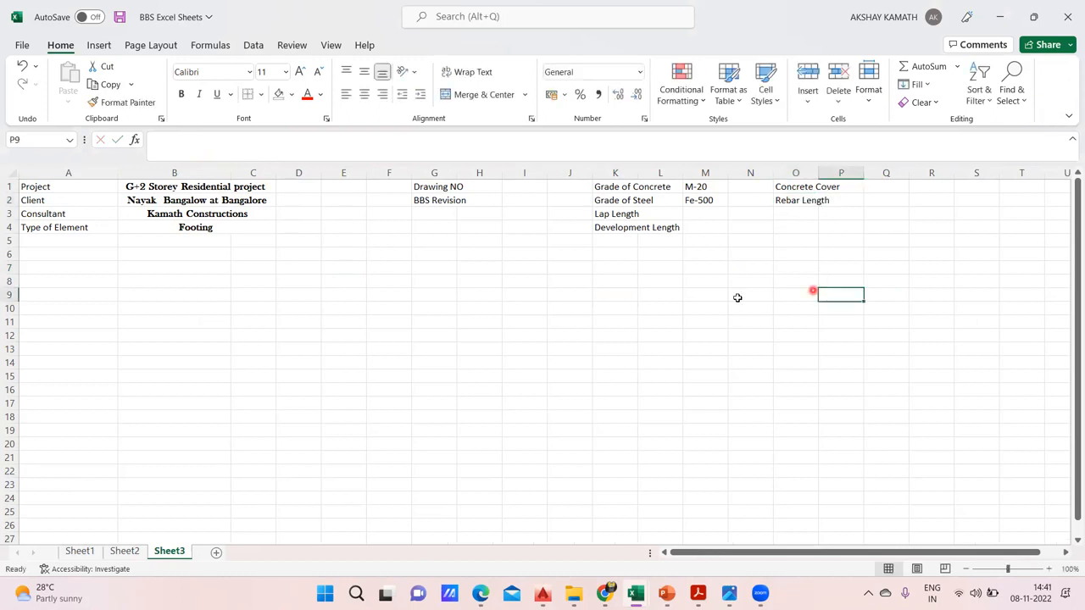
Enter the label "Total rebar in Footing" in cell O3
left_click(794, 212)
type("T")
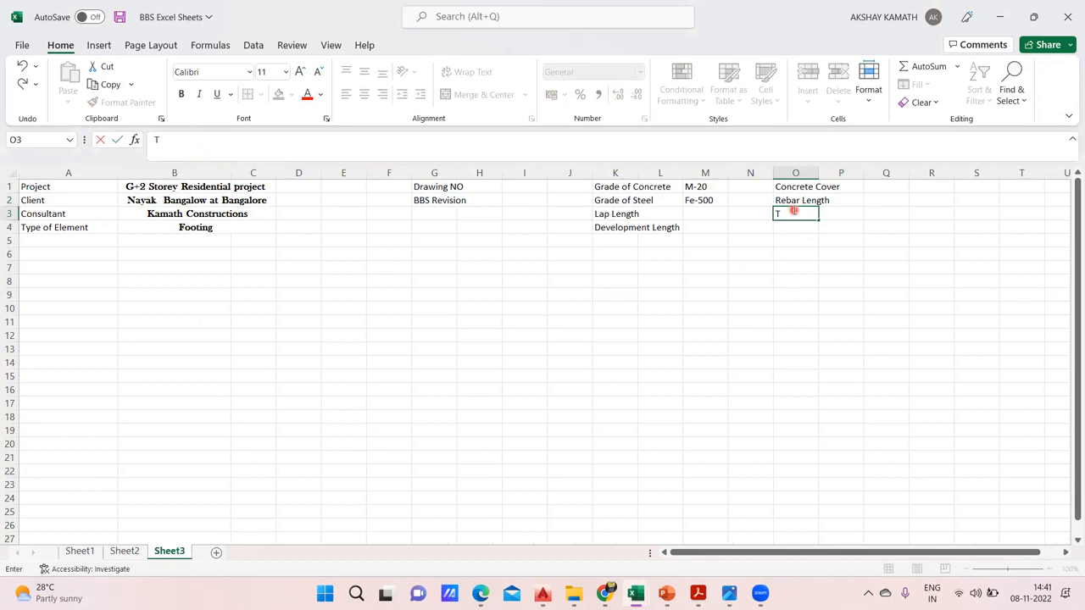
type("otal")
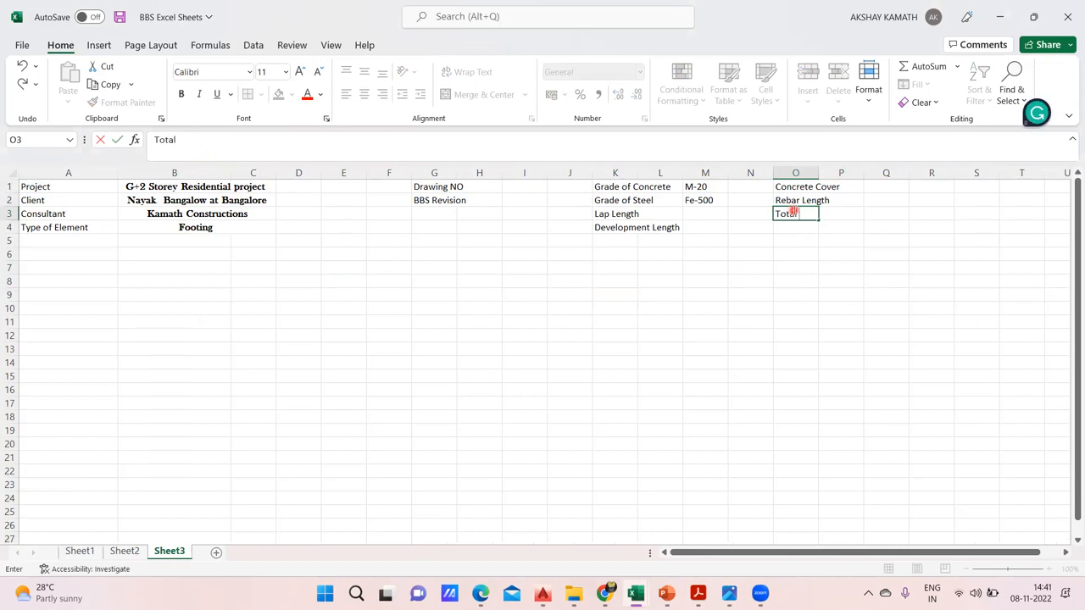
type(" rebar in Footing")
left_click(886, 308)
Check the matching label on Sheet2 and reword cell O3 of Sheet3 to "Total rebar Quantity in Footing"
left_click(121, 553)
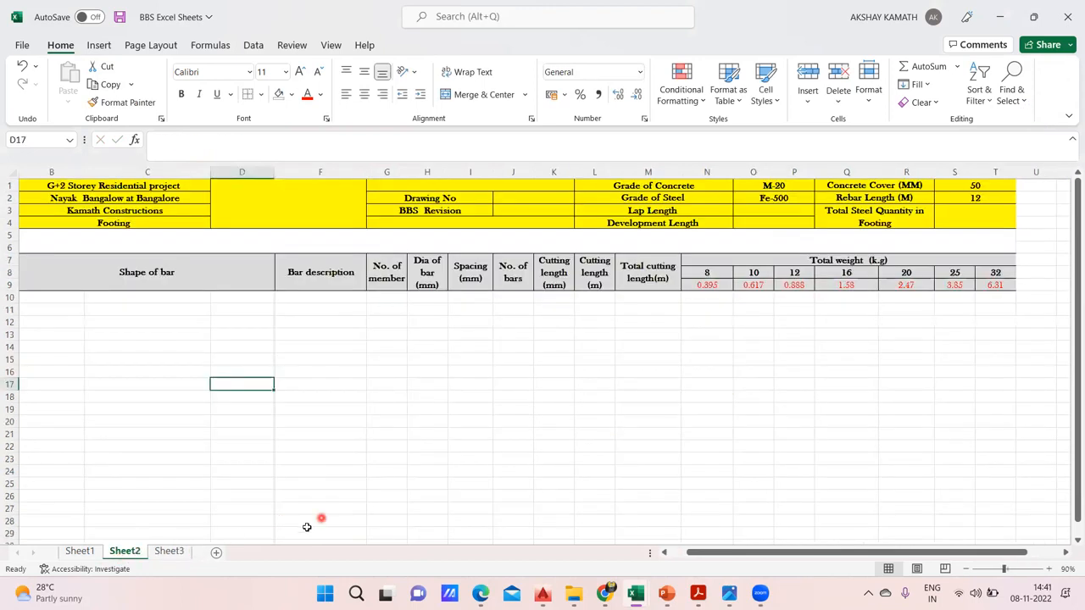
left_click(172, 551)
left_click(829, 213)
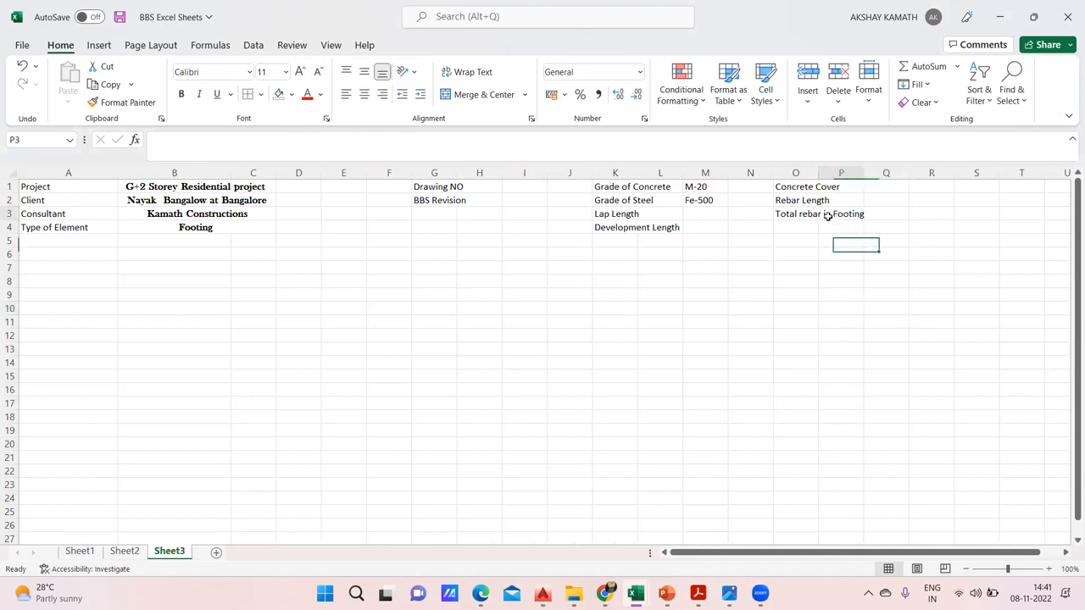
left_click(791, 214)
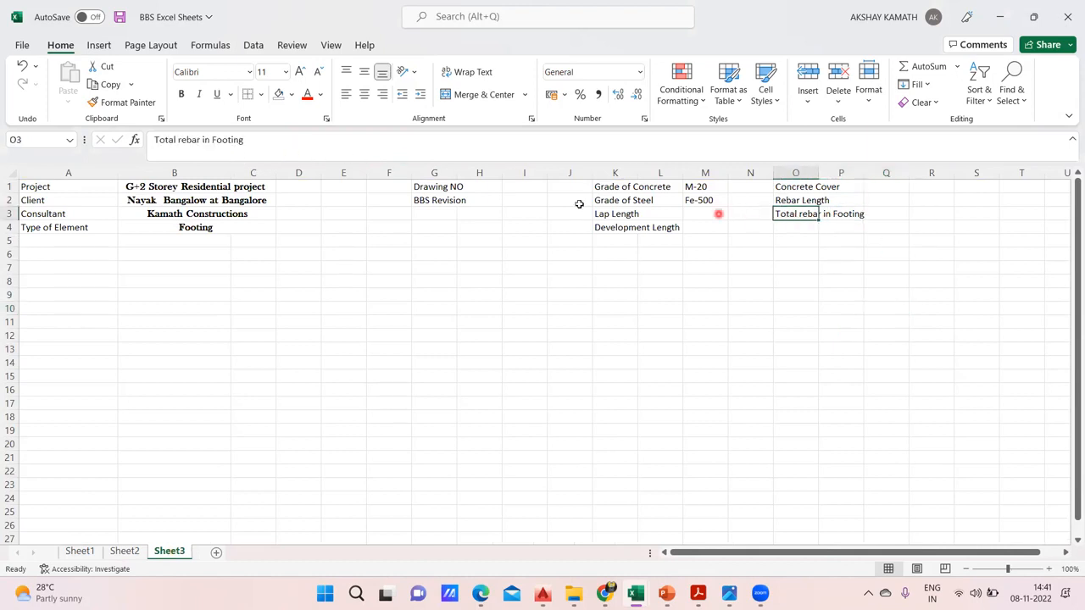
left_click(201, 144)
type("Qua ntity")
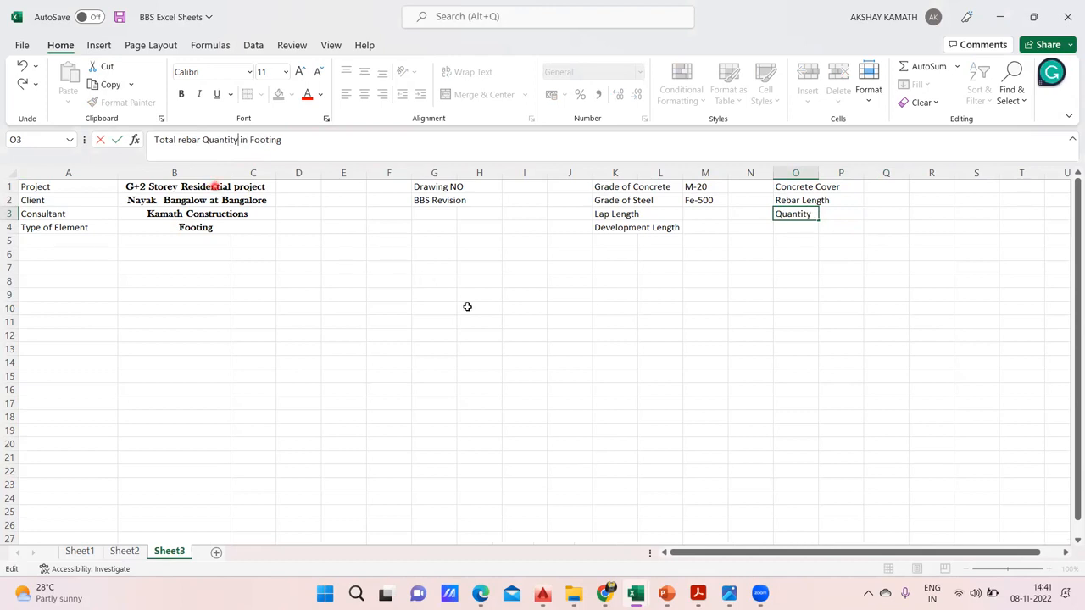
left_click(471, 321)
Set the font of the header range A1:Q4 to Bookman Old Style
left_click_drag(919, 553, 889, 553)
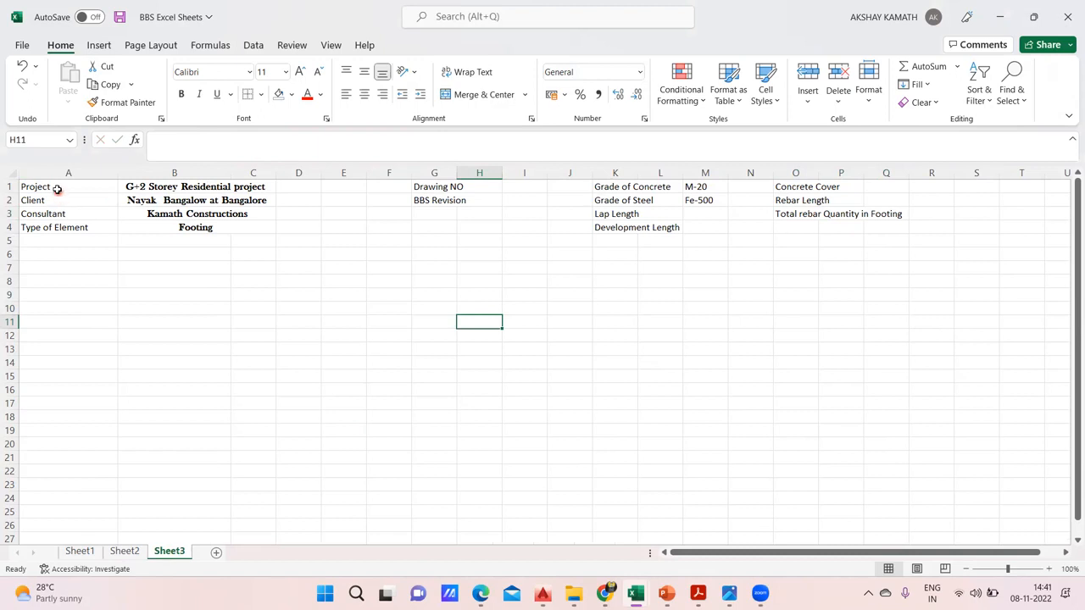
left_click_drag(52, 185, 891, 228)
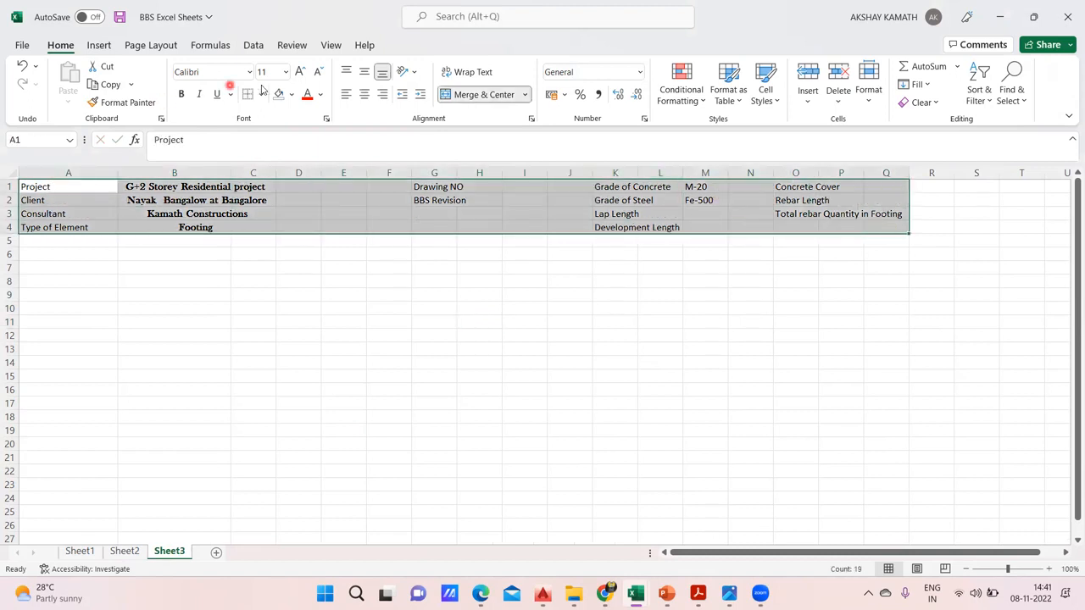
left_click(250, 73)
scroll(271, 356, "down", 7)
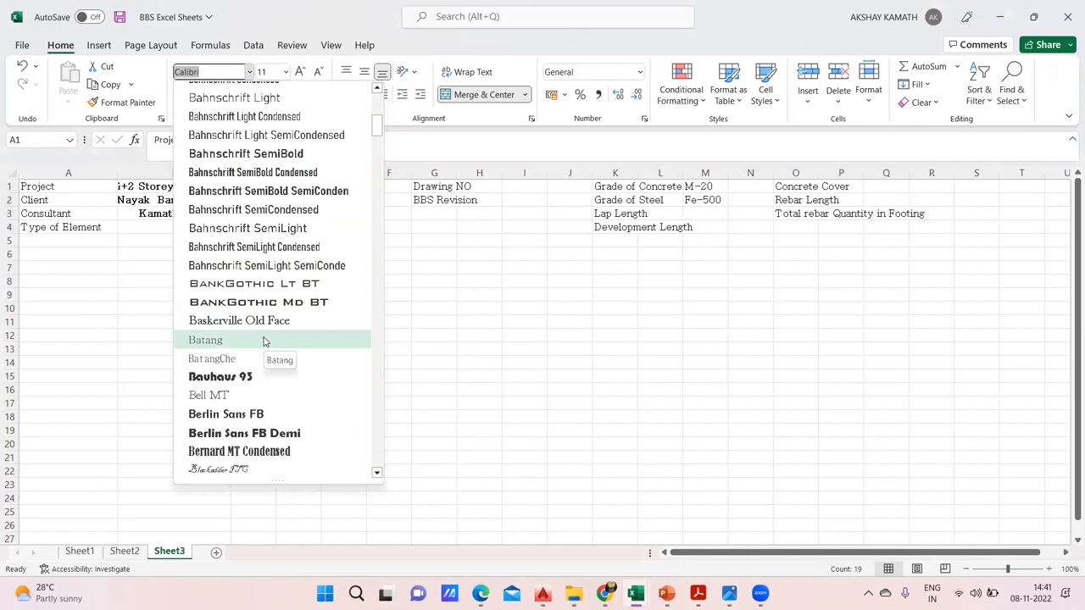
scroll(261, 362, "down", 2)
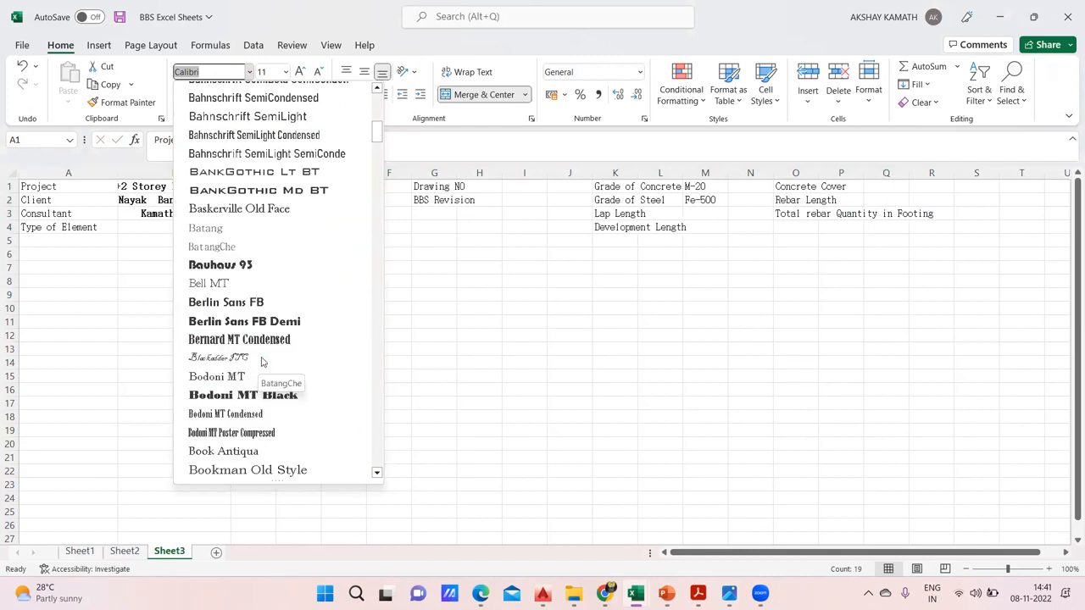
scroll(270, 417, "down", 1)
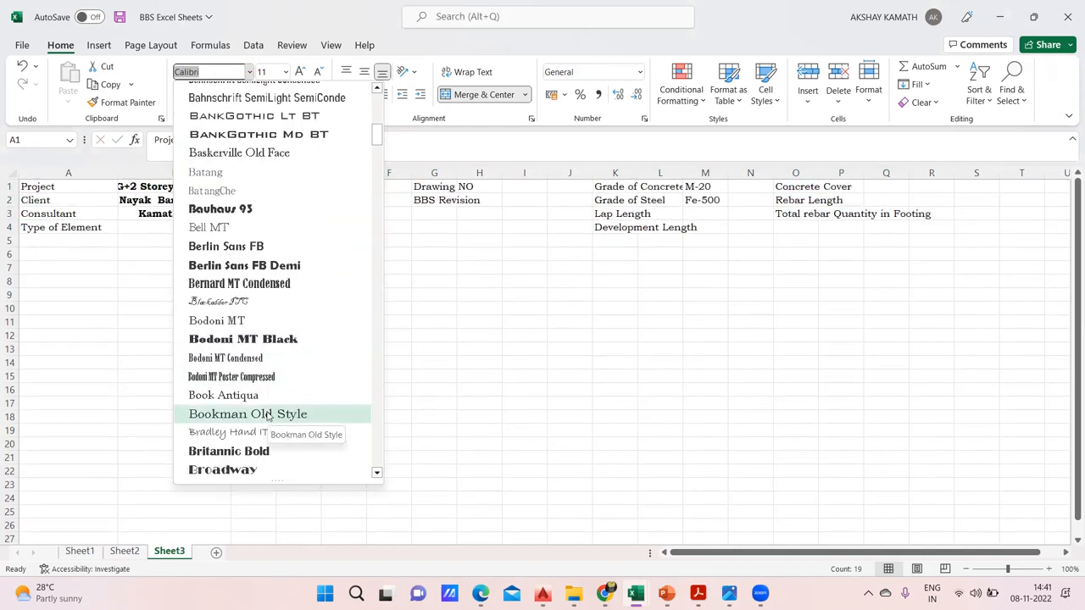
left_click(268, 414)
left_click(478, 340)
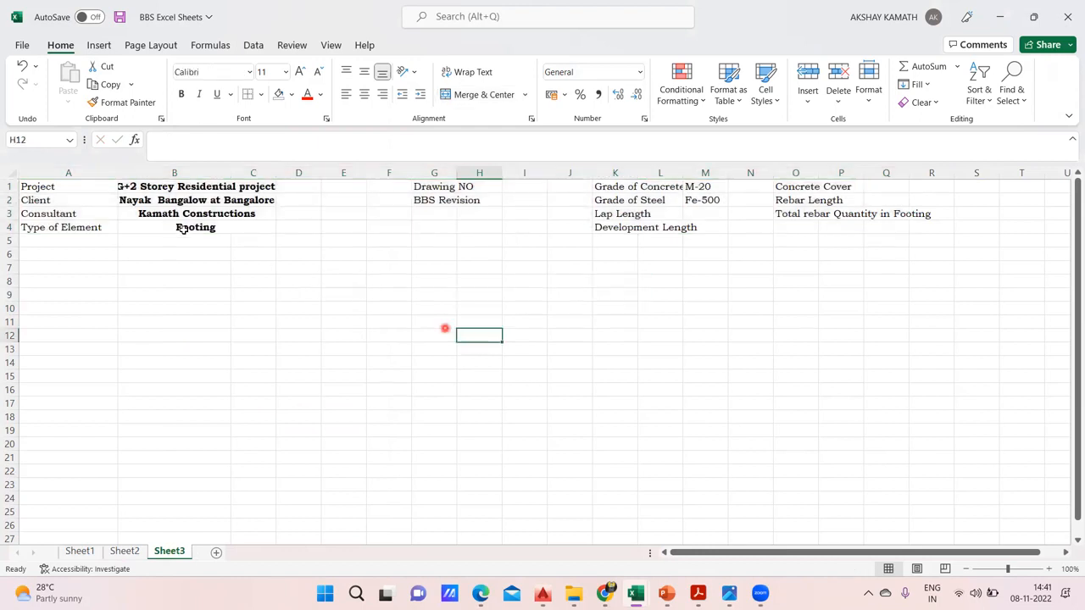
Widen columns A and B so the project labels and details fit
left_click_drag(118, 174, 137, 177)
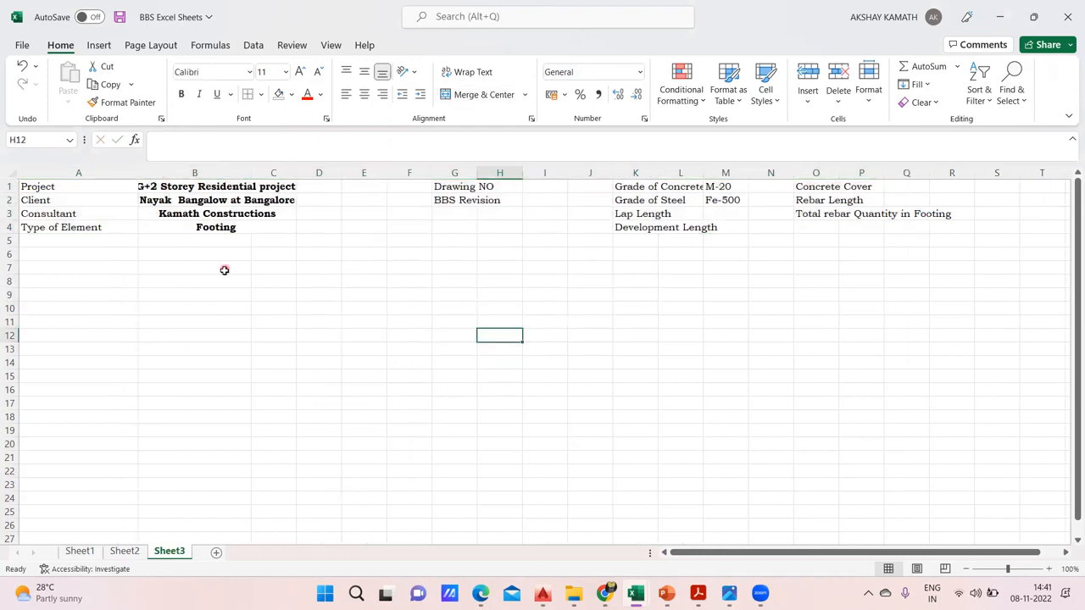
left_click(221, 174)
left_click_drag(246, 174, 290, 174)
left_click(296, 255)
Make the header range A1:R5 bold and apply all borders to it
left_click_drag(110, 187, 1001, 238)
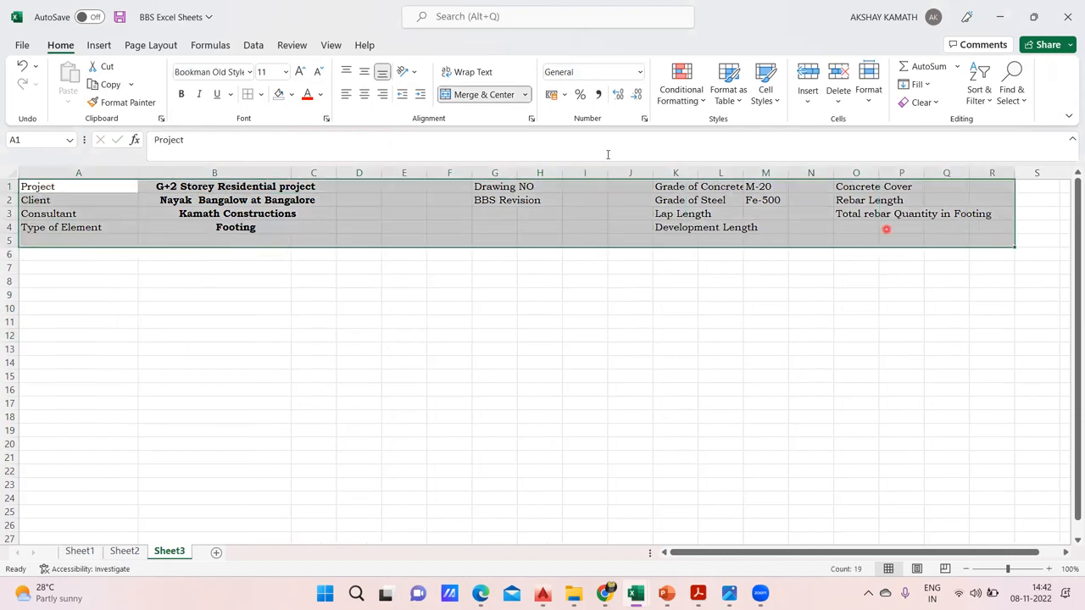
left_click(182, 94)
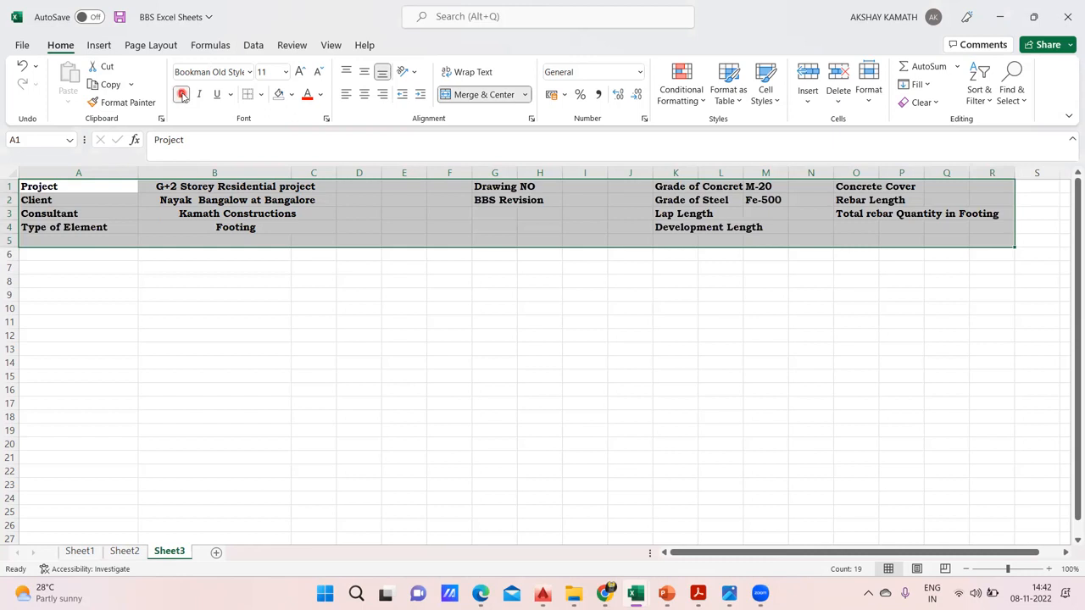
left_click(260, 94)
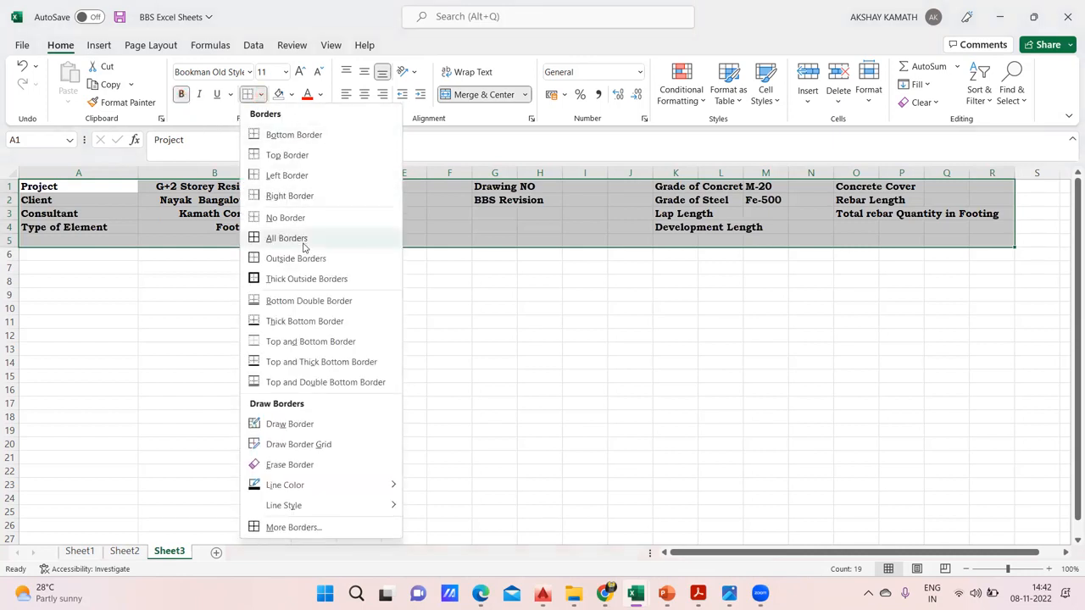
left_click(288, 239)
left_click(404, 308)
left_click(498, 320)
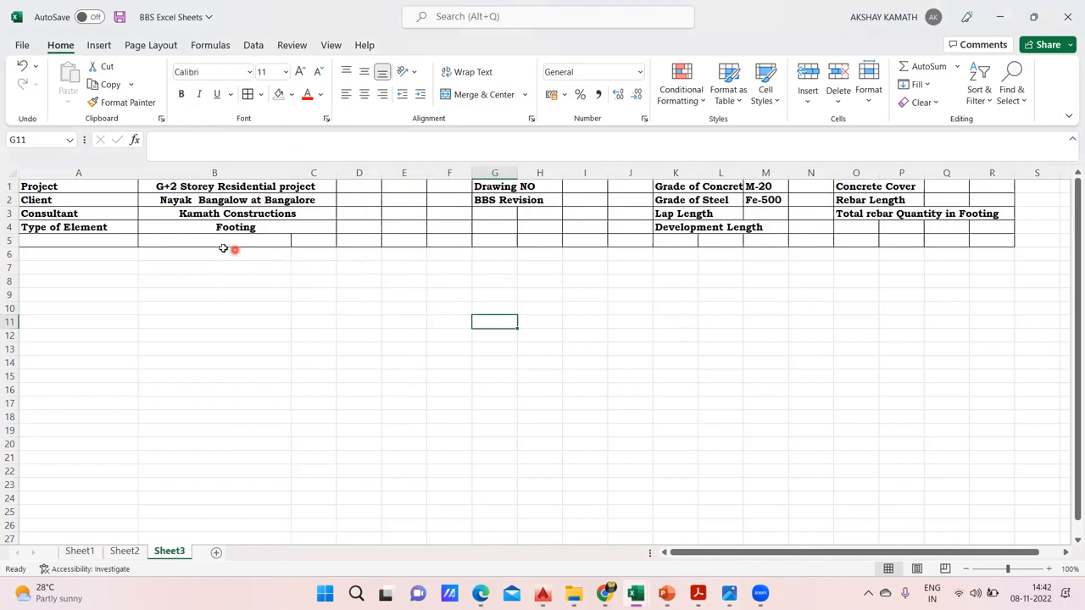
Merge and center the empty row beneath the header across A5:R5
left_click(179, 241)
left_click_drag(316, 234, 969, 244)
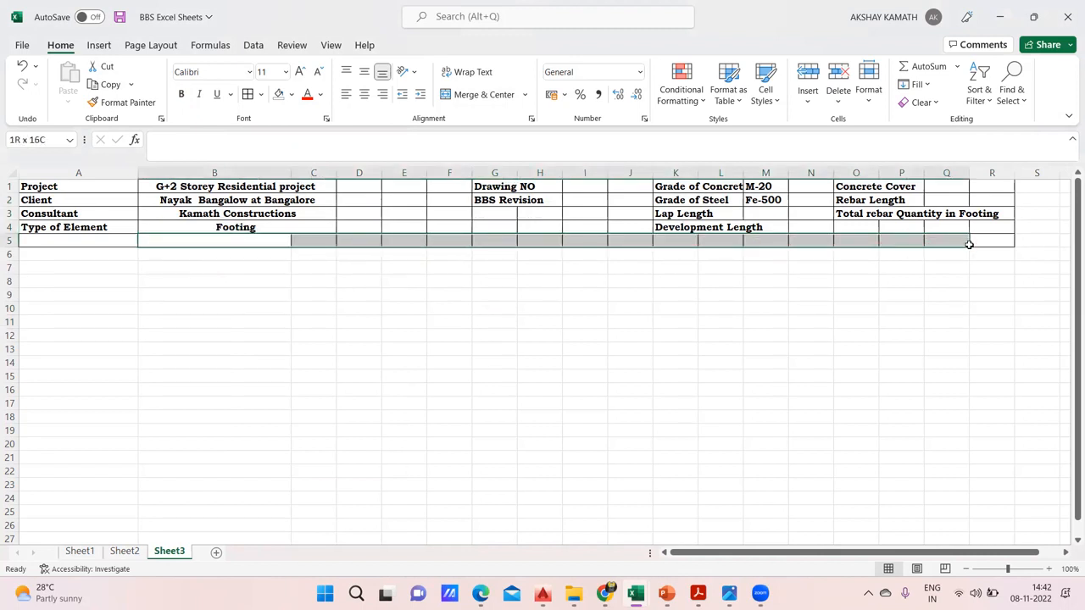
left_click(902, 279)
left_click_drag(48, 237, 998, 241)
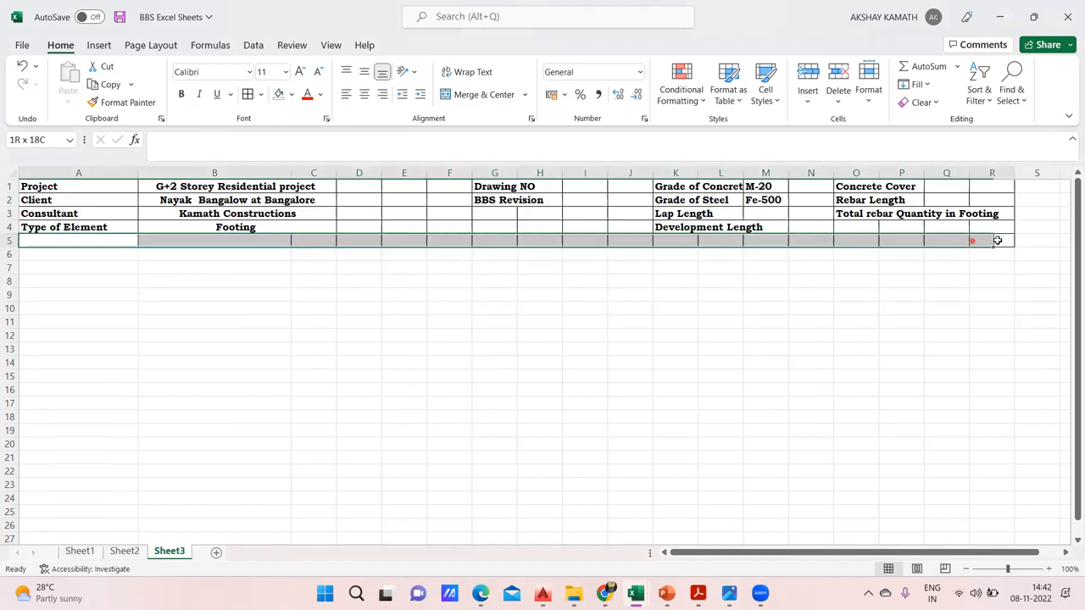
left_click(480, 94)
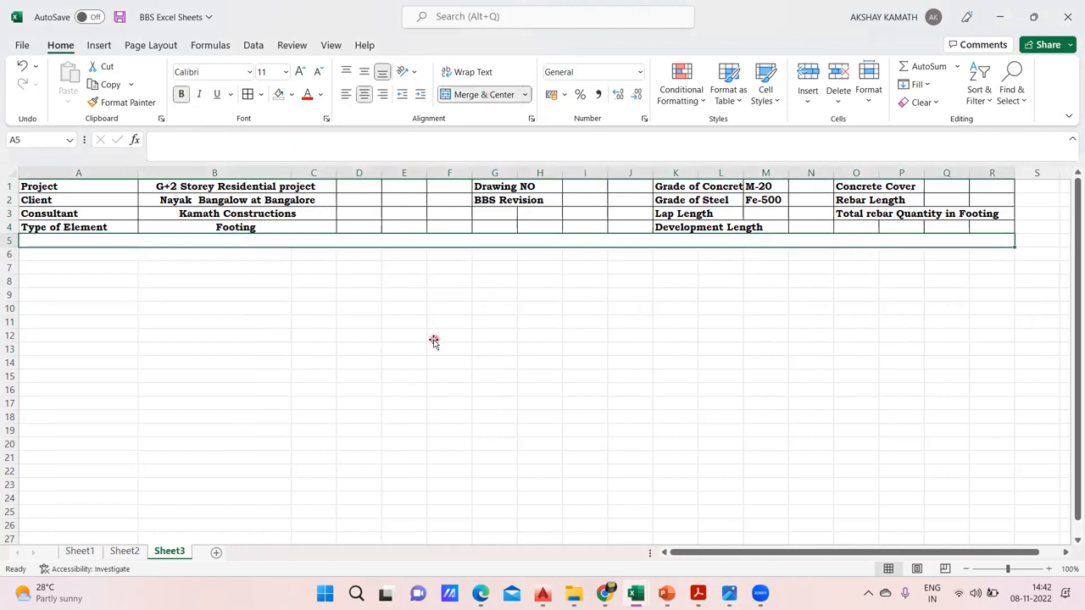
left_click(435, 339)
Merge and center the empty block D1:F4 into one cell
left_click(373, 187)
left_click_drag(385, 187, 453, 224)
left_click(475, 94)
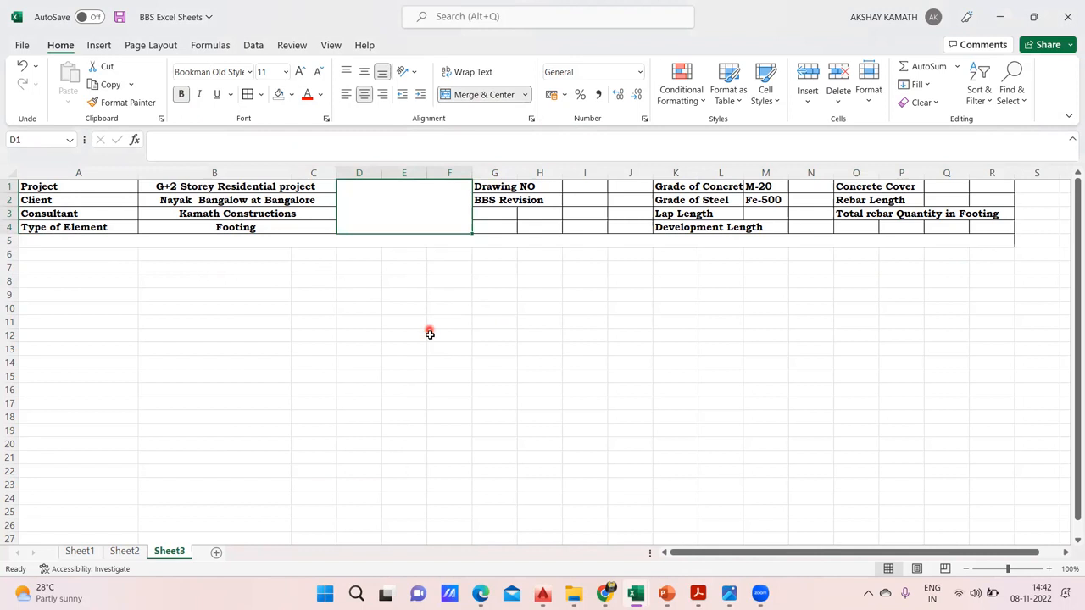
left_click(430, 334)
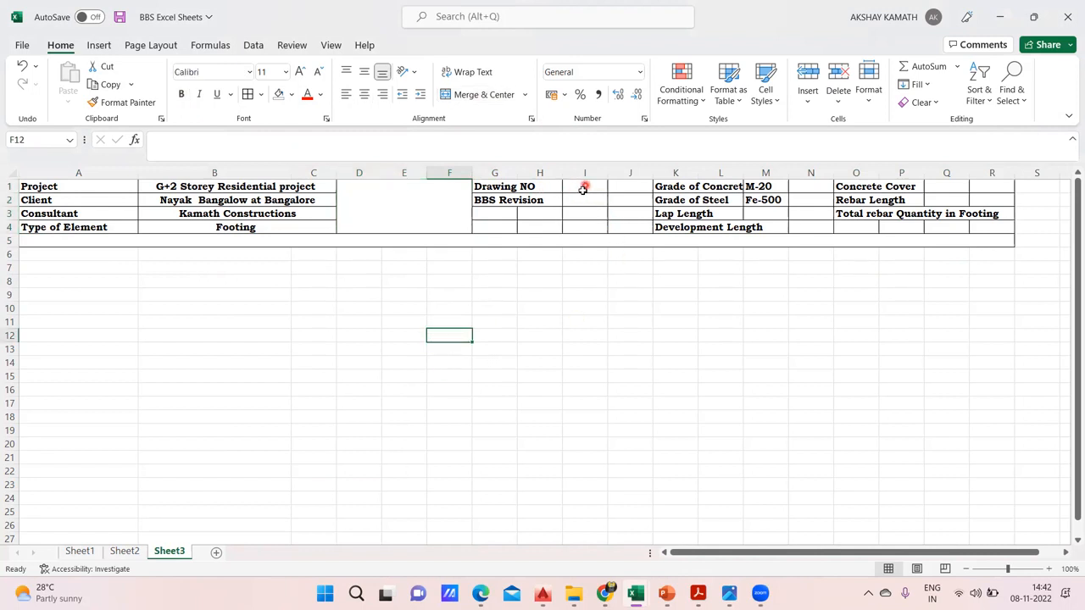
Merge the value cells I1:J1 and I2:J2 separately beside the Drawing NO and BBS Revision labels
left_click_drag(578, 185, 619, 199)
left_click(482, 94)
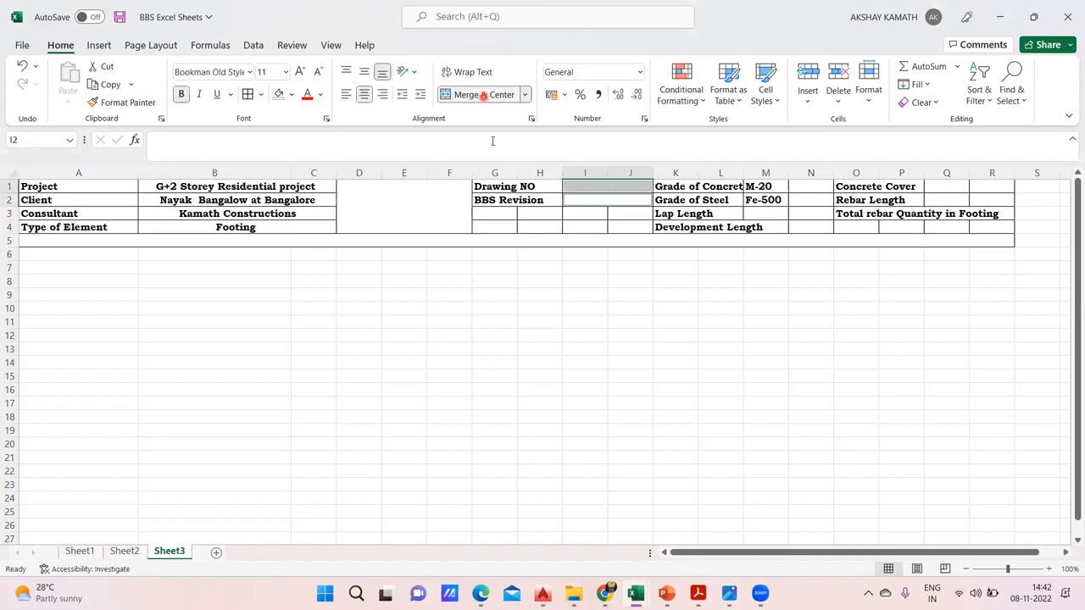
left_click(565, 326)
left_click(502, 357)
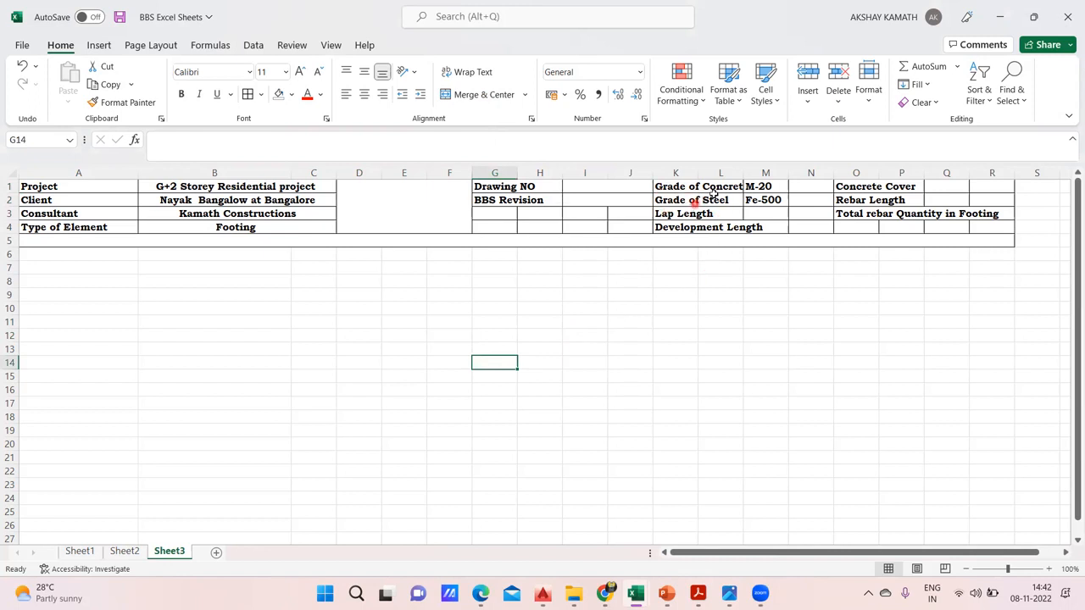
Widen column L to fit "Grade of Concrete", and merge and center M1:N1 and M2:N2 as separate cells
left_click_drag(744, 173, 772, 173)
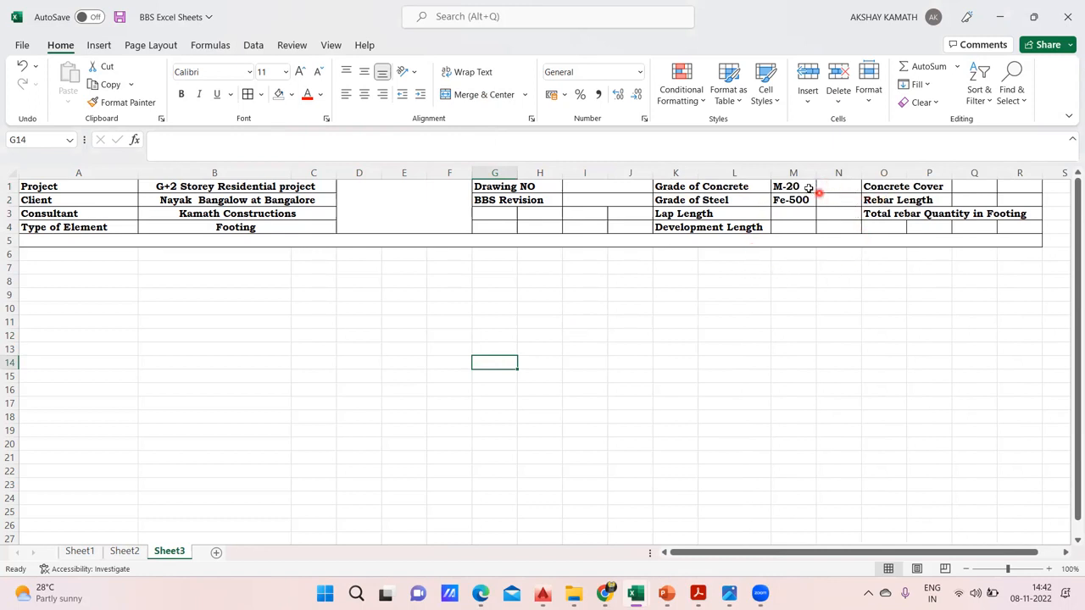
left_click_drag(788, 187, 851, 200)
left_click(480, 94)
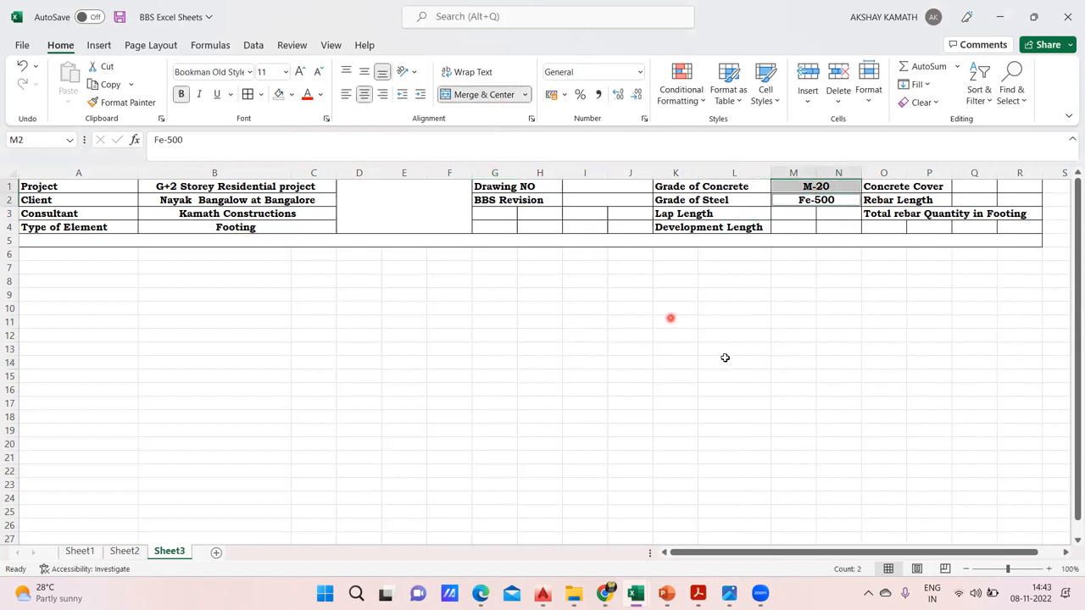
left_click(725, 360)
Merge the value cells M3:N3 and M4:N4 separately beside the Lap Length and Development Length labels
left_click_drag(797, 213, 841, 227)
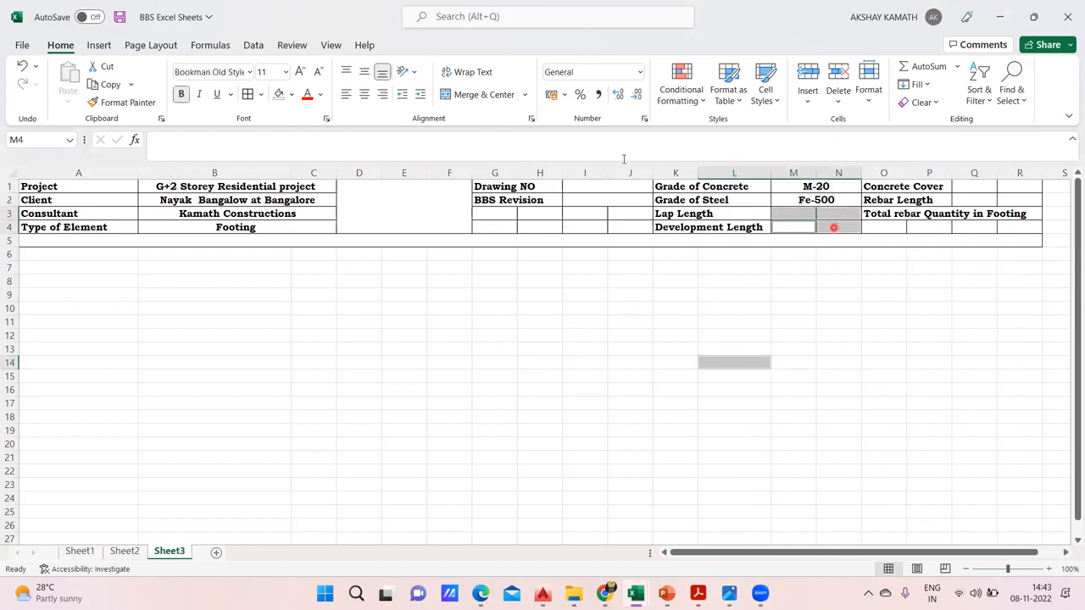
left_click(479, 94)
left_click(631, 349)
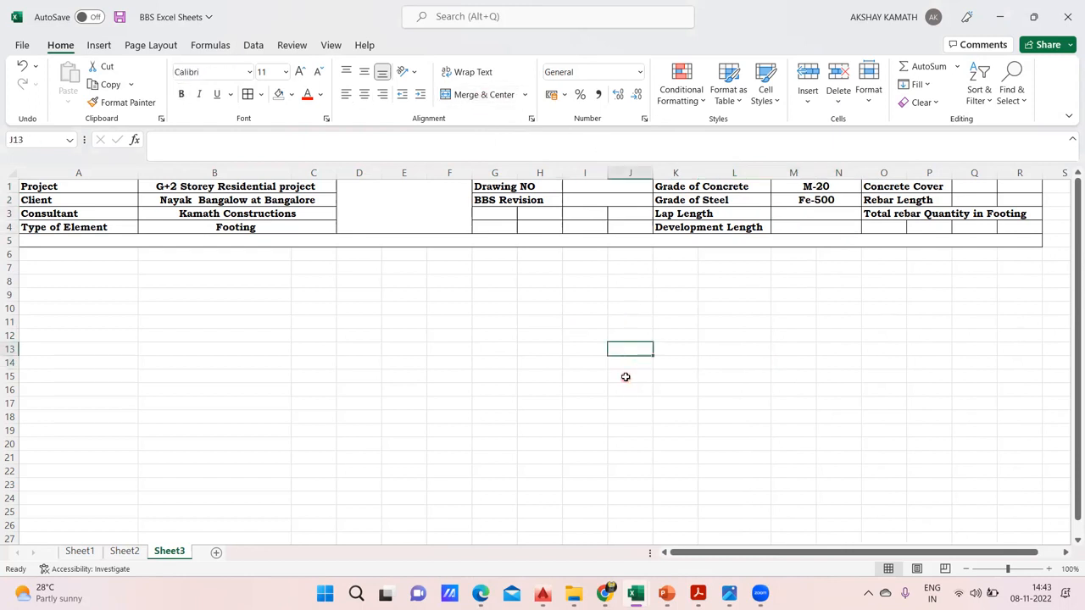
Merge and center the empty block G3:J4 below the BBS Revision row
left_click_drag(498, 213, 642, 223)
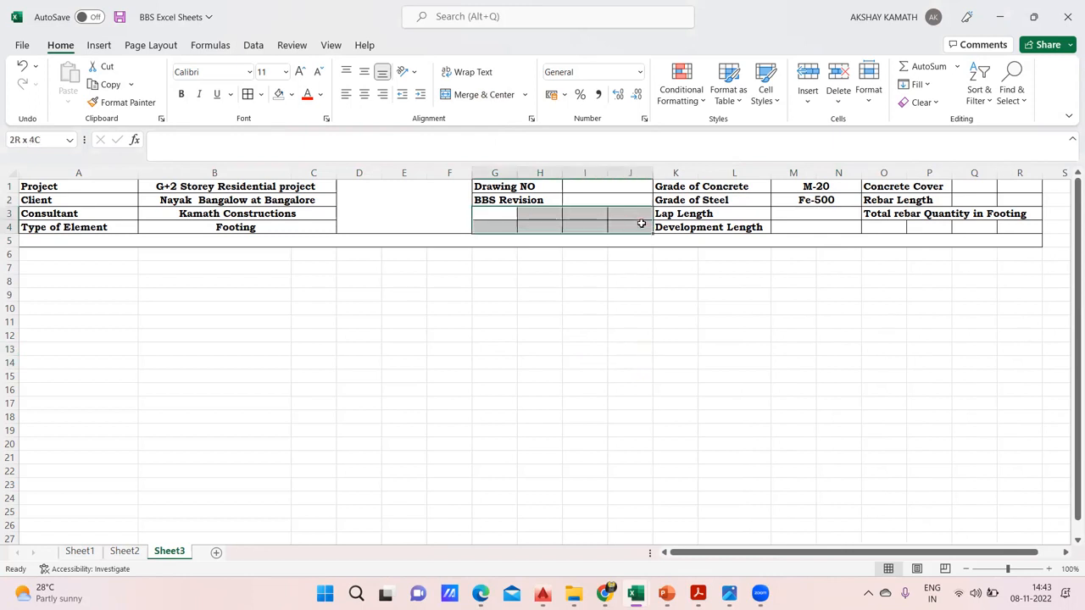
left_click(480, 94)
left_click(585, 321)
left_click(682, 309)
left_click(661, 360)
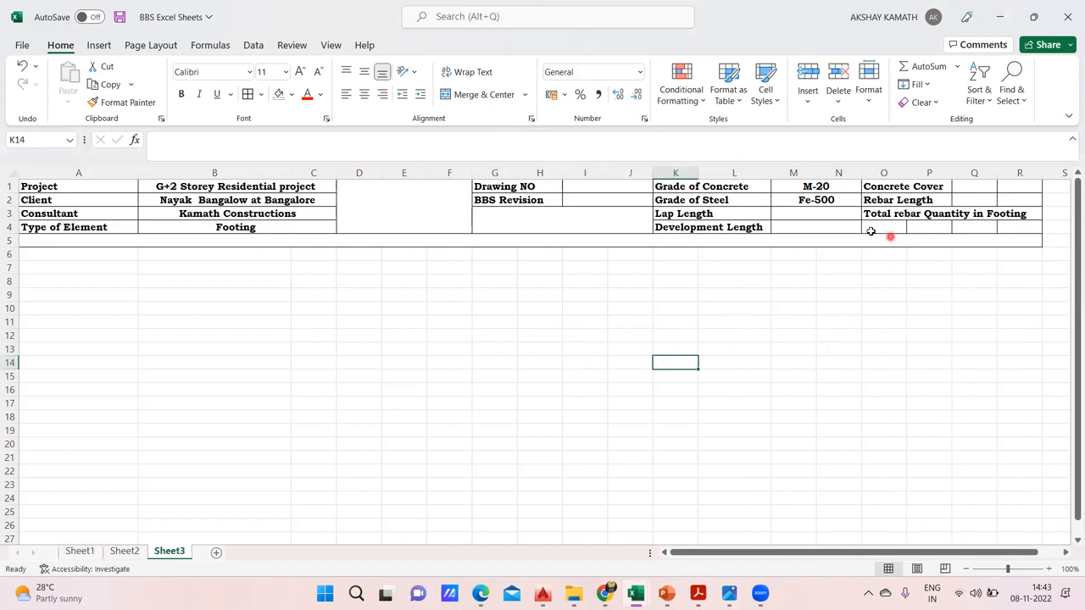
Merge and center the empty cells O4:R4 below the "Total rebar Quantity in Footing" label
left_click_drag(886, 229, 1019, 232)
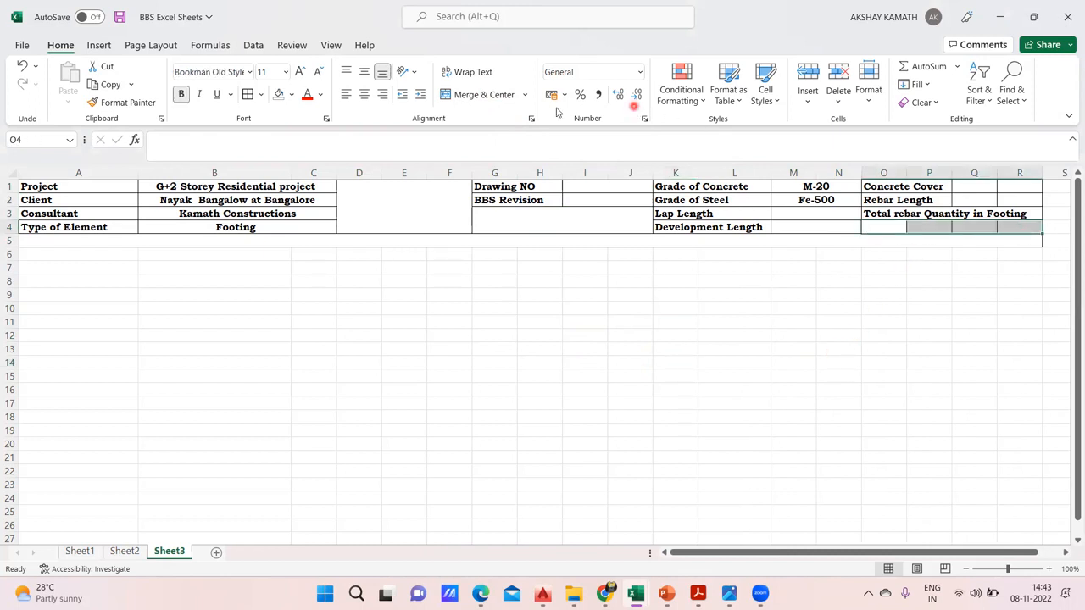
left_click(480, 94)
left_click(680, 399)
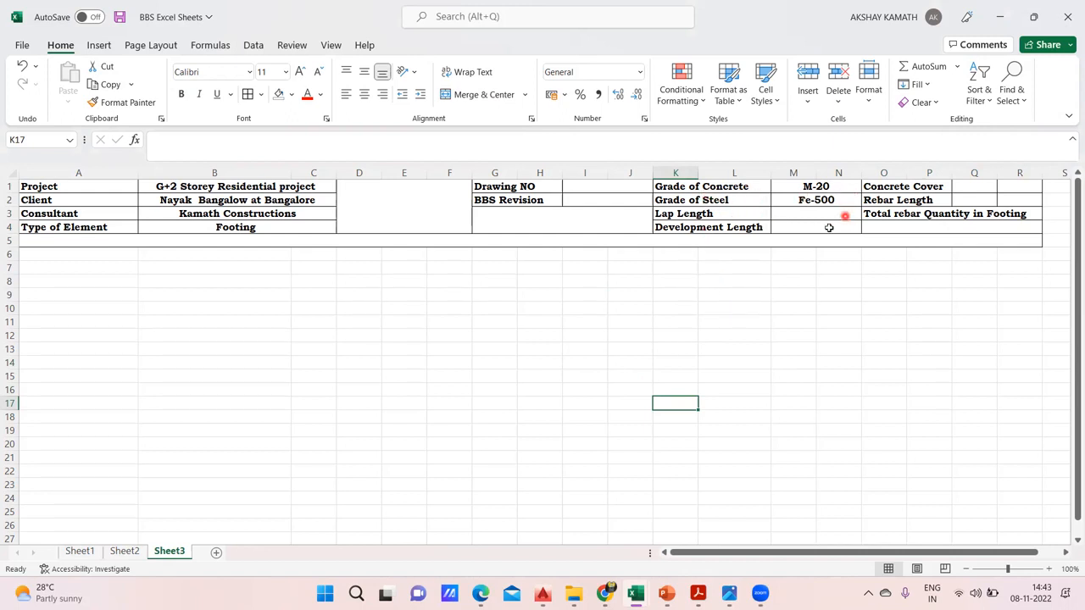
left_click_drag(975, 186, 1015, 184)
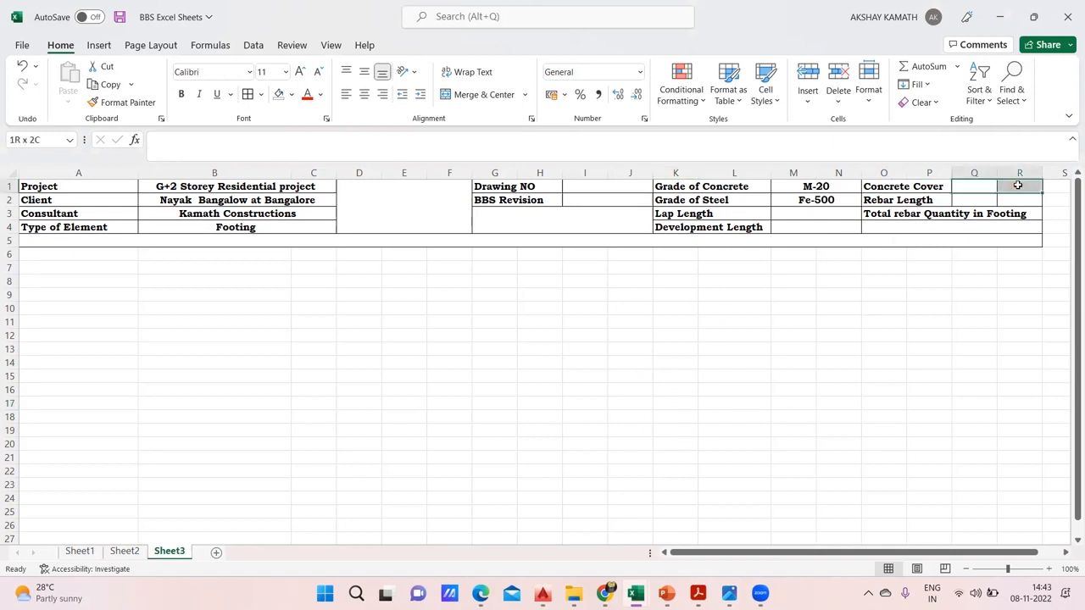
left_click(950, 262)
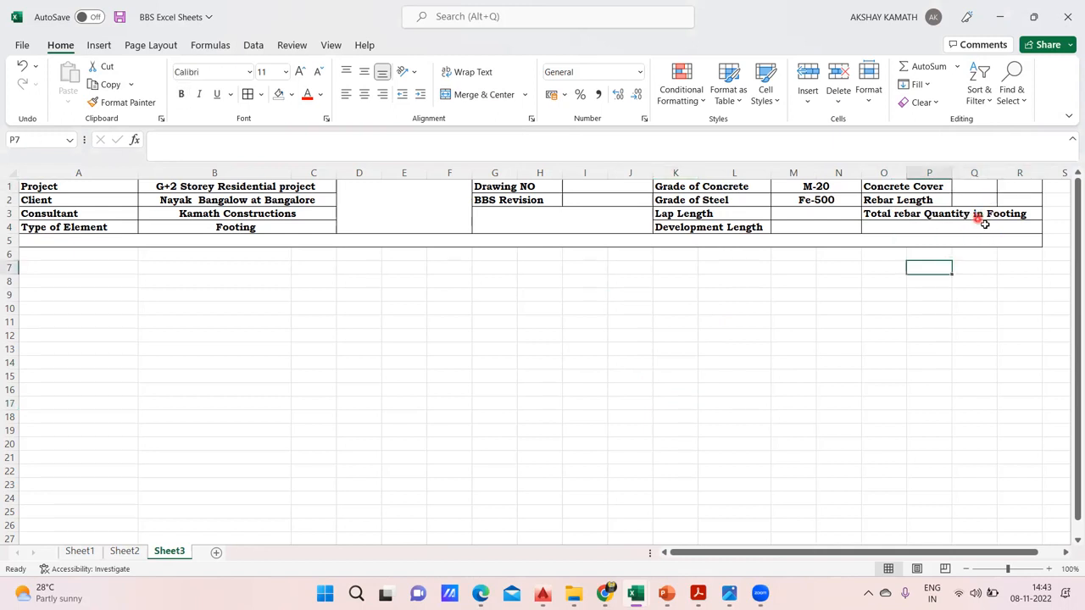
left_click(986, 240)
left_click(981, 212)
left_click(907, 217)
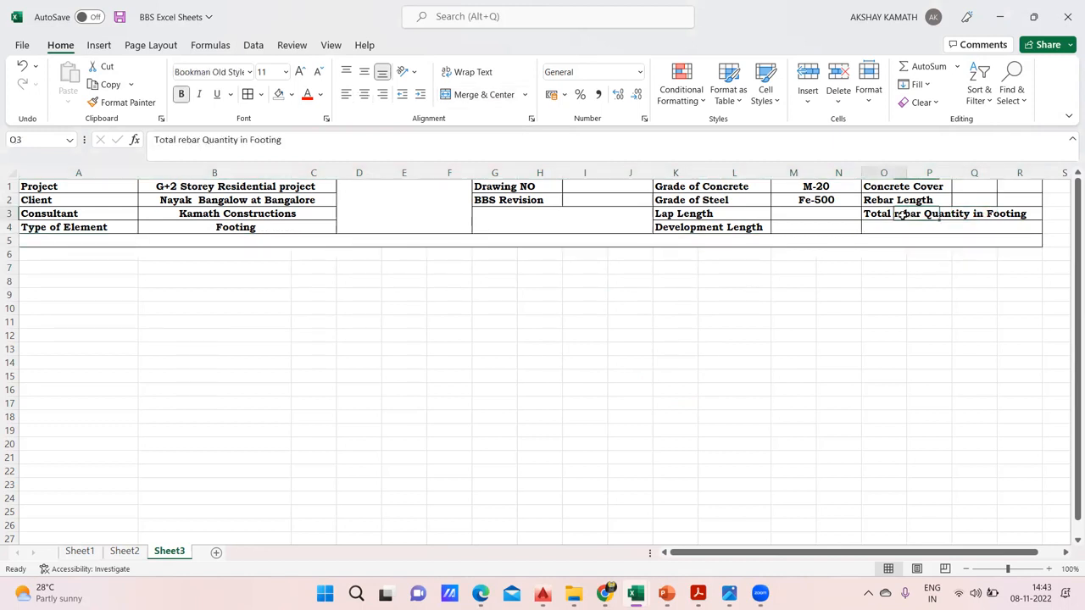
left_click(1028, 212)
Try merging and centering the "Total rebar Quantity in Footing" label across O3:R3, and take the merge back
left_click_drag(884, 213, 1030, 214)
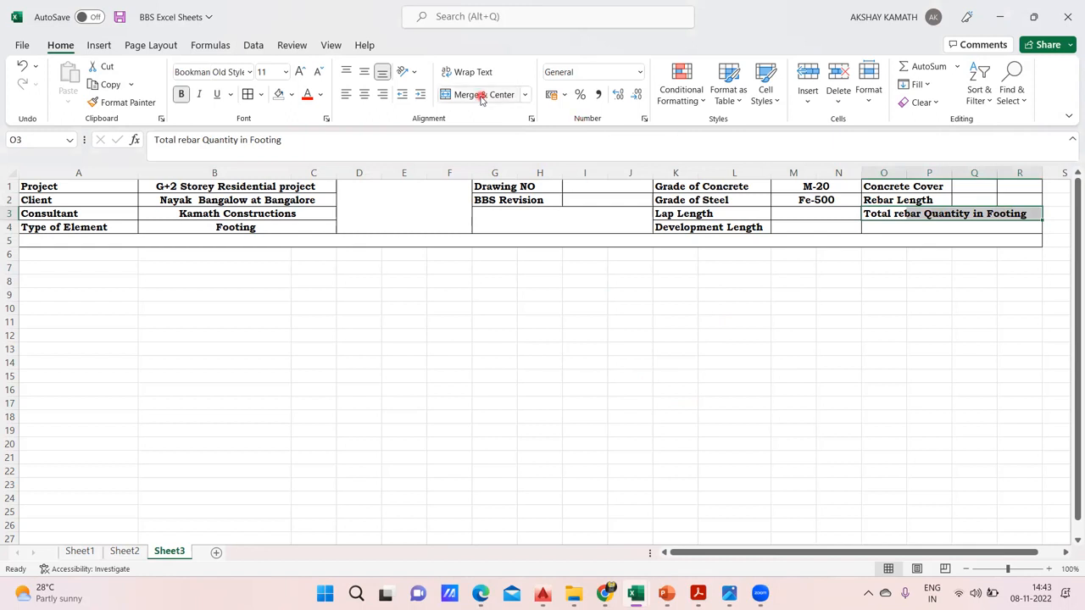
left_click(975, 404)
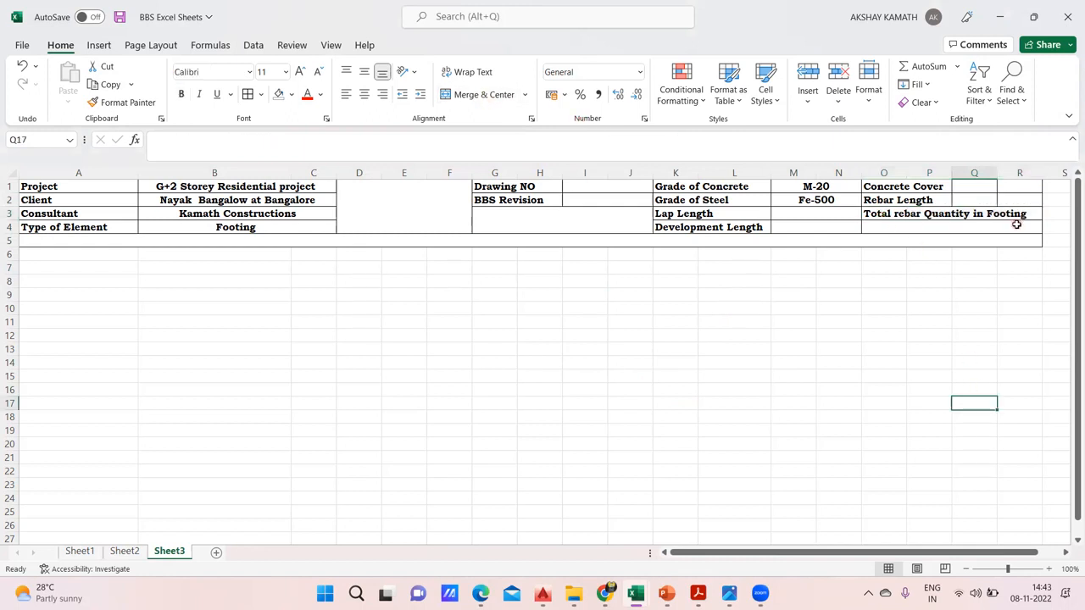
left_click_drag(882, 214, 1027, 213)
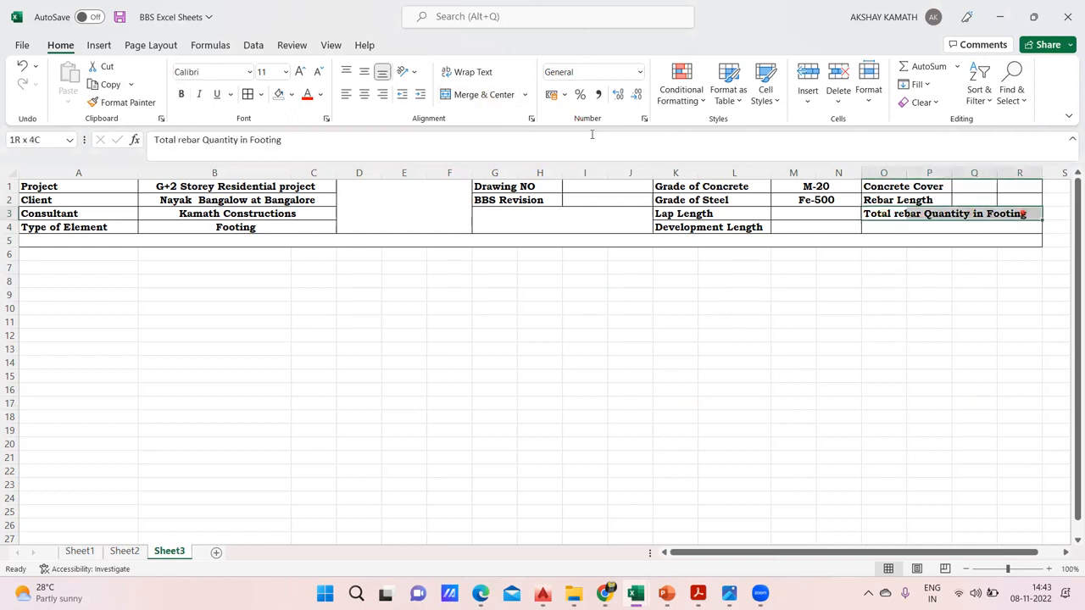
left_click(488, 96)
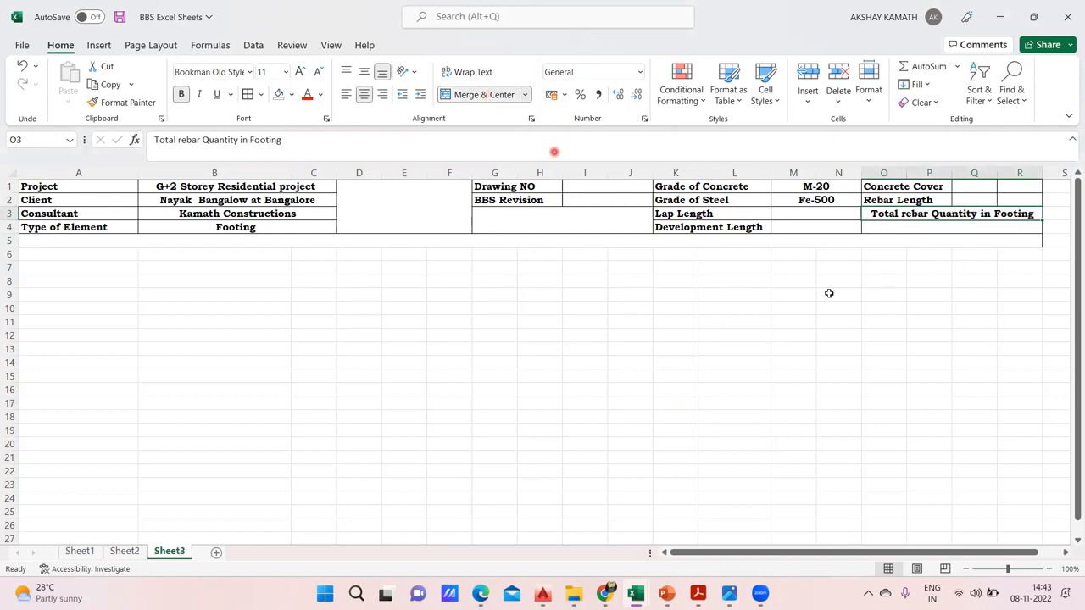
left_click(457, 95)
left_click(931, 307)
left_click(980, 215)
left_click(1024, 215, "ctrl")
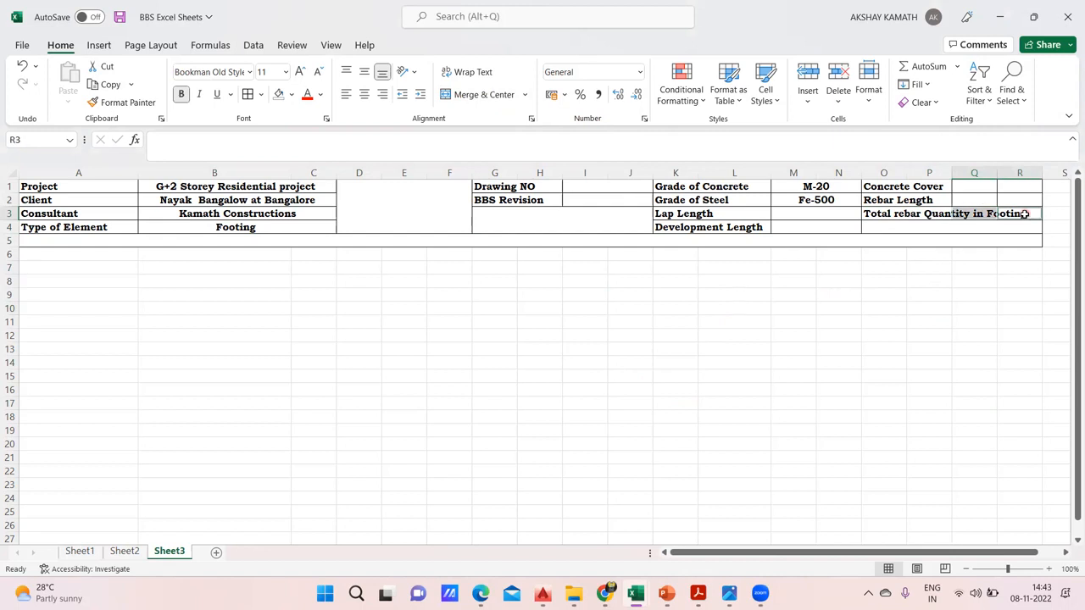
left_click(965, 364)
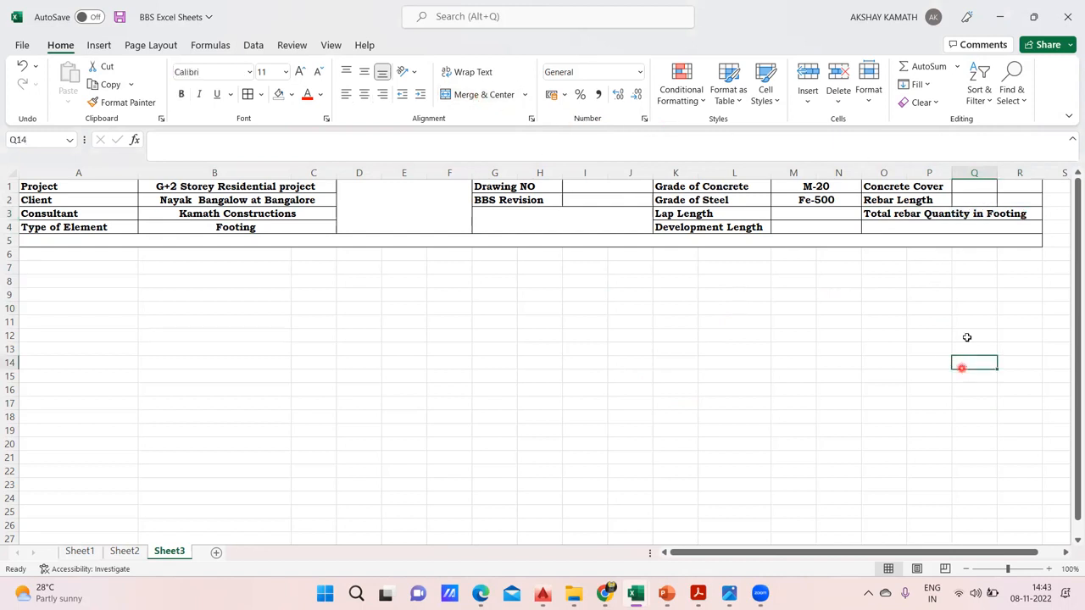
left_click_drag(871, 217, 1025, 220)
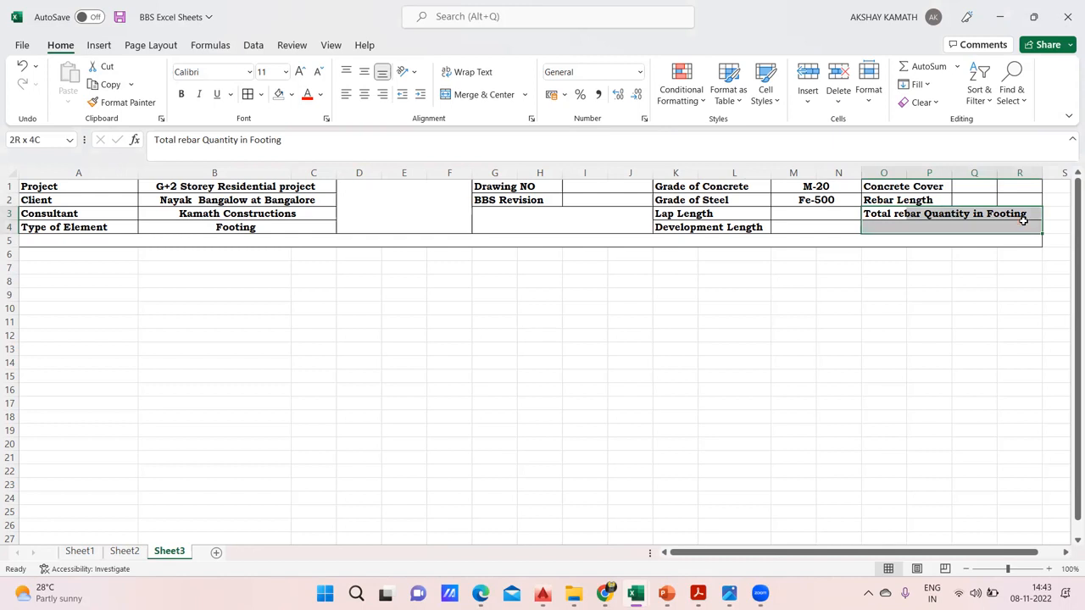
left_click(481, 95)
left_click(484, 96)
left_click(967, 339)
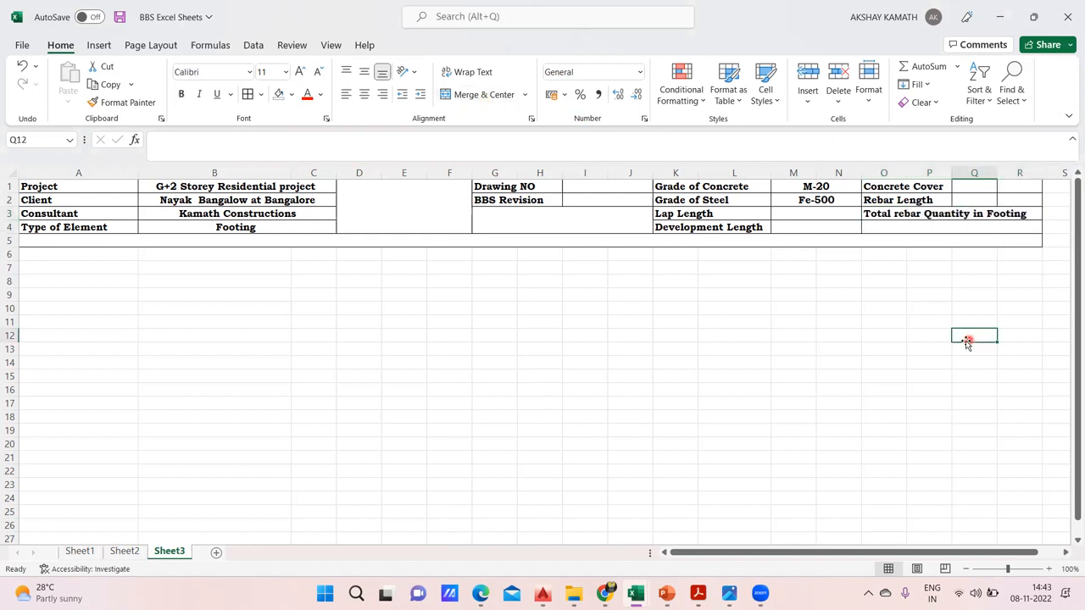
left_click(891, 214)
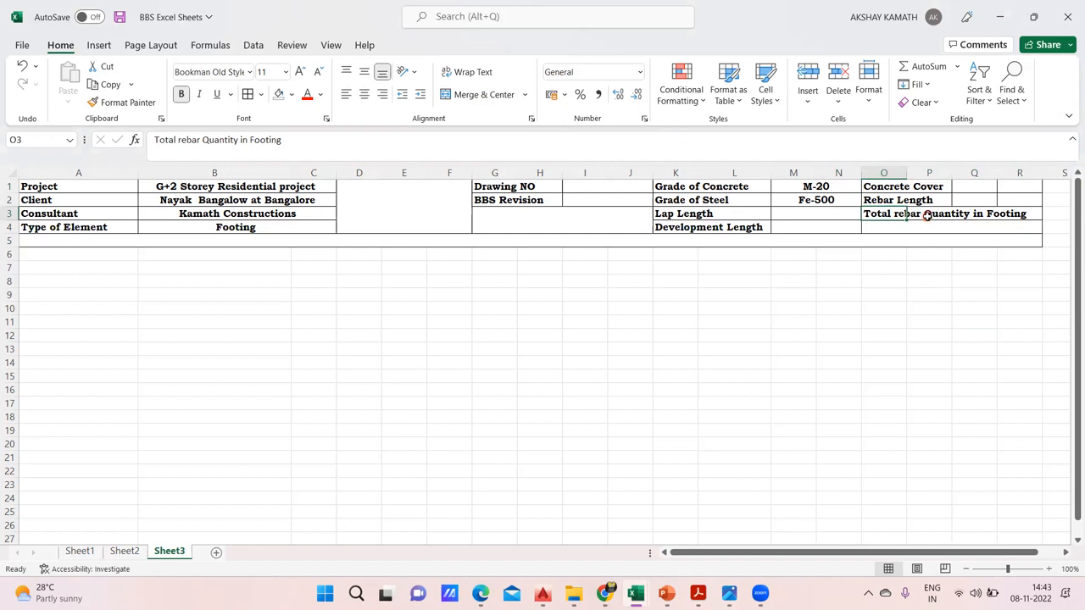
left_click_drag(928, 217, 974, 217)
left_click(1013, 219)
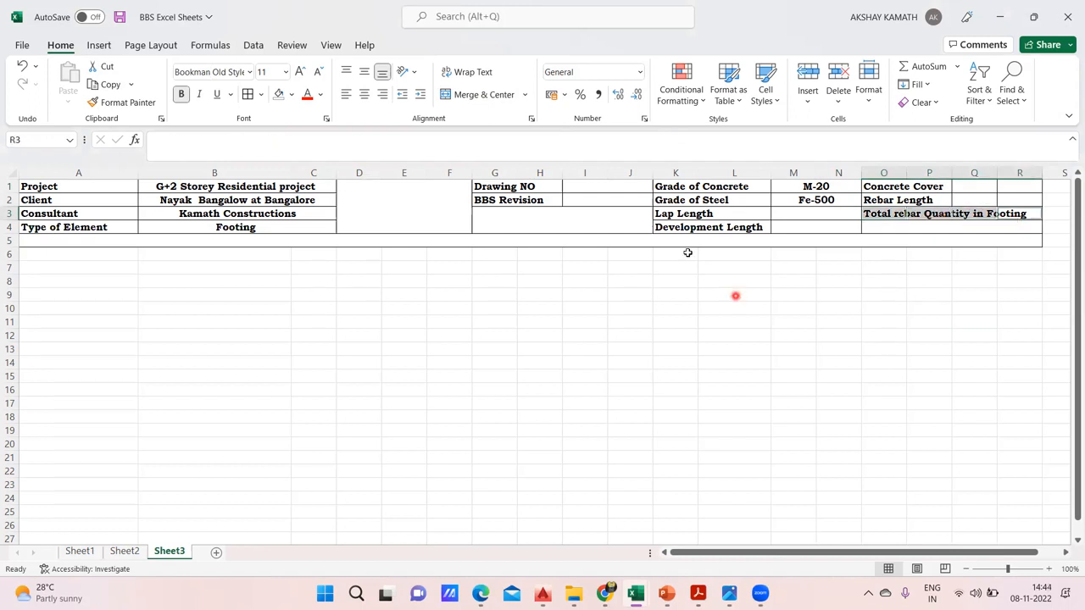
left_click(714, 349)
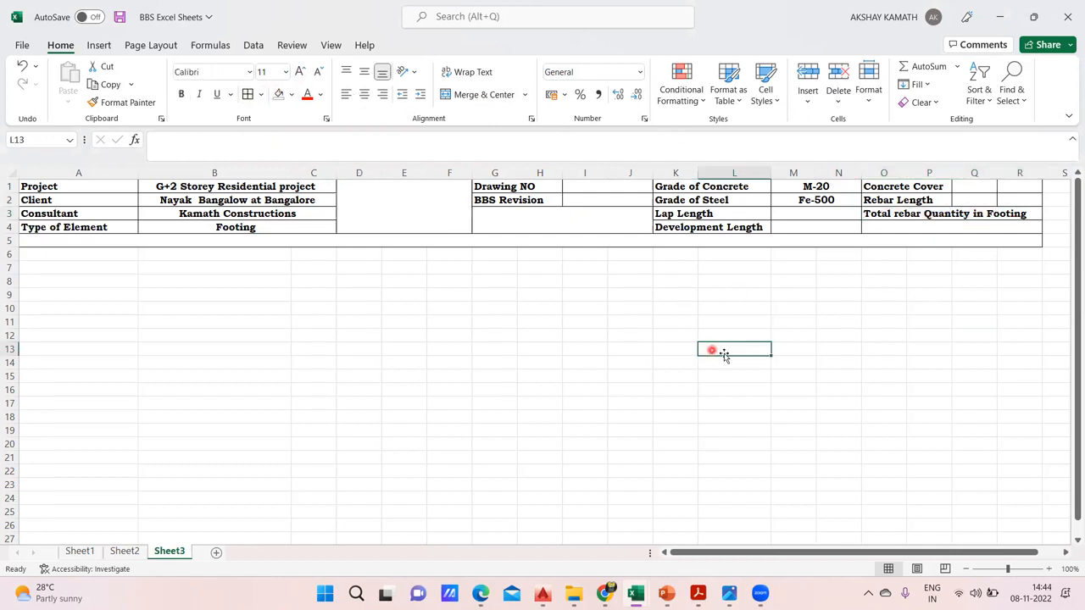
Move the "Total rebar Quantity in Footing" label from O3:R3 to the free cells starting at M8
left_click(895, 217)
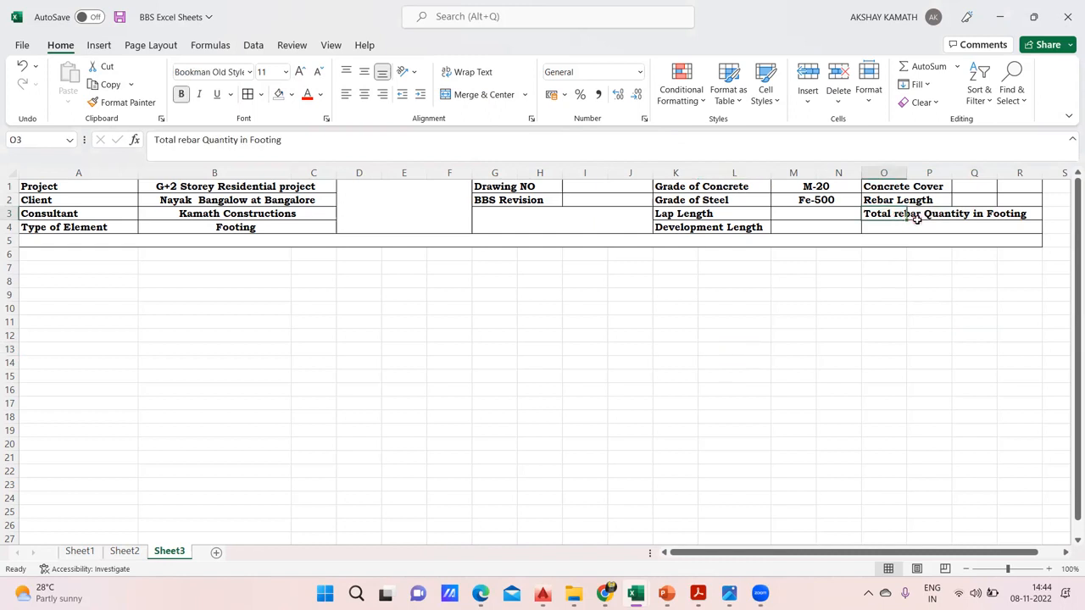
left_click_drag(907, 216, 1013, 223)
key("ctrl+c")
left_click(983, 268)
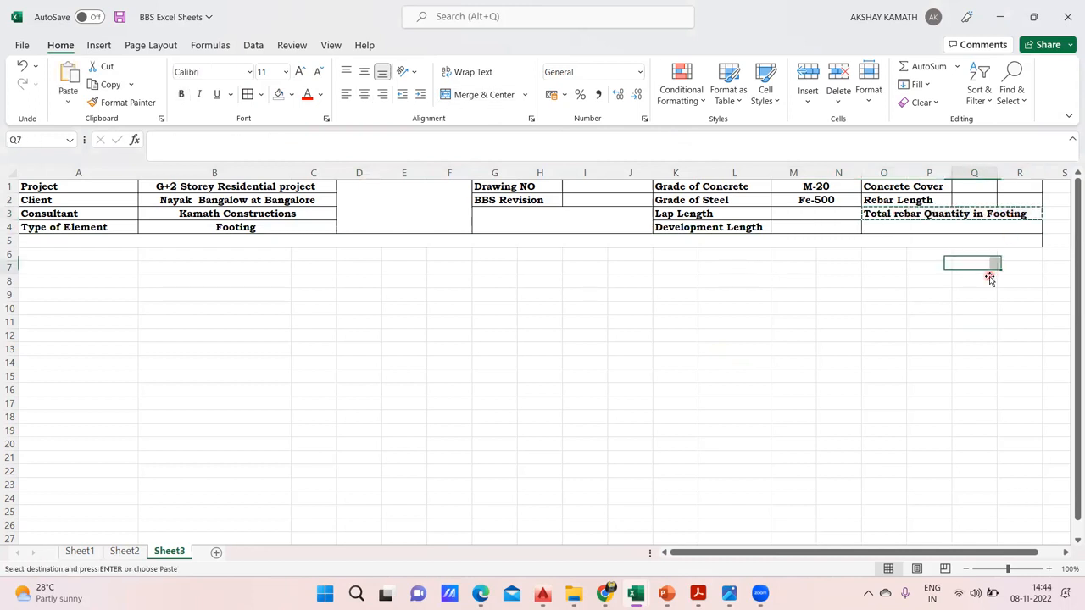
left_click(789, 282)
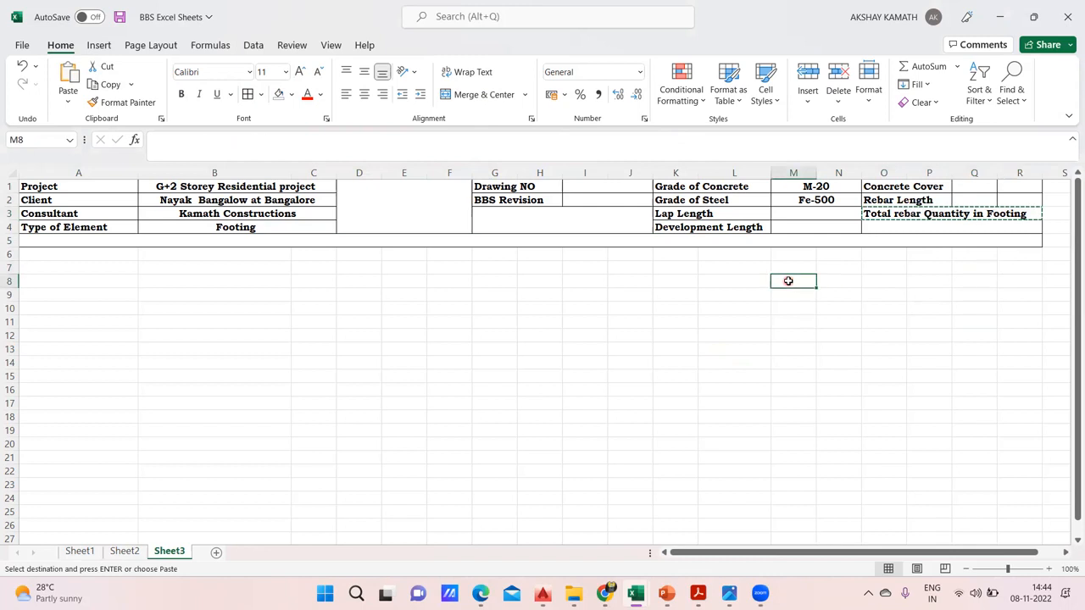
key("Return")
left_click(794, 347)
Copy the "Total rebar Quantity in Footing" label from M8:P8 into O3 and merge and center it across O3:Q3
left_click(882, 214)
left_click_drag(908, 212, 962, 215)
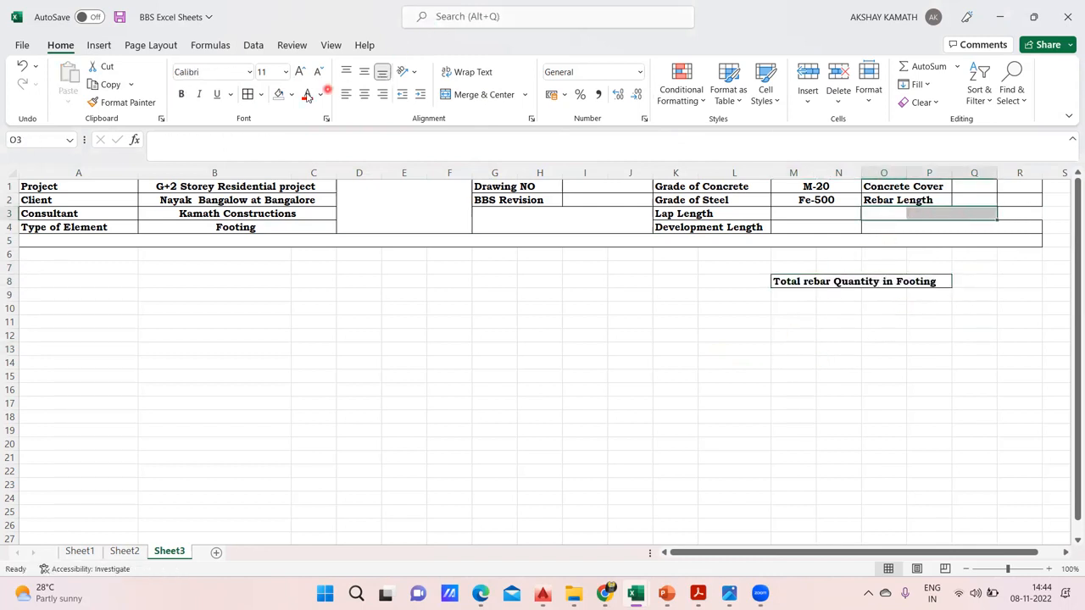
left_click(591, 387)
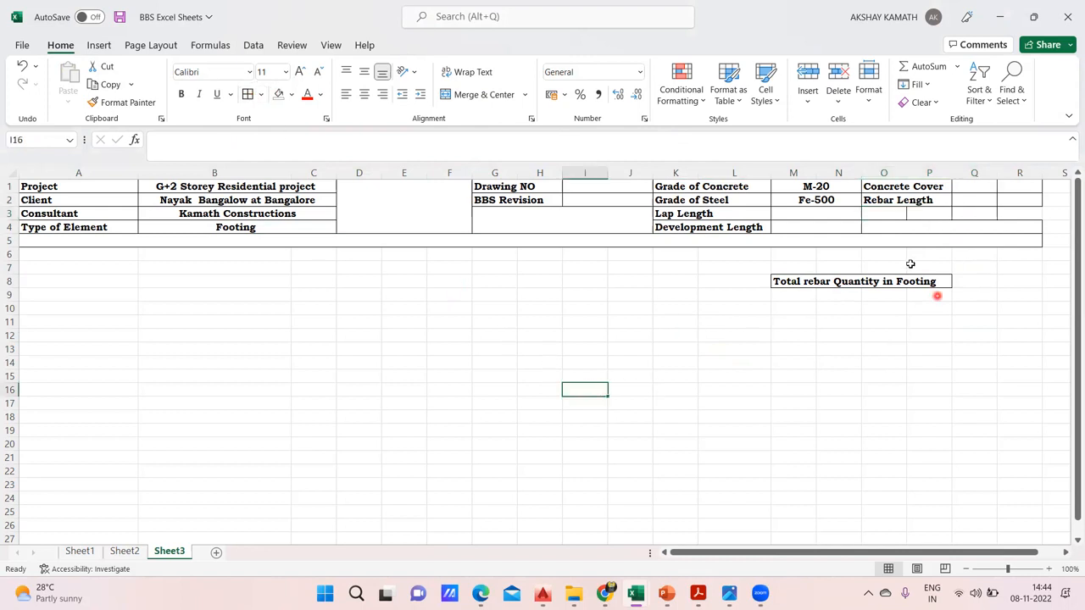
left_click_drag(778, 287, 925, 286)
key("ctrl+c")
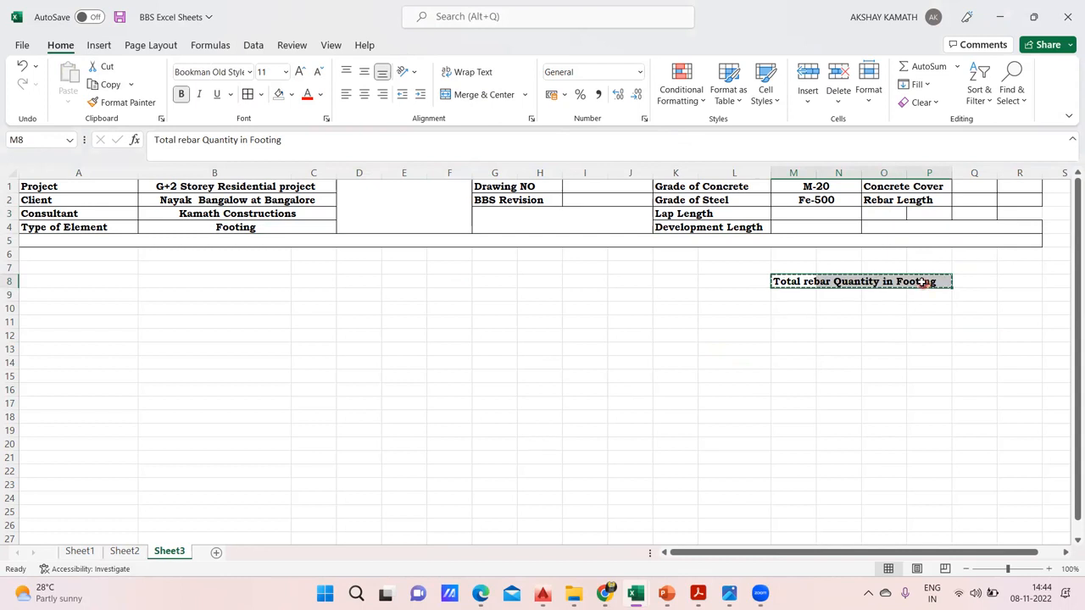
left_click(884, 213)
key("ctrl+v")
left_click(974, 348)
left_click_drag(884, 214, 975, 213)
left_click(500, 94)
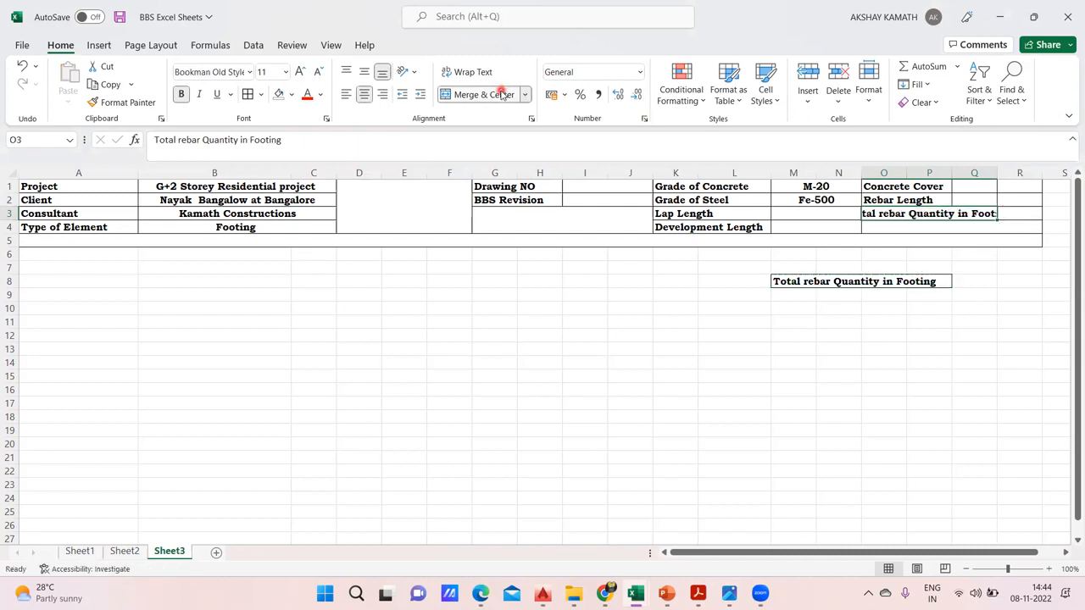
left_click(926, 253)
mouse_move(897, 214)
left_mouse_down()
mouse_move(927, 222)
mouse_move(914, 216)
left_mouse_up()
left_click(945, 266)
left_click(989, 230)
left_click(250, 94)
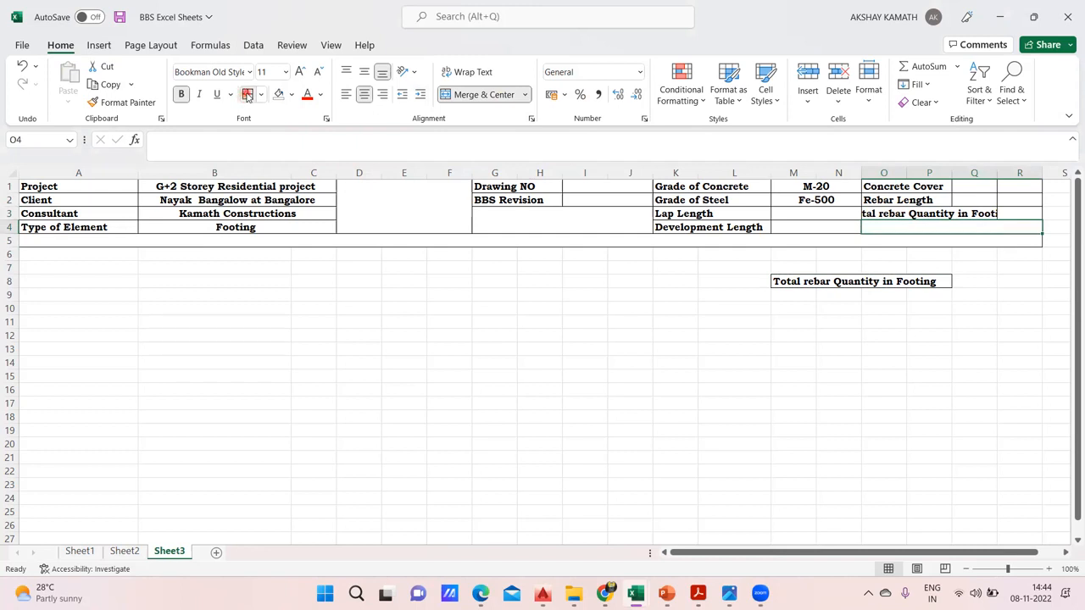
left_click(567, 321)
left_click(893, 234)
left_click(251, 94)
left_click(772, 363)
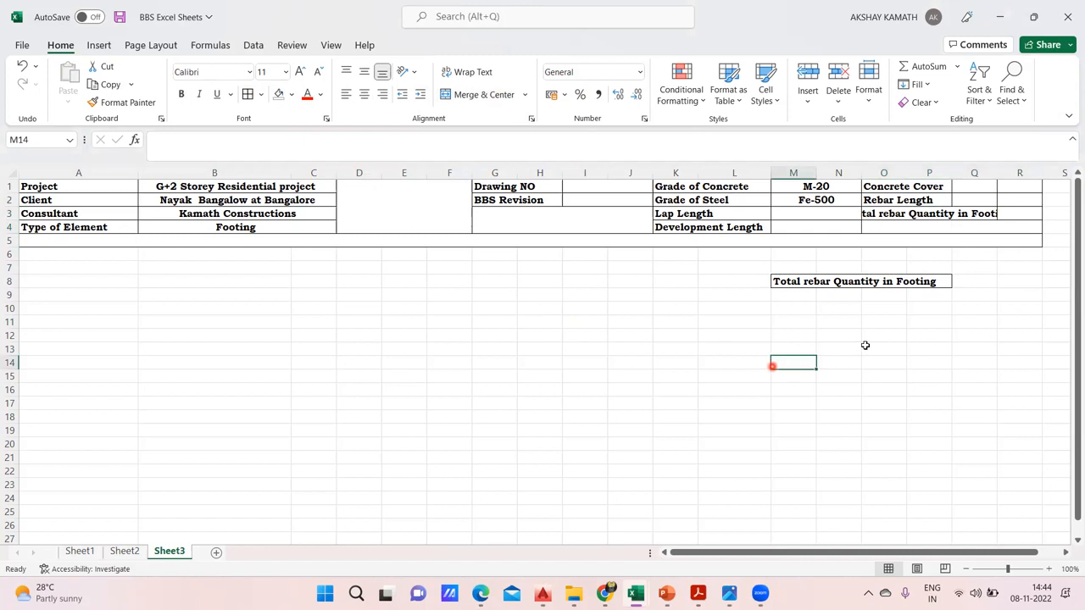
Unmerge the cells O4:R4 below the total rebar quantity label
left_click(890, 229)
left_click(501, 99)
left_click(627, 376)
Merge and center O3:Q4 into one cell and wrap the "Total rebar Quantity in Footing" text inside it
left_click_drag(895, 212, 954, 226)
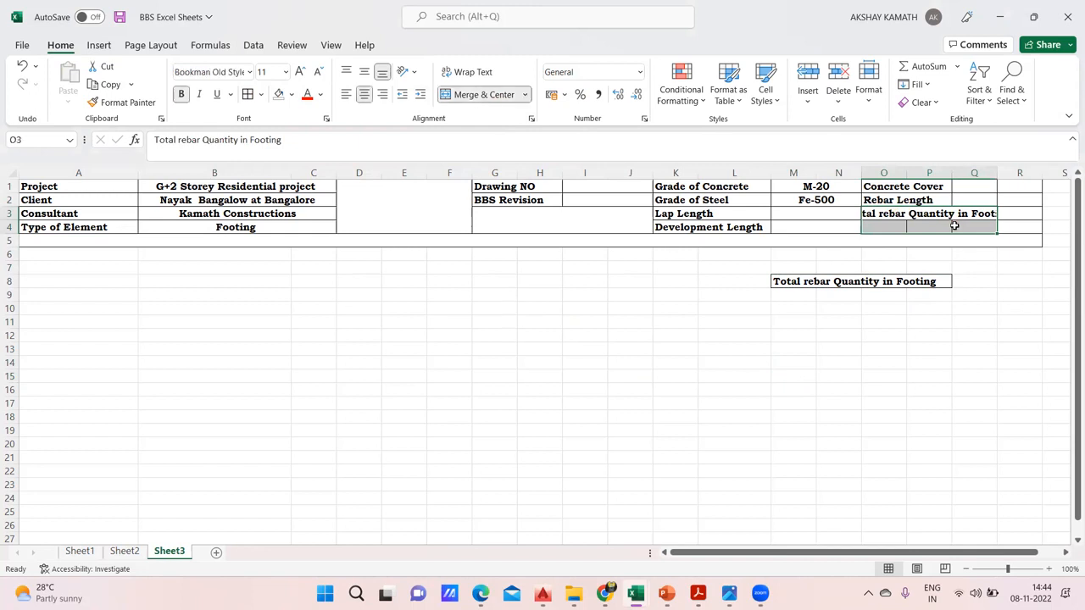
left_click(492, 101)
left_click(492, 95)
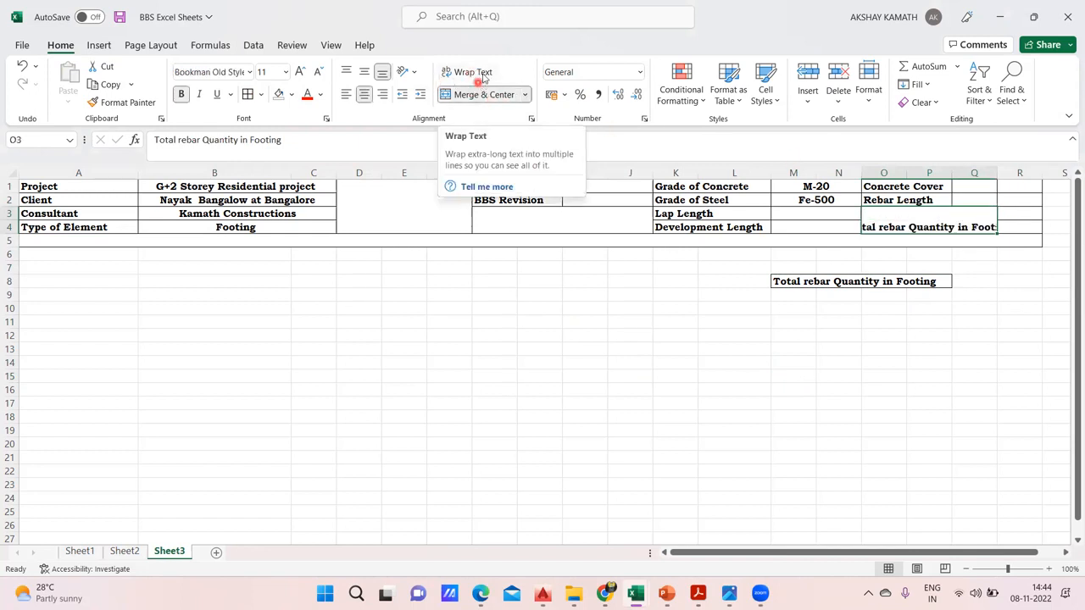
left_click(482, 73)
left_click(843, 372)
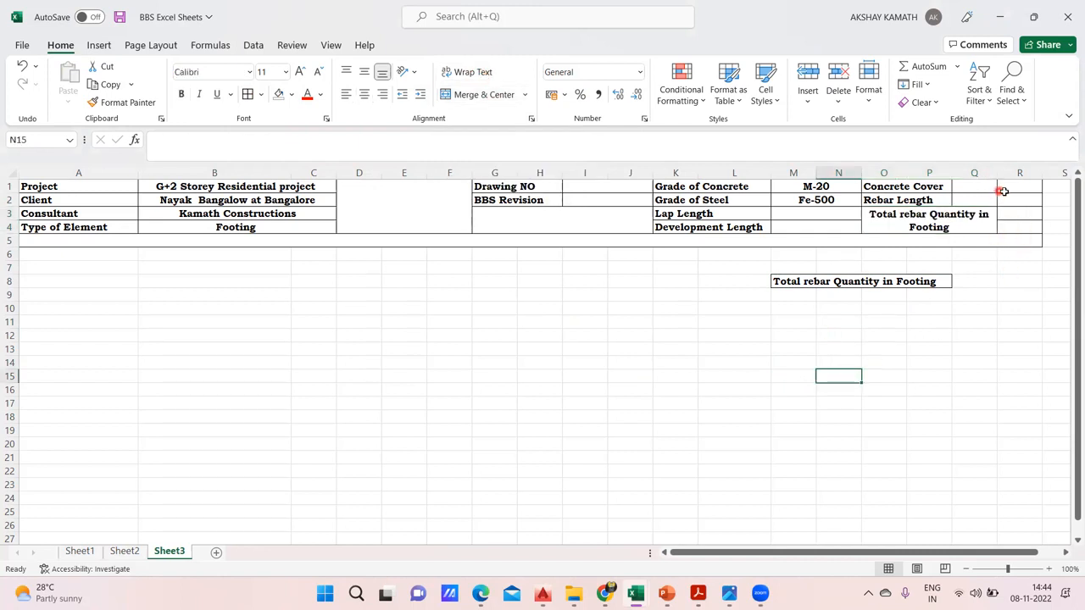
Merge and center the Concrete Cover label across O1:Q1 and the Rebar Length label across O2:Q2
left_click_drag(937, 186, 965, 185)
left_click(484, 94)
left_click(838, 349)
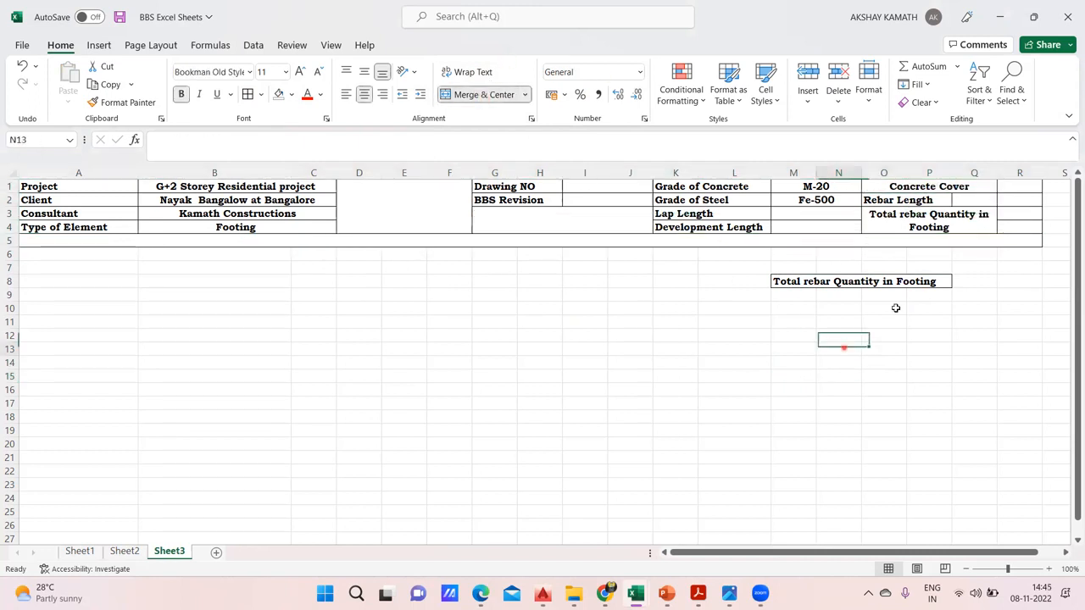
left_click_drag(882, 202, 963, 202)
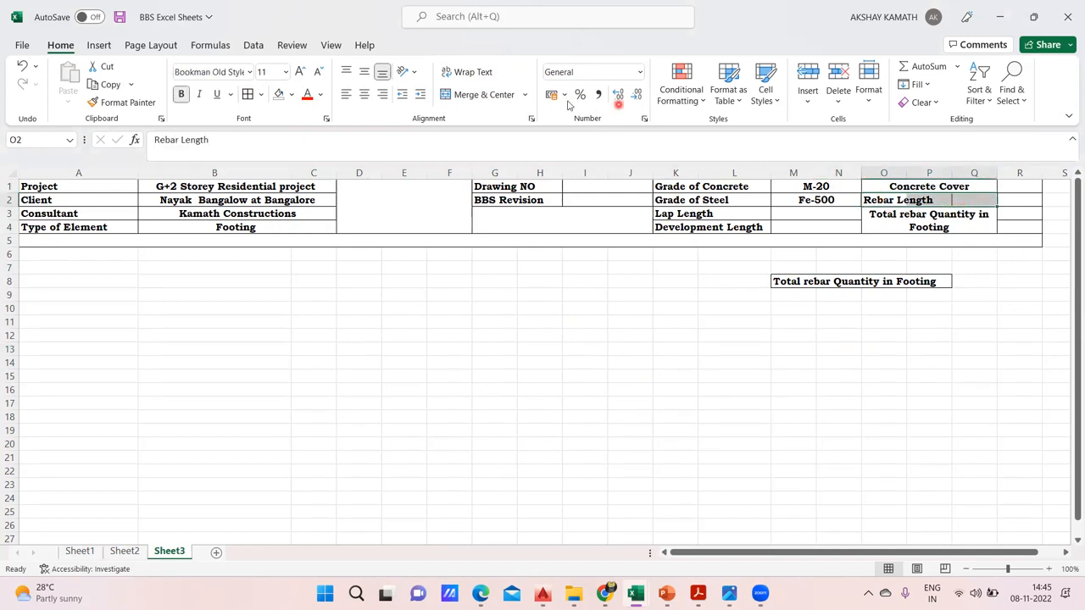
left_click(484, 94)
left_click(929, 350)
left_click(917, 376)
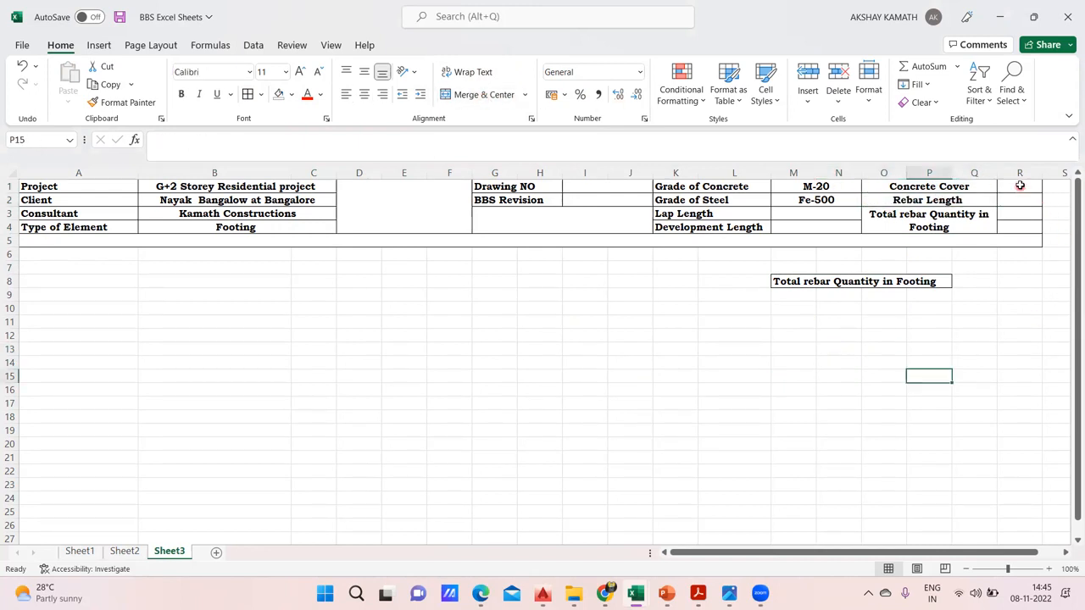
Merge the value cells R3:R4 beside the "Total rebar Quantity in Footing" label into one cell
left_click(1018, 186)
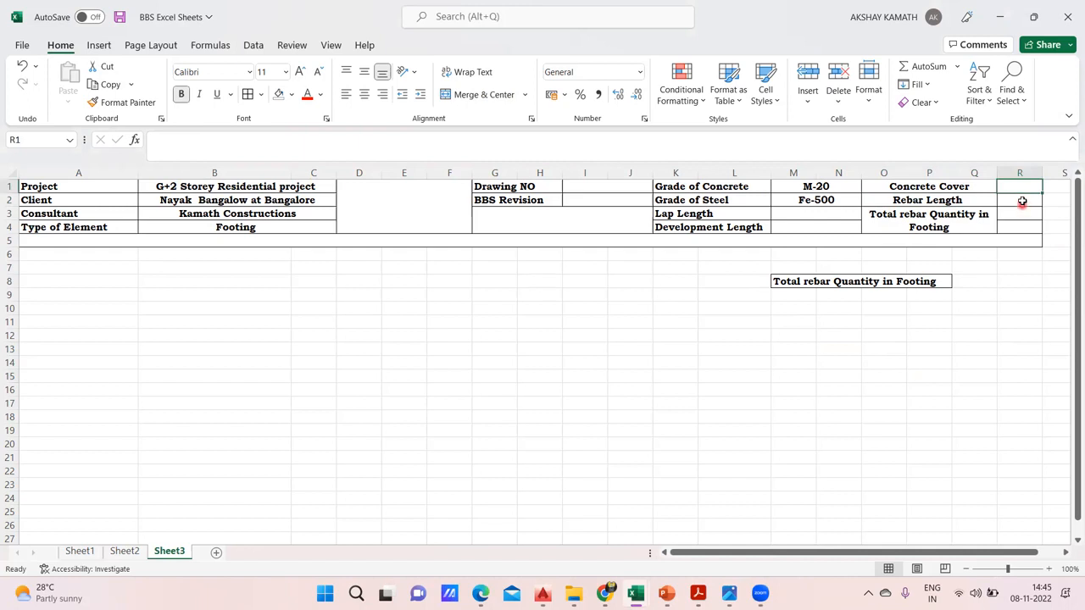
left_click(1022, 200)
left_click_drag(1018, 215, 1020, 226)
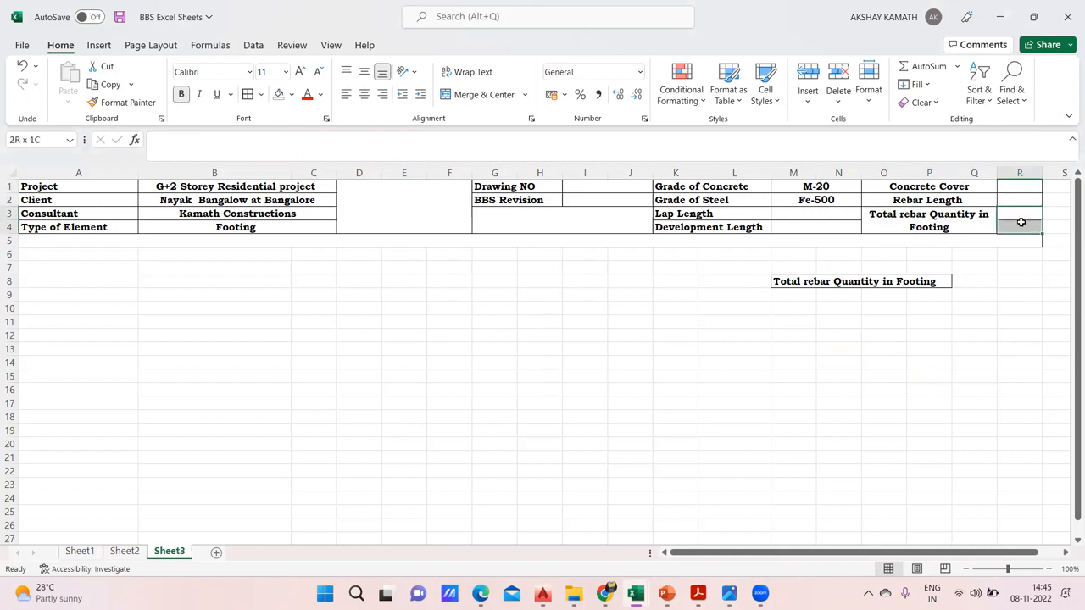
left_click(477, 95)
left_click(838, 430)
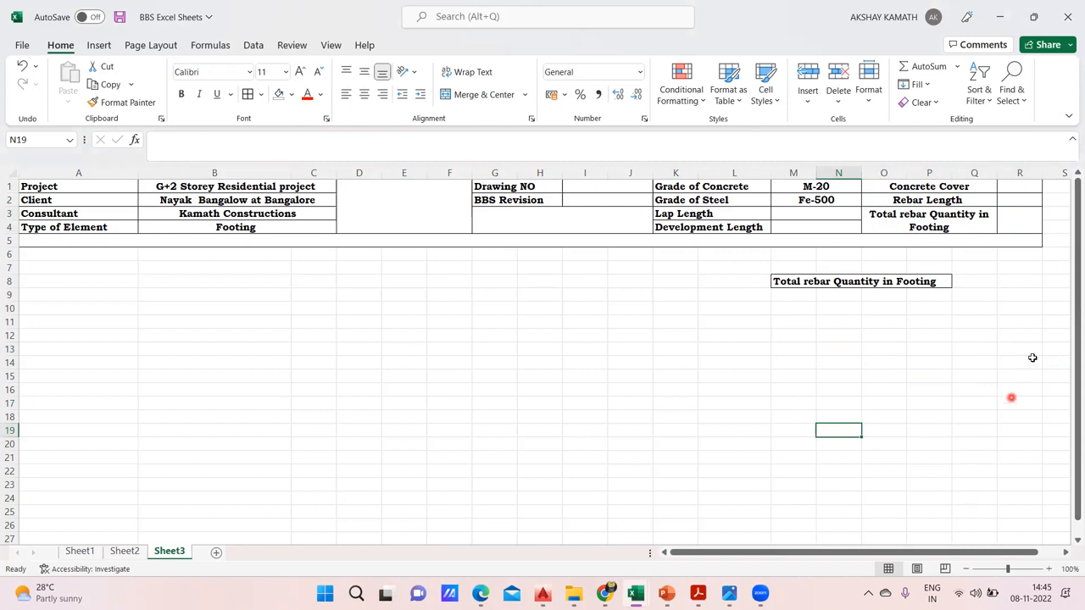
left_click(1066, 553)
left_click(1066, 553)
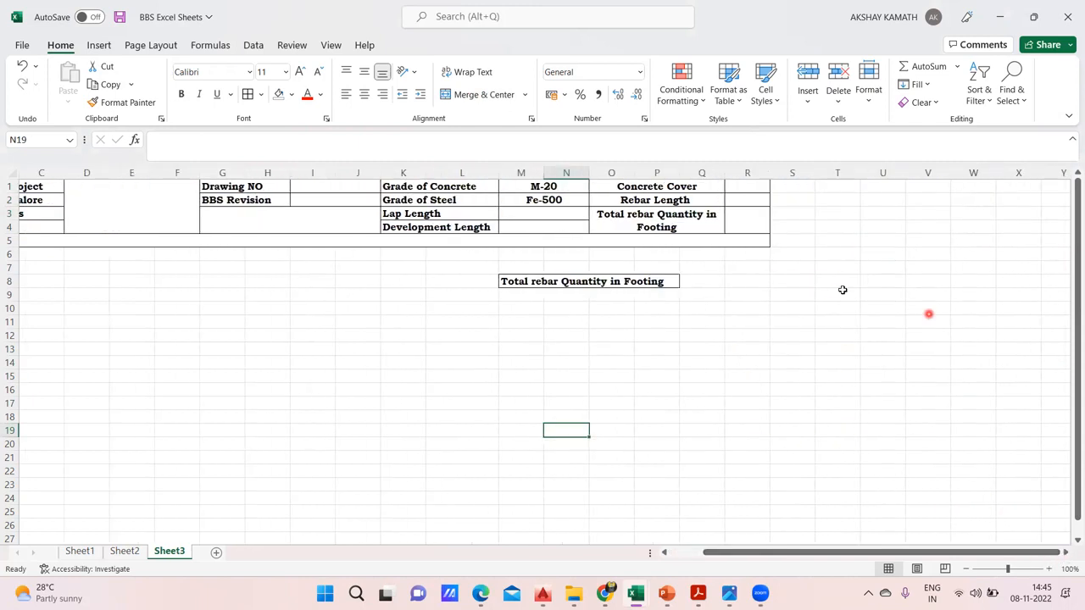
left_click(770, 186)
mouse_move(769, 186)
left_mouse_down()
mouse_move(785, 189)
mouse_move(768, 212)
mouse_move(786, 214)
mouse_move(776, 204)
left_mouse_up()
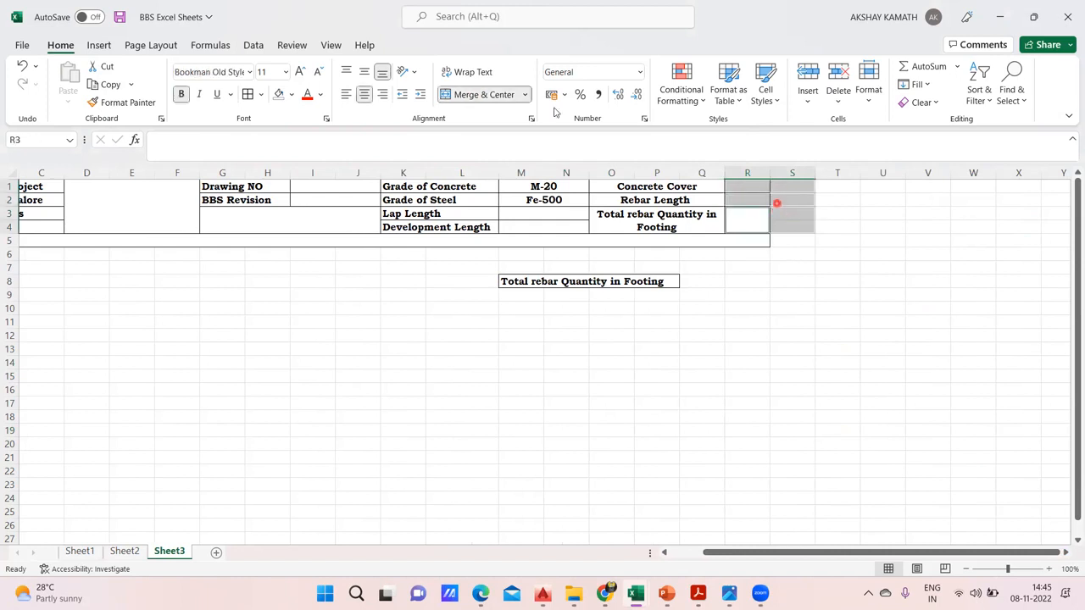
left_click(671, 308)
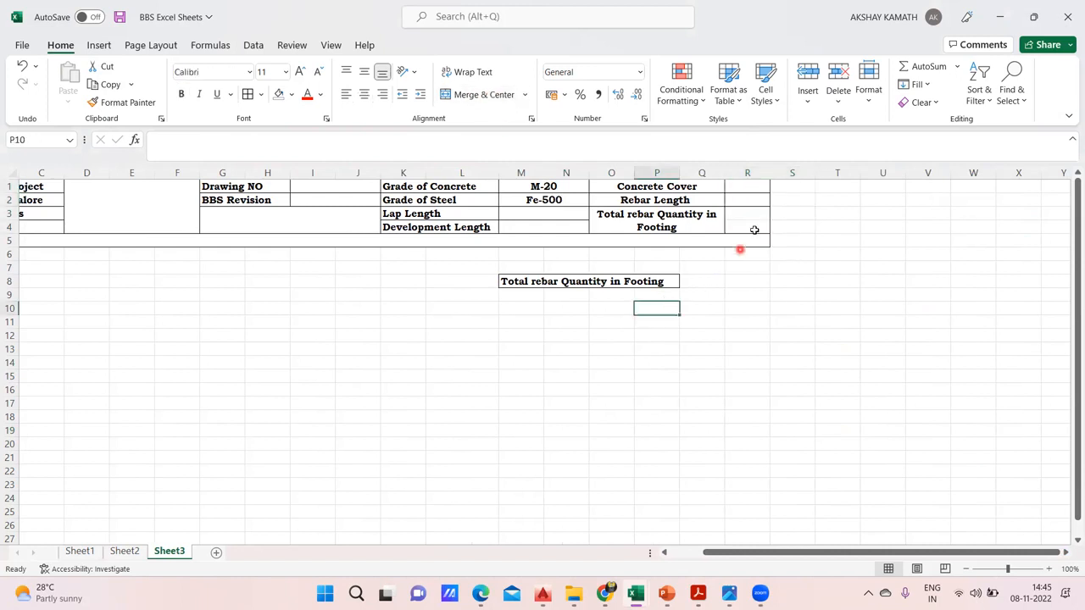
Merge and center the value cells R1:S1, R2:S2 and R3:S4 beside the Concrete Cover, Rebar Length and Total rebar Quantity labels
left_click_drag(758, 185, 782, 223)
left_click(483, 95)
left_click(814, 343)
left_click(483, 95)
left_click(763, 341)
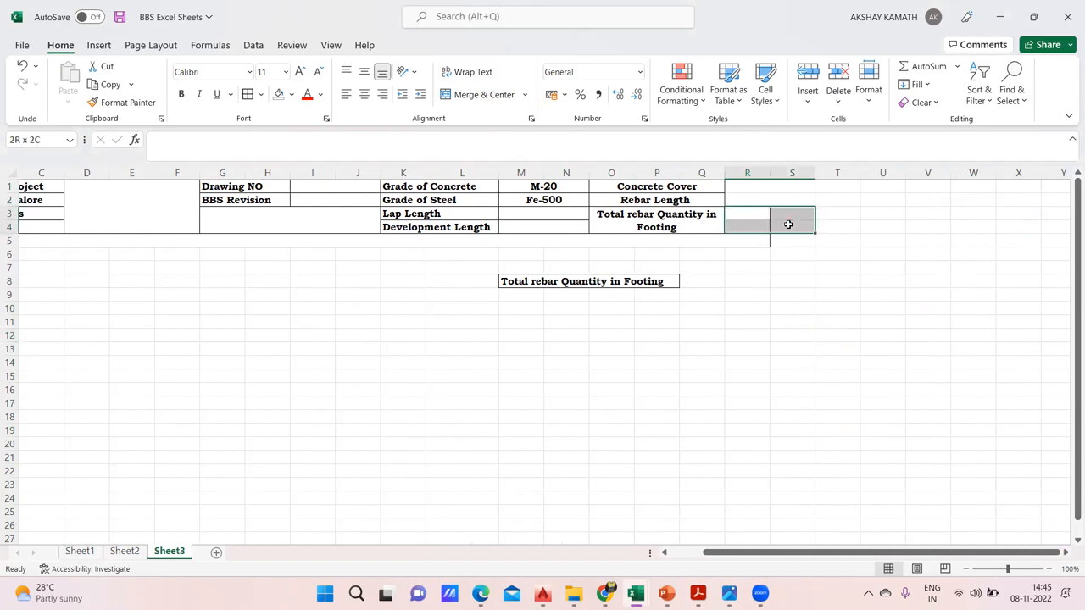
left_click(477, 93)
left_click(787, 336)
Apply thick outside borders to the project details block A1:C4
left_click_drag(829, 555, 797, 554)
left_click(823, 427)
scroll(824, 426, "down", 1)
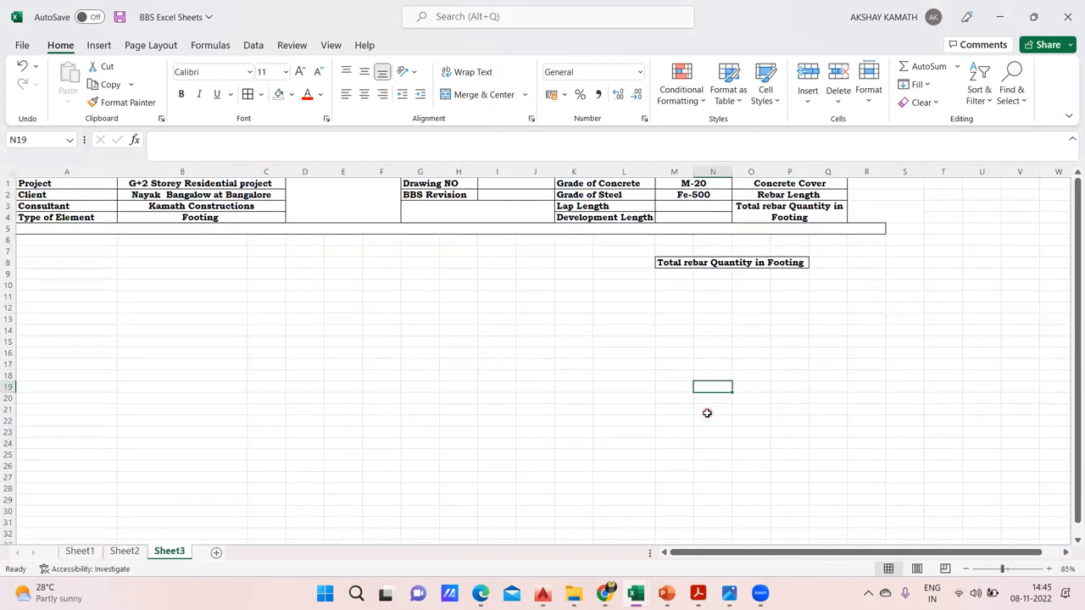
scroll(707, 412, "up", 1)
left_click_drag(783, 552, 744, 552)
left_click(690, 498)
left_click_drag(95, 186, 237, 227)
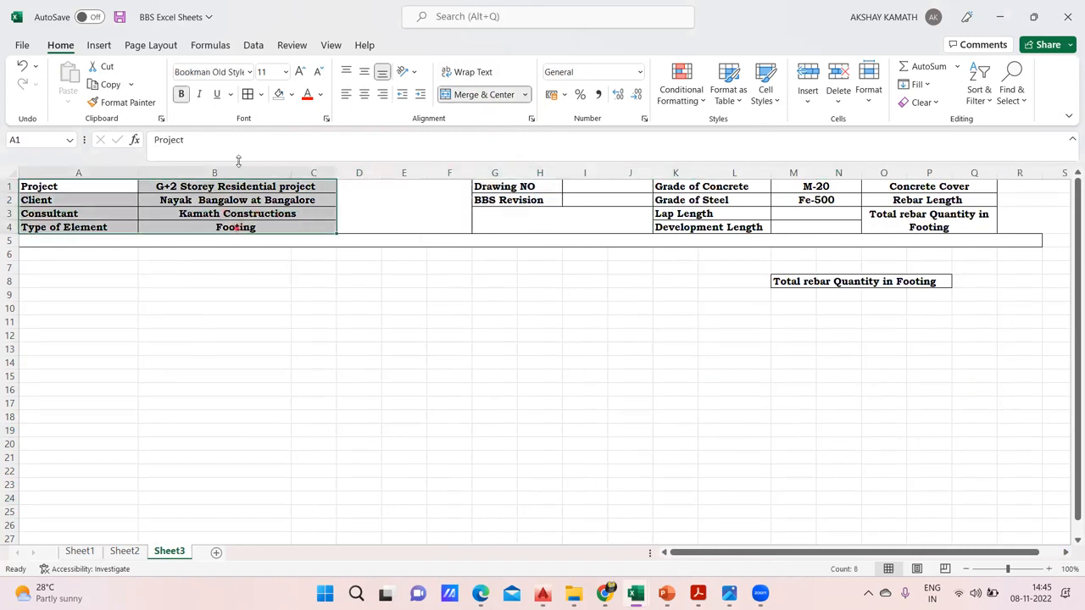
left_click(260, 94)
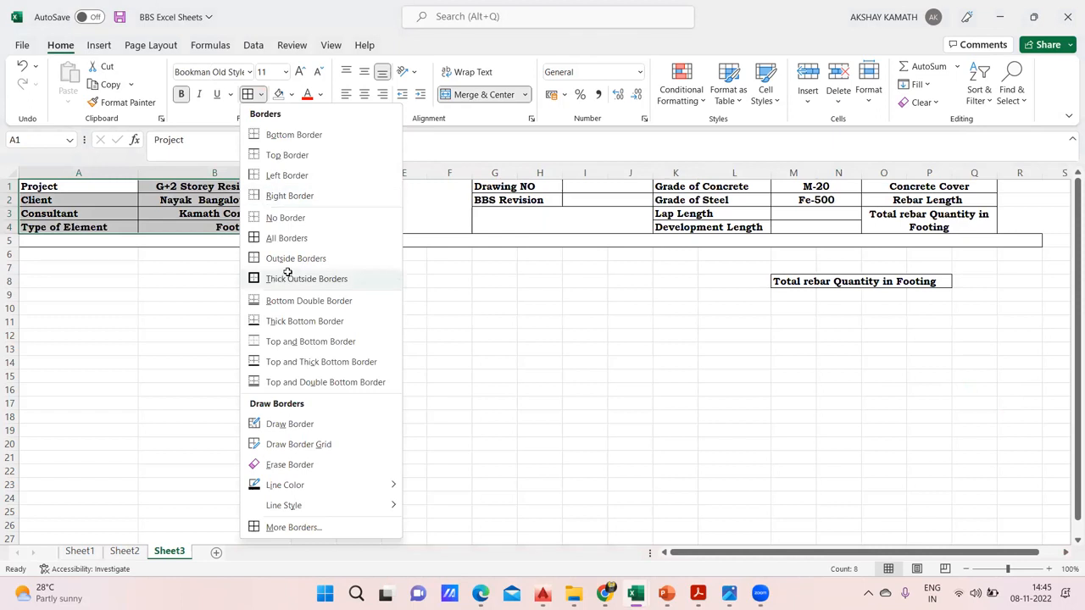
left_click(289, 272)
Apply thick outside borders to the Drawing NO and BBS Revision block G1:J2
left_click_drag(520, 186, 632, 203)
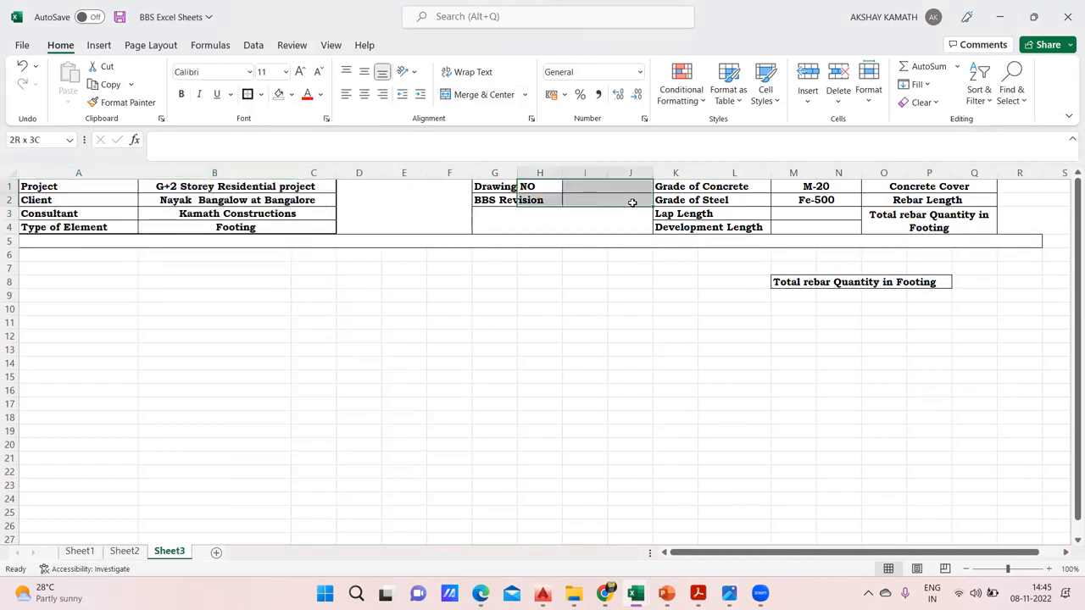
left_click_drag(509, 187, 599, 201)
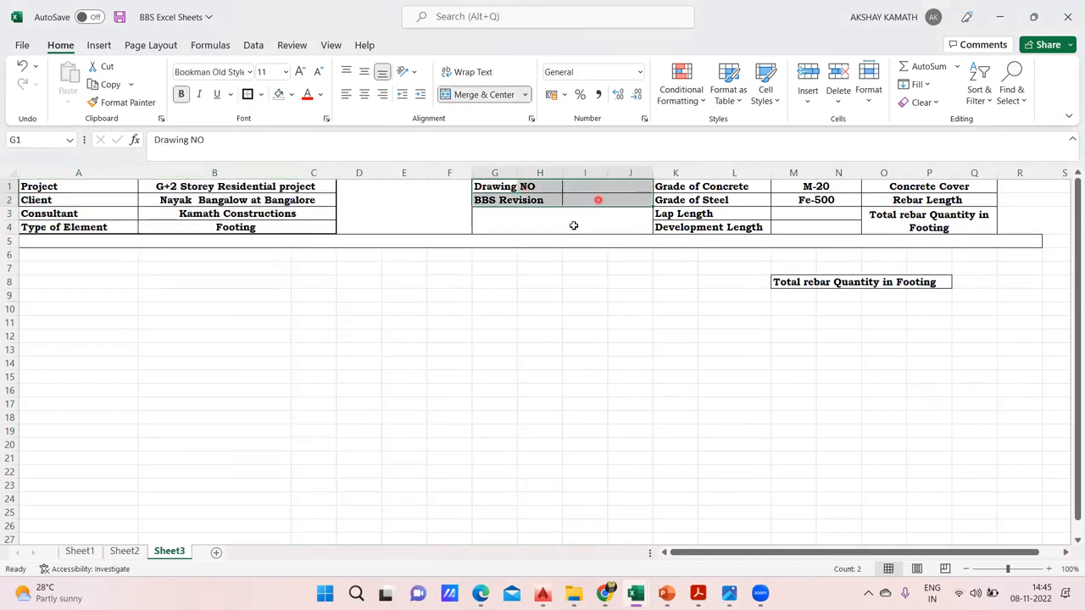
left_click(246, 94)
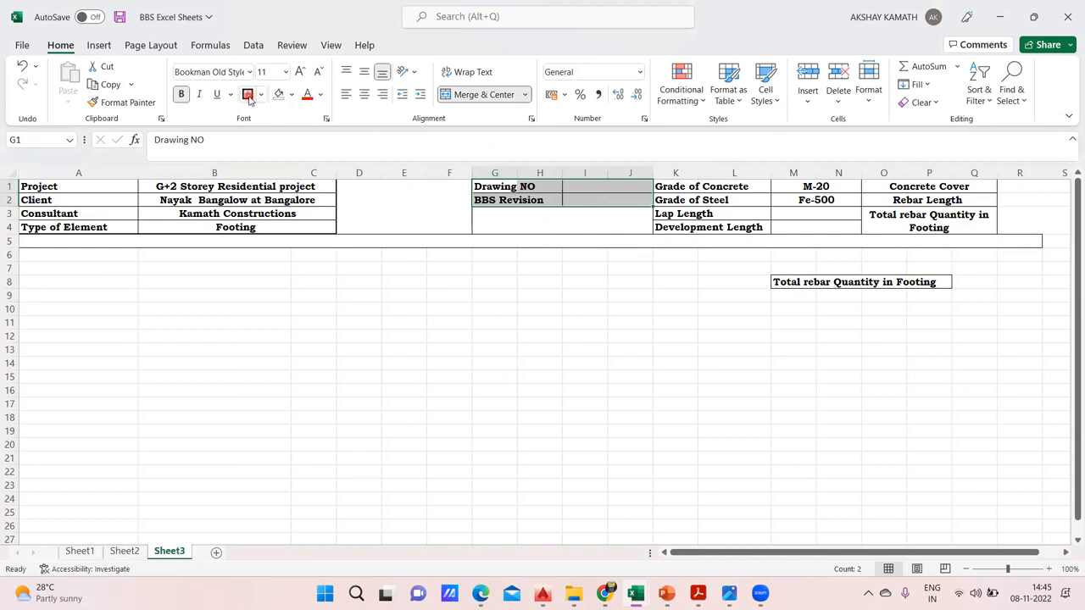
left_click(617, 359)
Merge and center the Drawing NO label across G1:H1 and the BBS Revision label across G2:H2
left_click(522, 189)
left_click_drag(496, 188, 547, 200)
left_click(478, 94)
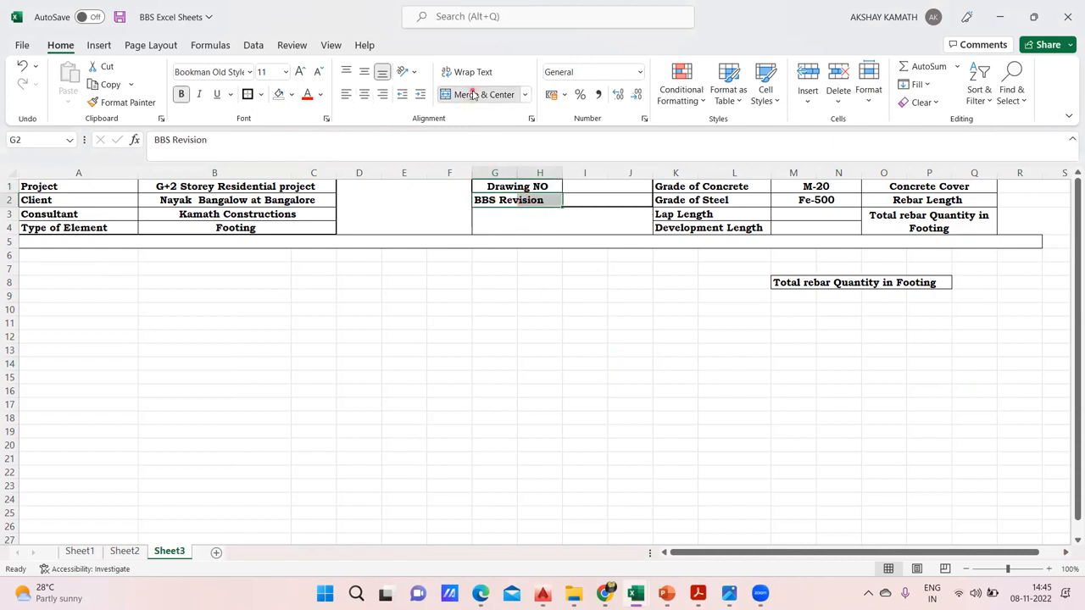
left_click(475, 94)
left_click(559, 342)
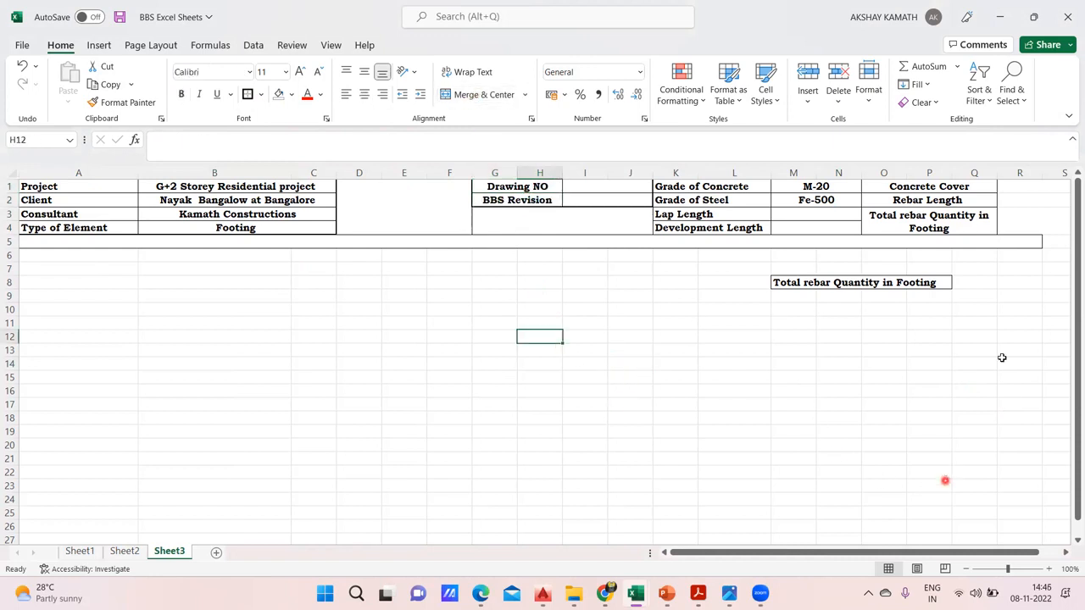
Apply all borders to the value cells R1:S4 beside the Concrete Cover, Rebar Length and Total rebar Quantity labels
scroll(969, 426, "right", 2)
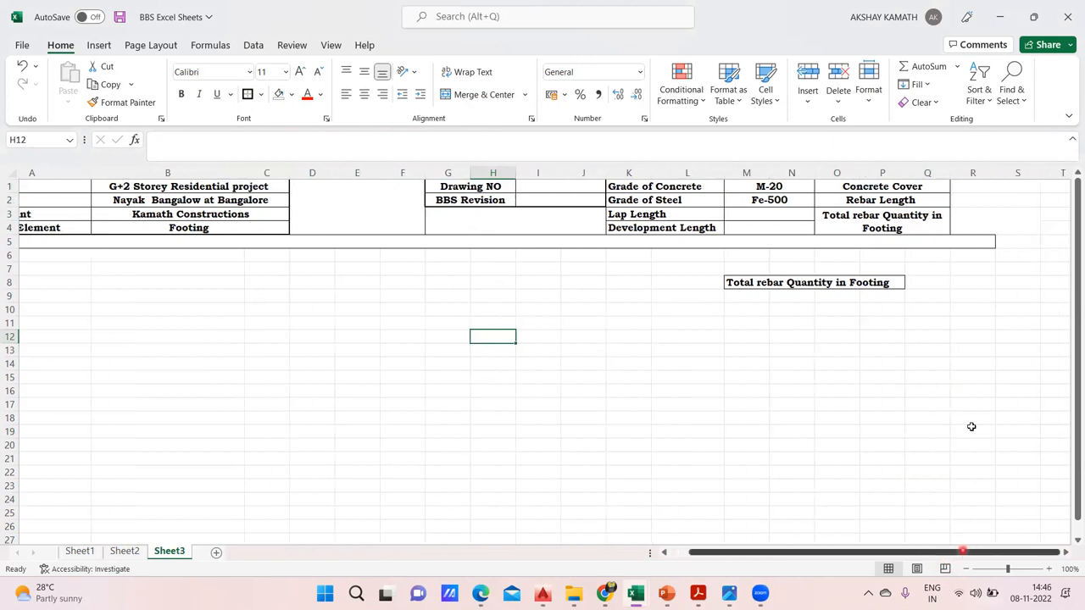
left_click_drag(916, 198, 920, 223)
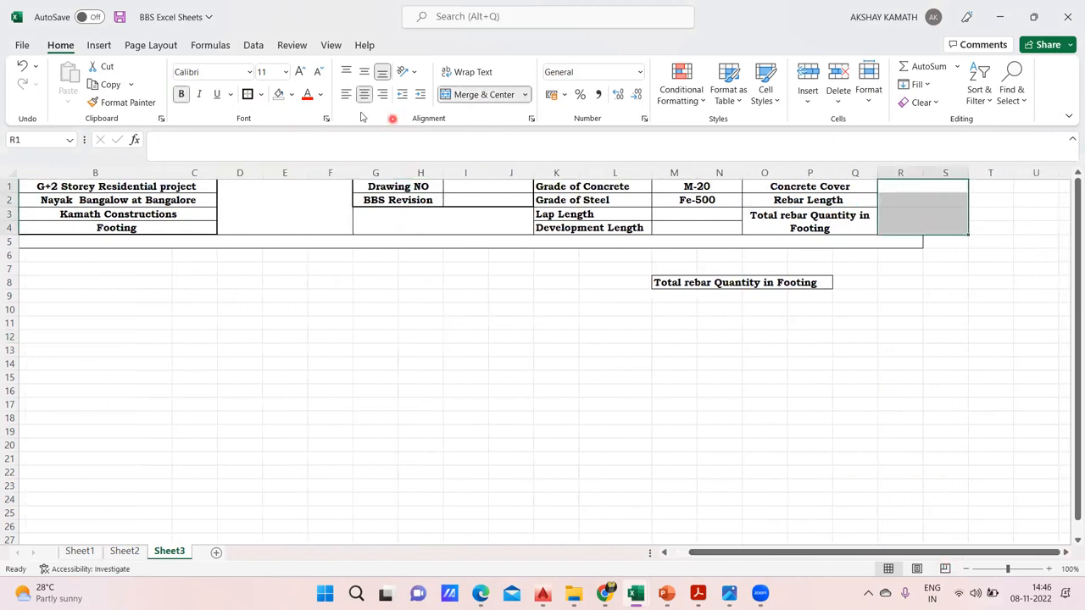
left_click(429, 216)
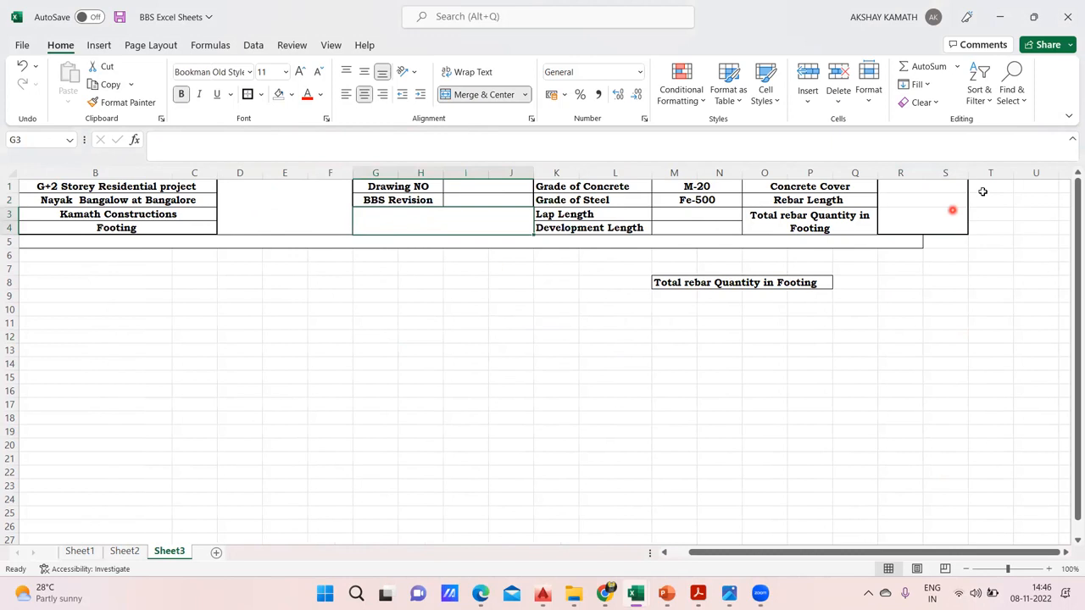
left_click(918, 185)
left_click(916, 199, "ctrl")
left_click(910, 215, "ctrl")
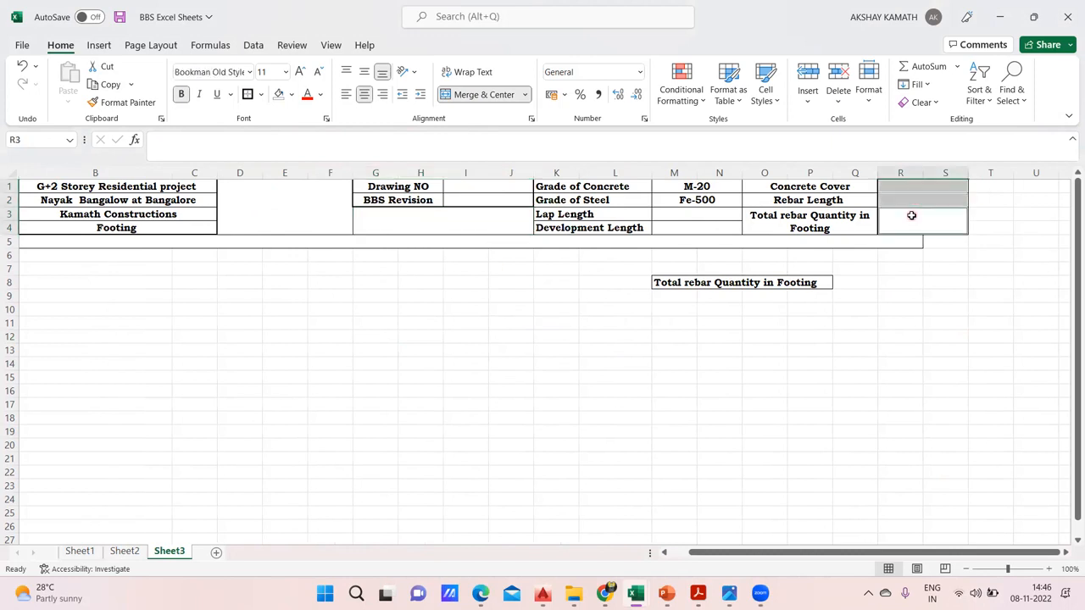
left_click(260, 96)
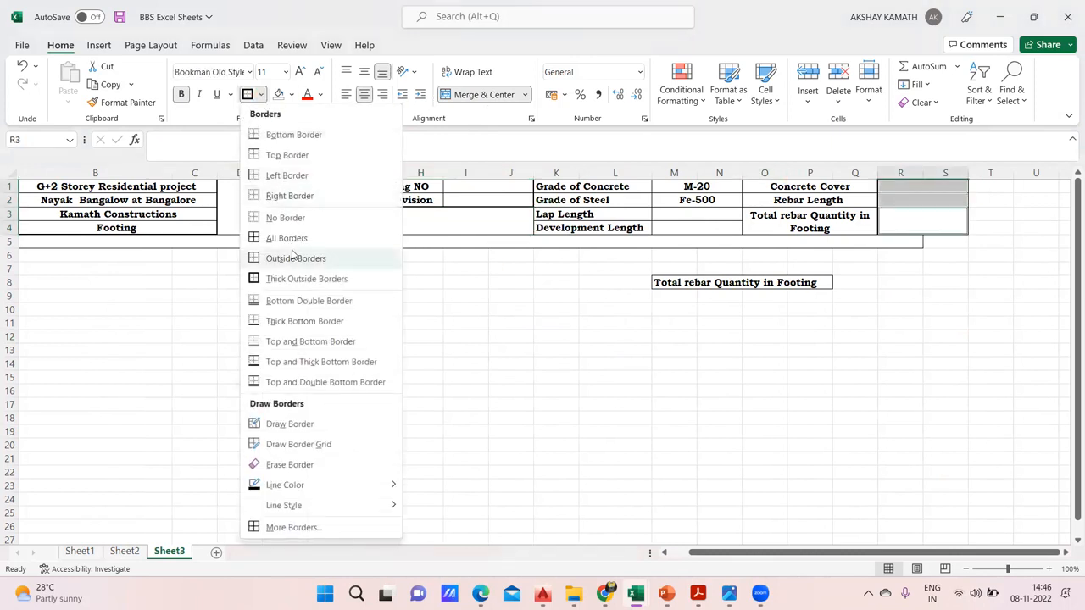
left_click(459, 310)
Delete the stray "Total rebar Quantity in Footing" text in row 8 and remove the borders from M8:P8
left_click_drag(828, 552, 796, 552)
left_click(787, 283)
left_click_drag(787, 283, 921, 288)
key("Delete")
left_click(883, 325)
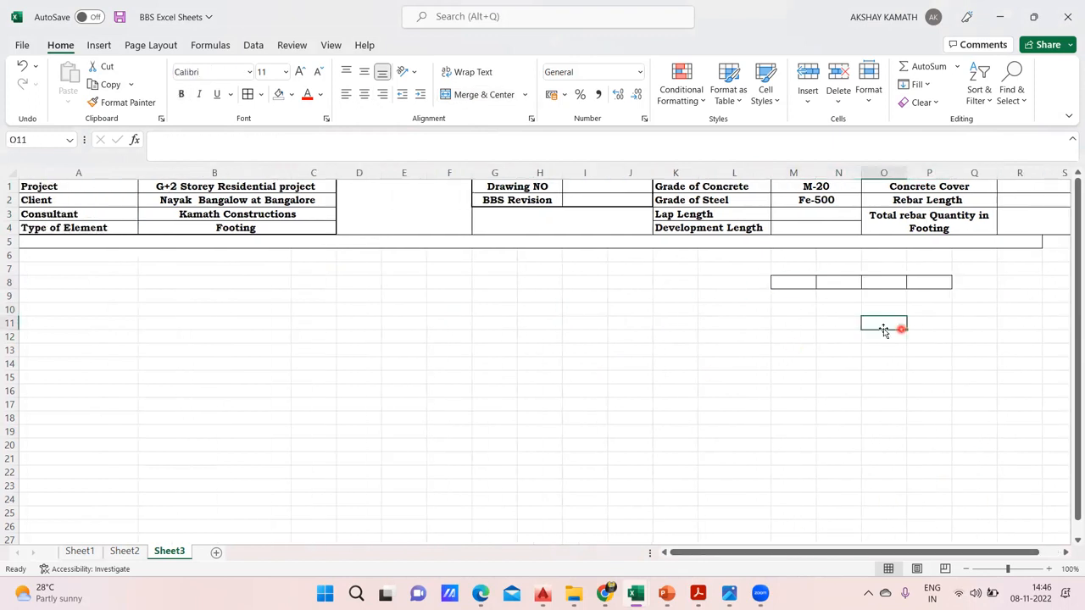
left_click_drag(788, 282, 914, 283)
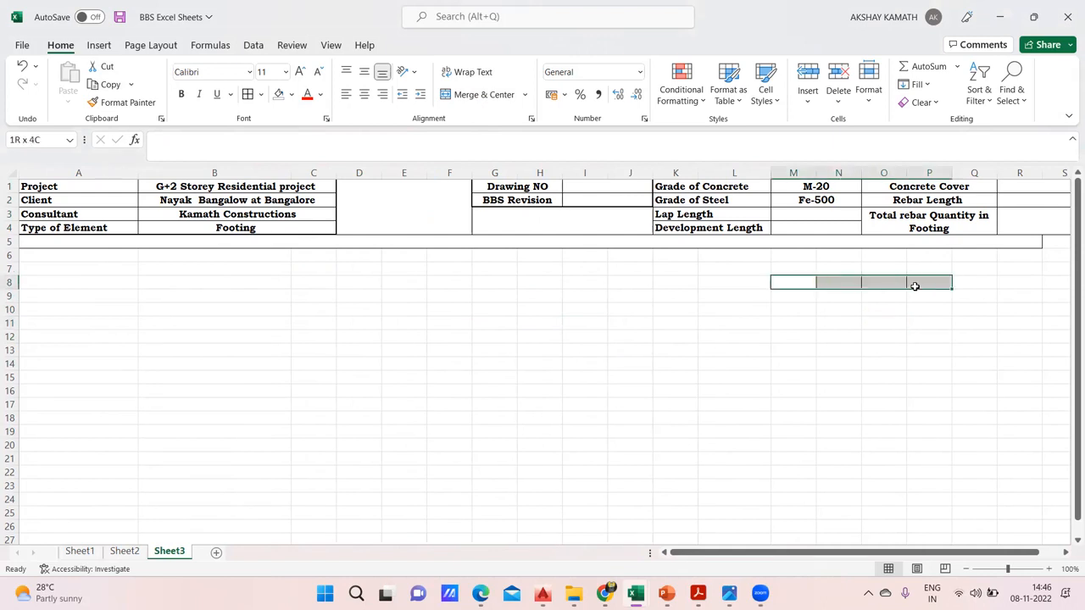
left_click(261, 94)
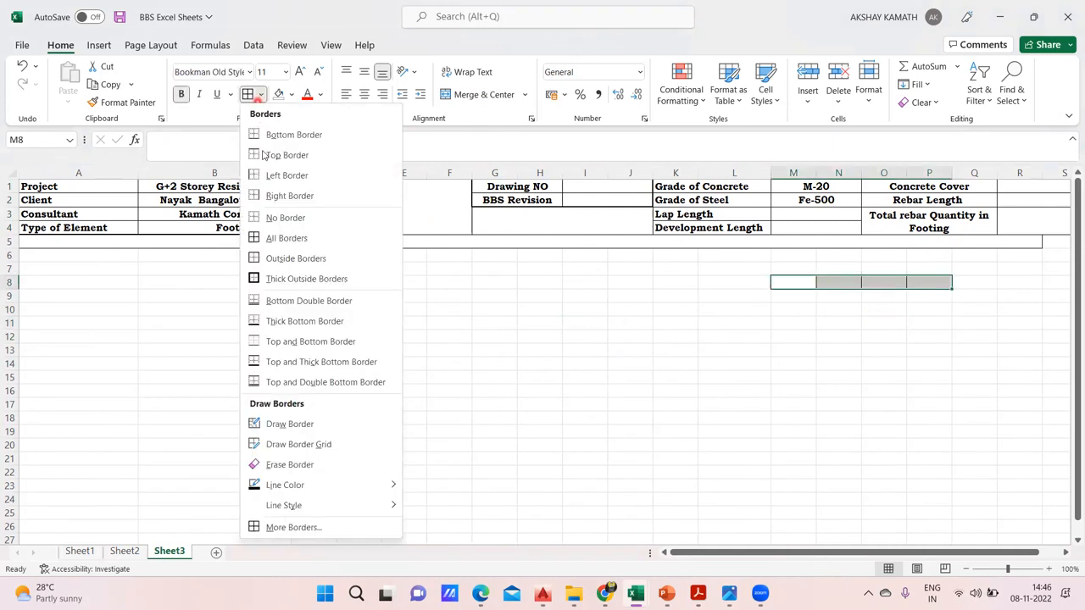
left_click(286, 218)
left_click(600, 366)
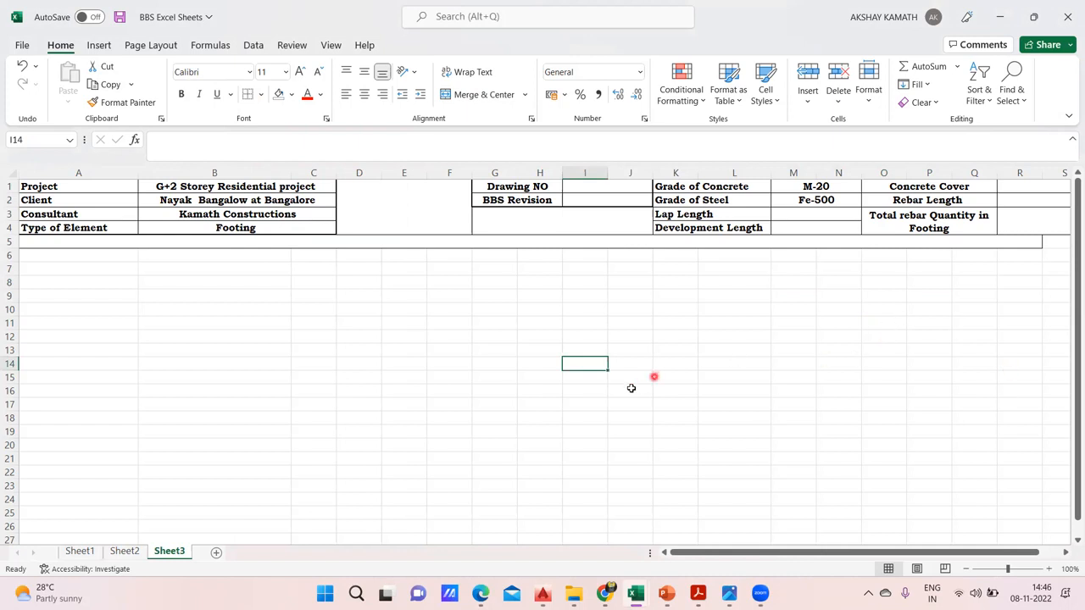
Fill the whole header block A1:S4 with standard yellow
left_click(314, 363)
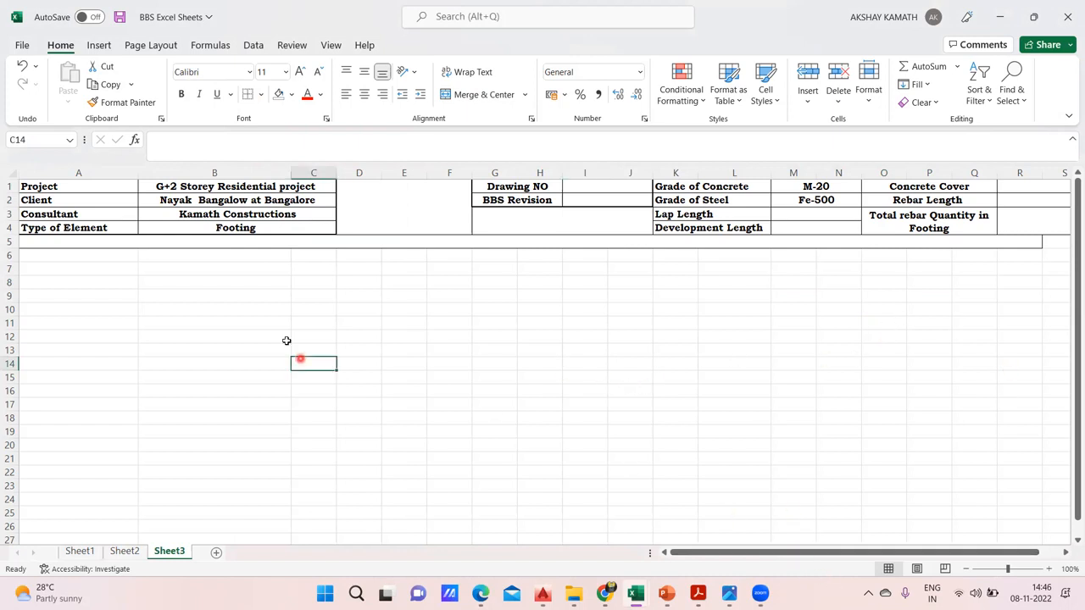
left_click_drag(58, 185, 1011, 225)
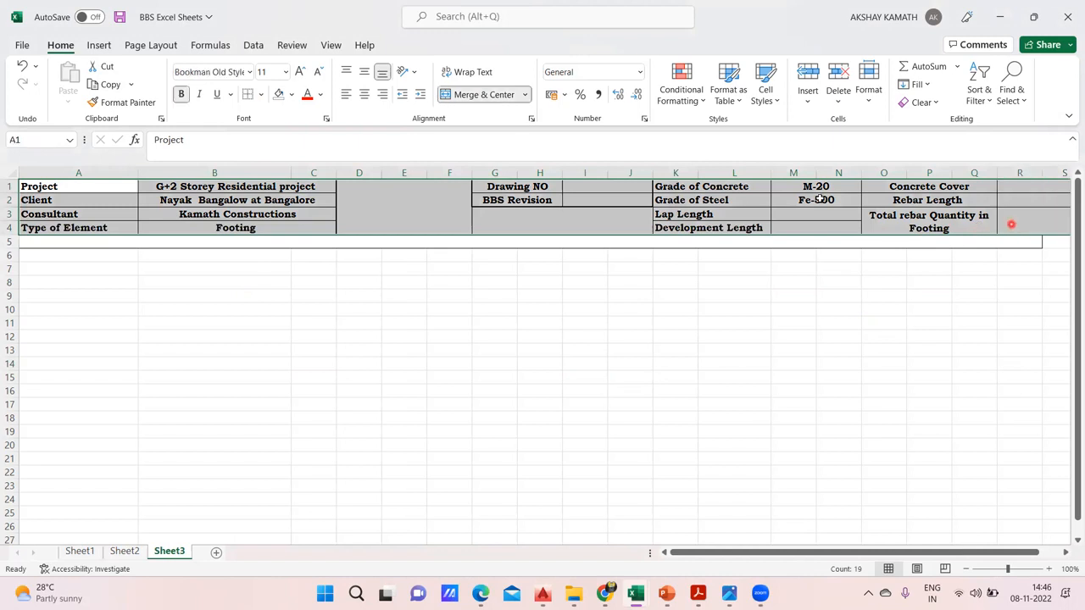
left_click(290, 94)
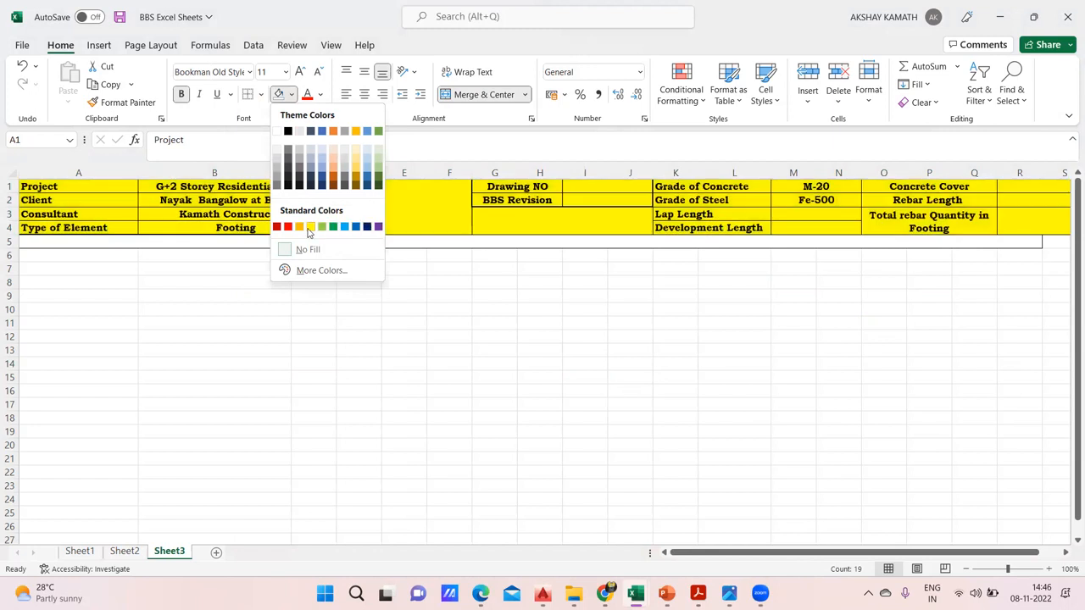
left_click(310, 227)
left_click(481, 302)
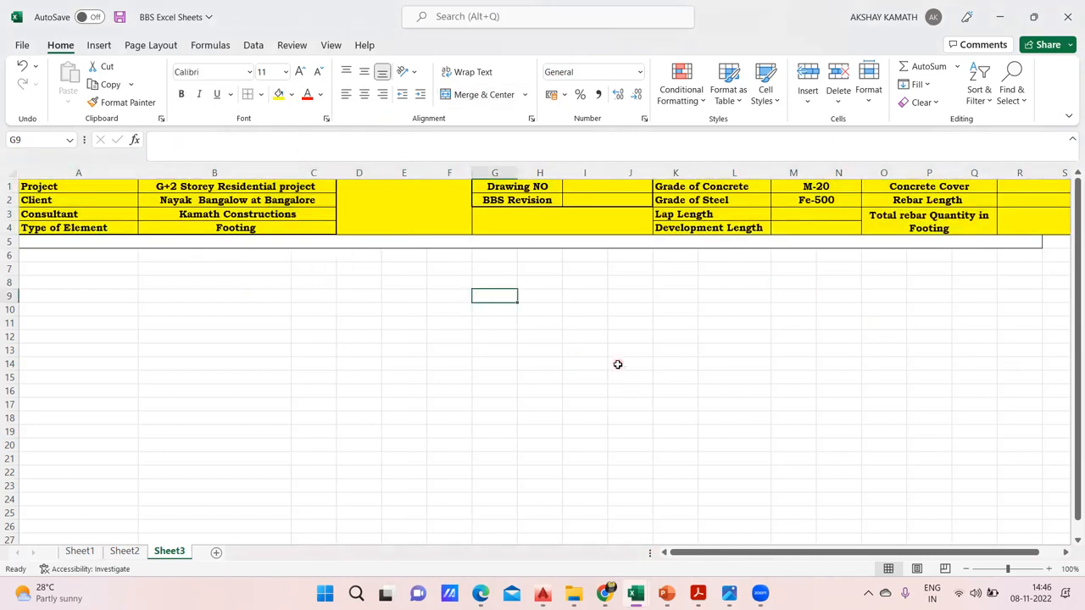
Unmerge the blank row 5 band below the header and merge and center it across A5:S5
left_click_drag(81, 242, 1054, 240)
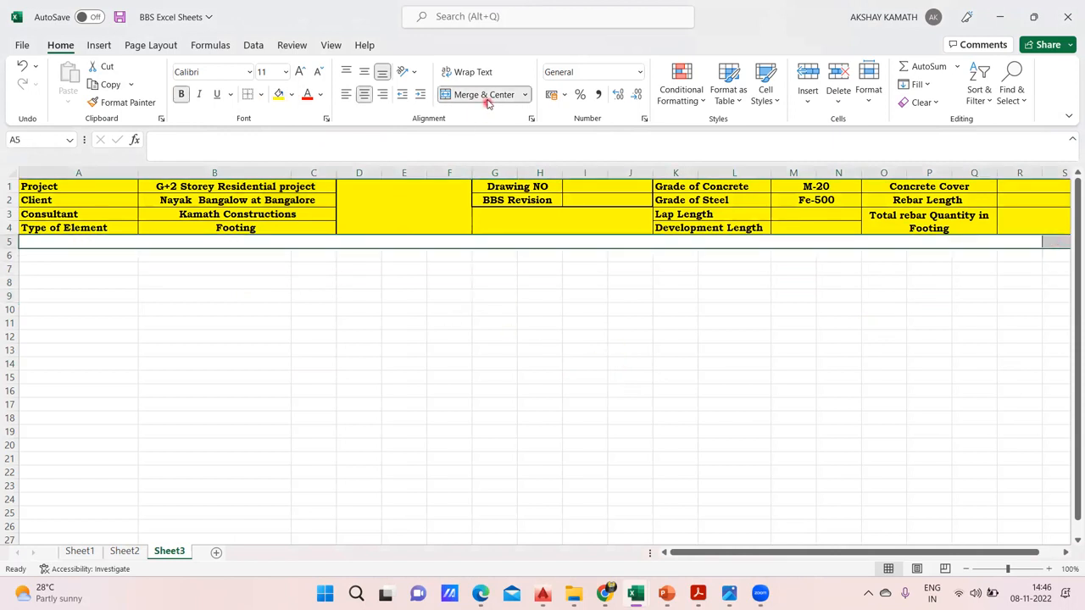
left_click(610, 325)
left_click_drag(63, 247, 953, 245)
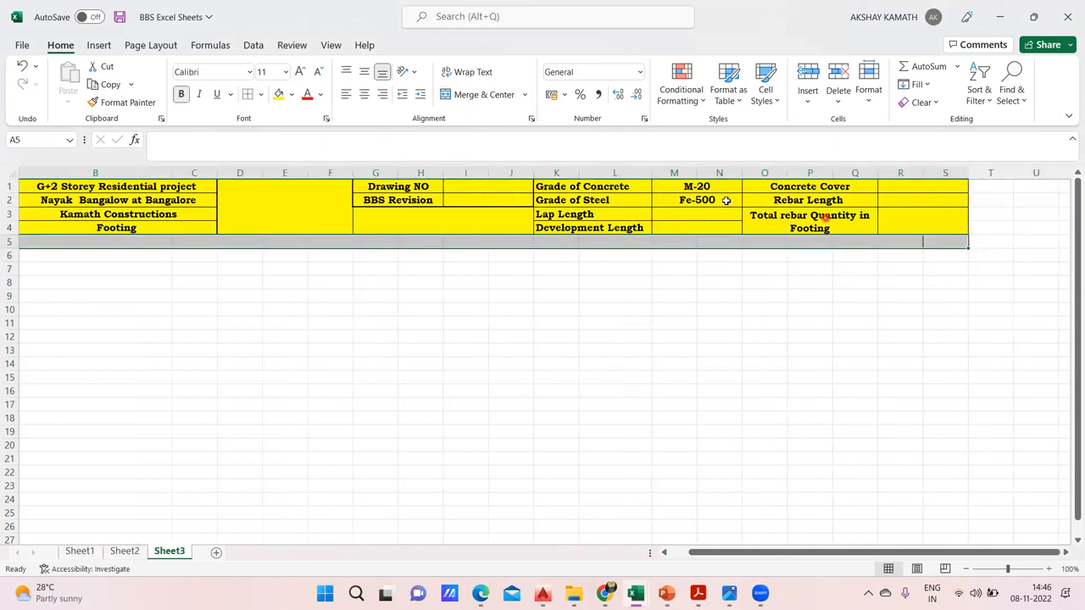
left_click(471, 95)
left_click(540, 337)
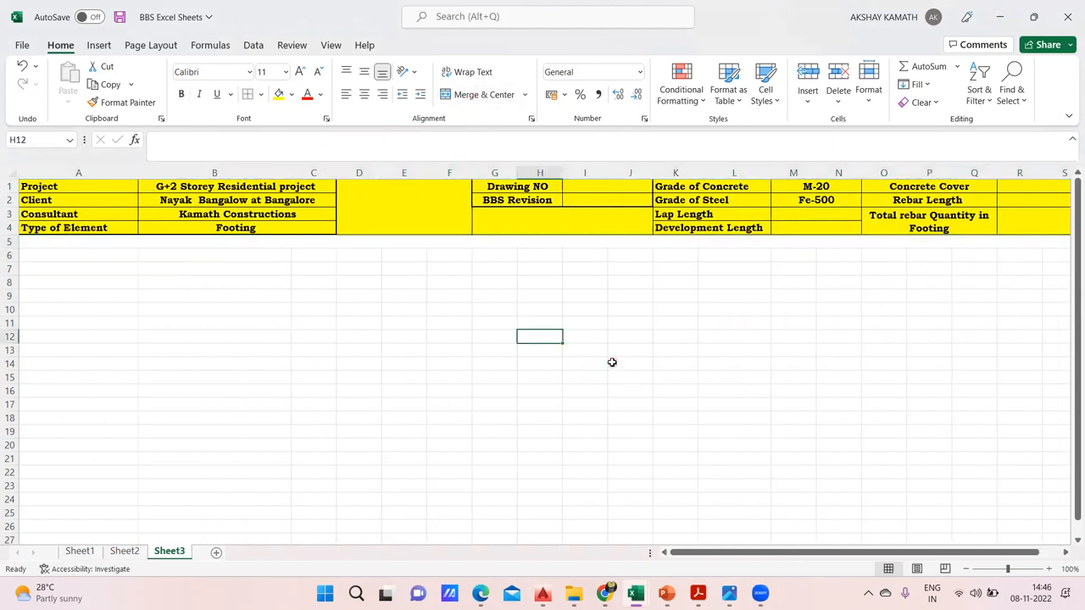
left_click(967, 568)
left_click_drag(768, 556, 760, 558)
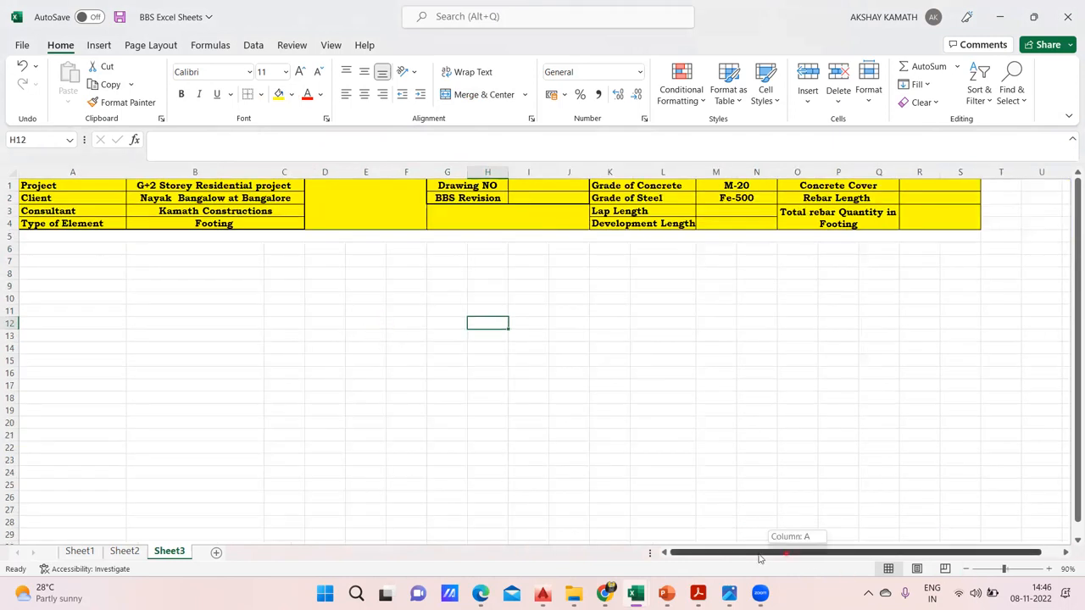
left_click(92, 311)
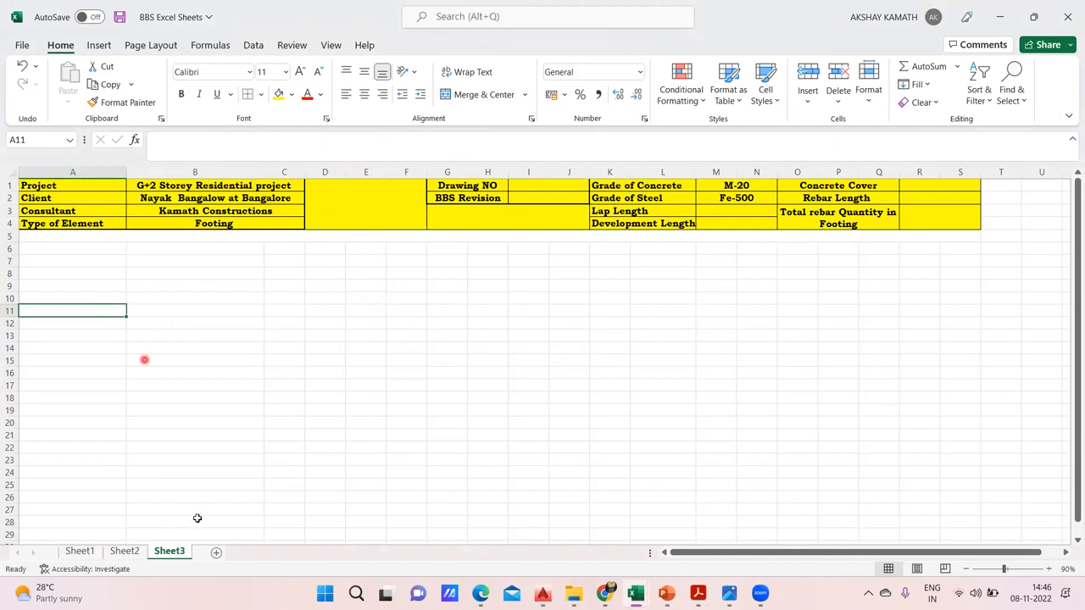
Check the table headings on Sheet2, and enter the heading "Sl .No" in cell A7 of Sheet3
left_click(127, 551)
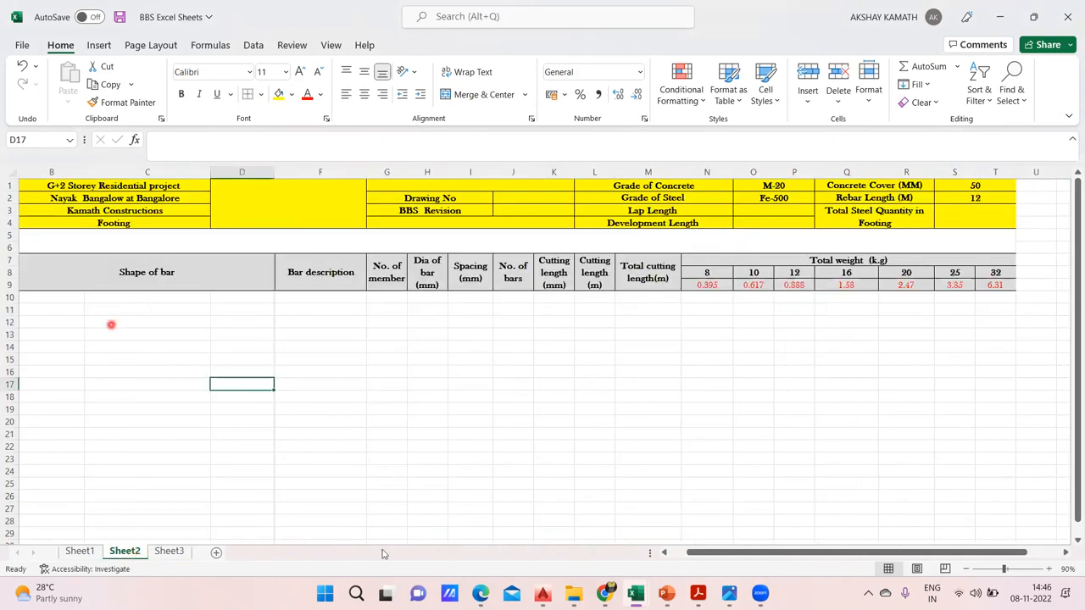
left_click_drag(693, 561, 678, 560)
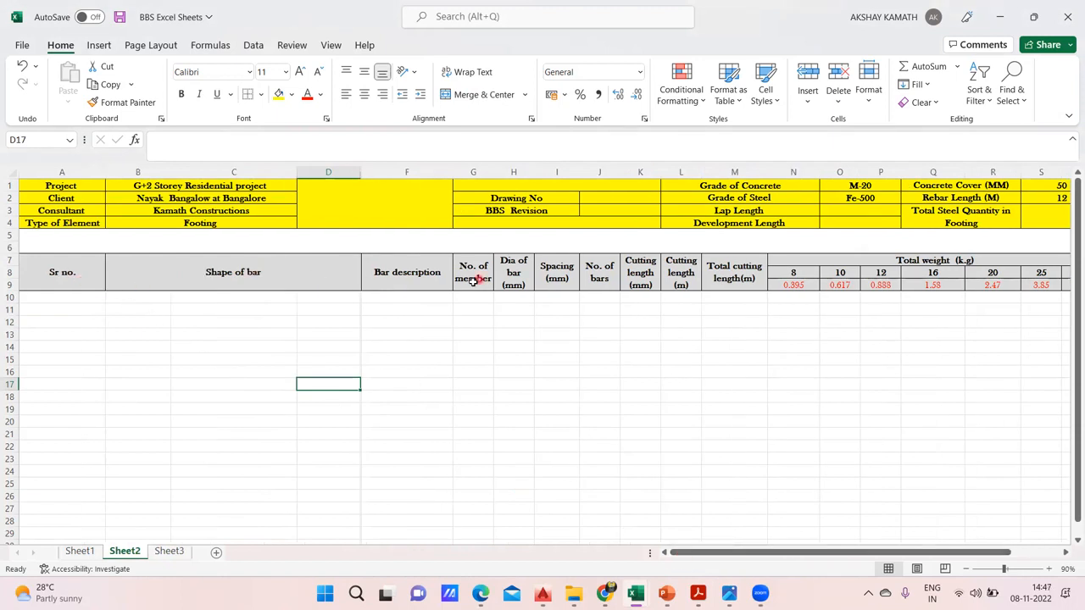
left_click(167, 552)
double_click(62, 259)
type("Sl.No")
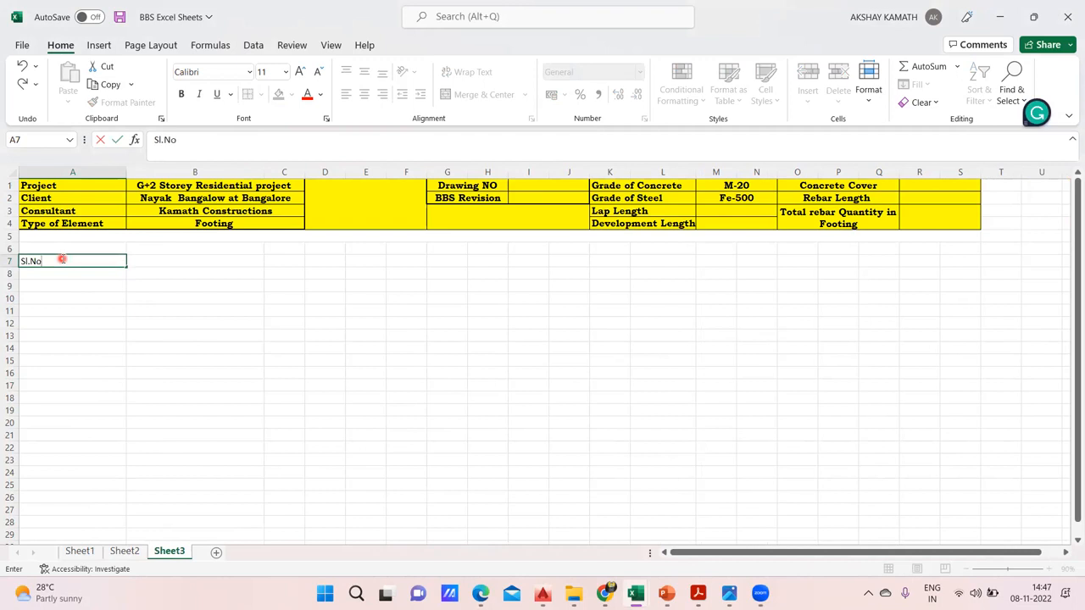
key("F2")
type("l")
key("BackSpace")
type(".")
left_click(84, 325)
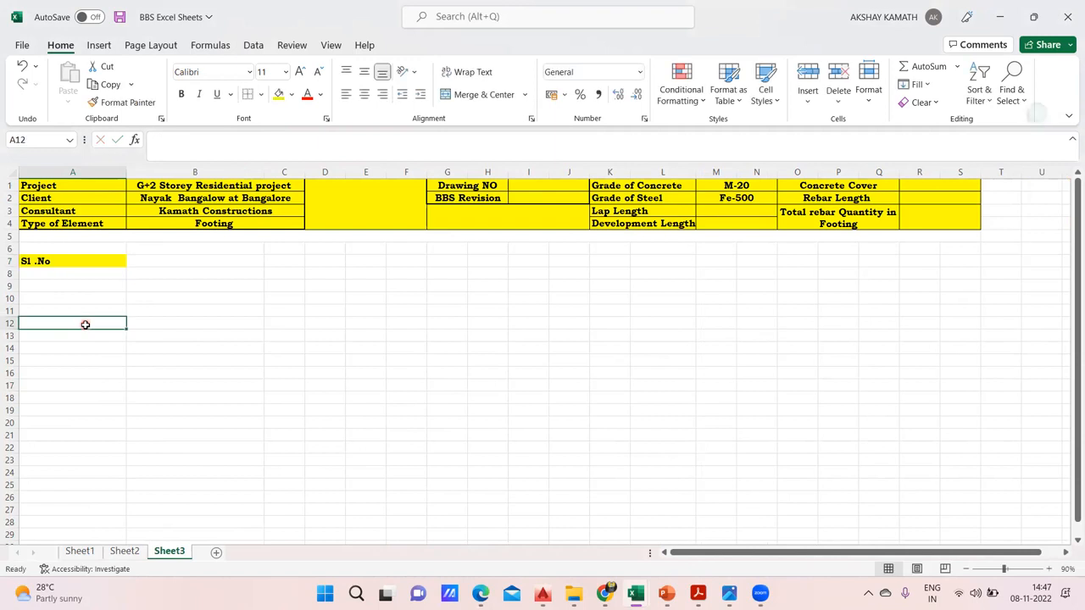
Remove the yellow fill from the "Sl .No" heading in A7
left_click(72, 262)
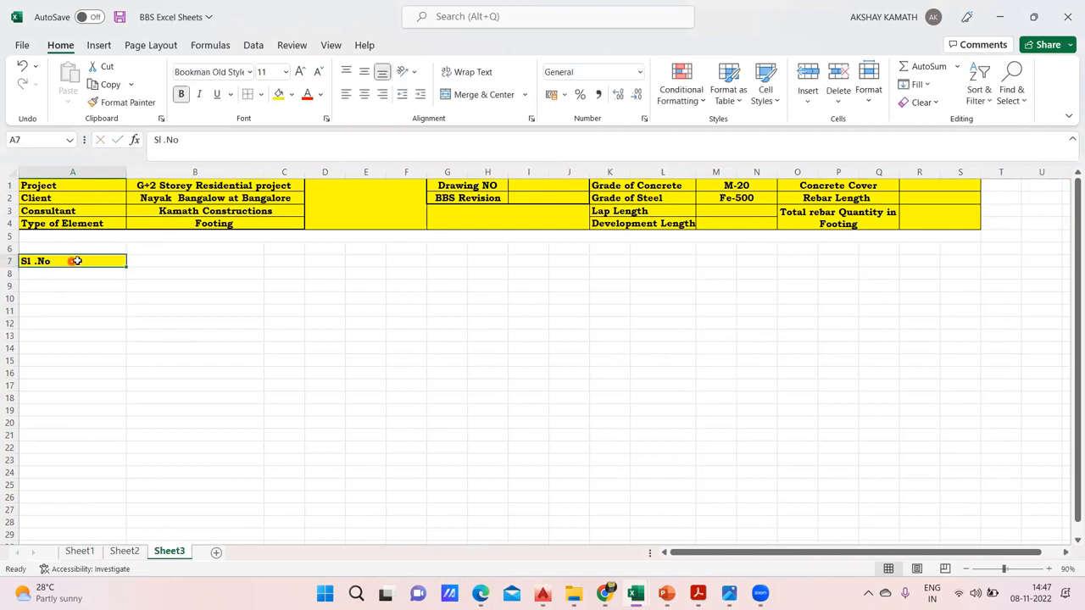
left_click(291, 94)
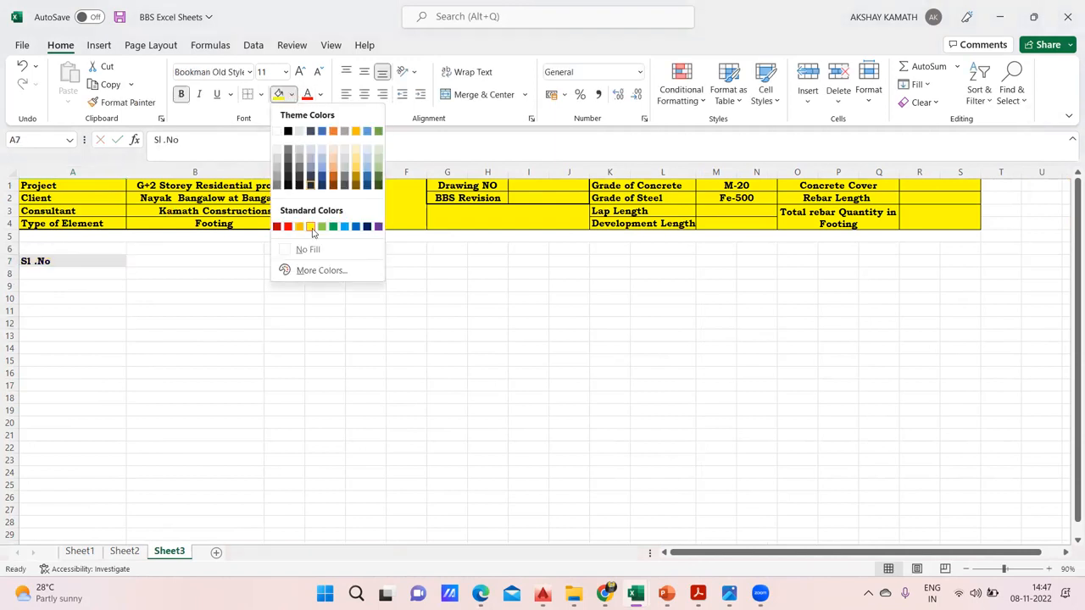
left_click(278, 316)
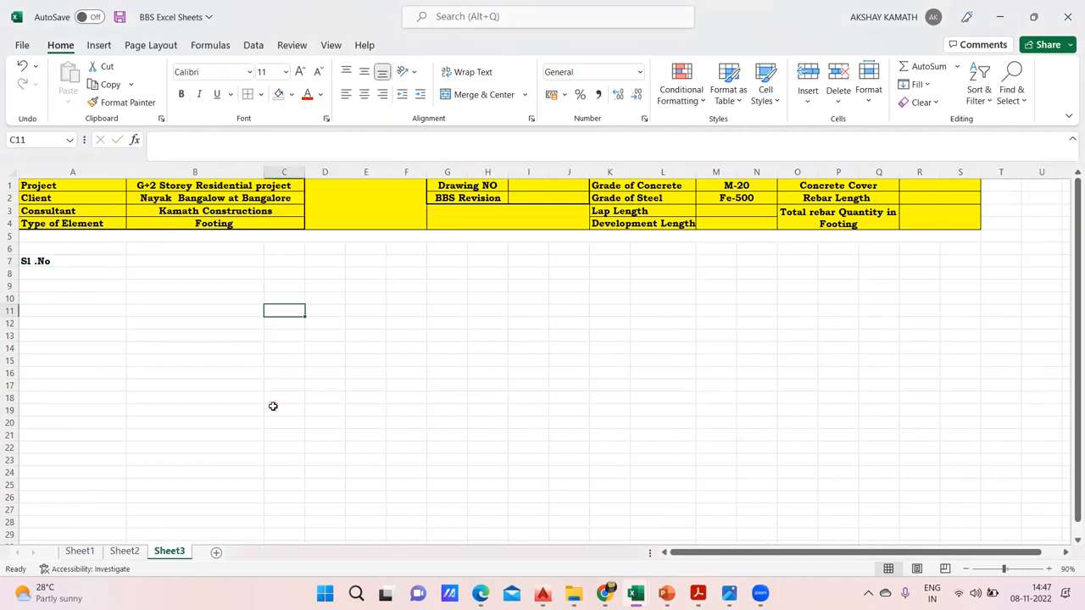
Check the next table heading on Sheet2, and enter "Shape of Bar" in cell B7 of Sheet3
left_click(124, 551)
left_click(167, 552)
double_click(164, 261)
type("Shape of B")
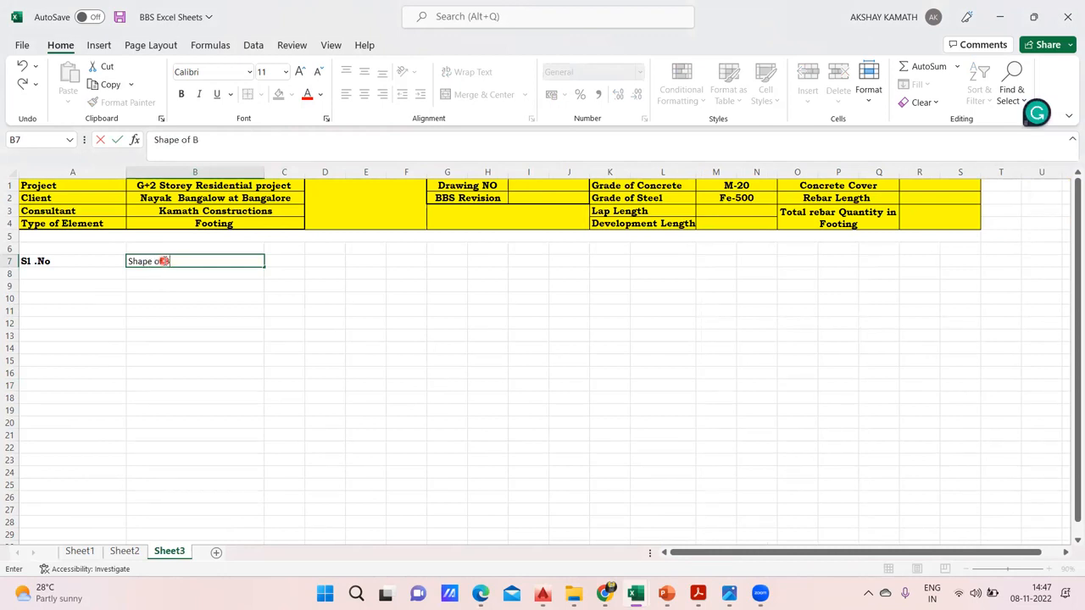
left_click(217, 335)
left_click(259, 351)
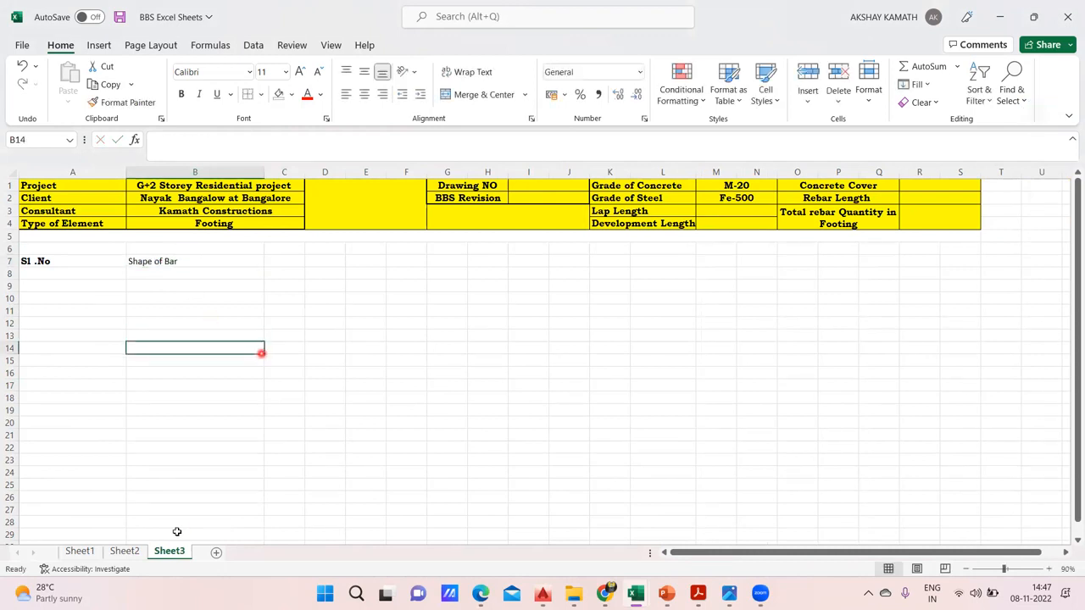
Check the following heading on Sheet2, and enter "Bar Discription" in cell C7 of Sheet3
left_click(127, 552)
left_click(174, 551)
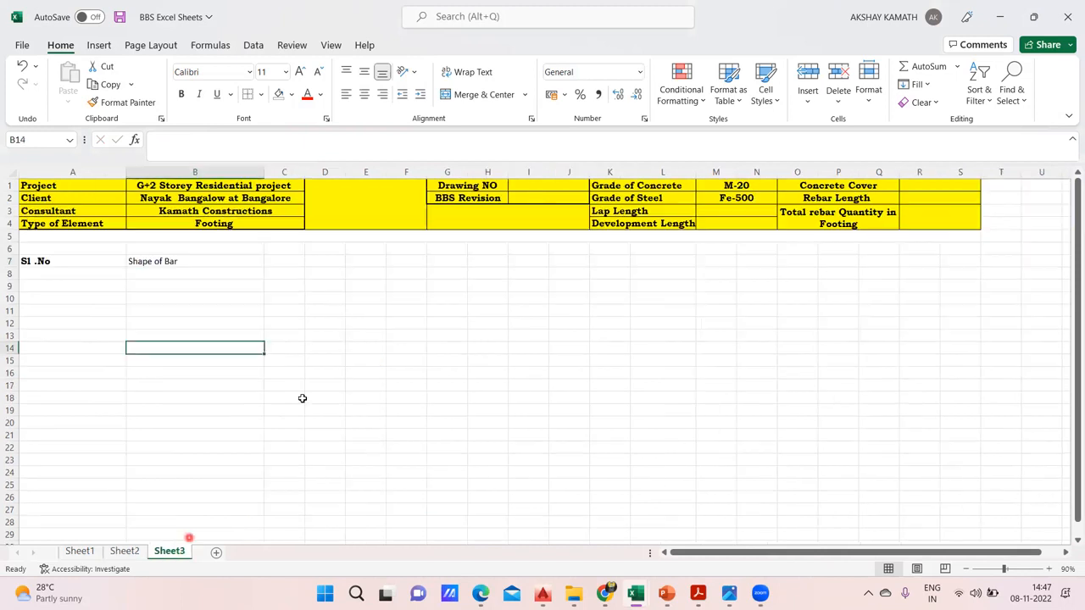
double_click(284, 262)
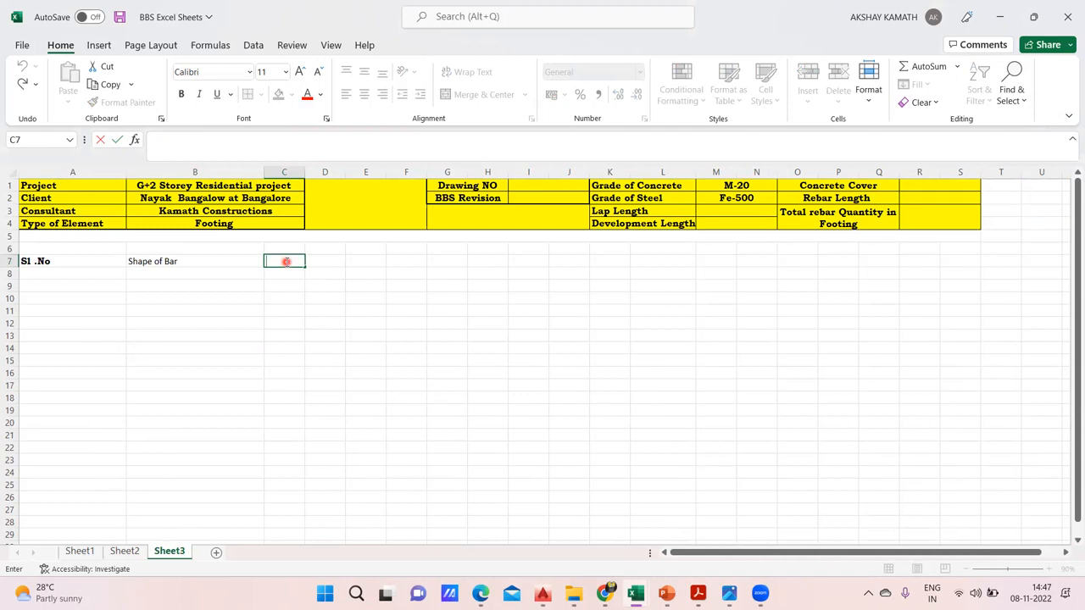
type("BAr")
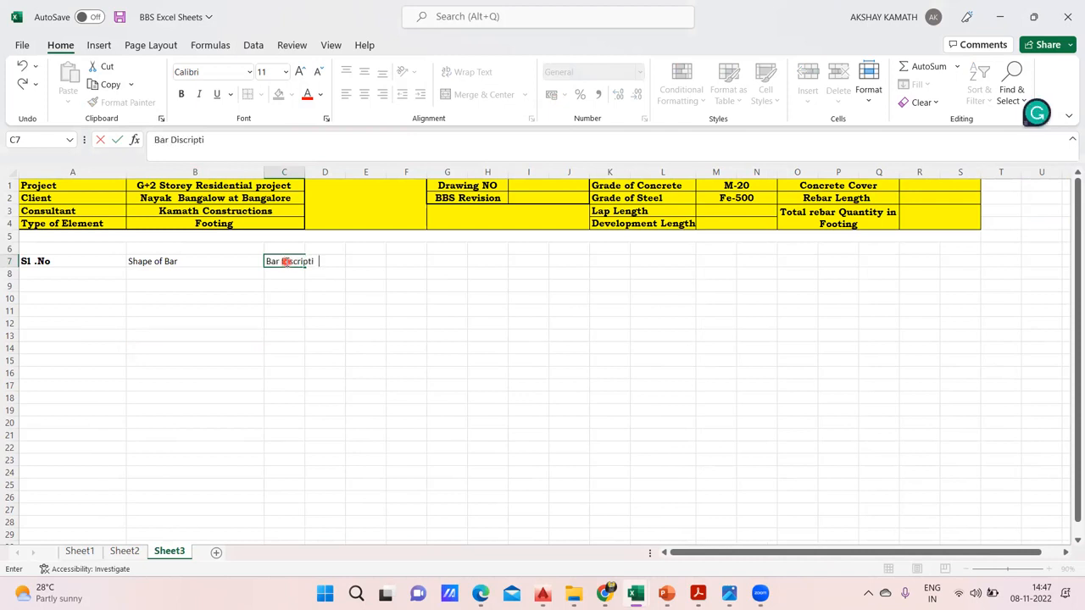
left_click(392, 334)
Copy the "No. of member" heading from G7 of Sheet2 and paste it into E7 of Sheet3
left_click(124, 542)
left_click(125, 550)
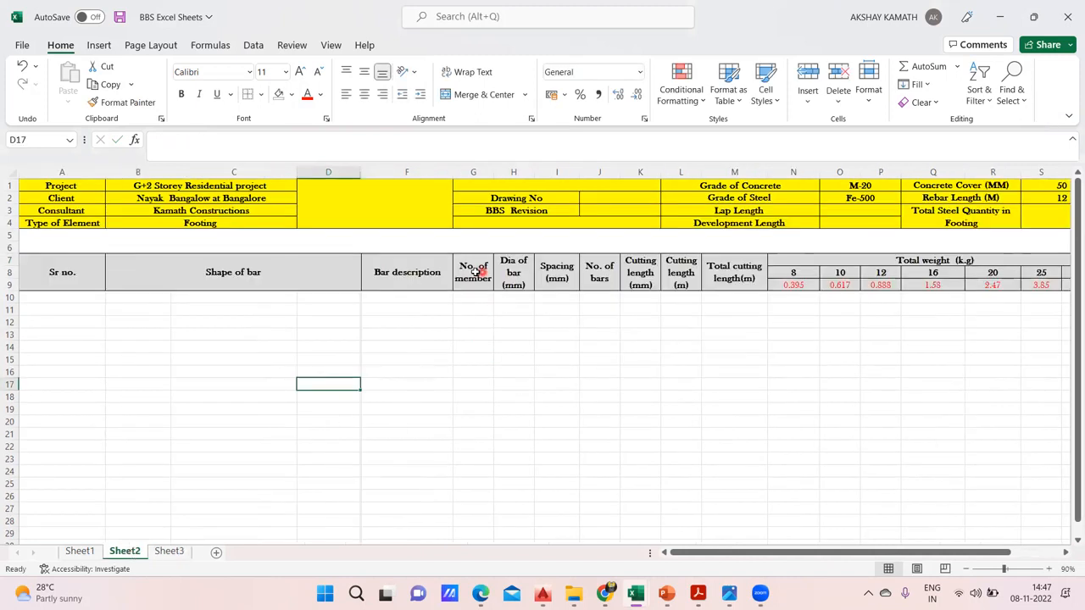
left_click_drag(472, 266, 649, 269)
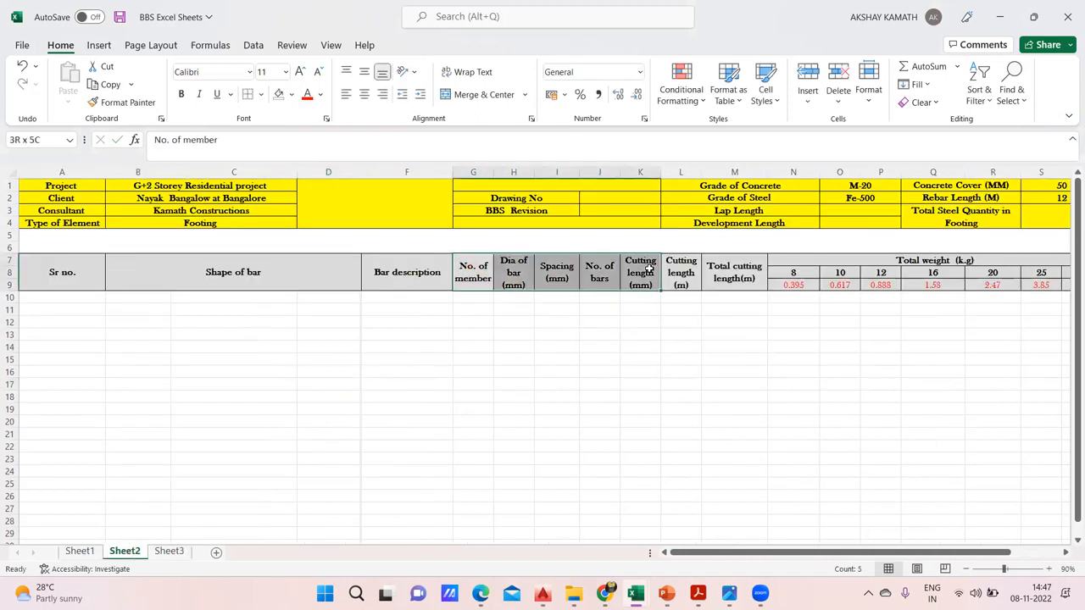
left_click(557, 334)
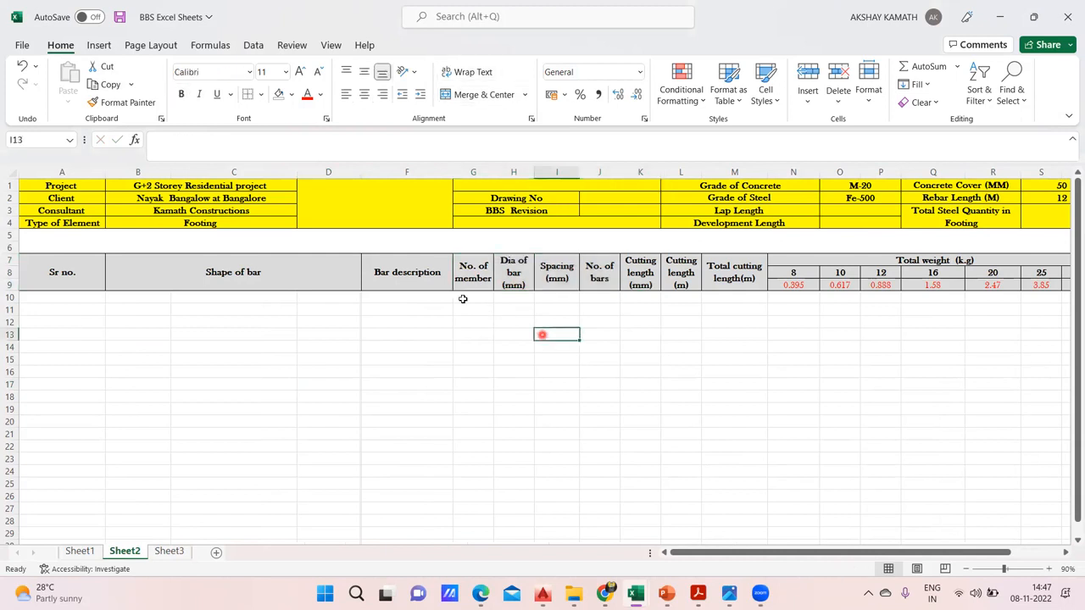
left_click(475, 273)
key("ctrl+c")
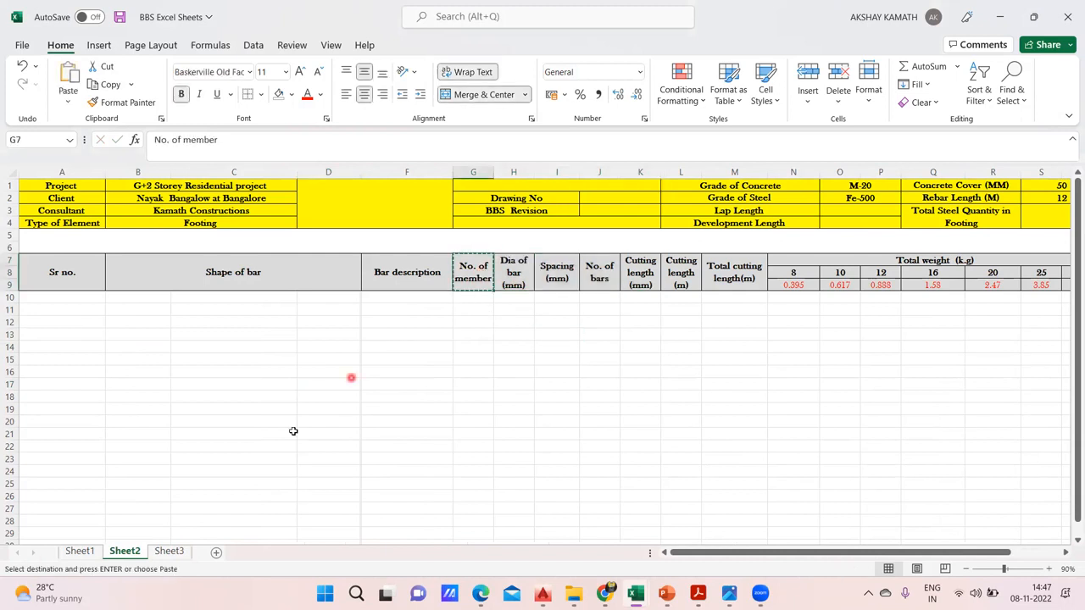
left_click(169, 551)
left_click(372, 262)
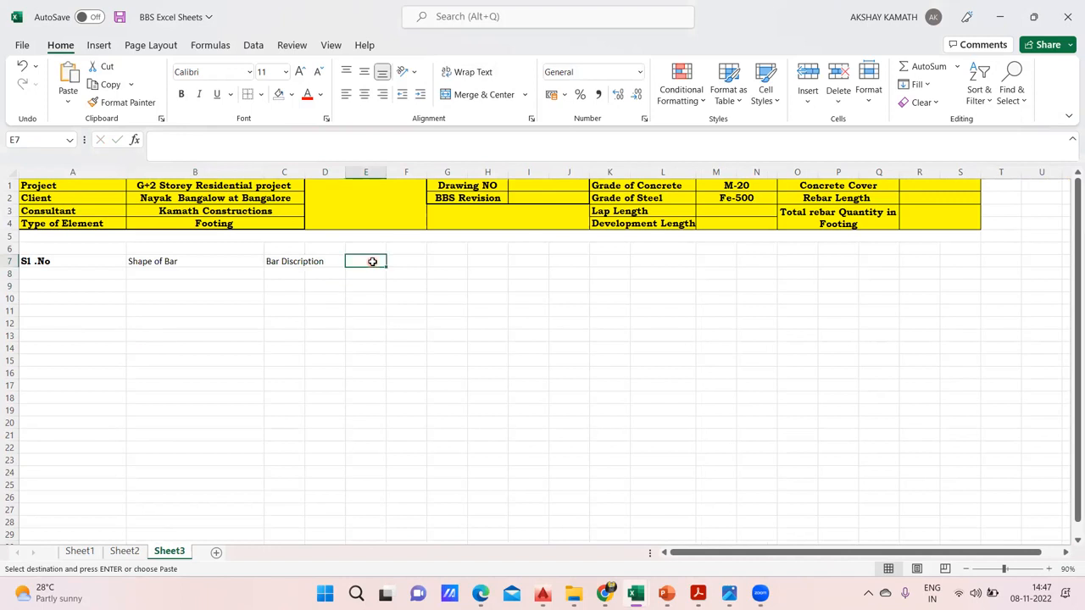
key("ctrl+v")
left_click(397, 347)
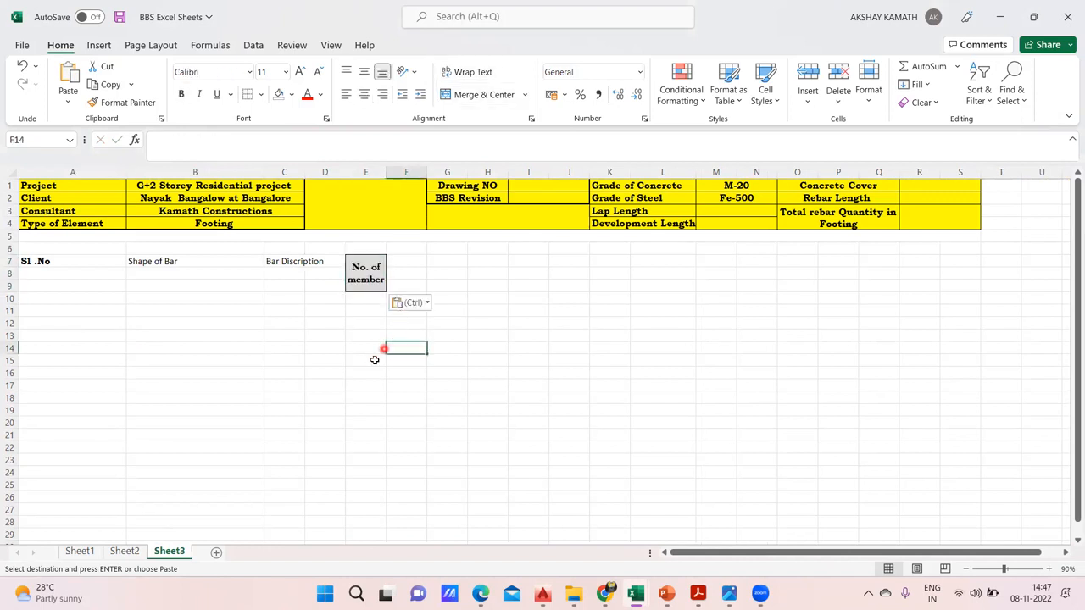
Check the bar diameter heading on Sheet2, and enter "Dia of Bar" in cell F7 of Sheet3
left_click(124, 553)
left_click(517, 280)
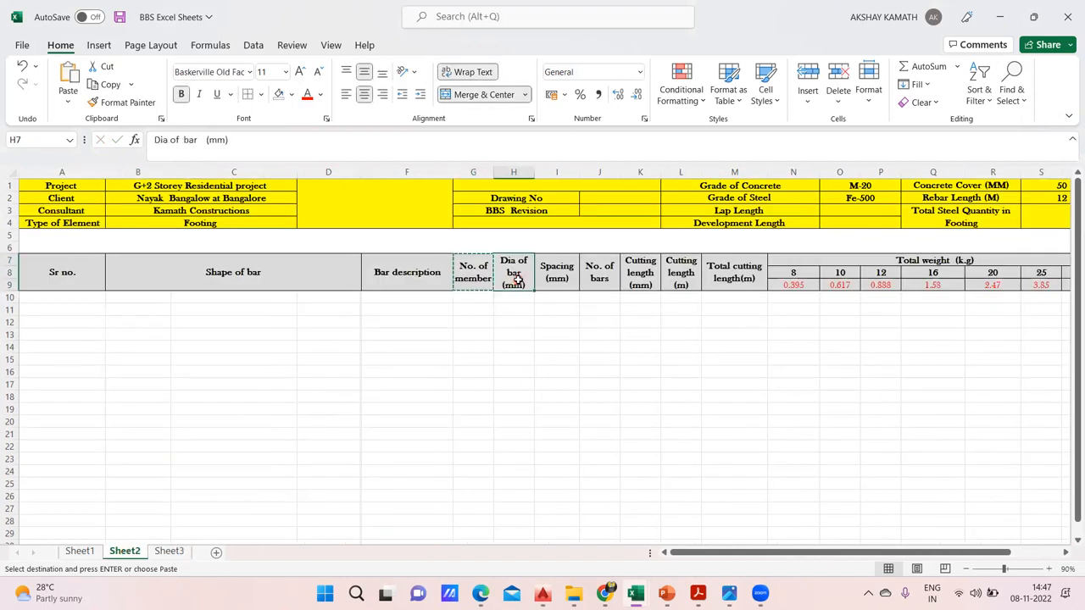
key("Escape")
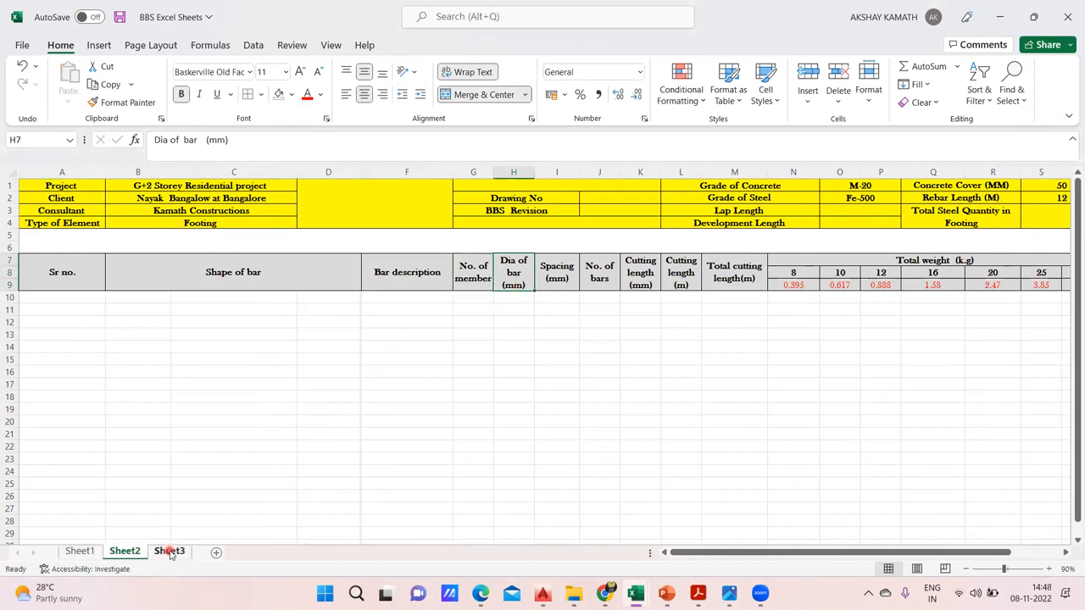
left_click(169, 552)
double_click(410, 262)
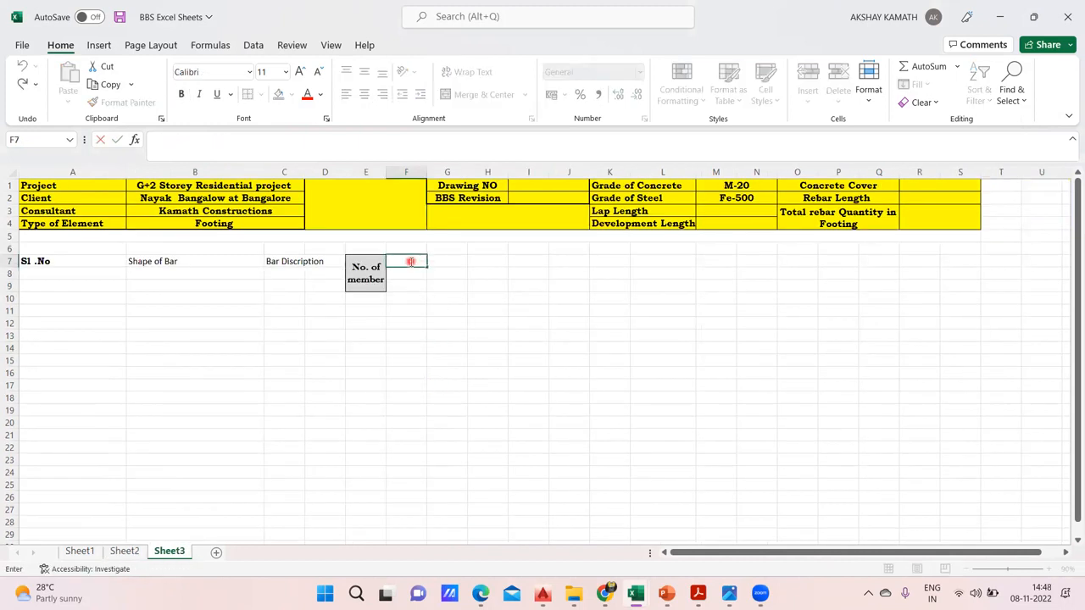
type("Dia of Bar")
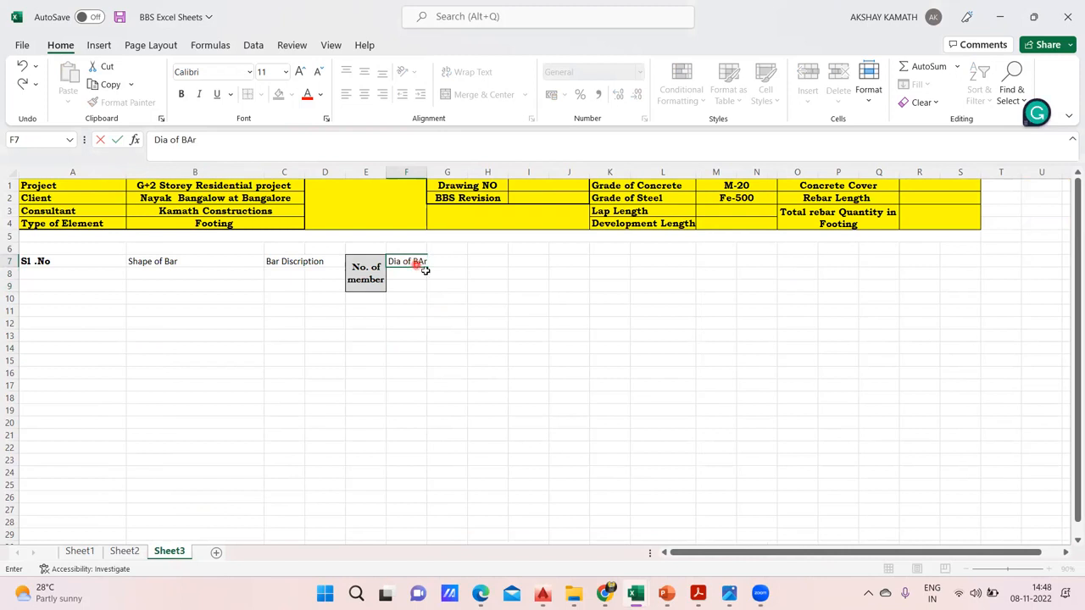
left_click(447, 285)
Try wrapping the text of the "Dia of Bar" heading in F7, and undo the wrap
left_click(411, 262)
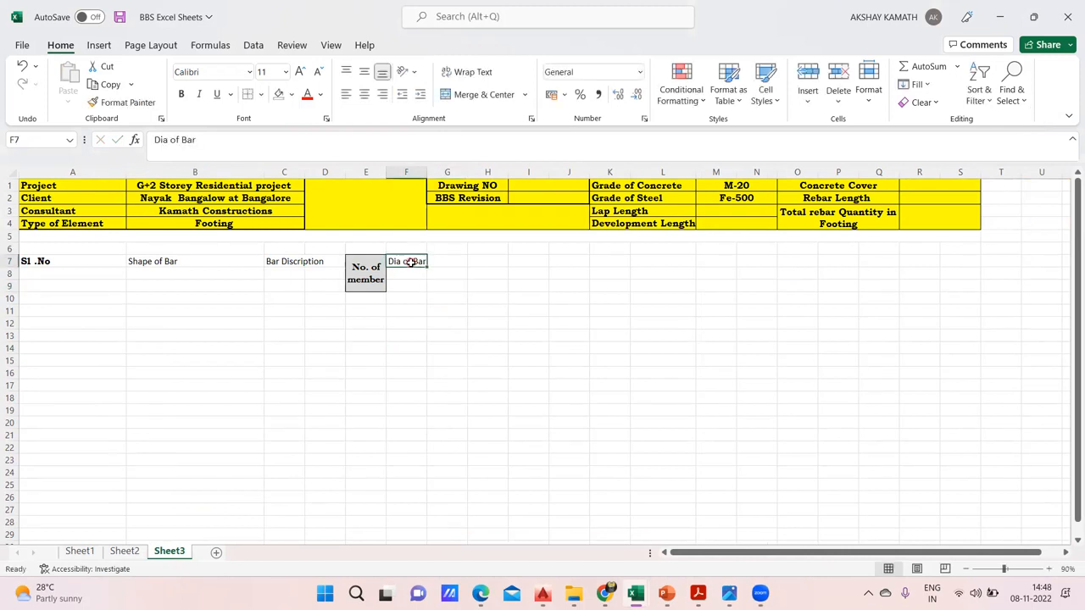
left_click(477, 73)
left_click(471, 289)
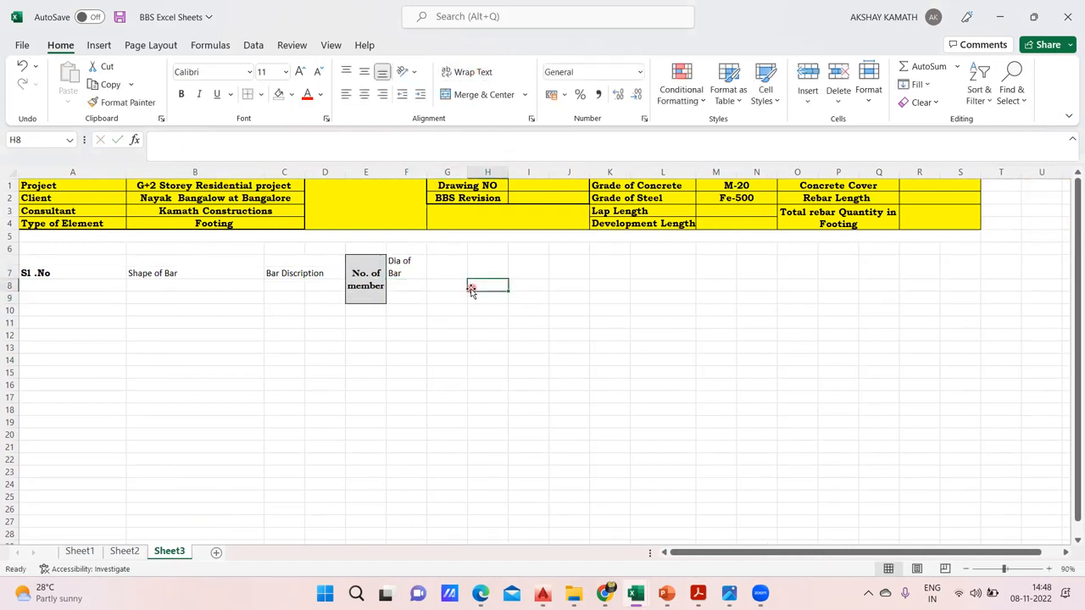
key("ctrl+c")
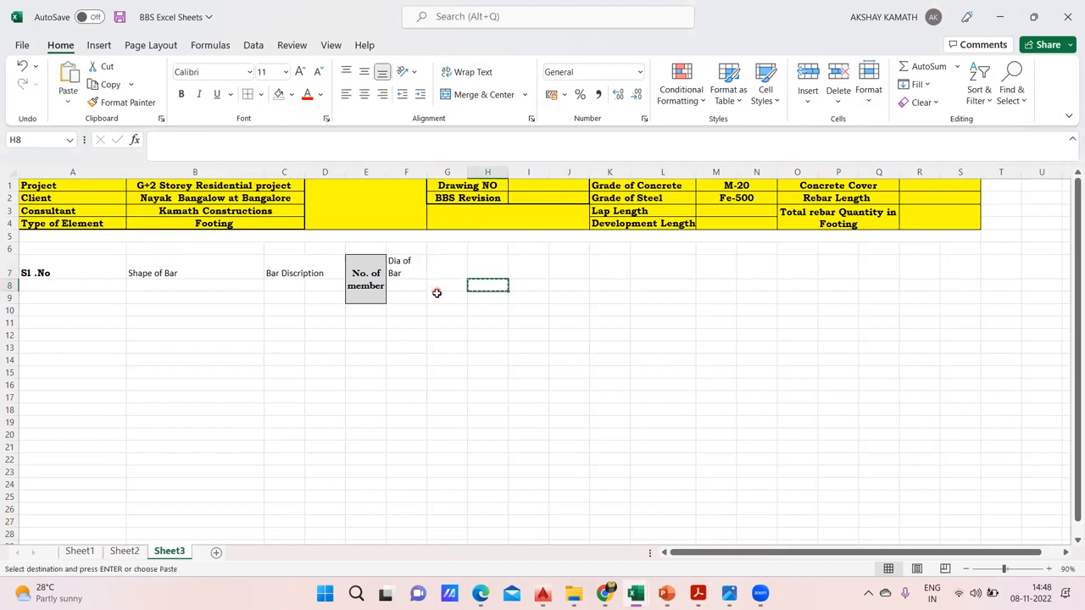
left_click(437, 314)
key("Escape")
key("ctrl+z")
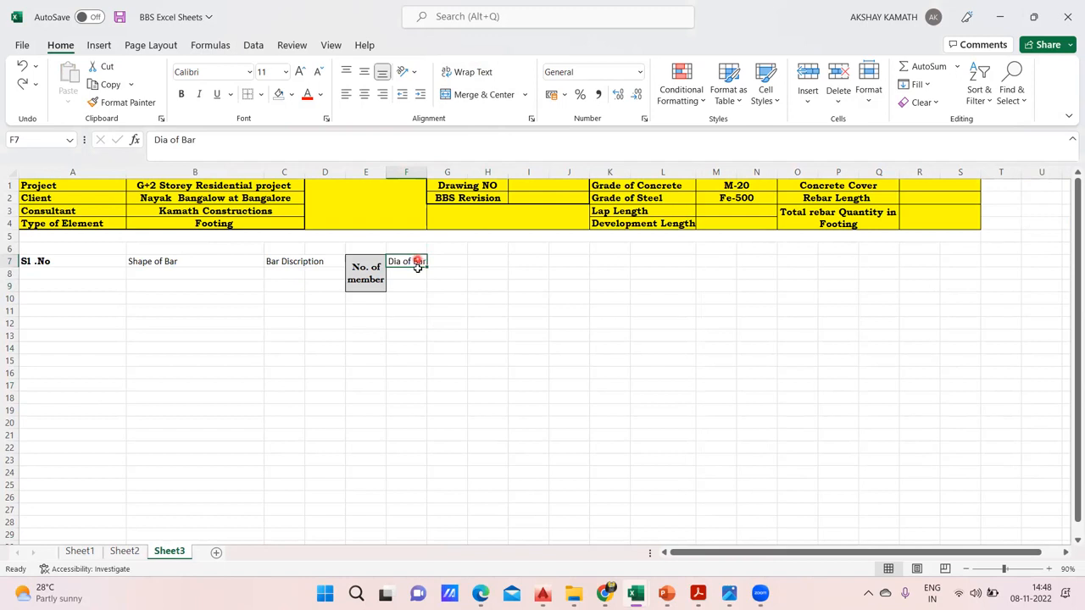
Merge and center the "Dia of Bar" heading across F7:F9, align it vertically to the middle and make it bold
left_click(444, 296)
left_click_drag(414, 263, 412, 289)
left_click(483, 95)
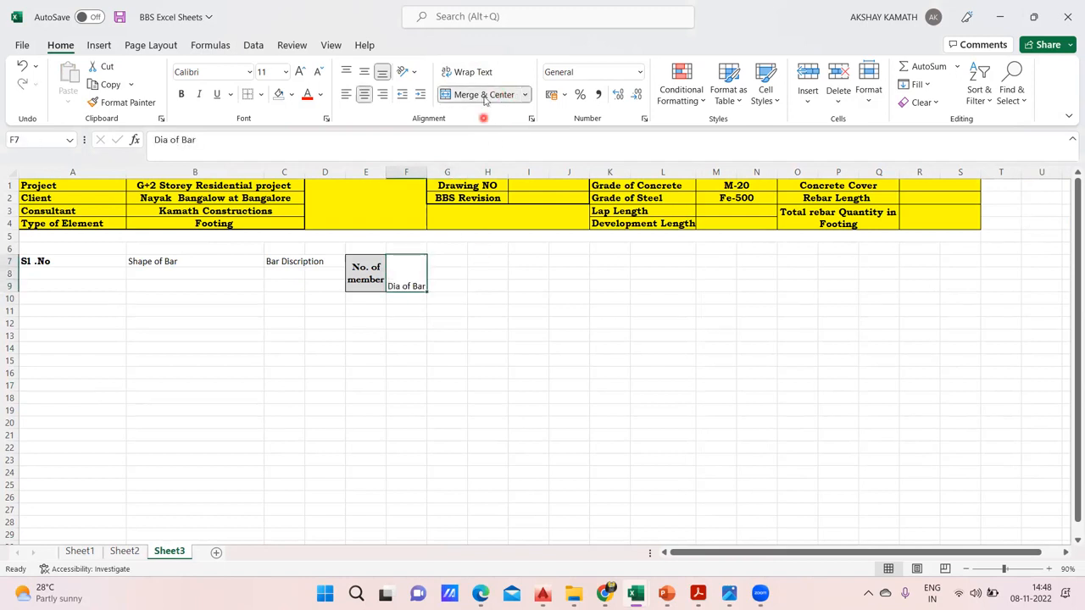
left_click(365, 72)
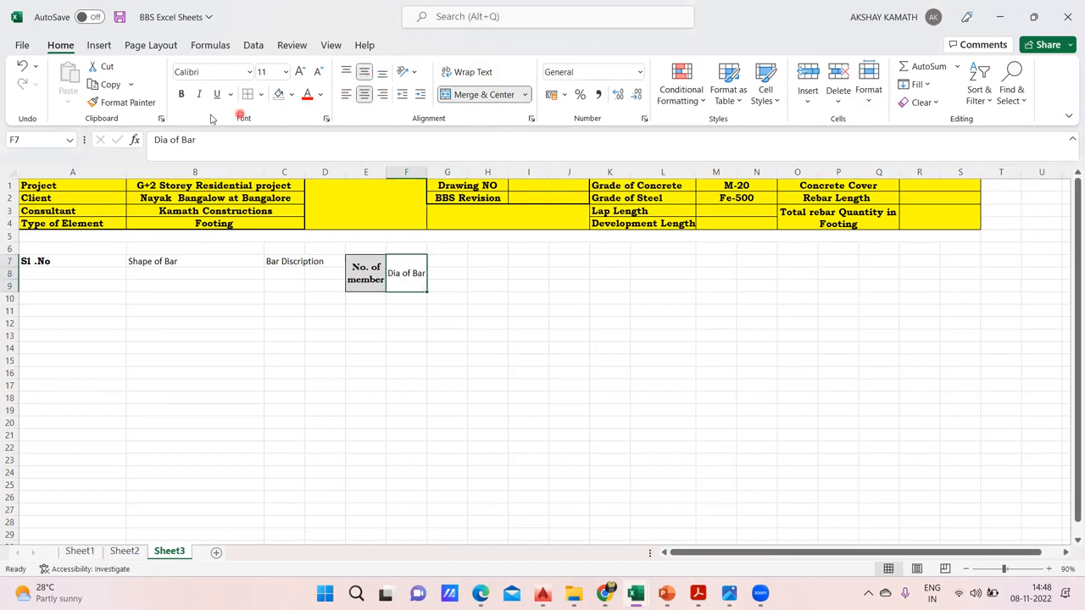
left_click(180, 94)
left_click(587, 426)
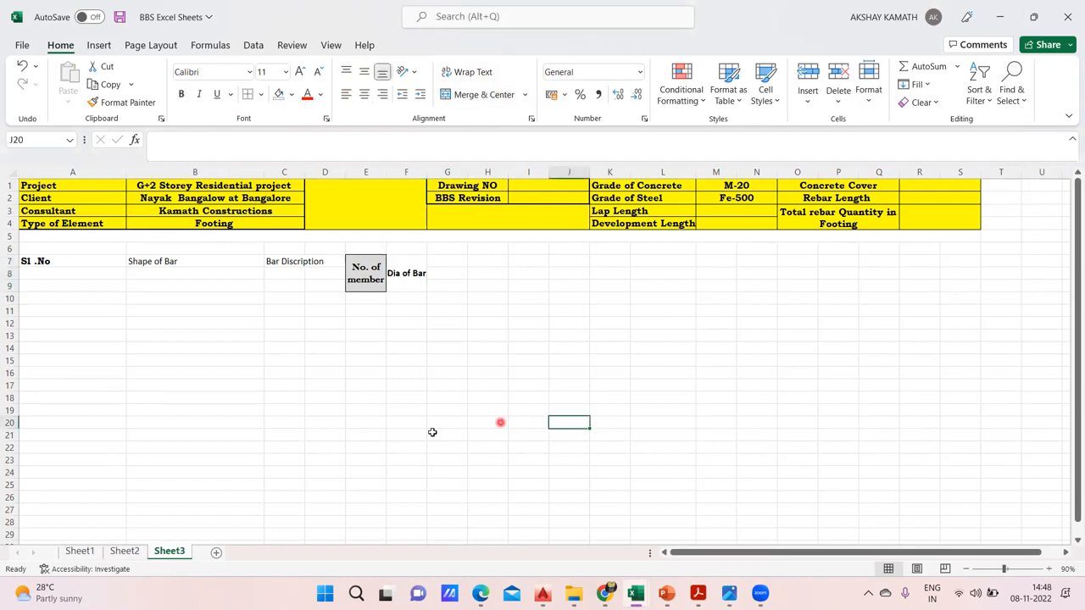
Add the unit from Sheet2 so the F7 heading reads "Dia of Bar (mm)", and wrap its text
left_click(124, 551)
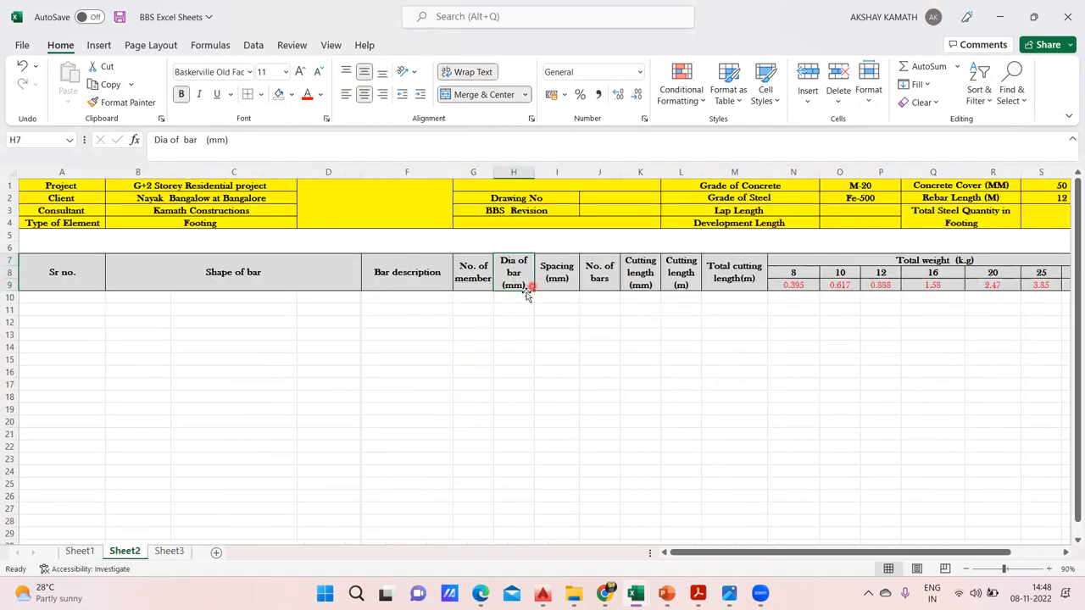
left_click(169, 551)
left_click(412, 269)
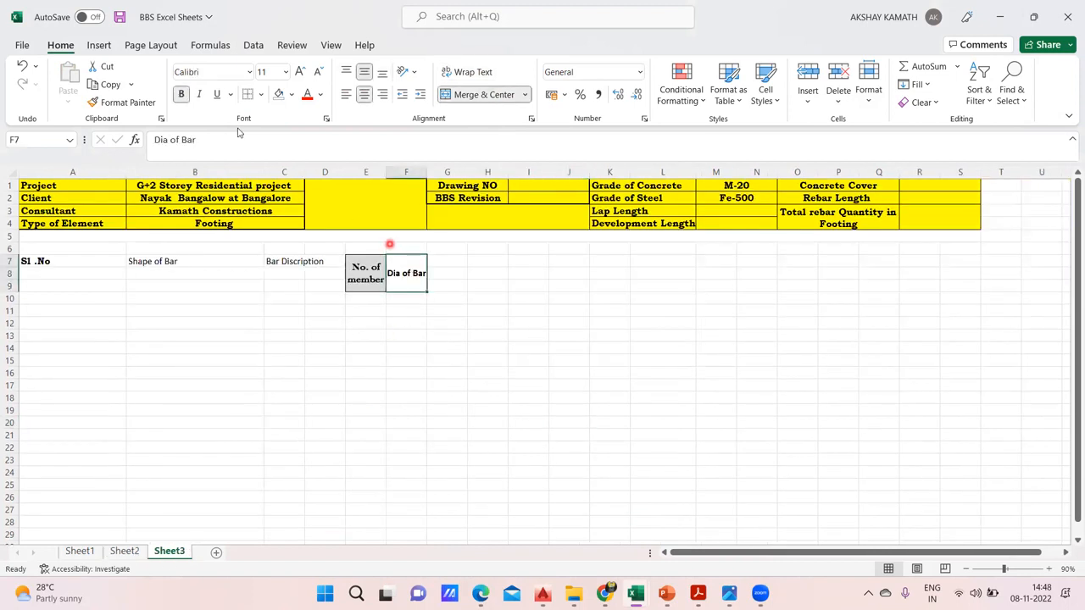
left_click(228, 139)
type("(mm)")
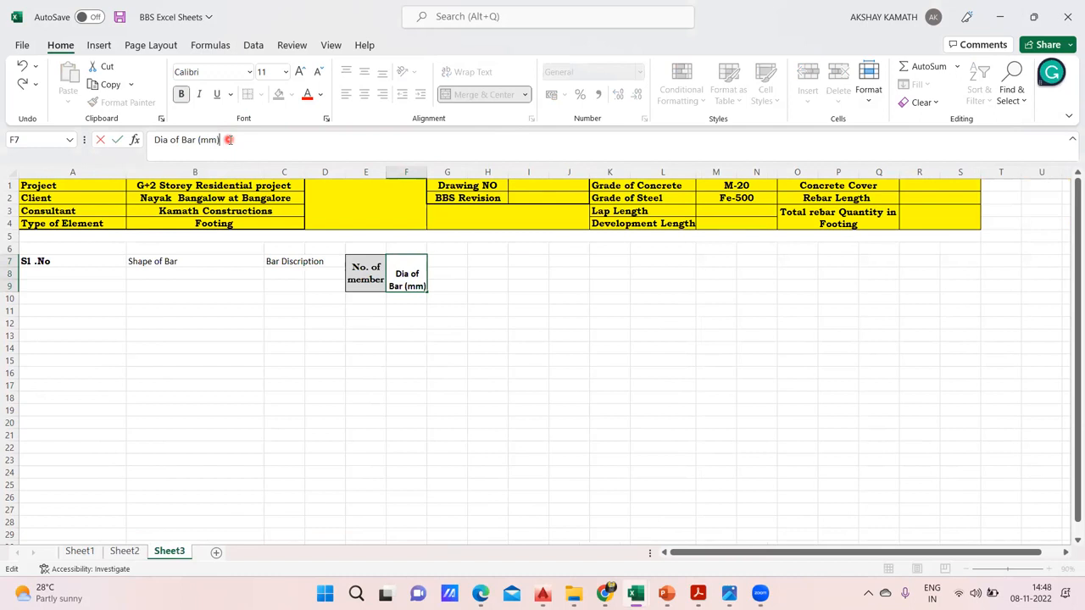
left_click(531, 359)
left_click(411, 272)
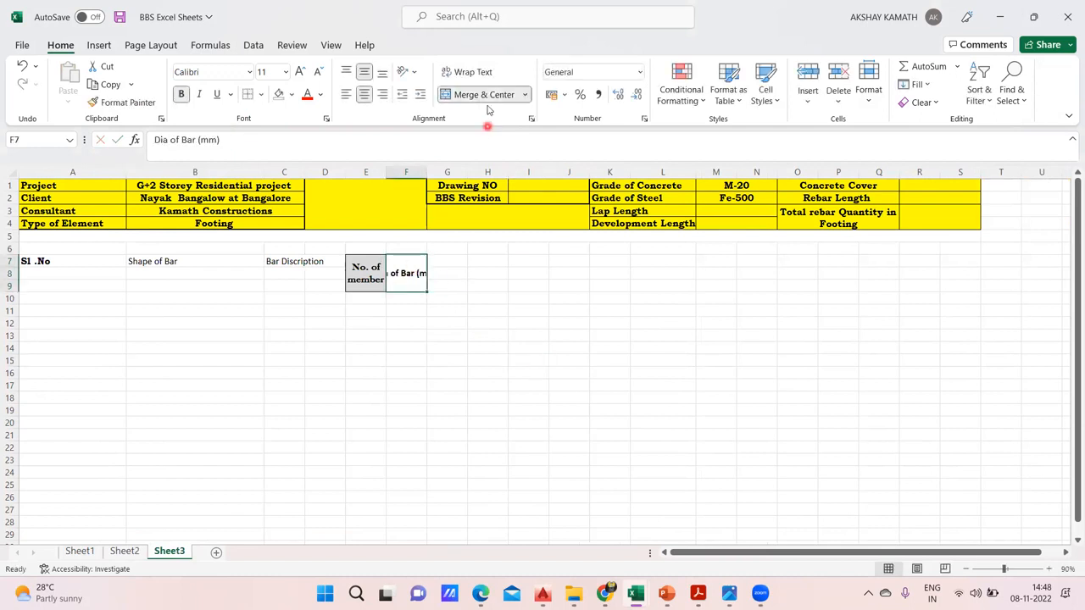
left_click(467, 72)
left_click(475, 298)
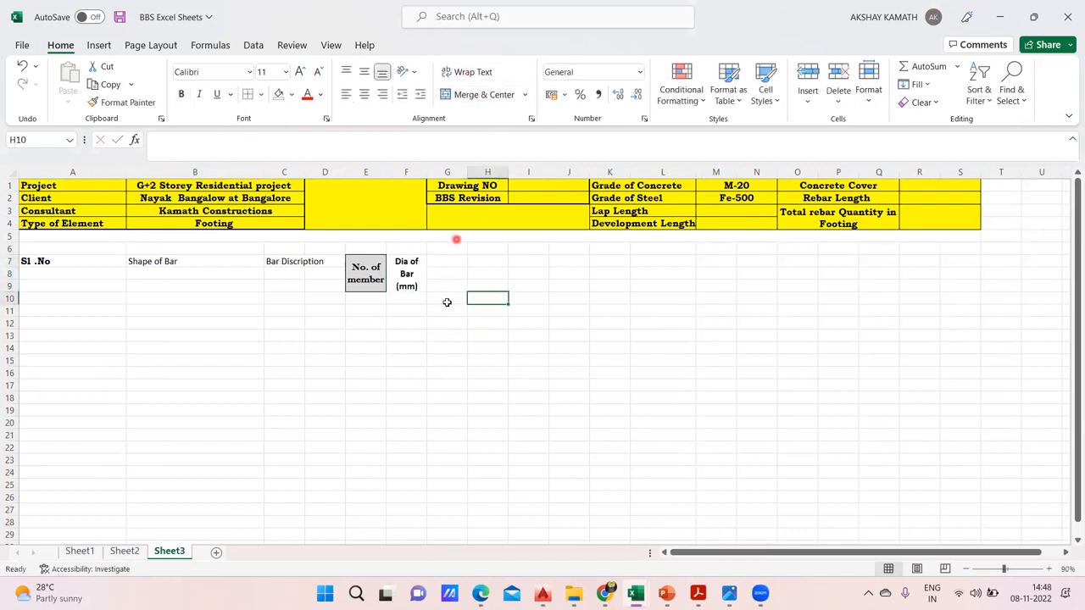
Check the headings on Sheet2, and merge and center G7:G9, H7:H9, I7:I9 and J7:J9 as separate cells on Sheet3
left_click(125, 551)
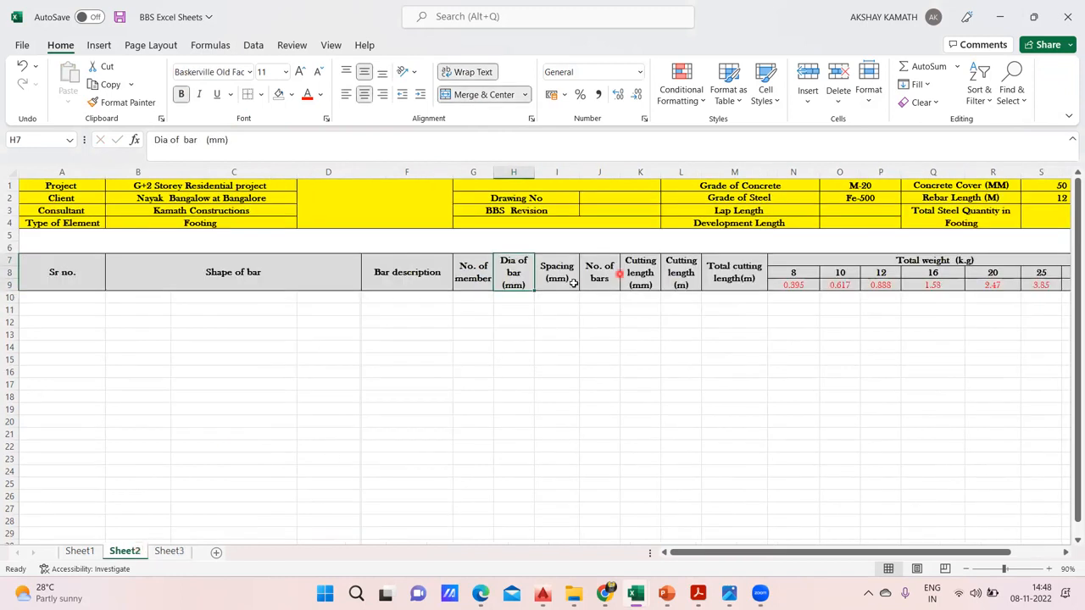
left_click(169, 551)
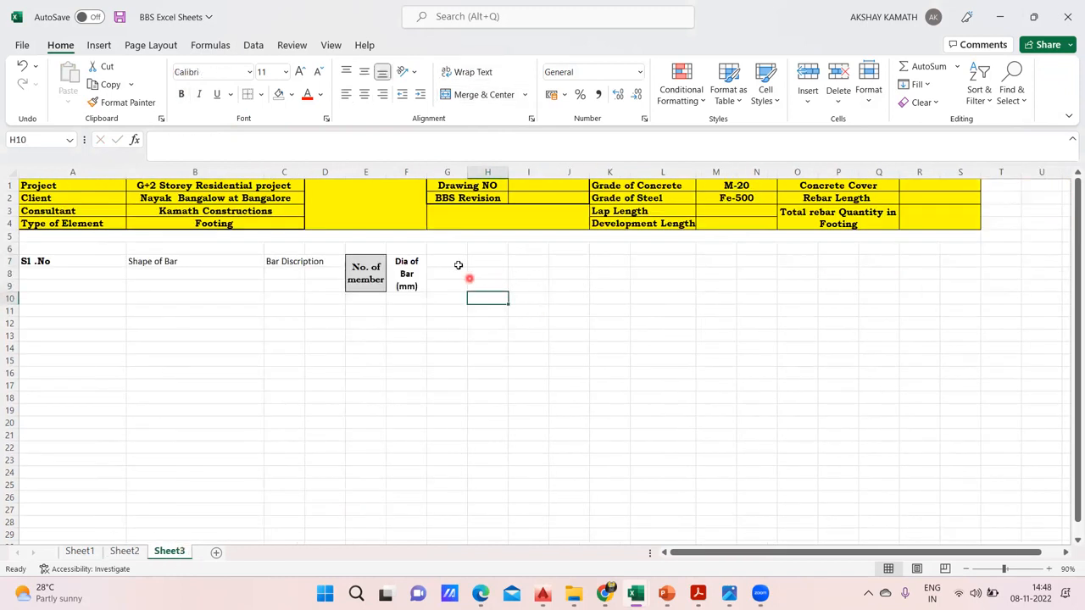
left_click_drag(449, 258, 448, 286)
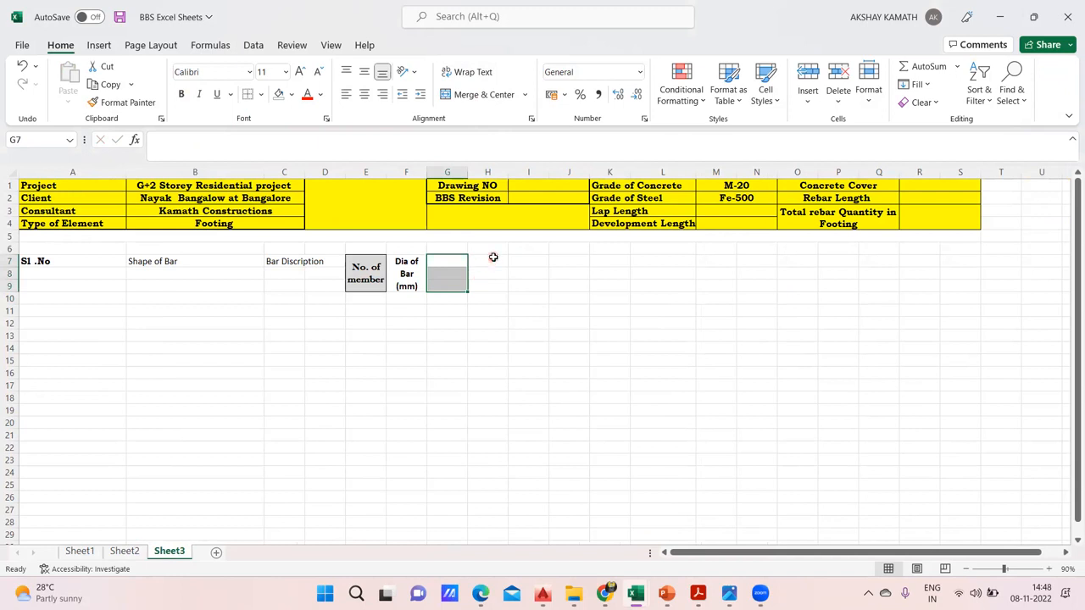
left_click(457, 284)
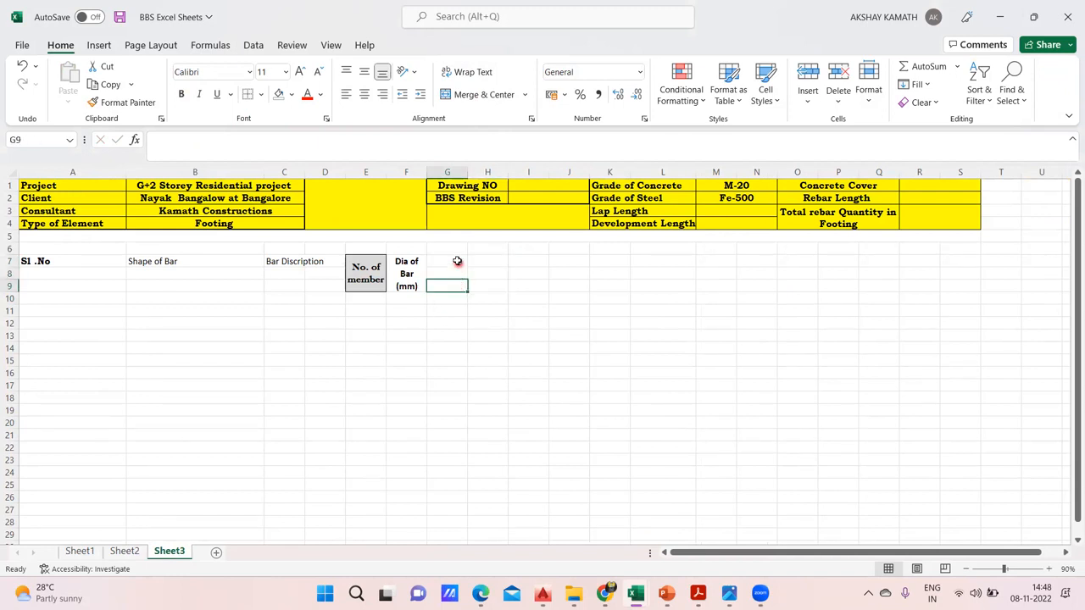
left_click_drag(456, 262, 506, 294)
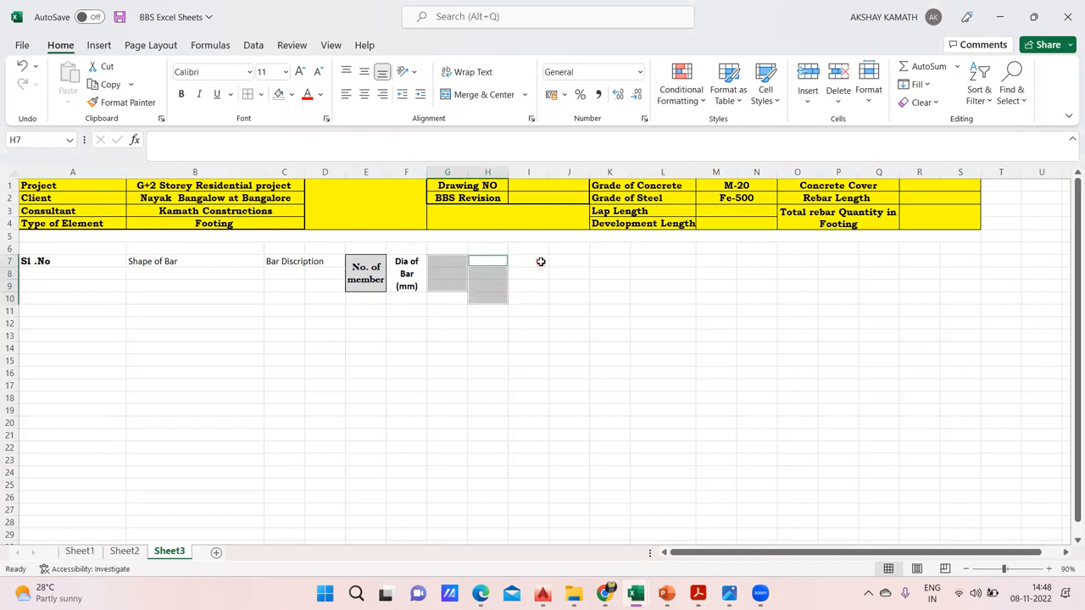
left_click(502, 294)
left_click_drag(449, 263, 576, 287)
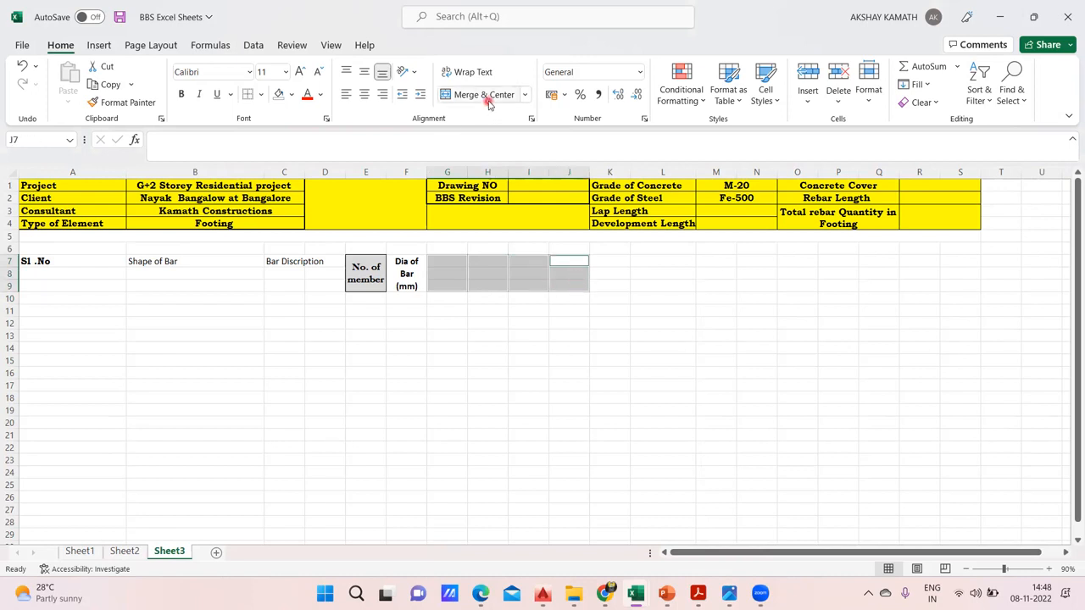
left_click(526, 346)
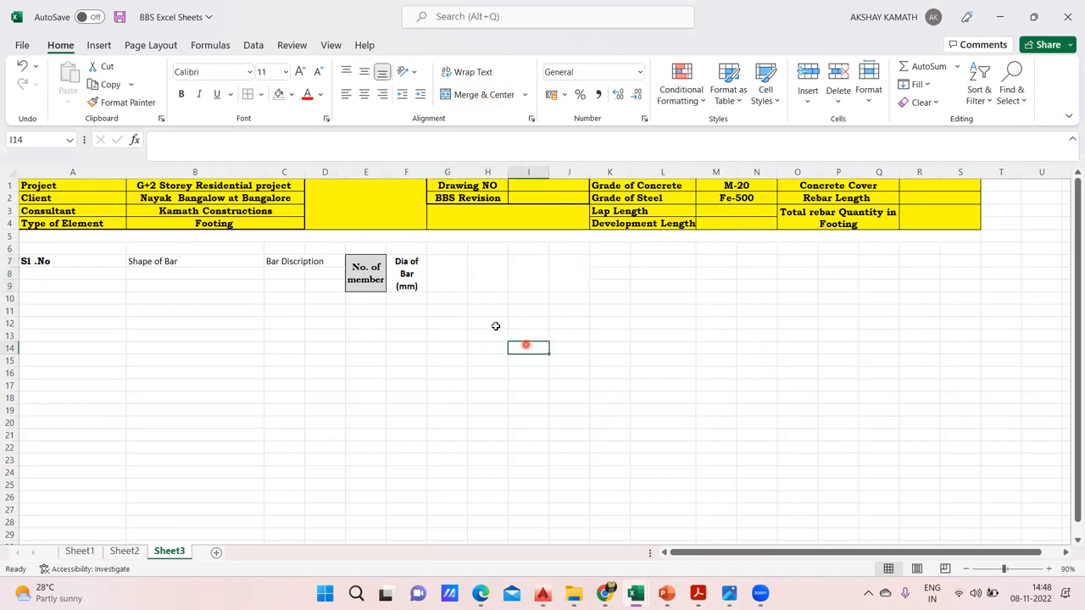
Check the spacing heading on Sheet2, and enter "Spacing (mm)" in cell G7 of Sheet3
left_click(124, 552)
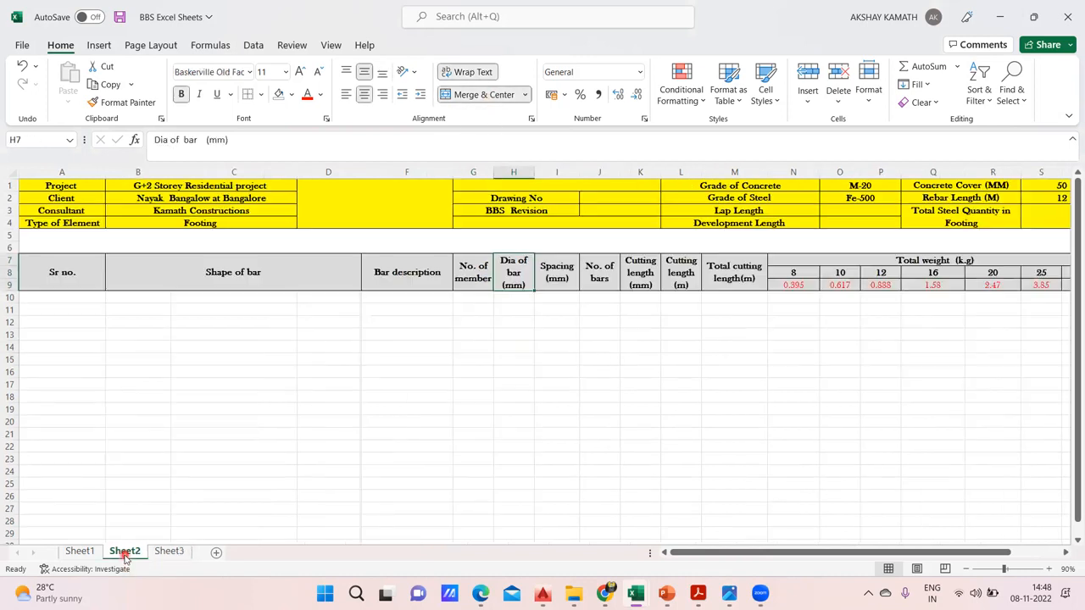
left_click(174, 552)
double_click(444, 276)
type("S")
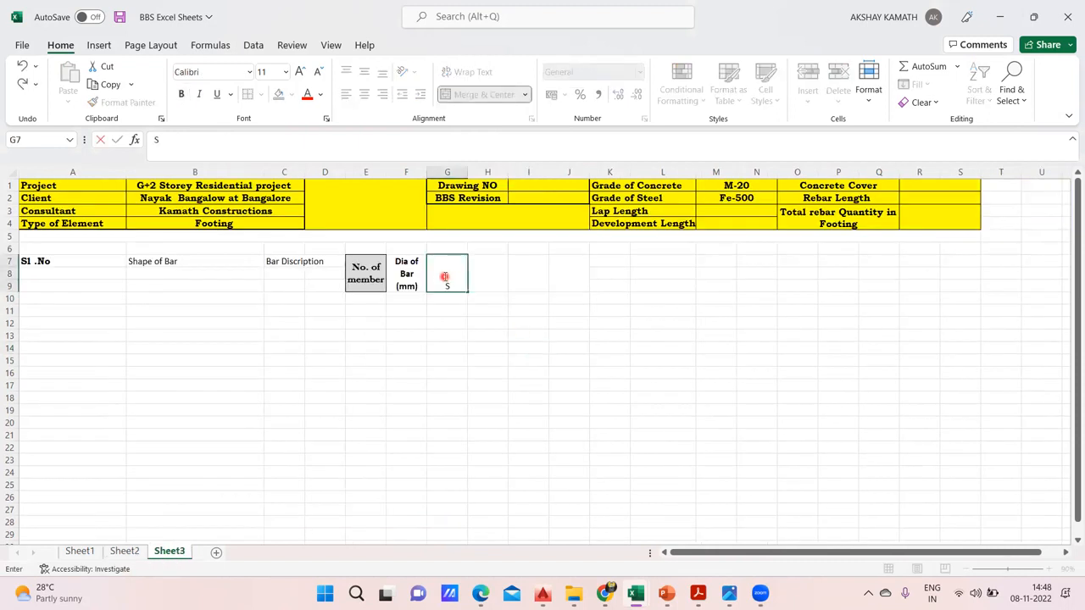
type("pacing (mm)")
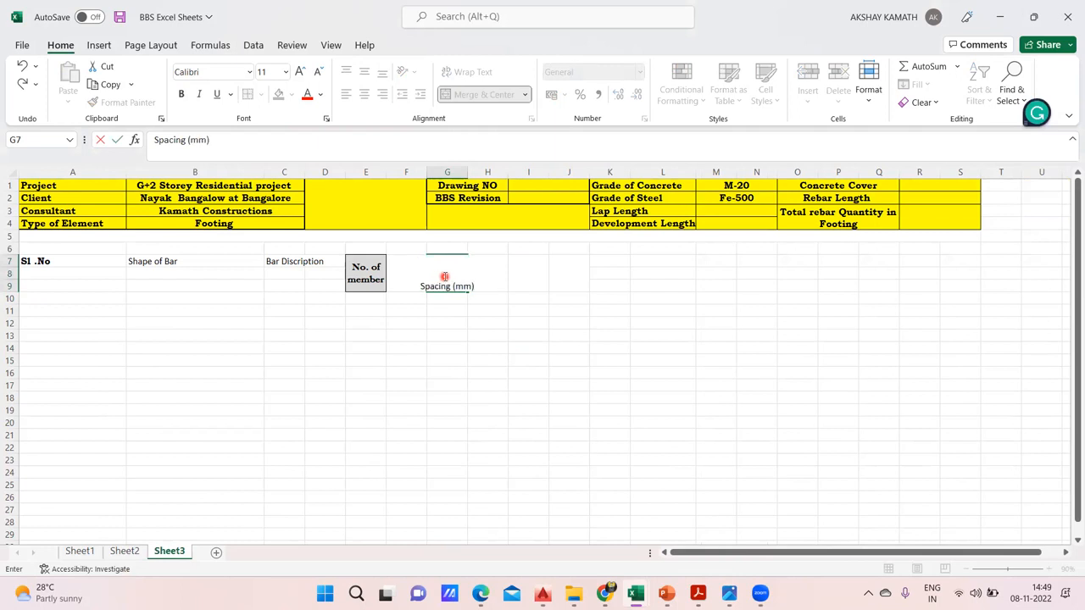
key("Return")
Wrap the text of the "Spacing (mm)" heading in G7, make it bold and align it vertically to the middle
left_click(444, 278)
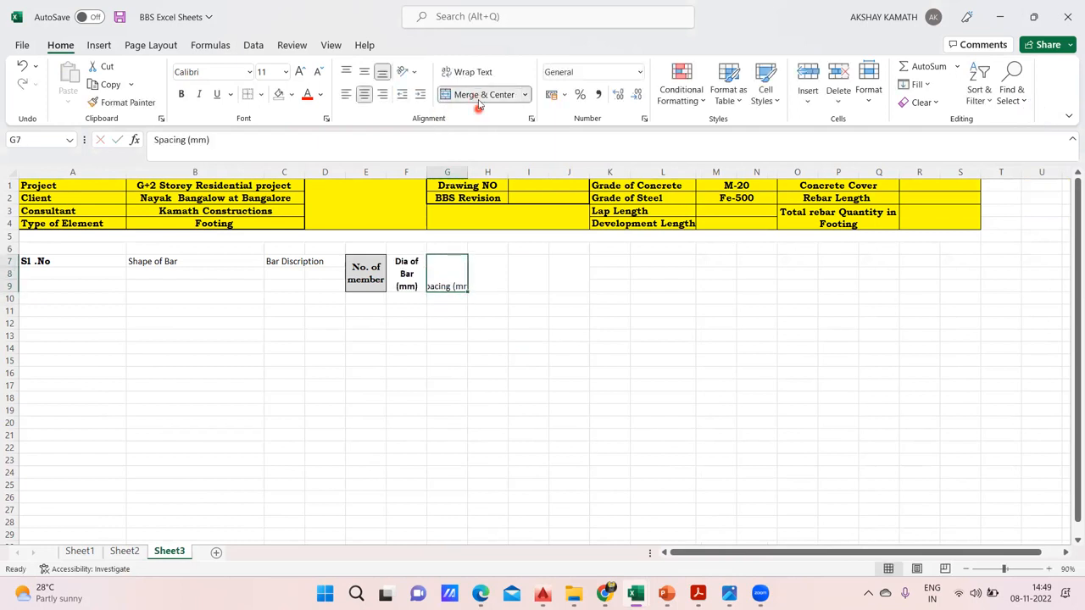
left_click(472, 72)
left_click(180, 94)
left_click(519, 356)
left_click(453, 273)
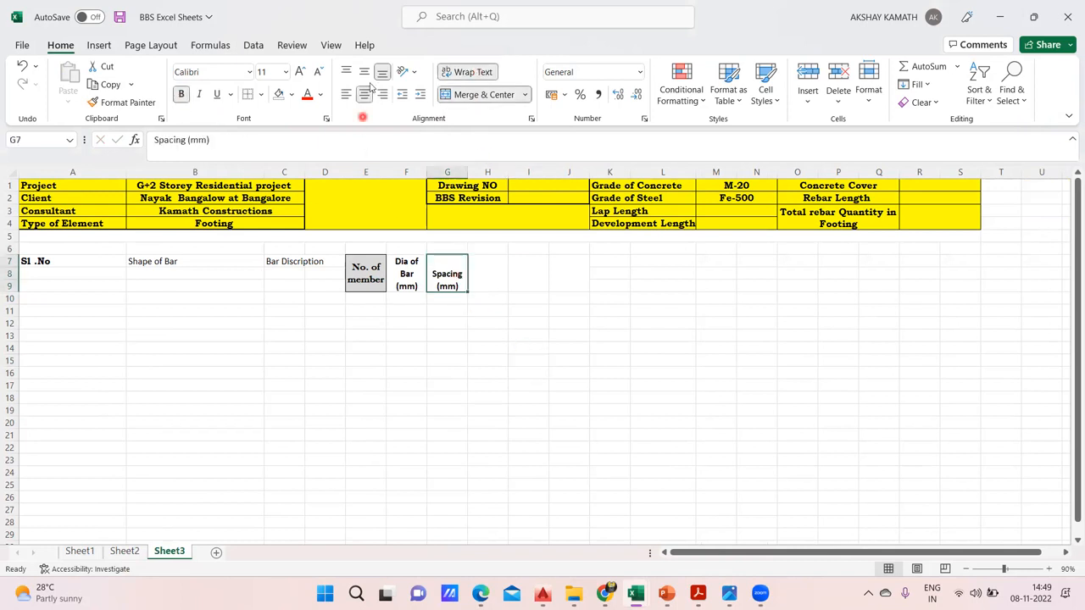
left_click(365, 73)
left_click(598, 359)
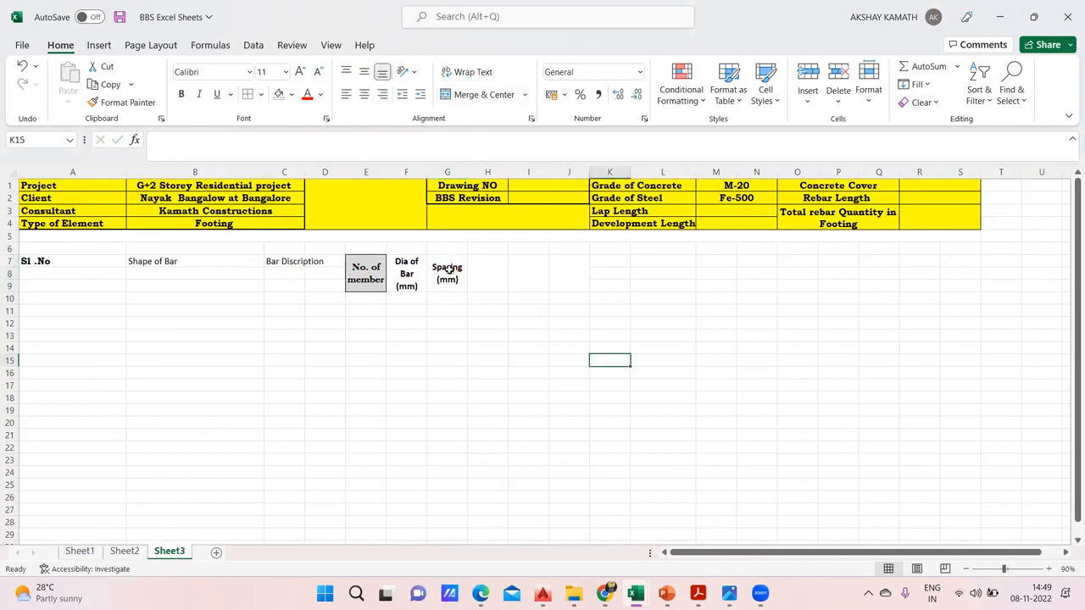
Format the merged heading cells H7, I7 and J7 with middle alignment, wrapped text and bold
left_click(447, 269)
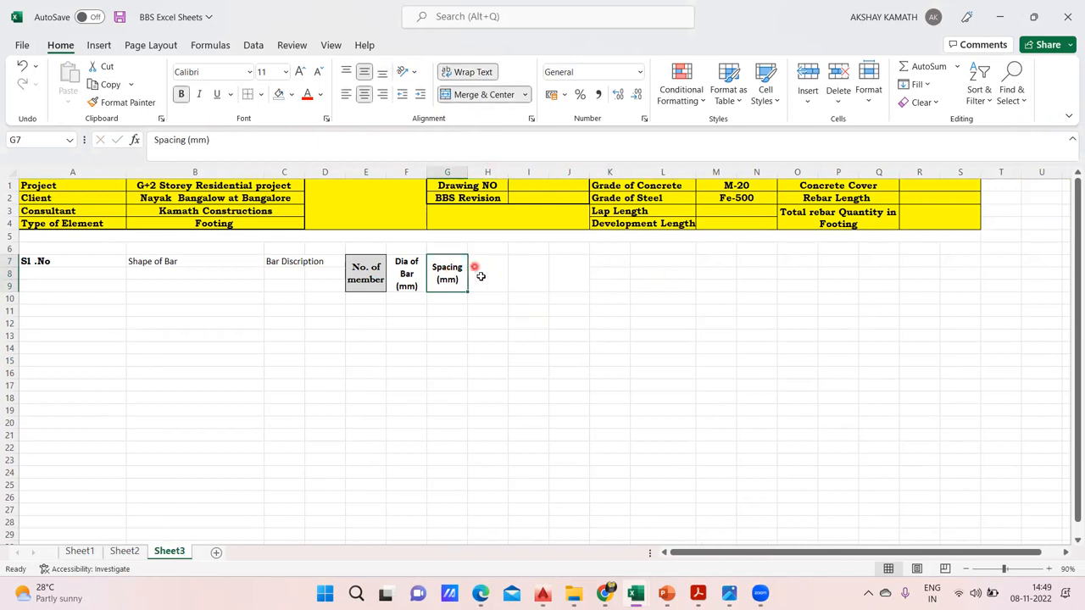
left_click_drag(472, 264, 559, 277)
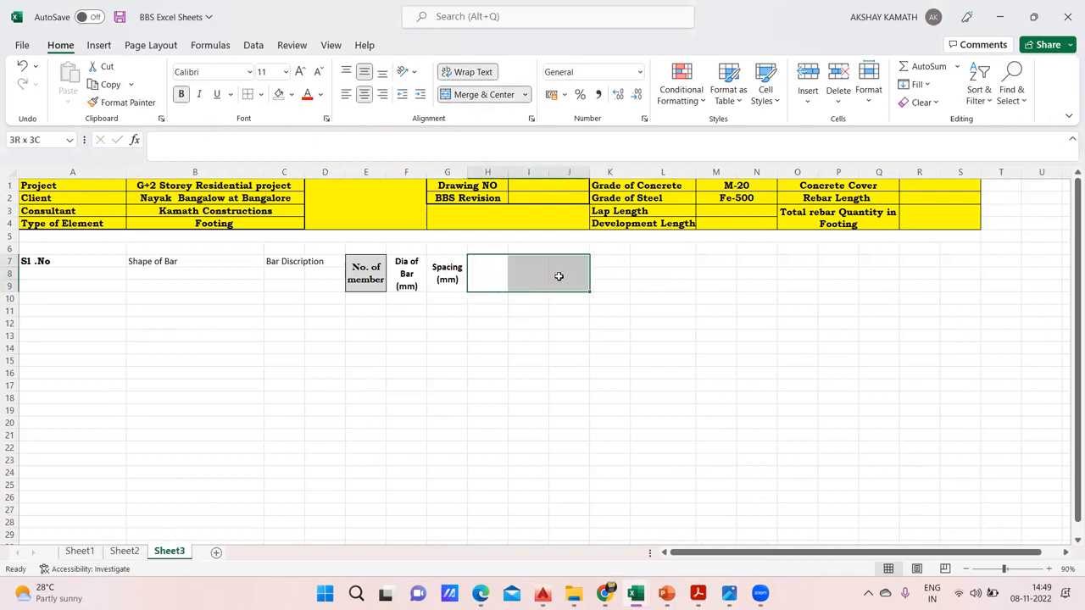
left_click(363, 73)
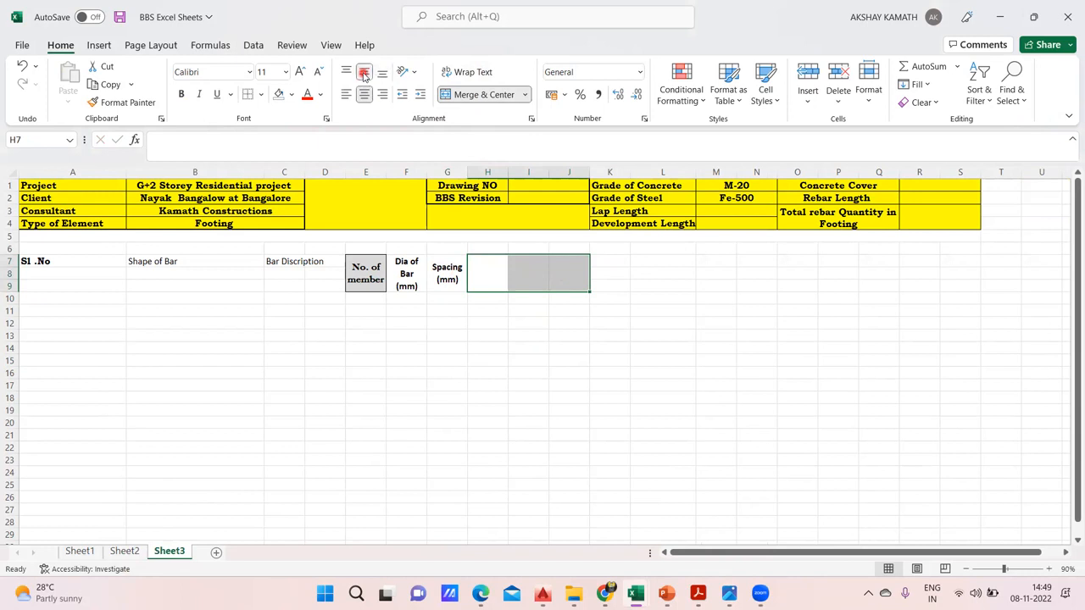
left_click(496, 75)
left_click(182, 94)
left_click(581, 337)
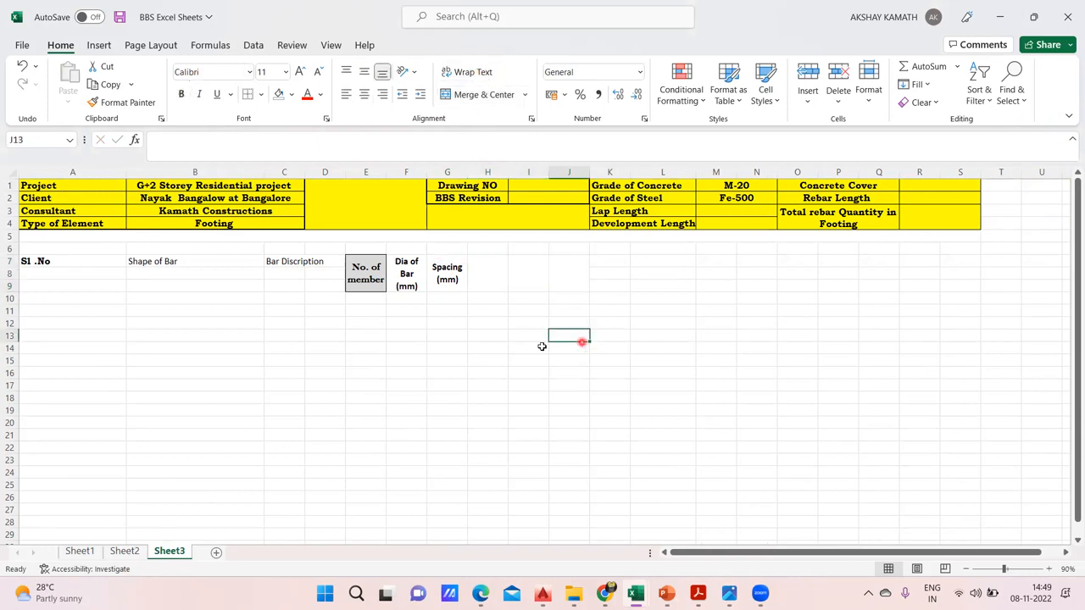
Check the bar count heading on Sheet2, and enter "No of Bars" in cell H7 of Sheet3
left_click(124, 551)
left_click(169, 551)
double_click(479, 272)
type("No of BArs")
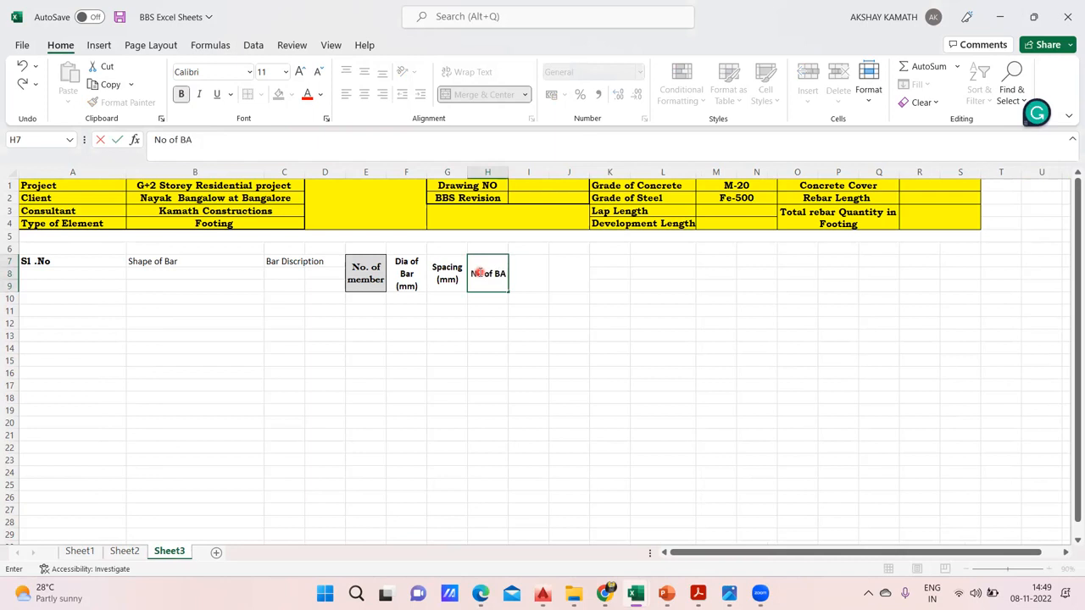
left_click(640, 388)
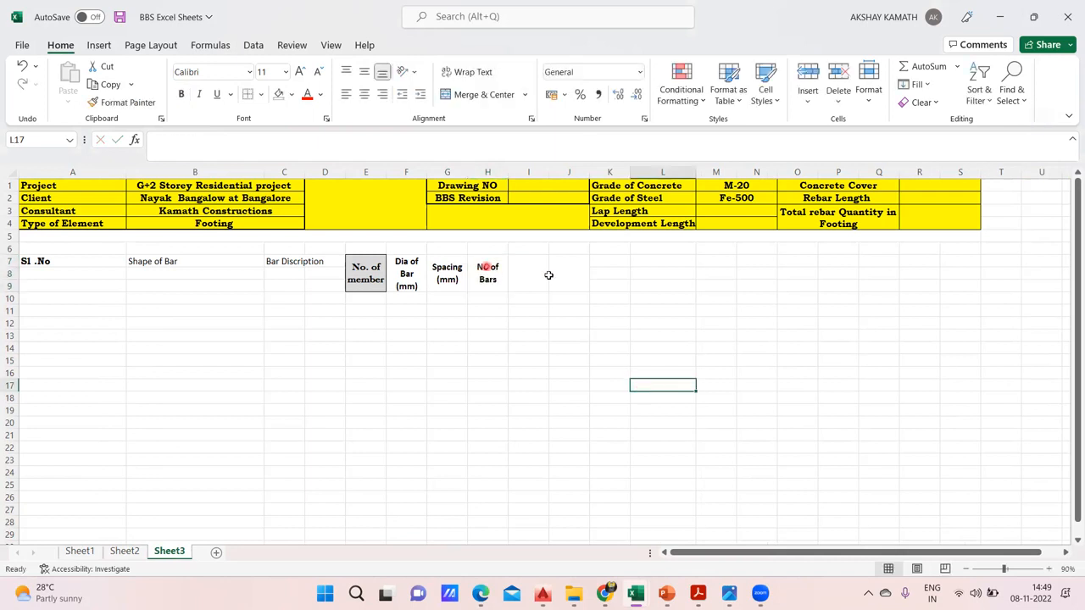
Check the cutting length heading on Sheet2, and enter "Cutting Length (mm)" in cell I7 of Sheet3
left_click(127, 552)
left_click(170, 552)
double_click(539, 267)
type("Cutting Length ")
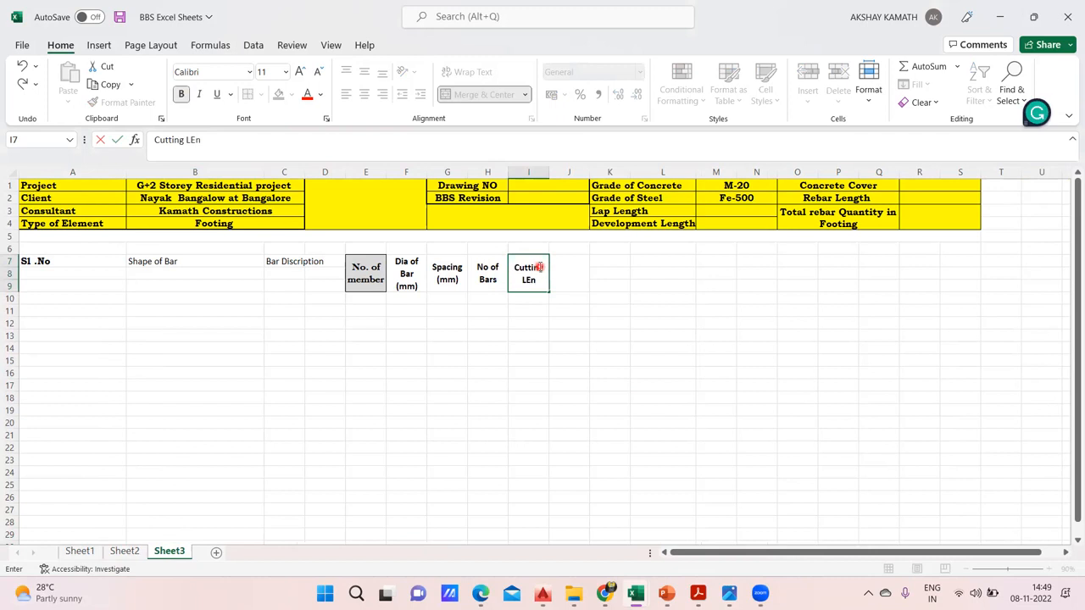
type("(mm")
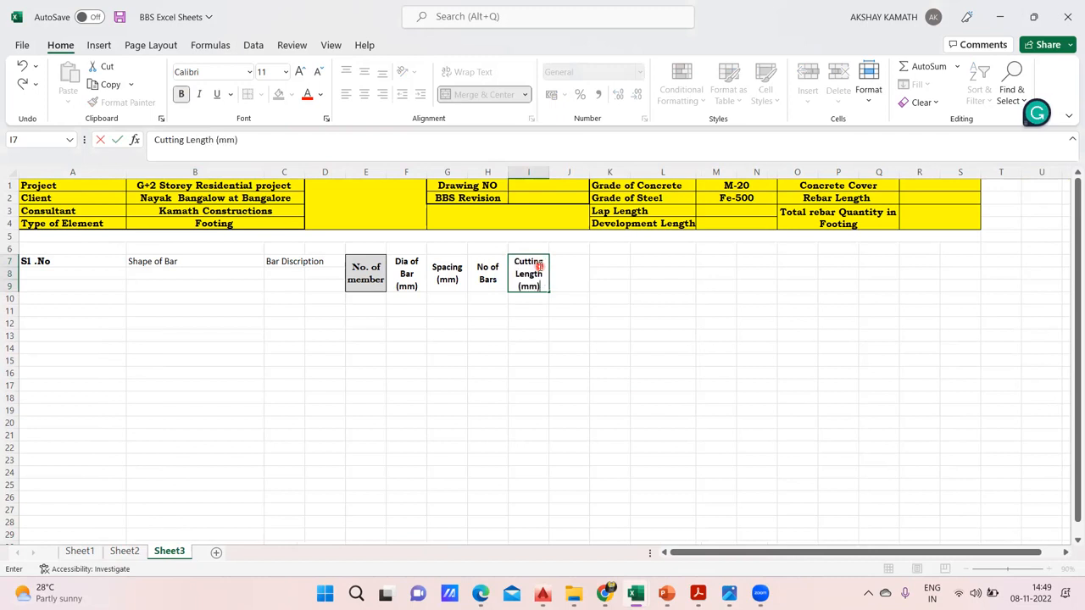
left_click(609, 346)
Copy the I7 heading of Sheet3 into J7 and change its unit so it reads "Cutting Length (m)", as on Sheet2
left_click(125, 552)
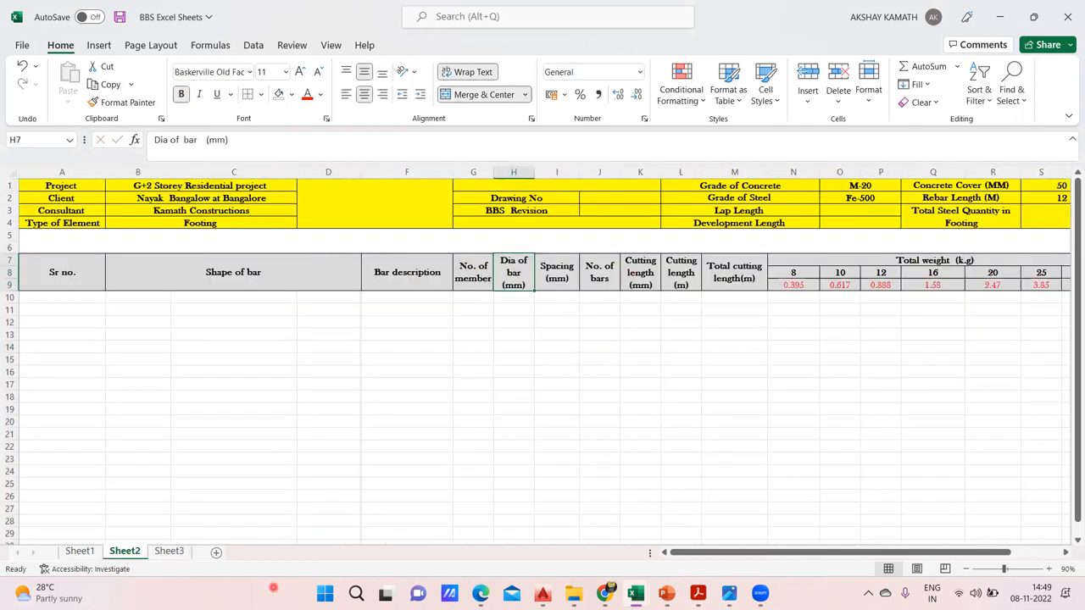
left_click(169, 552)
left_click(540, 274)
key("ctrl+c")
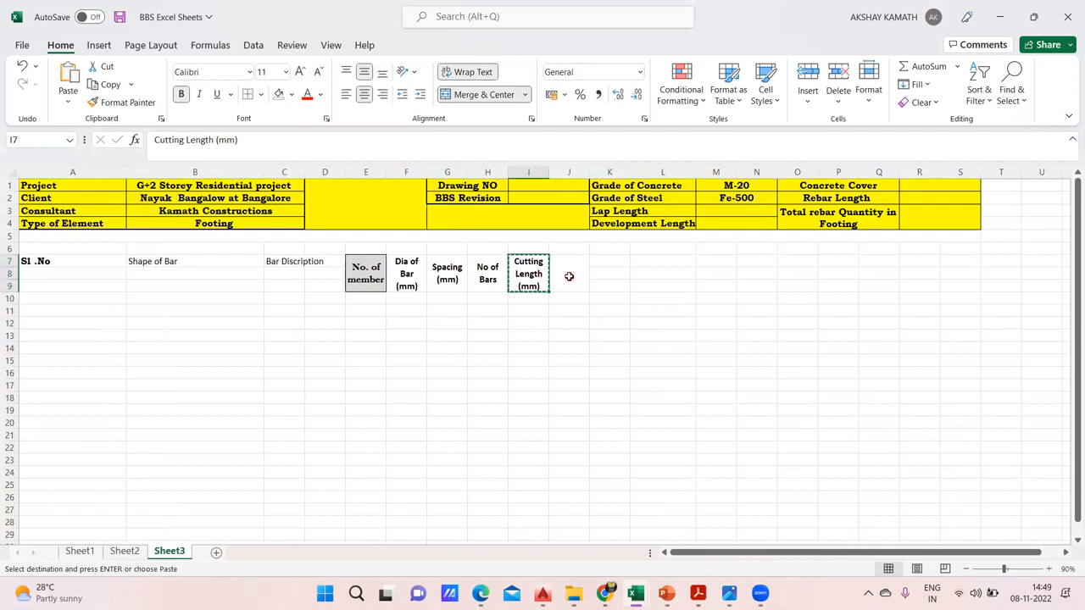
left_click(568, 276)
key("ctrl+v")
double_click(584, 287)
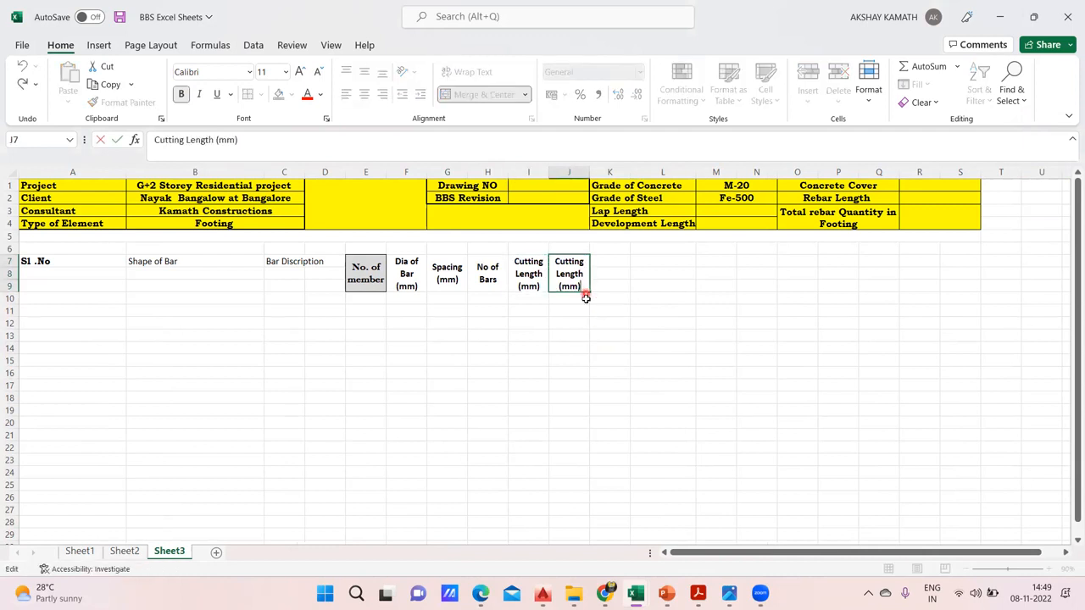
key("BackSpace")
key("BackSpace")
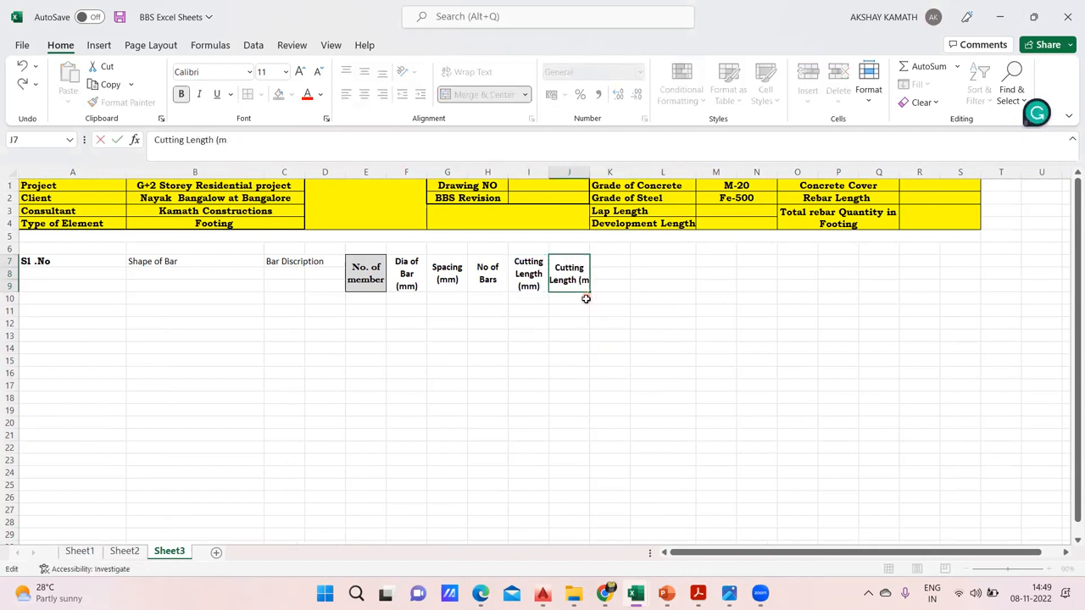
type(")")
key("Return")
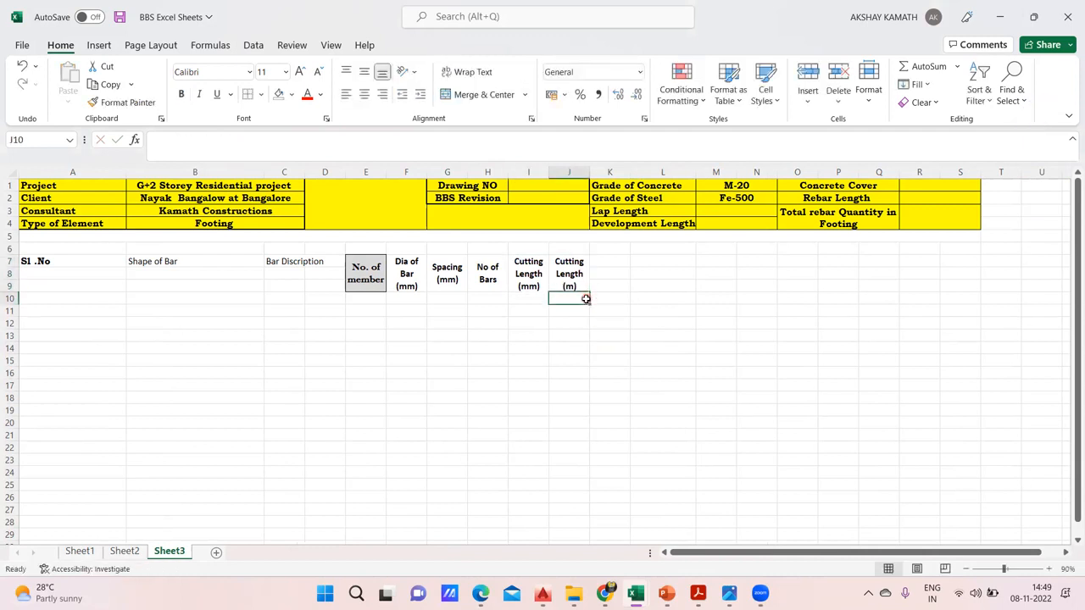
Check the total cutting length heading on Sheet2, and merge and center K7:K9 on Sheet3 with middle alignment and wrapped text
left_click(124, 552)
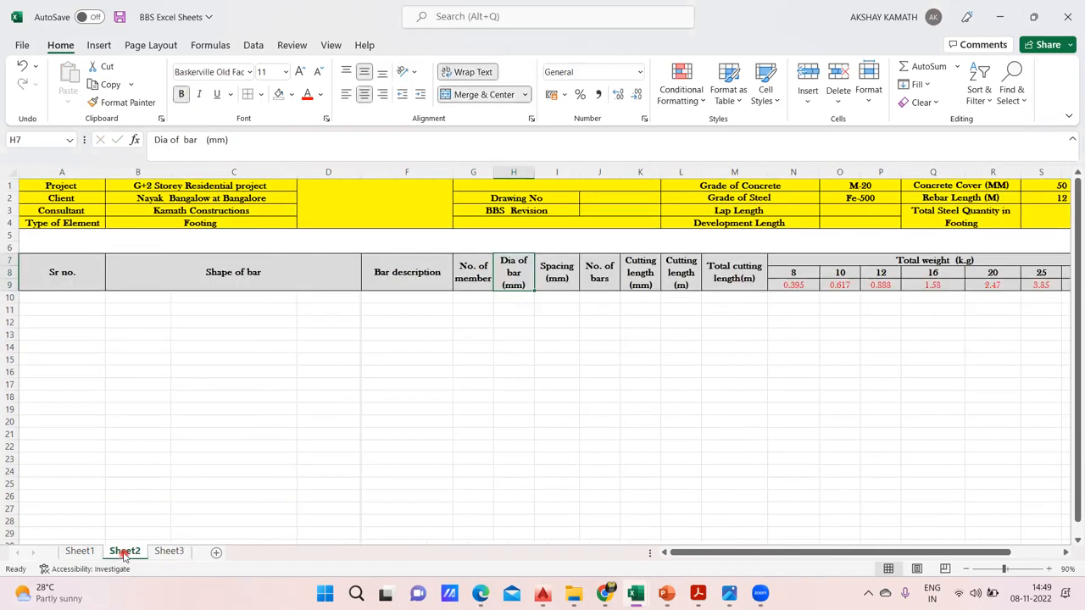
left_click(738, 278)
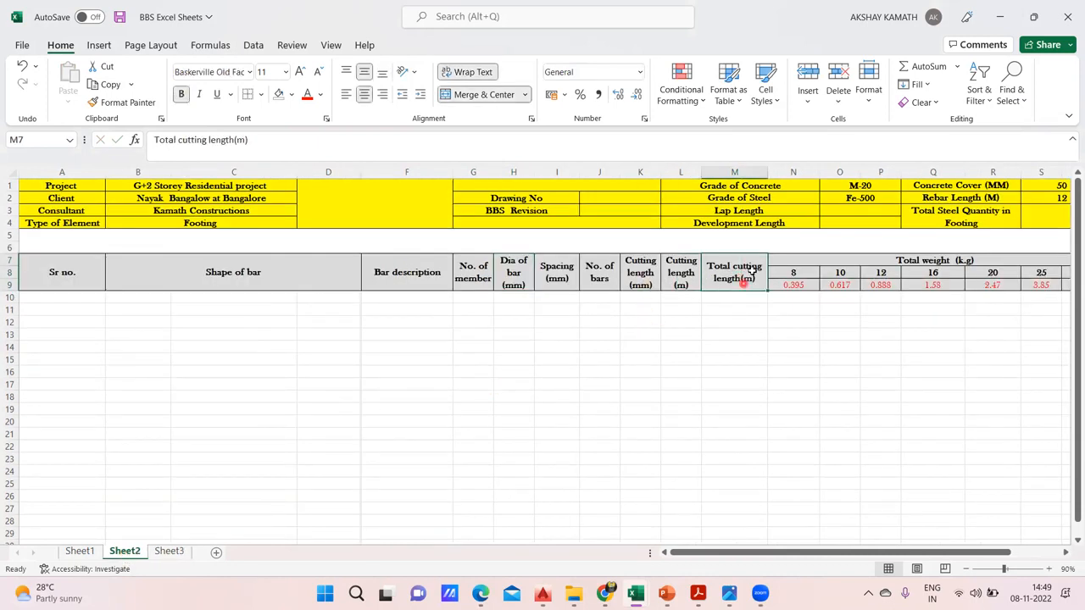
left_click(175, 551)
left_click_drag(617, 273, 621, 283)
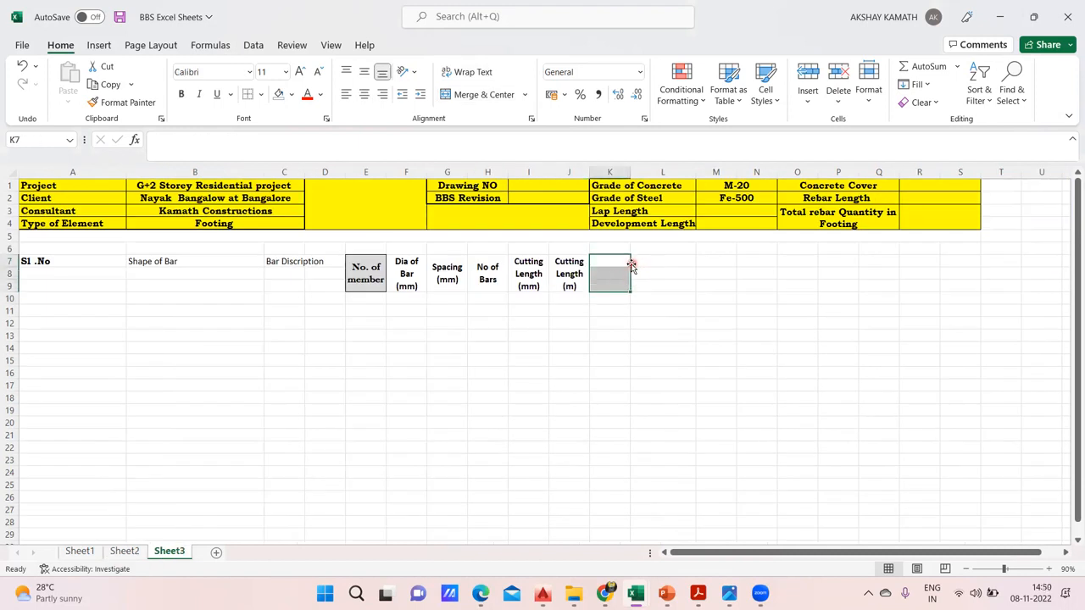
left_click(479, 94)
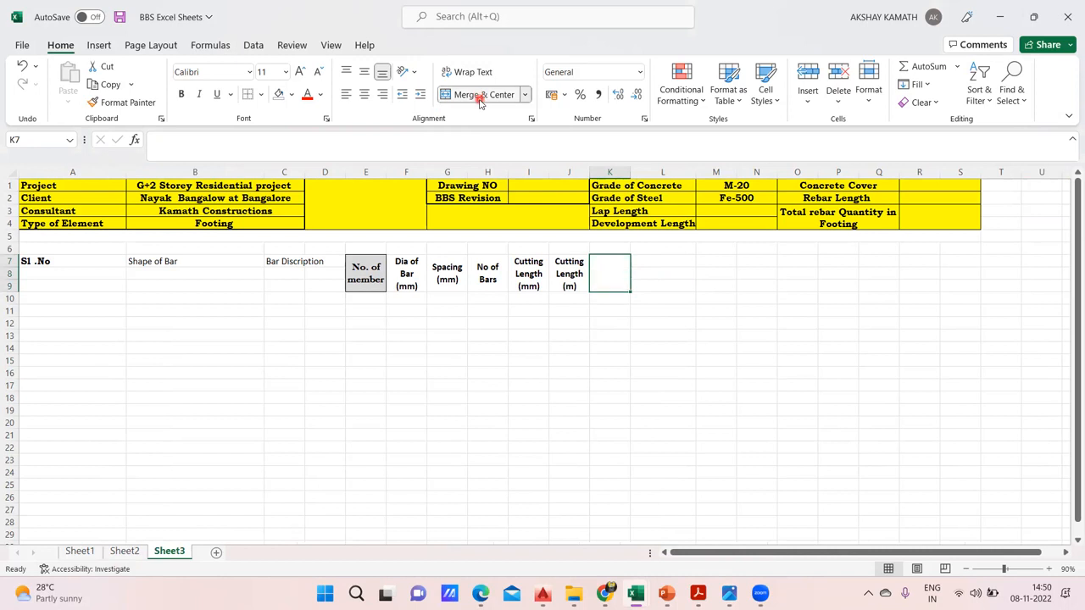
left_click(365, 71)
left_click(473, 72)
Enter "Total Cutting Length (m)" in cell K7 and make the heading bold
double_click(607, 260)
type("Total Cutting LEngth (M")
key("BackSpace")
type("m)")
key("Return")
left_click(607, 261)
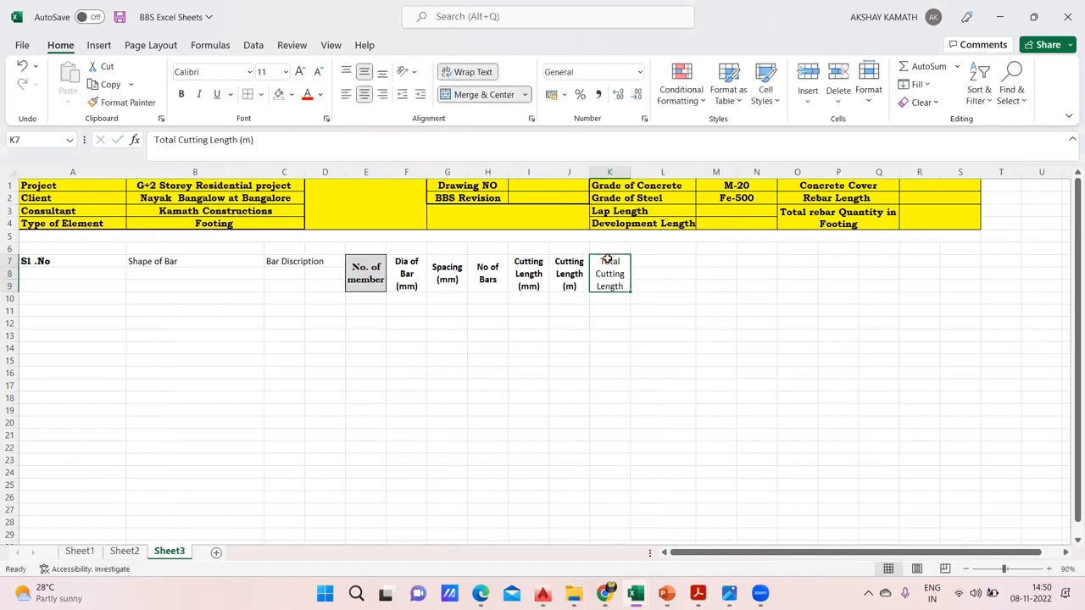
left_click(181, 94)
left_click(475, 371)
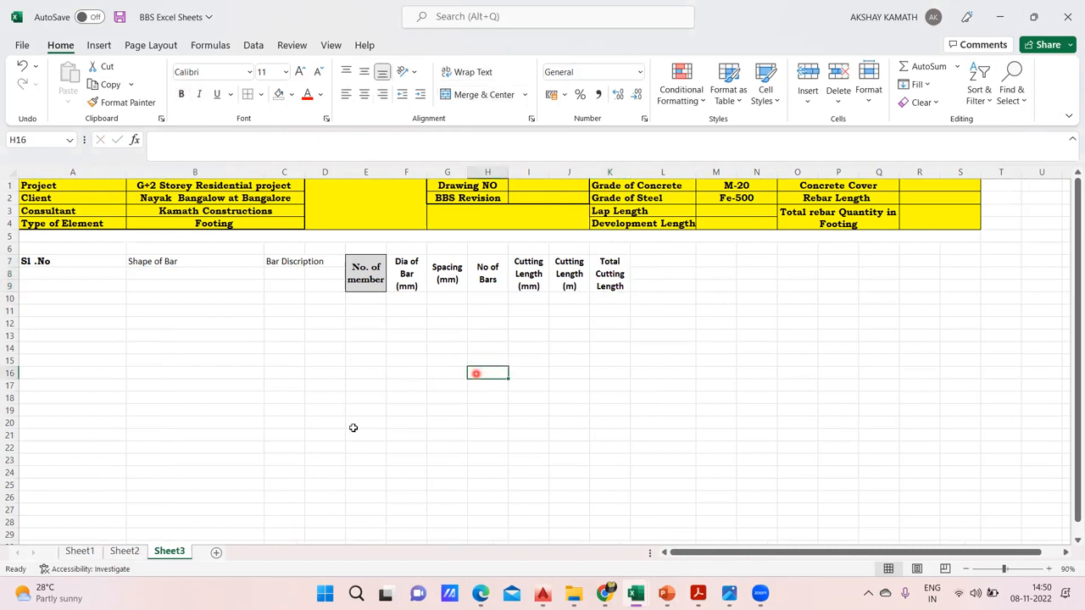
Widen column K so the full "Total Cutting Length (m)" heading fits in its wrapped cell
left_click(602, 284)
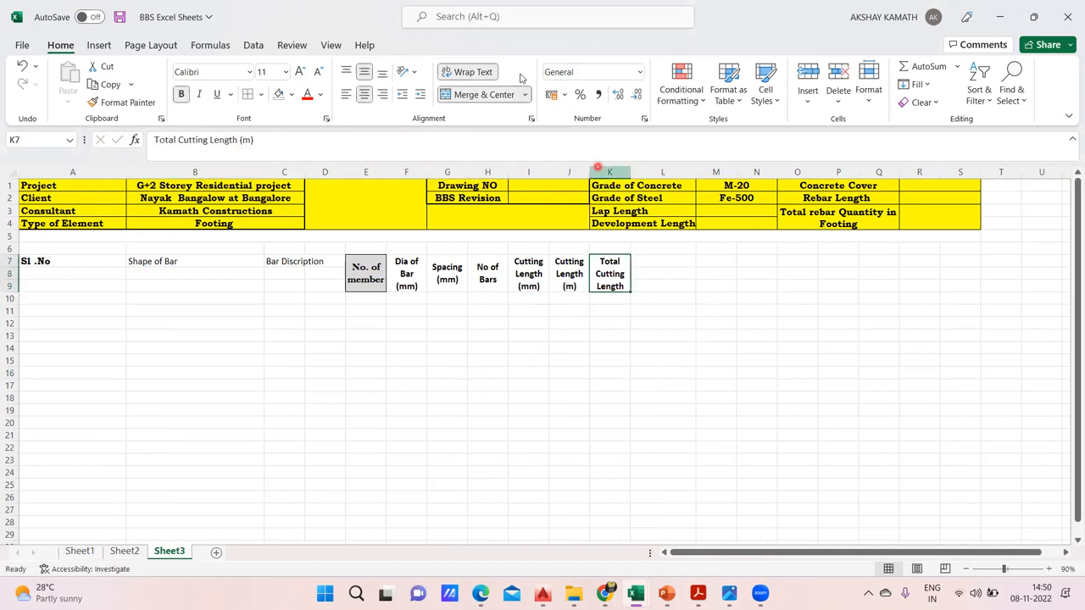
left_click(479, 73)
left_click(479, 73)
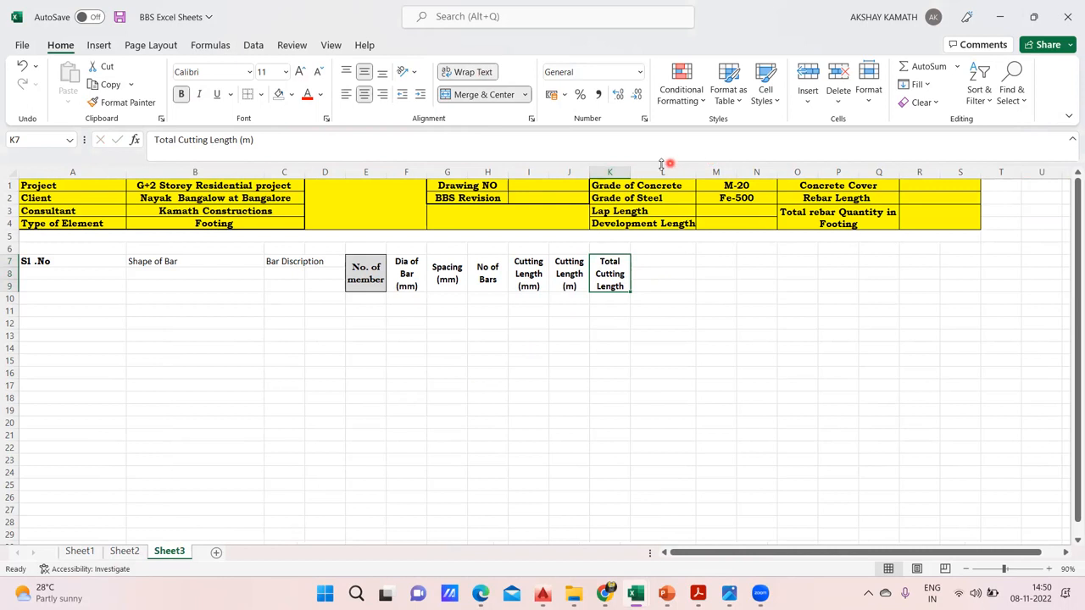
left_click_drag(631, 164, 654, 164)
left_click(684, 298)
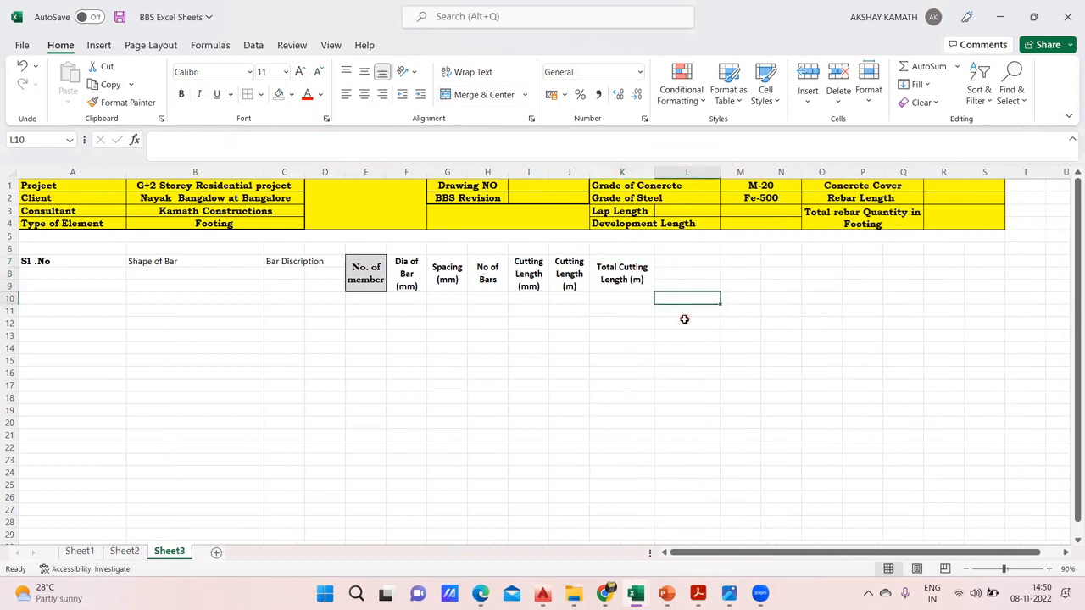
Widen columns G to J on Sheet3, and check the bar diameters under the total weight heading on Sheet2
left_click_drag(591, 173, 476, 176)
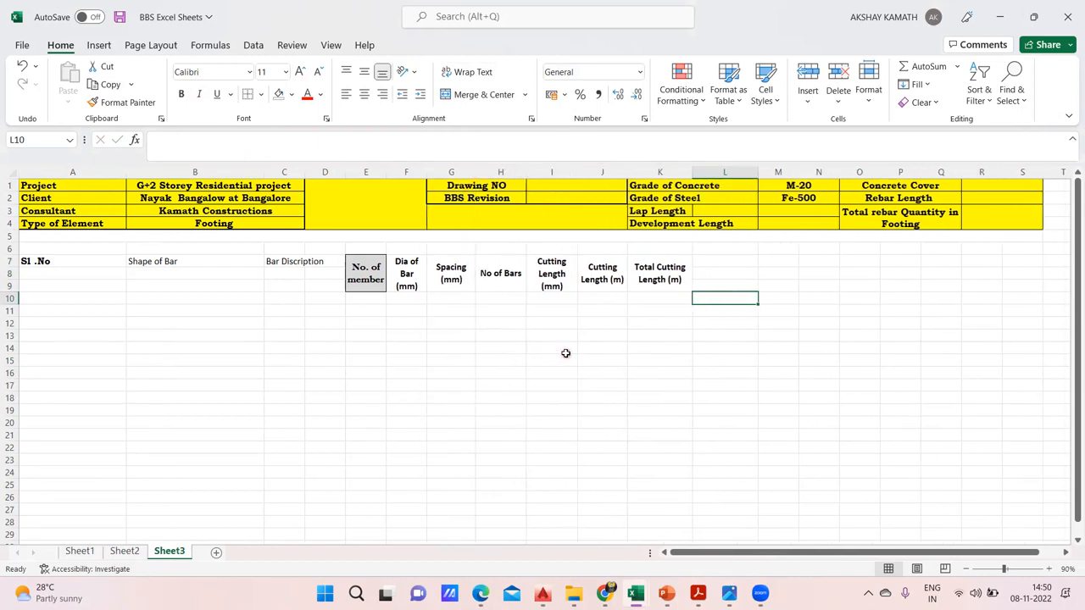
left_click(128, 552)
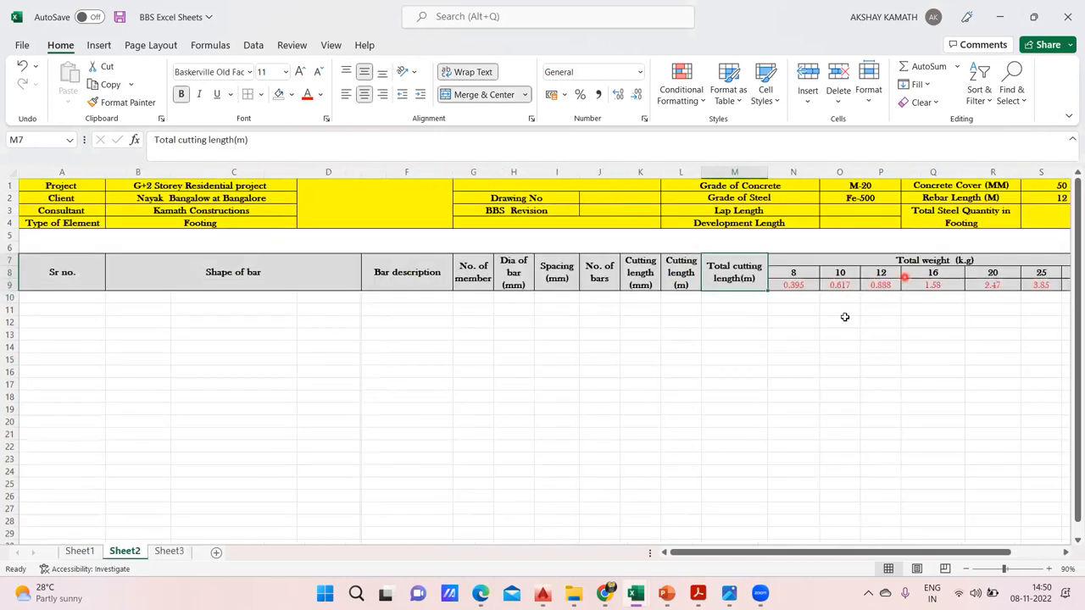
left_click_drag(812, 550, 831, 550)
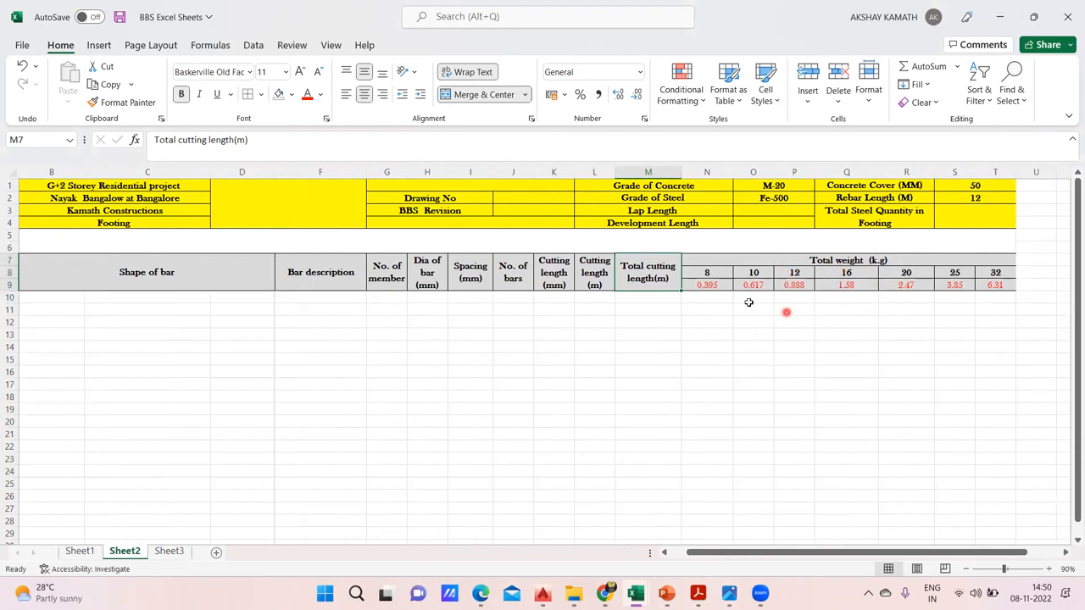
left_click(170, 551)
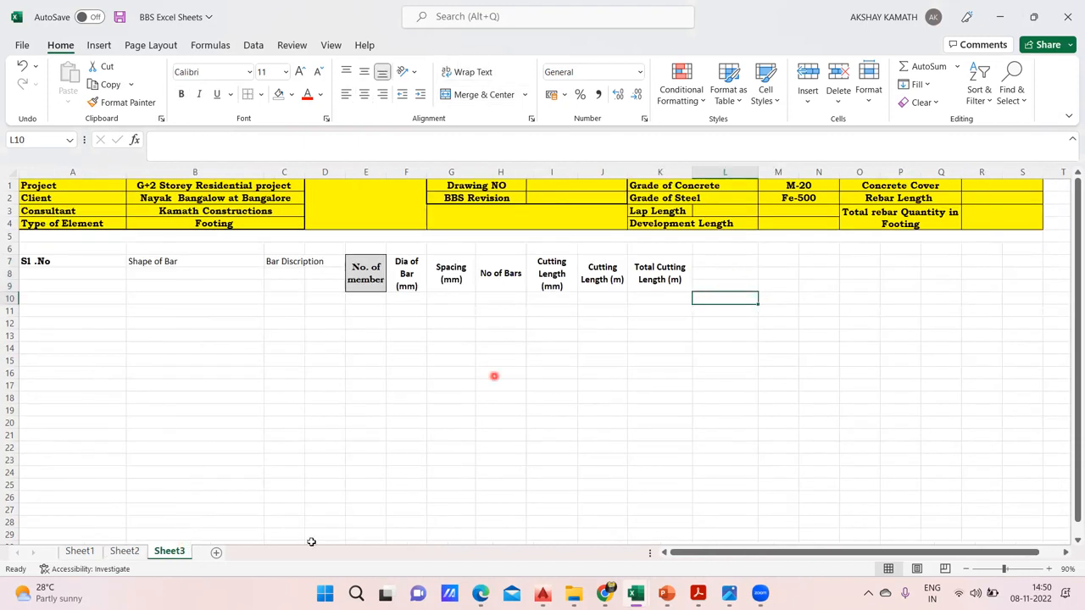
left_click(124, 551)
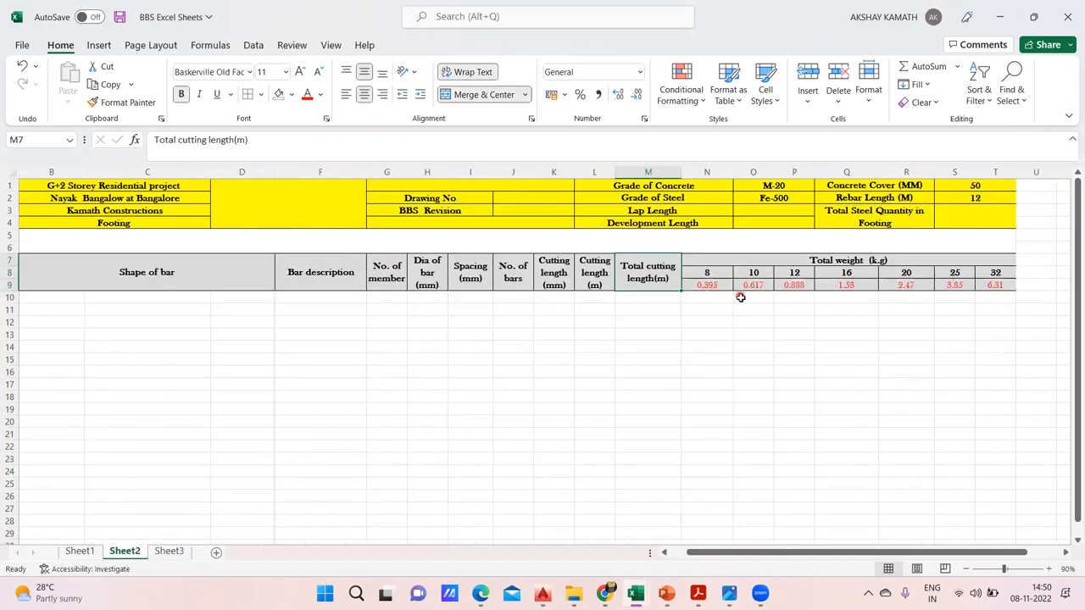
left_click(176, 556)
Enter the bar diameters 8, 10, 12 and 16 in cells L8 to O8 of Sheet3
left_click(680, 451)
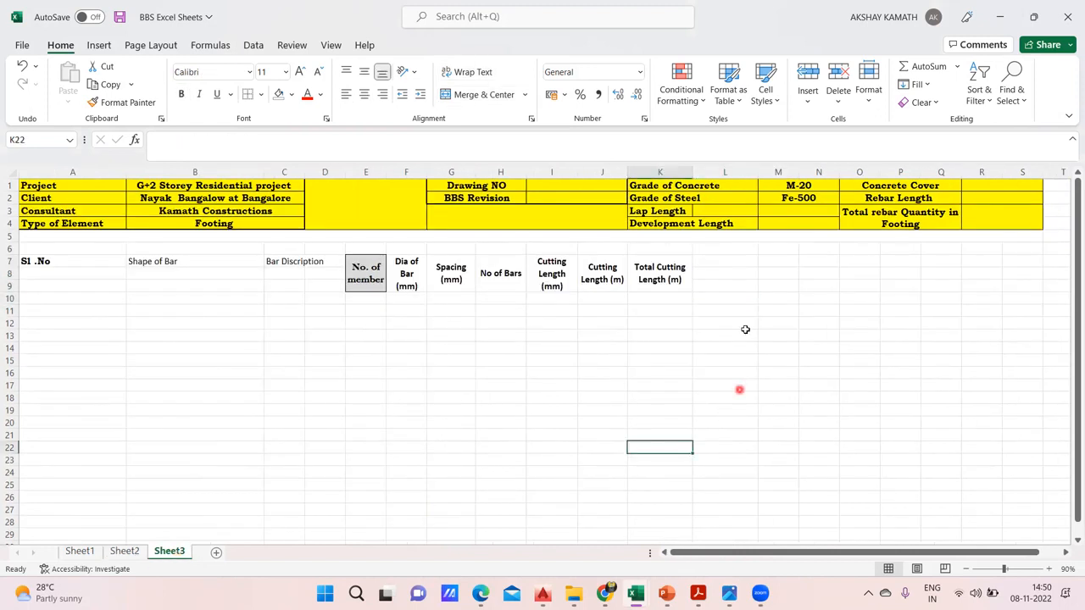
left_click(718, 270)
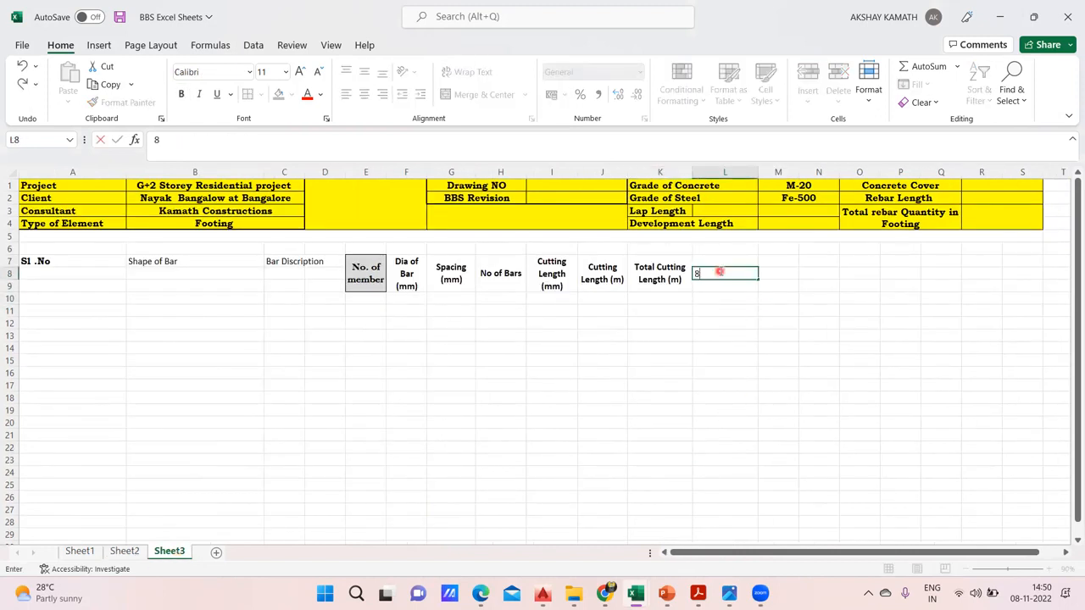
type("8")
left_click(846, 320)
left_click(784, 272)
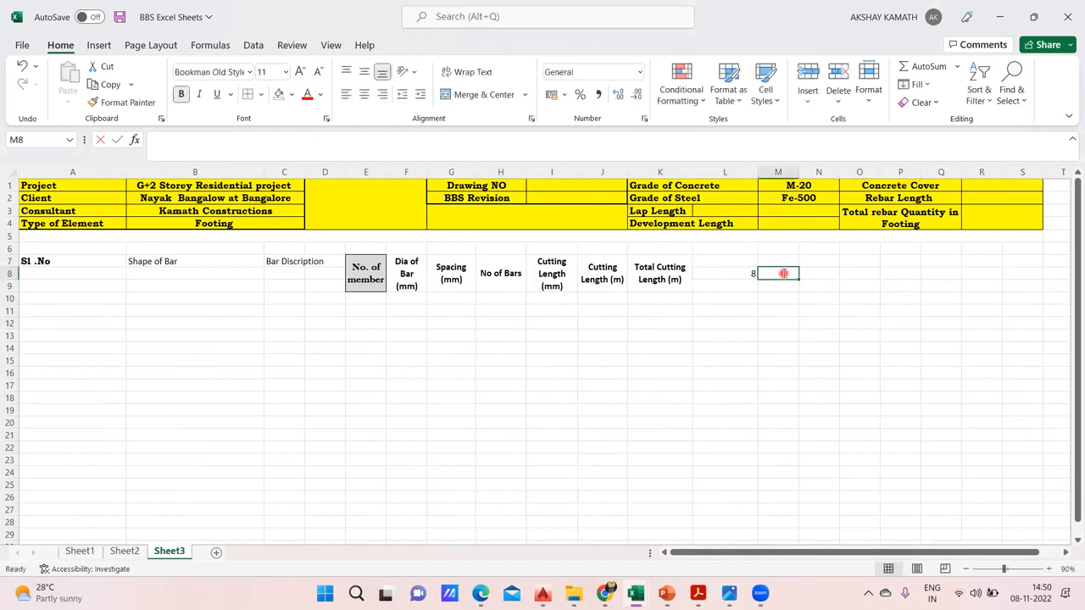
type("10")
key("Tab")
type("12")
key("Tab")
type("16")
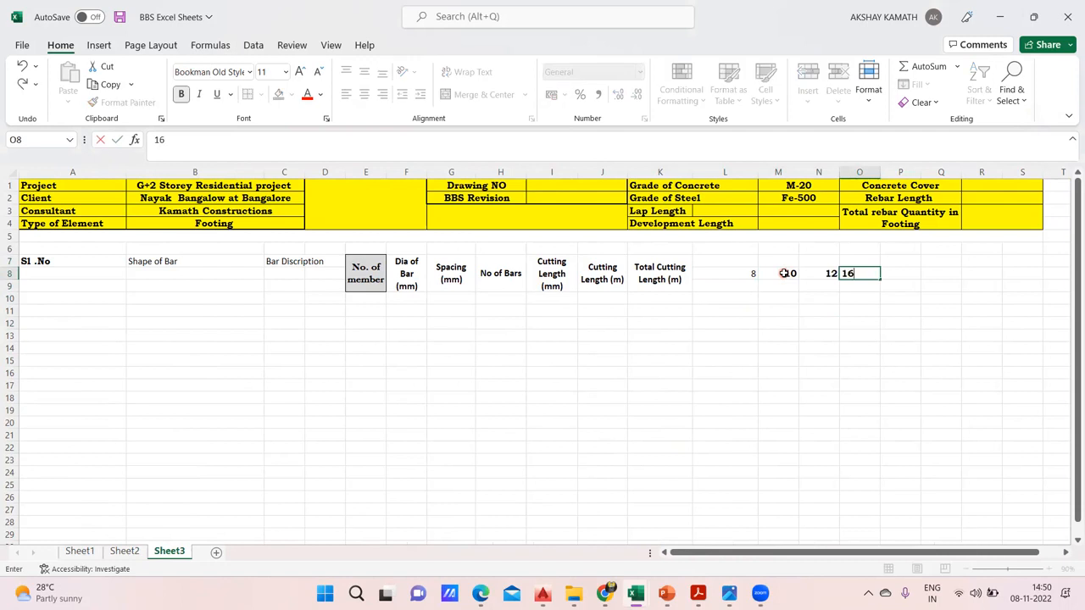
Complete the bar diameter row with 20, 25 and 32 in cells P8 to R8
key("Tab")
type("20")
key("Tab")
type("25")
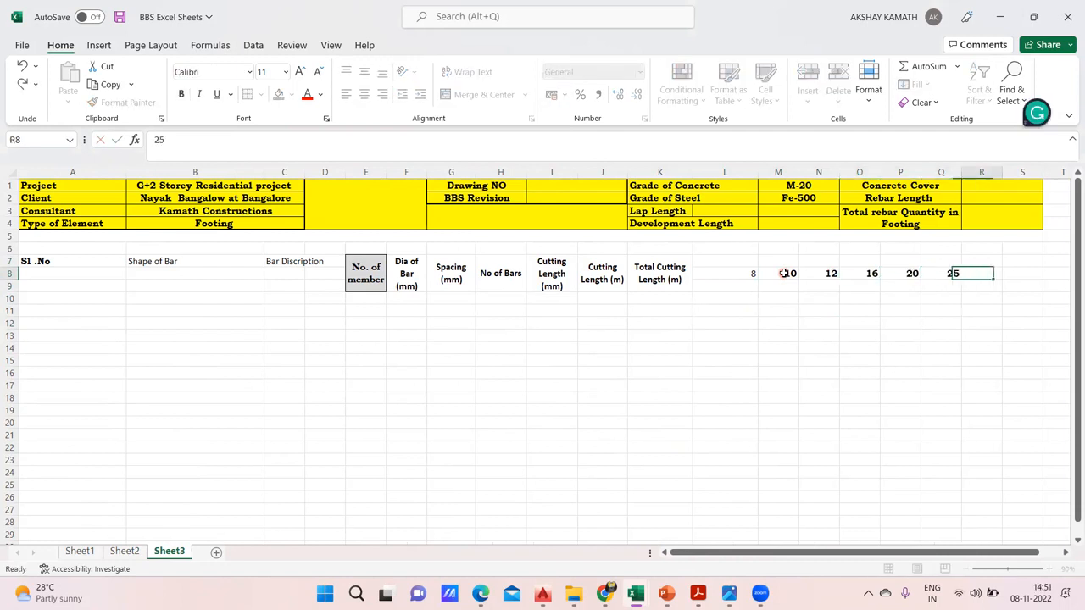
key("Tab")
type("32")
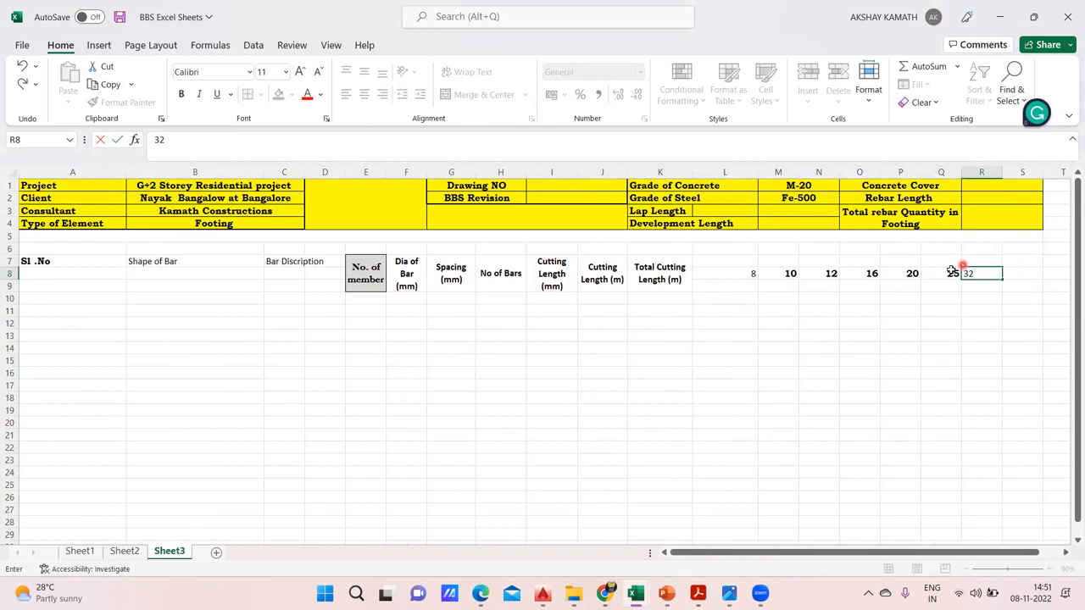
key("Tab")
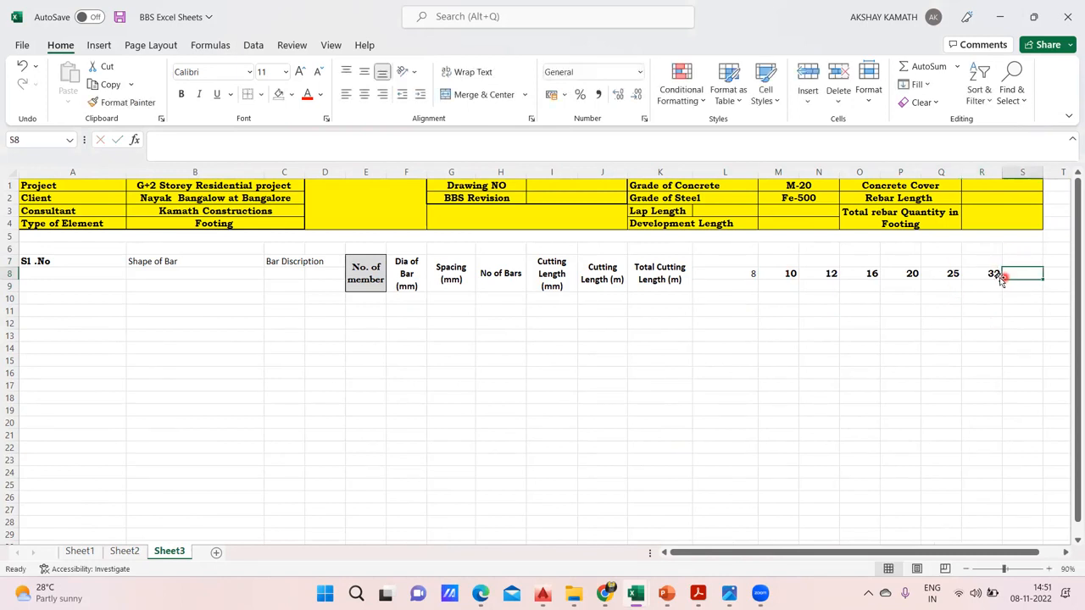
double_click(729, 286)
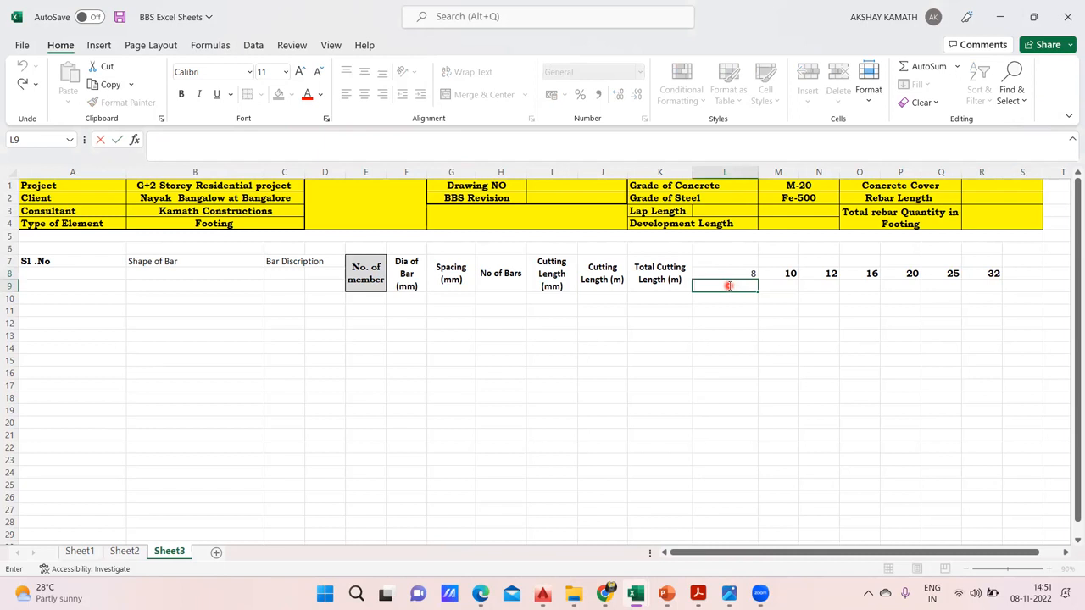
type("0.")
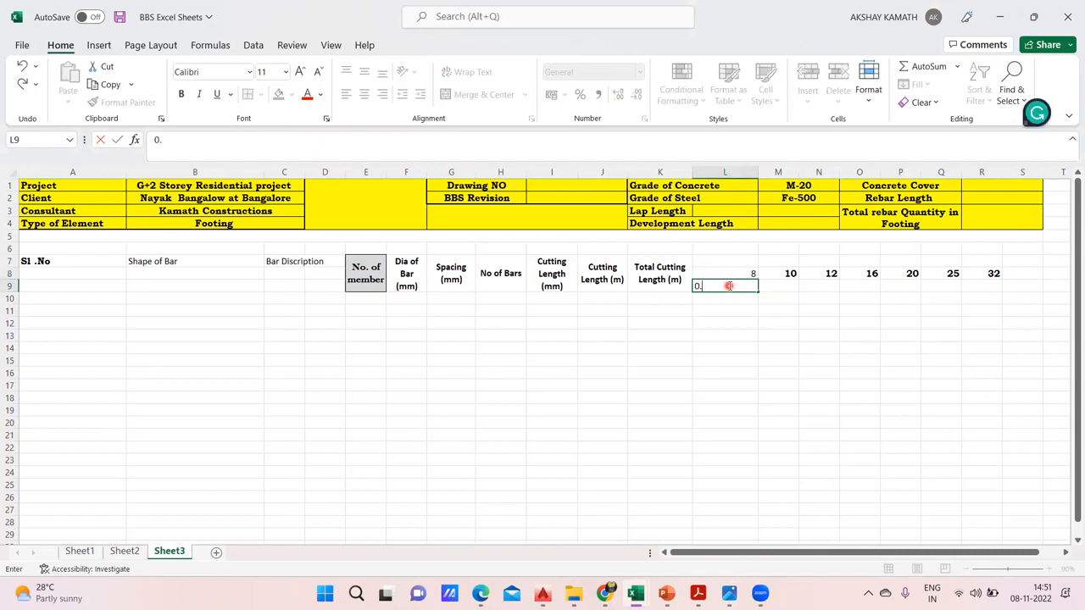
left_click(721, 321)
Look up the unit weight of the 8 mm bar on Sheet2 and enter 0.395 in cell L9 of Sheet3
left_click(123, 551)
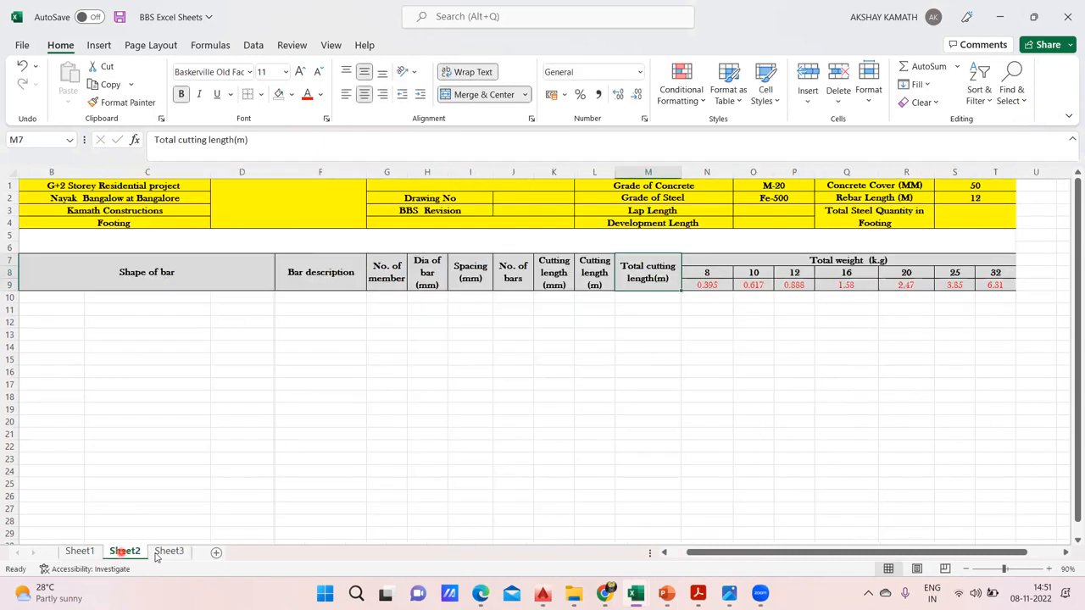
left_click(183, 556)
left_click(727, 286)
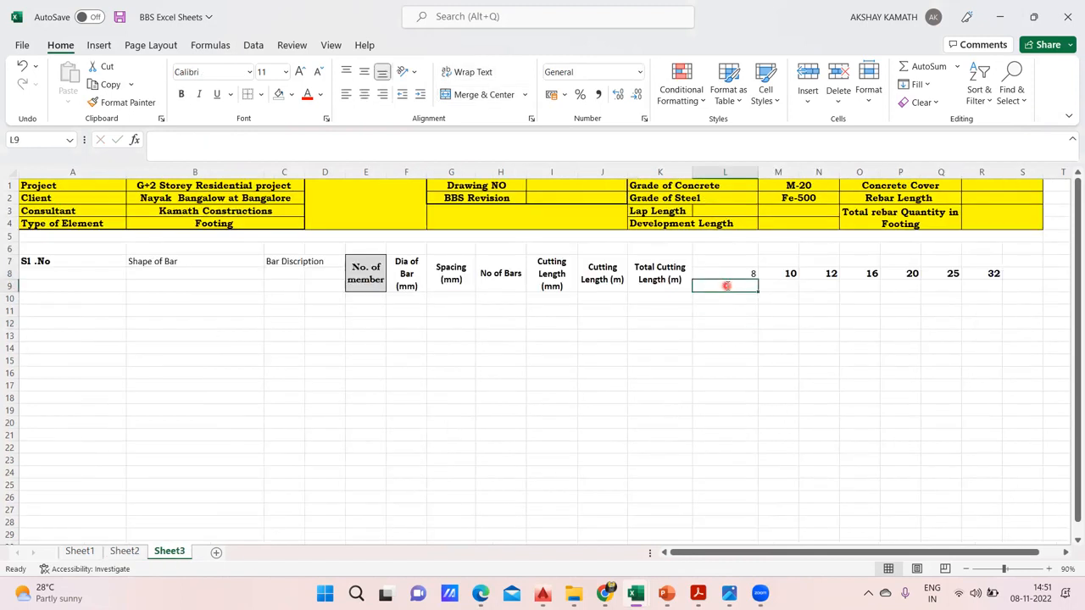
type("0.389")
key("BackSpace")
type("95")
key("Tab")
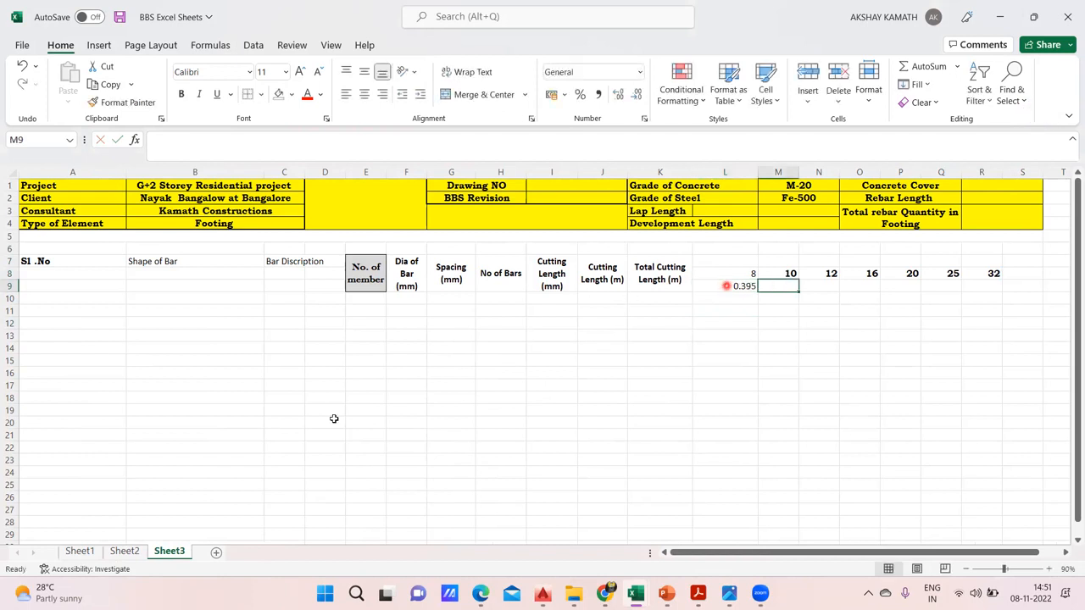
Enter the unit weights 0.617 in M9 and 0.888 in N9, checking each against Sheet2
left_click(124, 551)
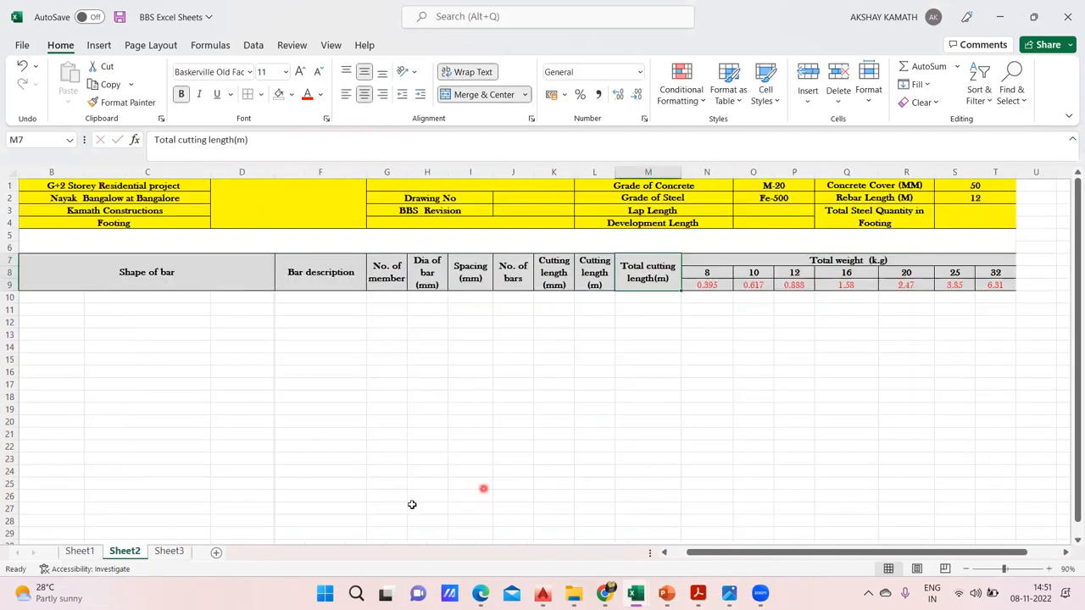
left_click(169, 551)
type("0.617")
key("Tab")
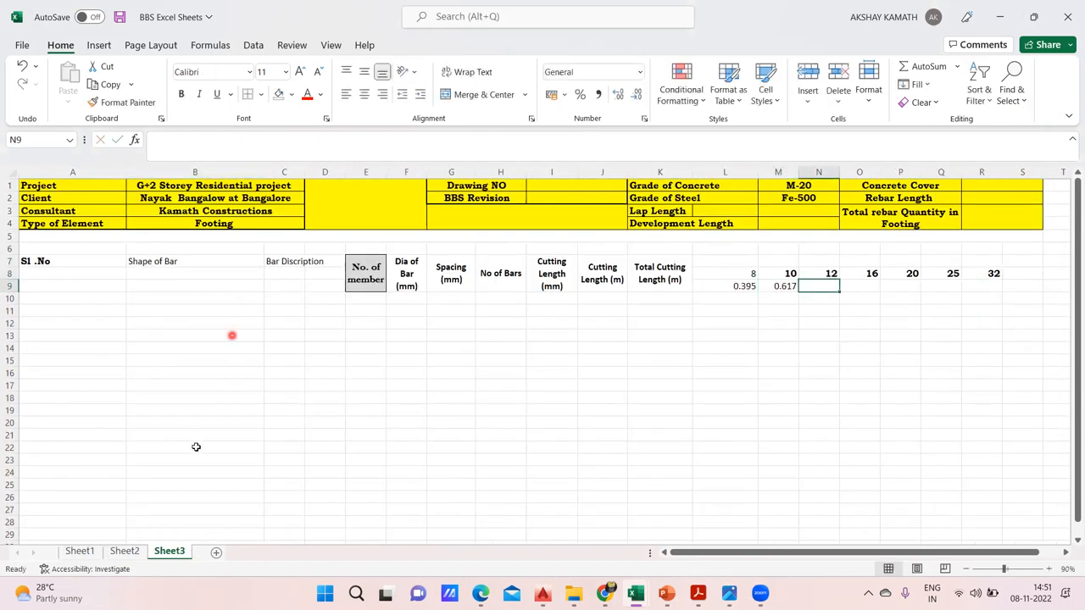
left_click(125, 551)
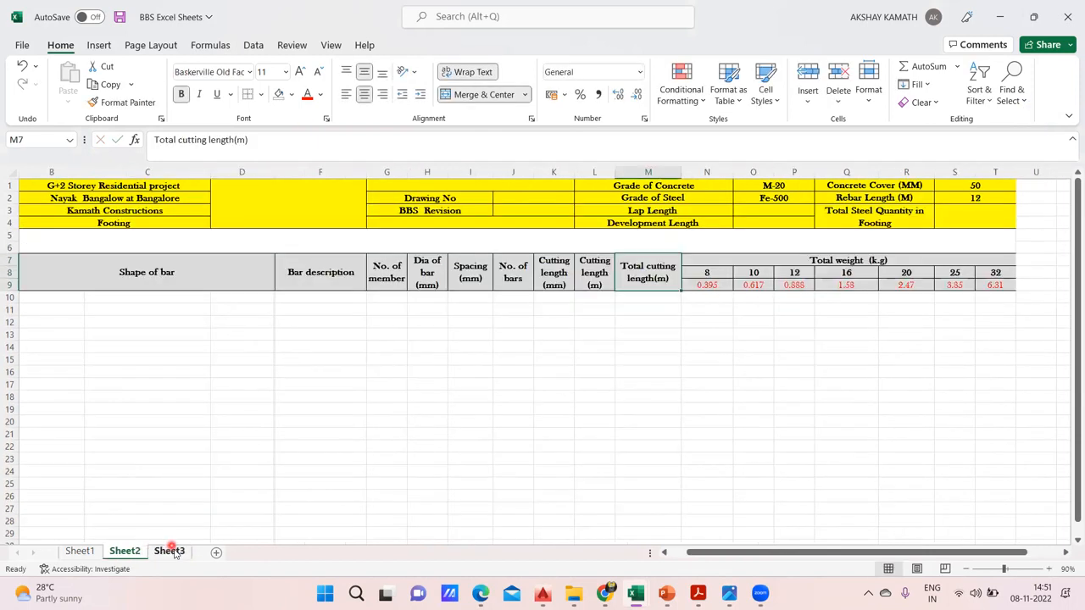
left_click(170, 551)
type("0.")
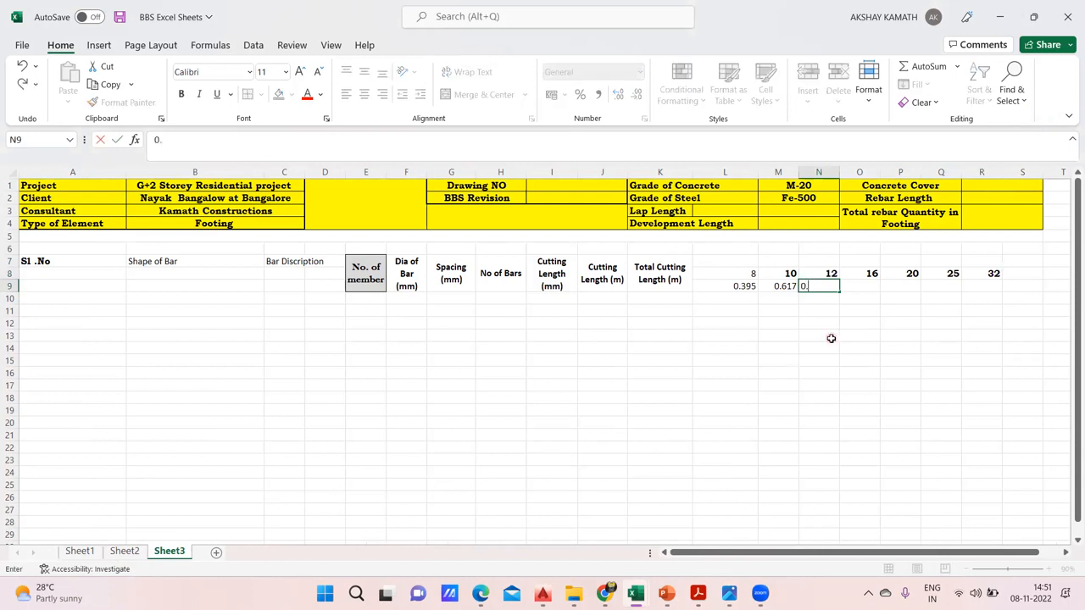
type("888")
key("Return")
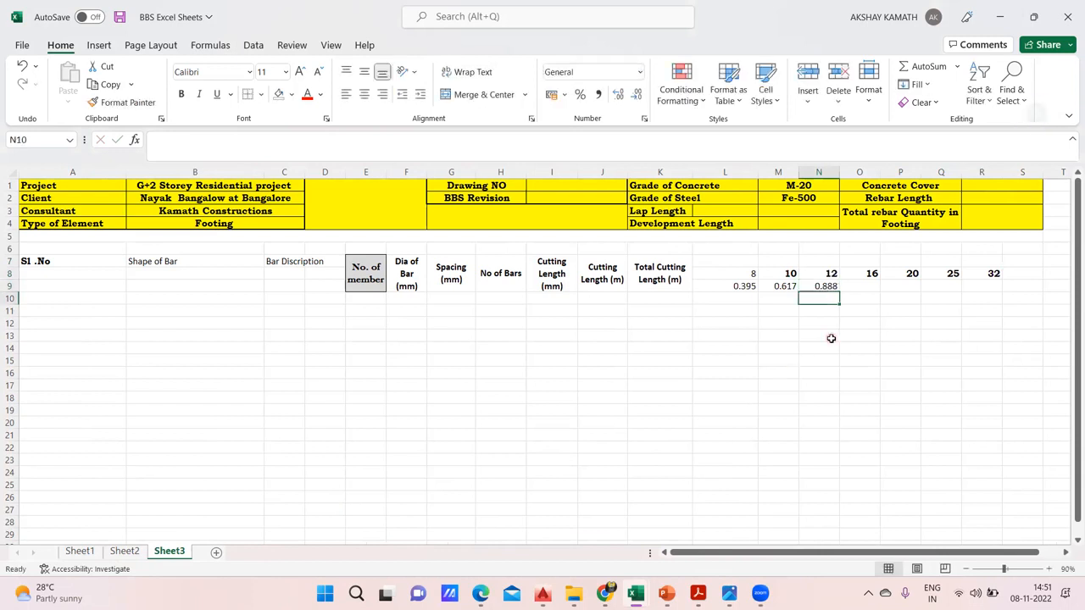
Enter the unit weights 1.58 in O9 and 2.47 in P9, checking each against Sheet2
left_click(124, 551)
left_click(185, 552)
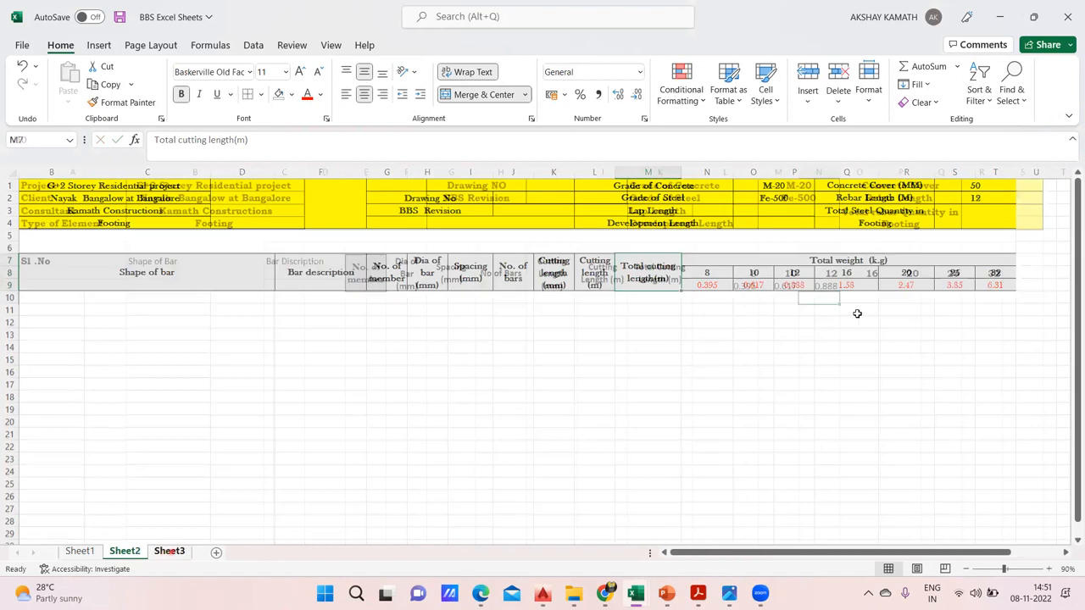
left_click(871, 287)
type("1.")
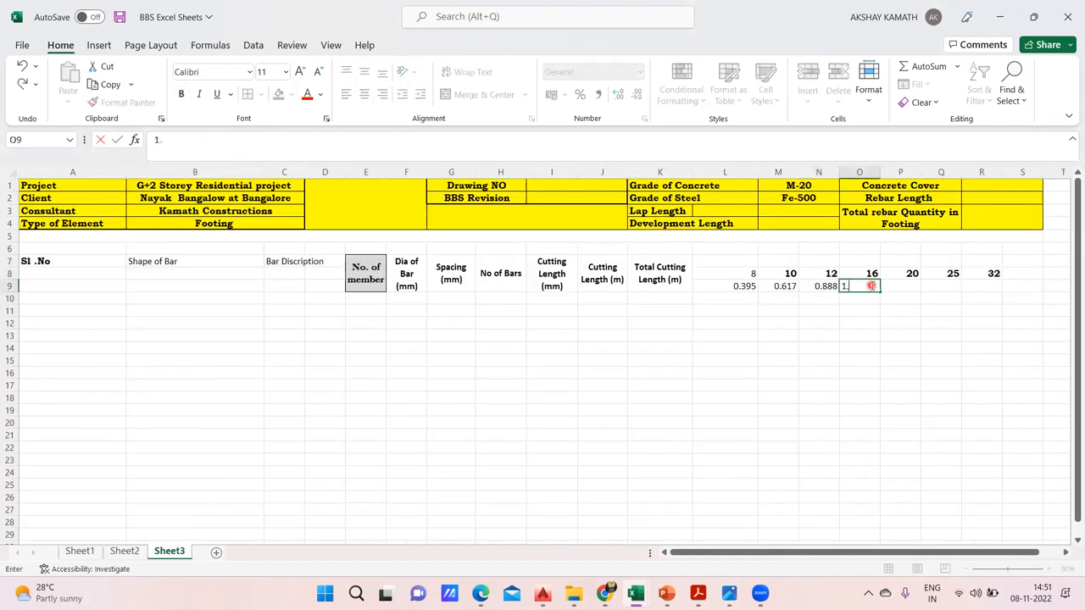
type("58")
left_click(898, 348)
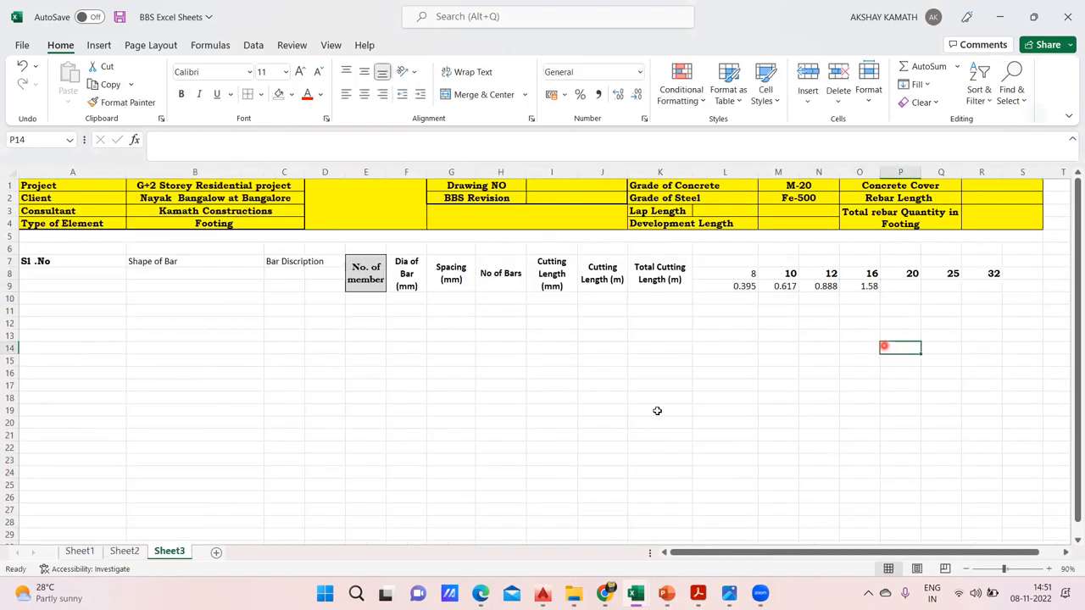
left_click(124, 553)
left_click(170, 553)
left_click(903, 286)
type("2.")
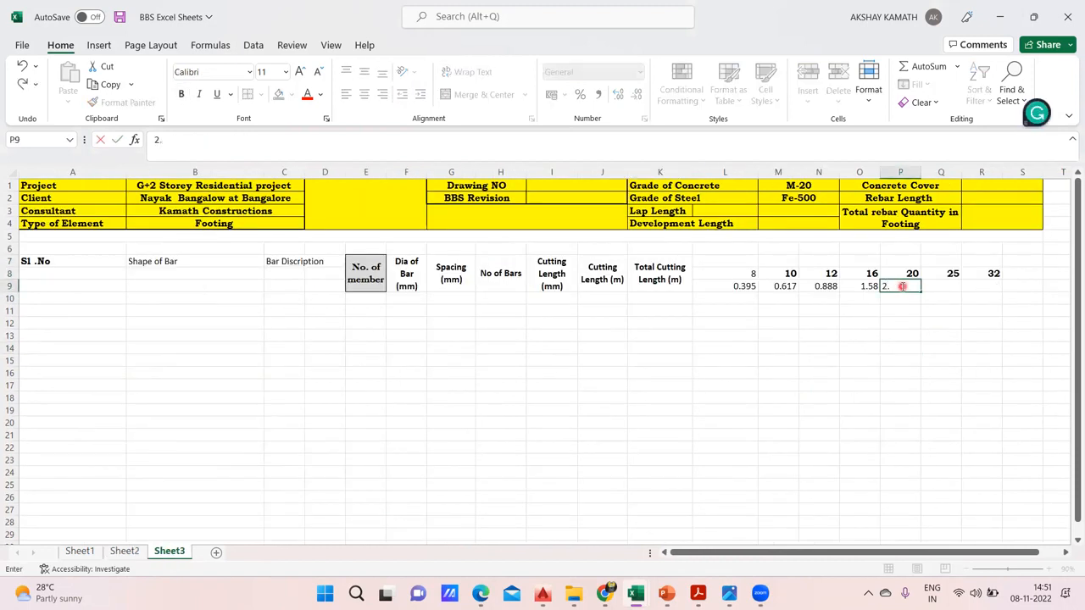
type("47")
left_click(904, 343)
Select the bar diameter and unit weight cells in rows 8 and 9, starting from L8
left_click_drag(752, 273, 838, 285)
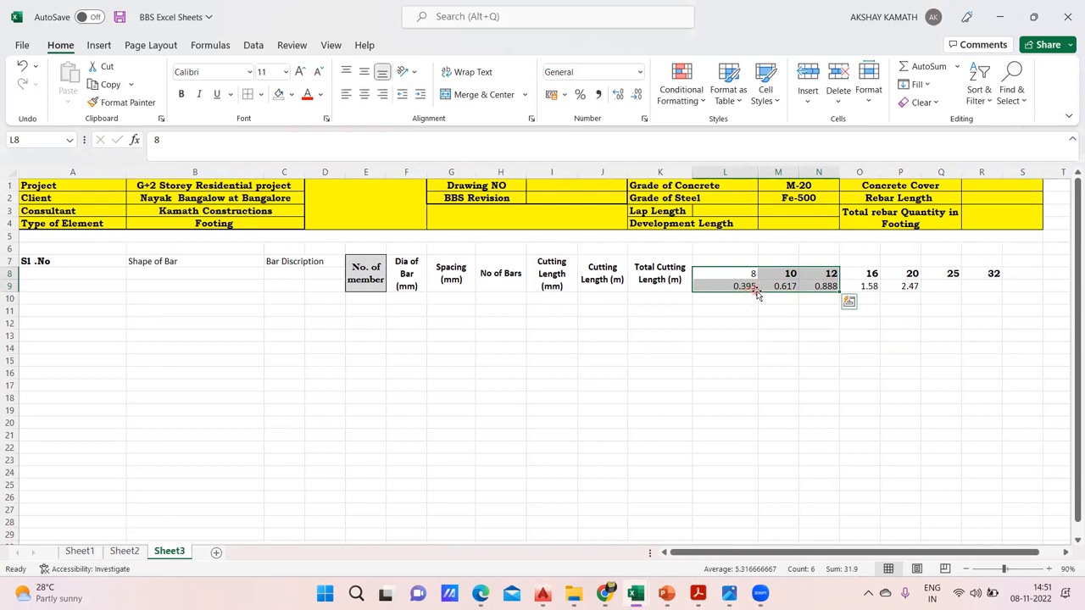
Look up the unit weight of the 25 mm bar on Sheet2 and enter 3.85 in cell Q9 of Sheet3
left_click(827, 311)
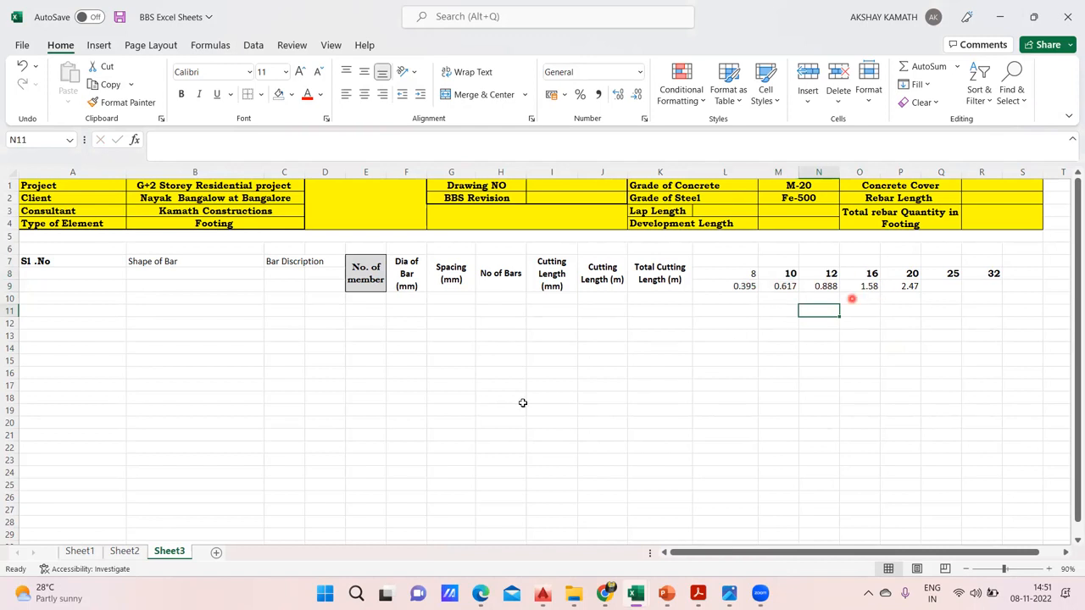
left_click(129, 552)
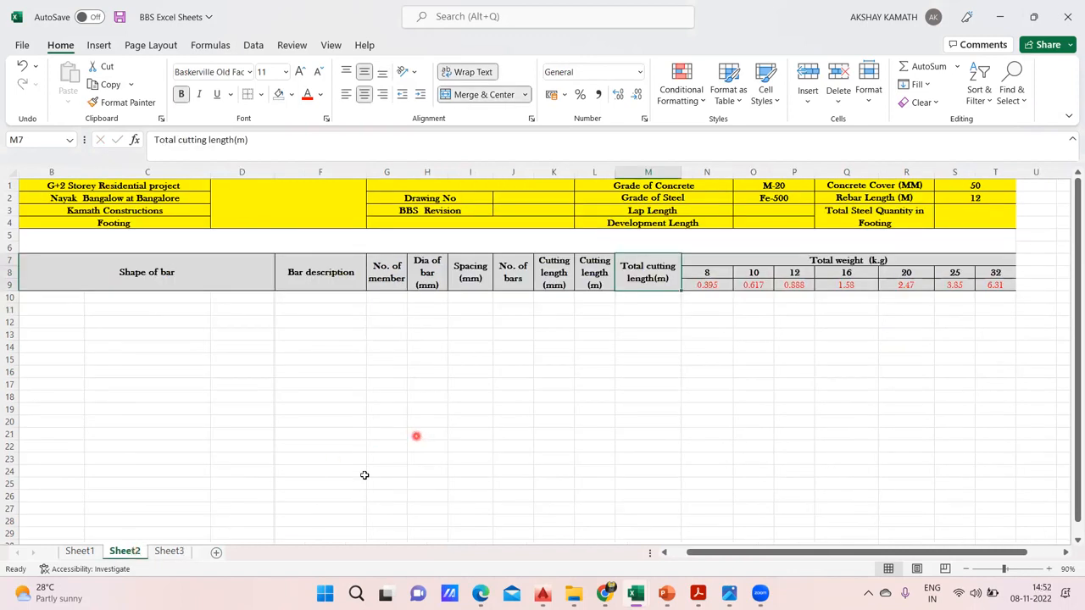
left_click(170, 552)
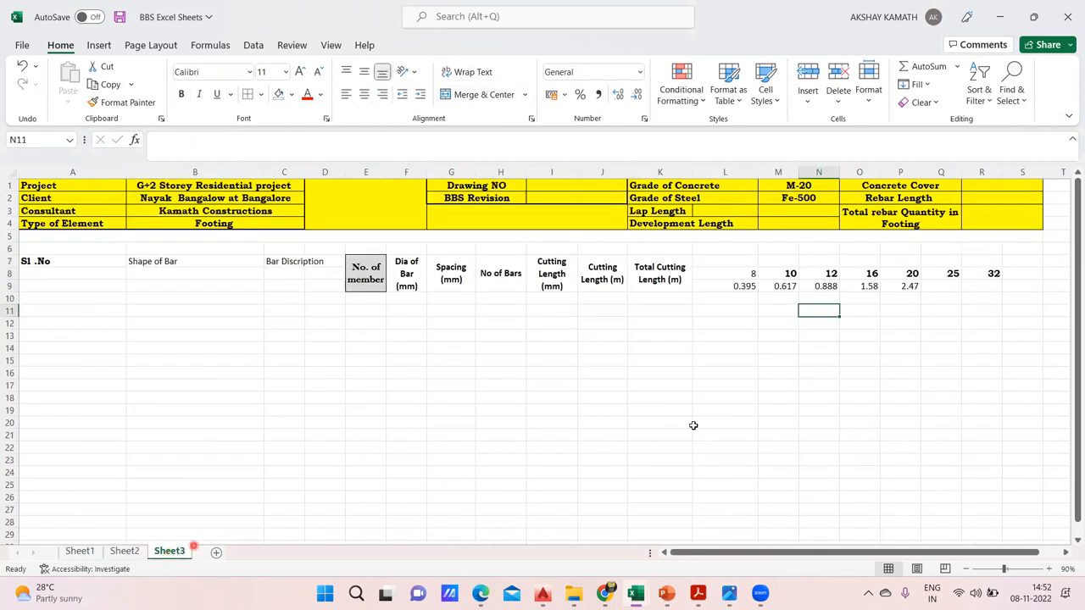
left_click(124, 552)
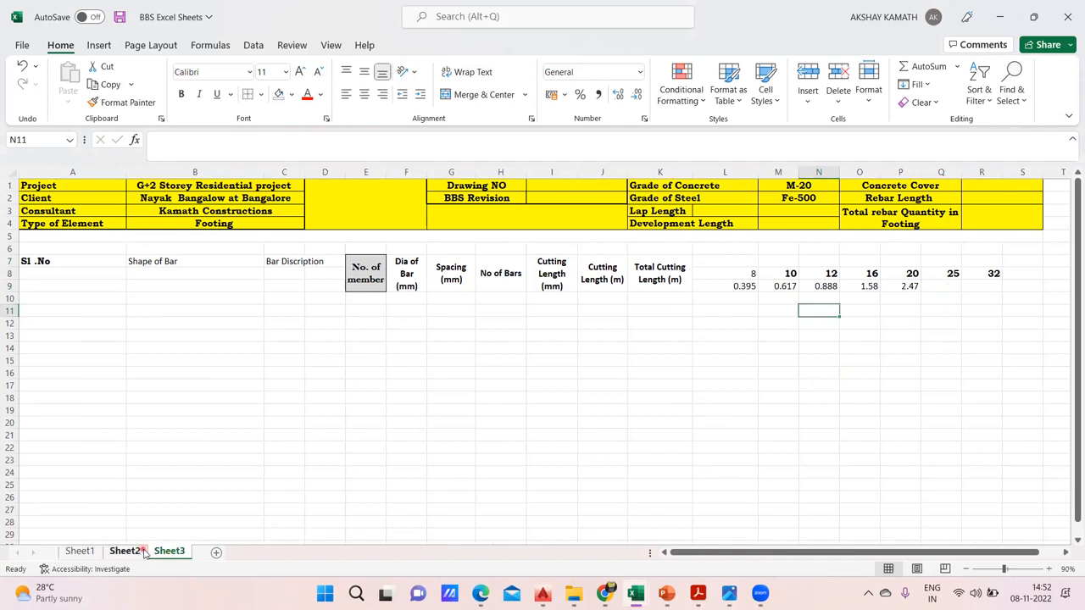
left_click(169, 552)
left_click(943, 286)
type("3.85")
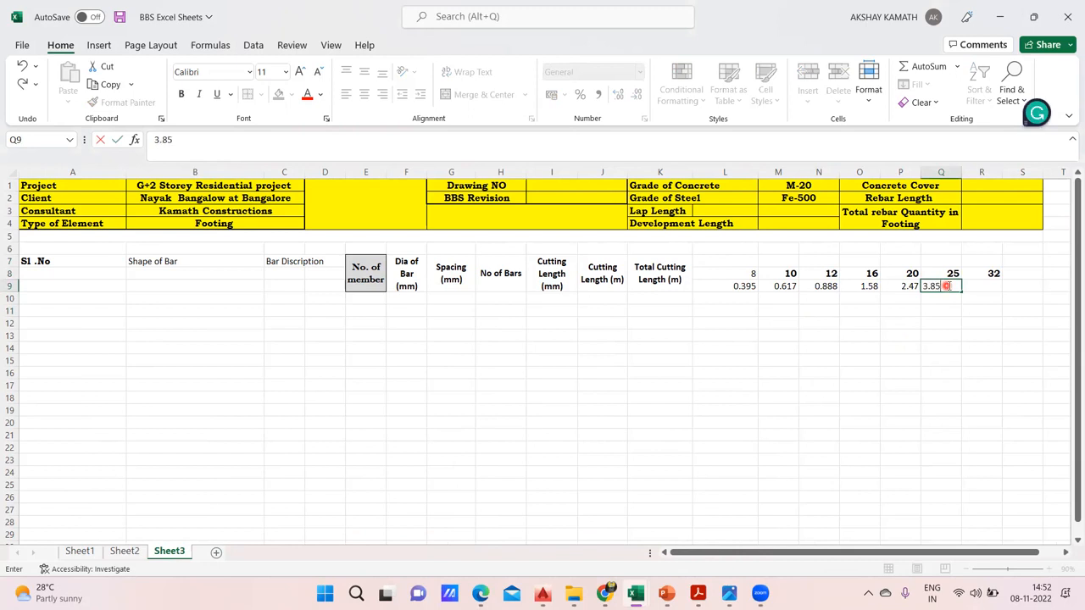
left_click(957, 424)
Look up the unit weight of the 32 mm bar on Sheet2 and enter 6.31 in cell R9 of Sheet3
left_click(125, 552)
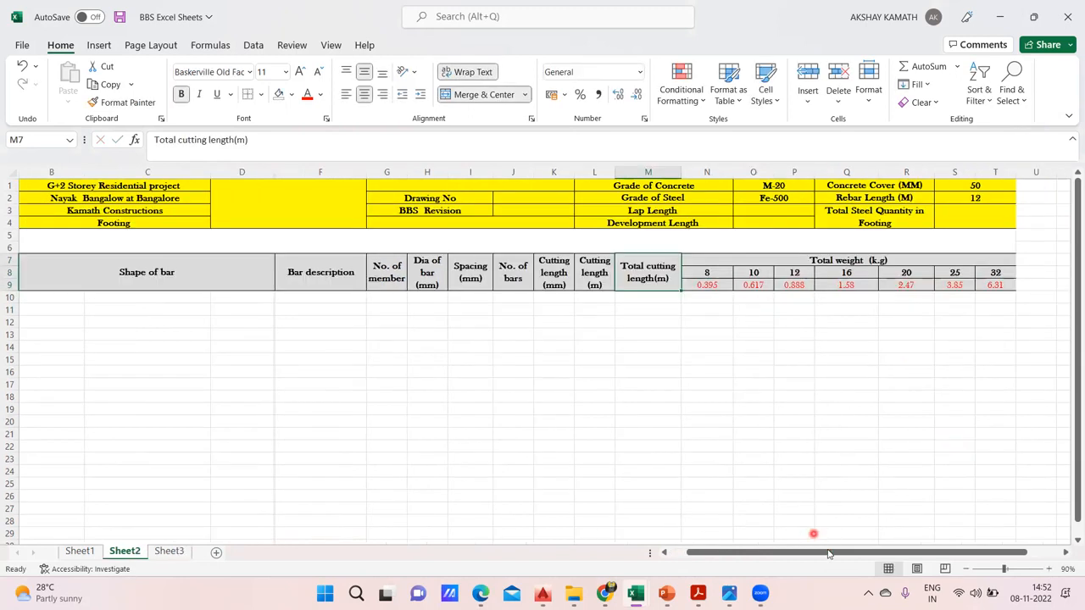
left_click(170, 552)
left_click(977, 288)
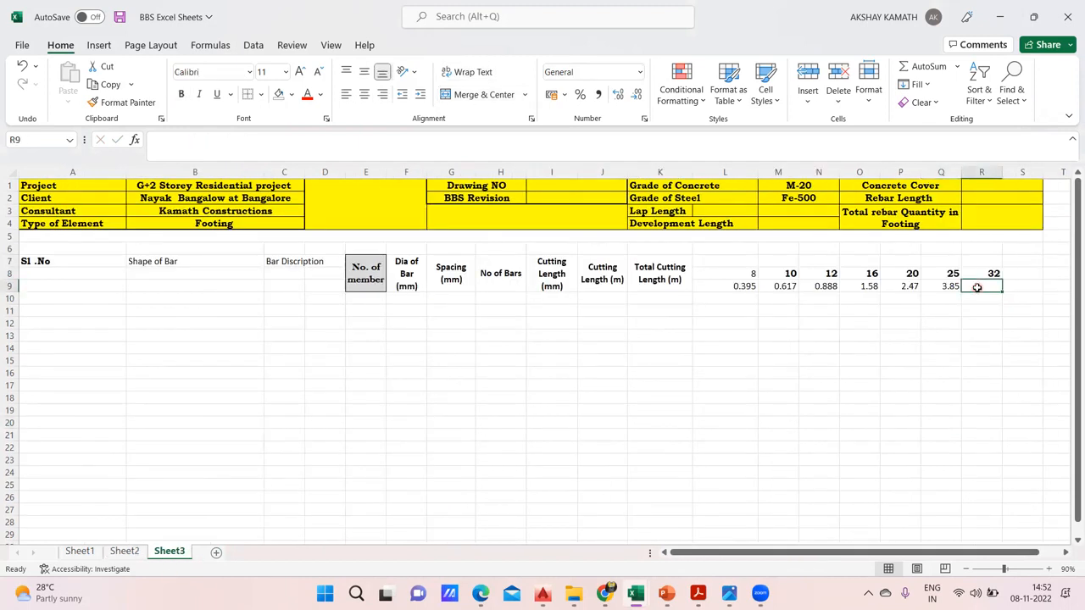
type("6.31")
left_click(967, 336)
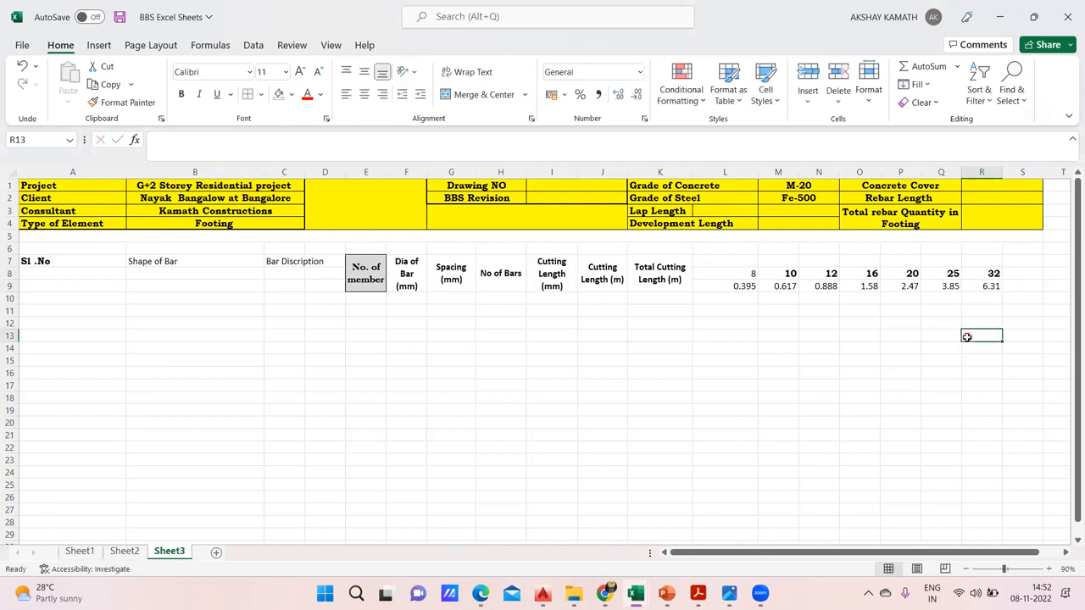
Merge and center cells L7:R7 above the bar diameters and enter the heading "total Weight"
left_click_drag(738, 259, 981, 257)
left_click(708, 332)
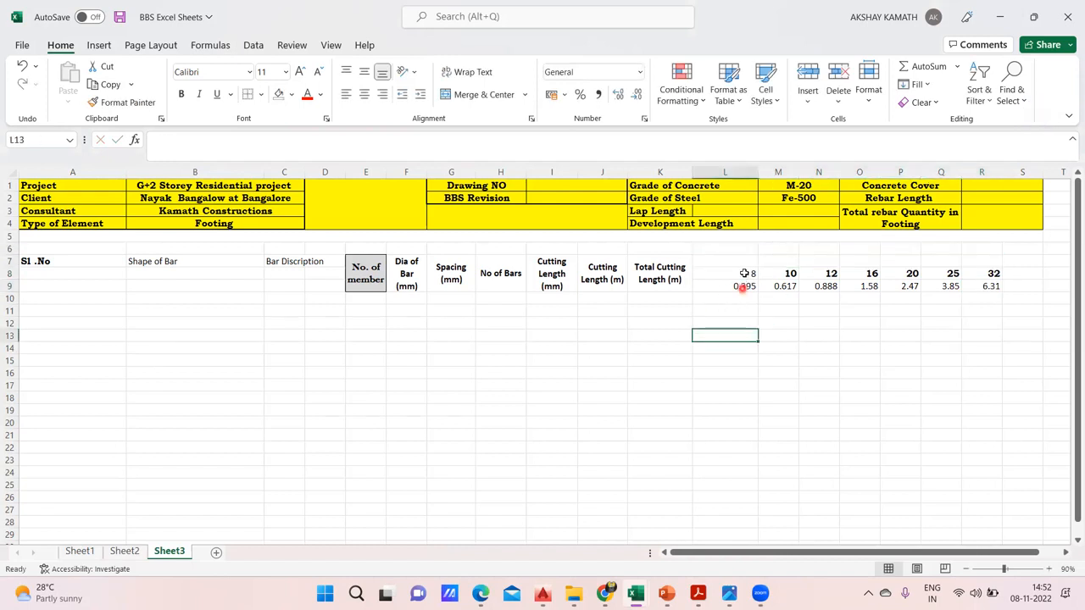
left_click_drag(722, 261, 981, 257)
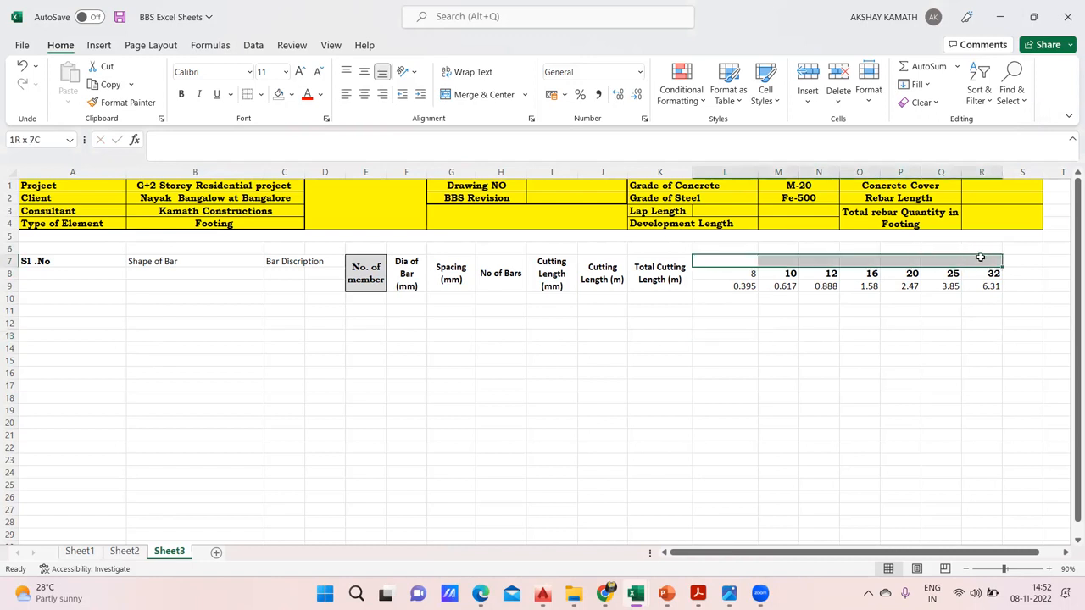
left_click(494, 96)
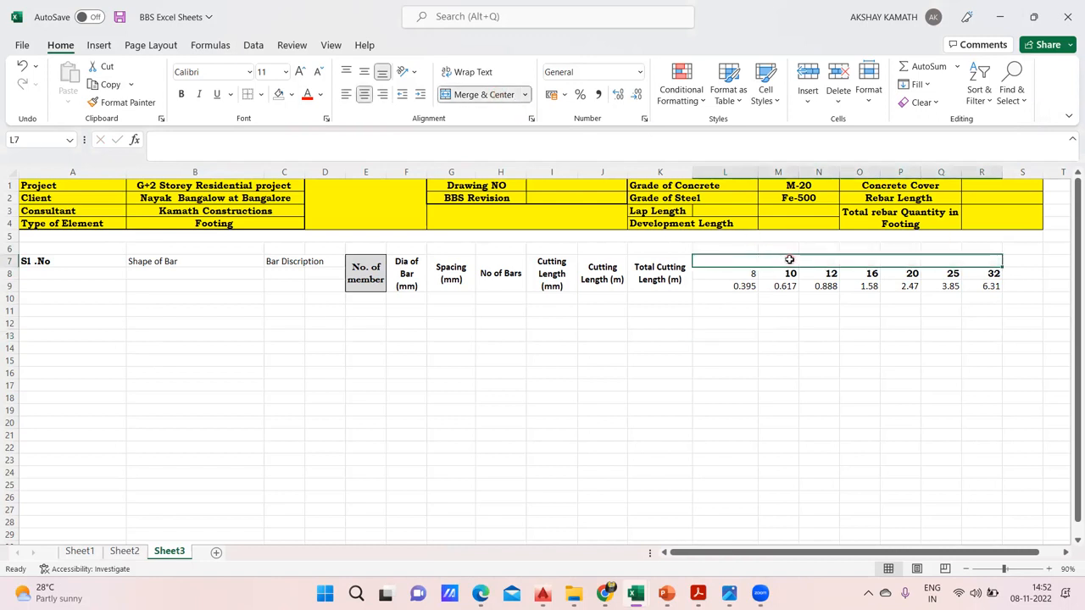
double_click(789, 259)
type("total Weight")
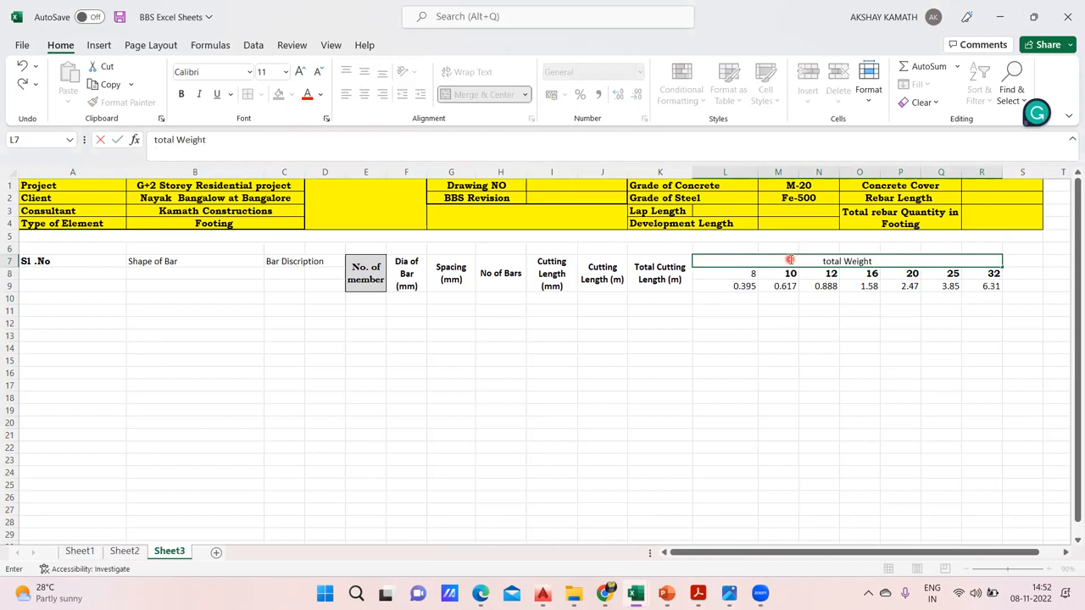
key("Left")
key("Left")
key("Left")
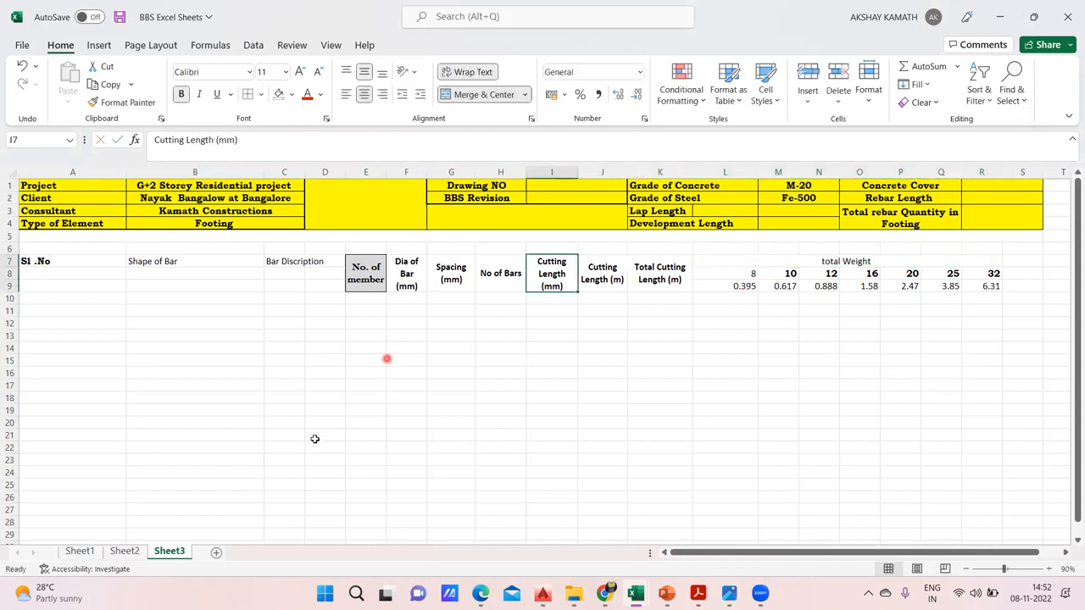
Check the weight heading on Sheet2 and change the merged L7 heading on Sheet3 to "Total Weight ( K.g)"
left_click(127, 551)
left_click(169, 552)
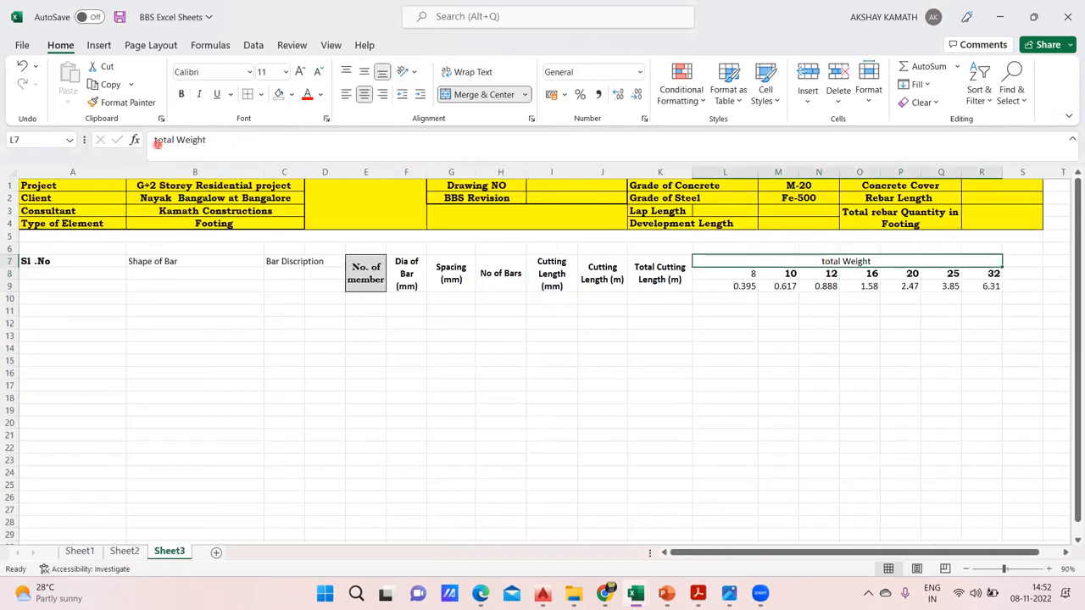
left_click(157, 144)
key("BackSpace")
type("T")
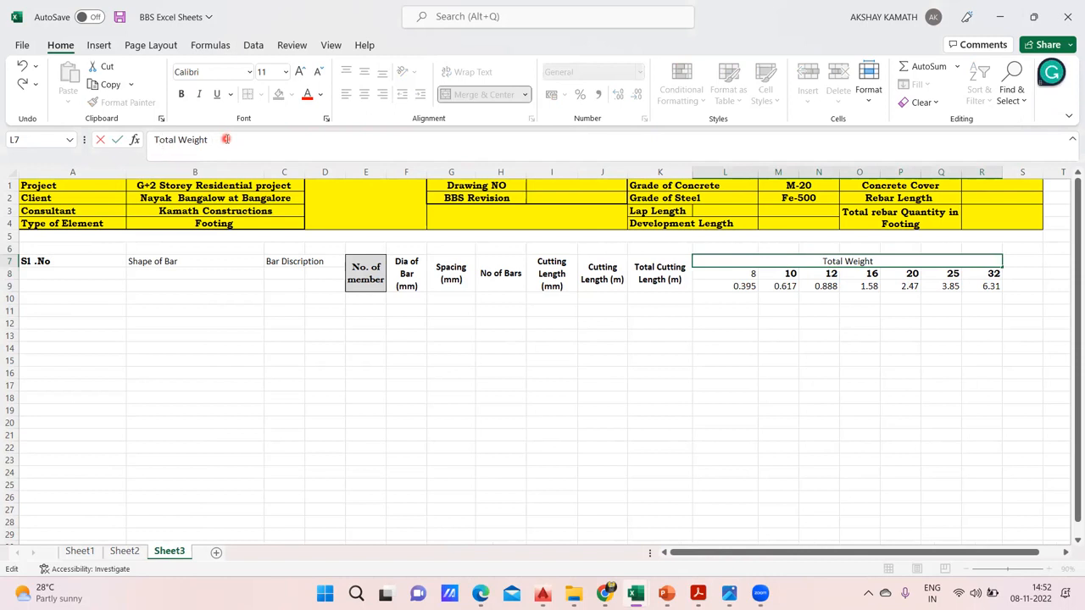
type(" ( K.g)")
left_click(411, 280)
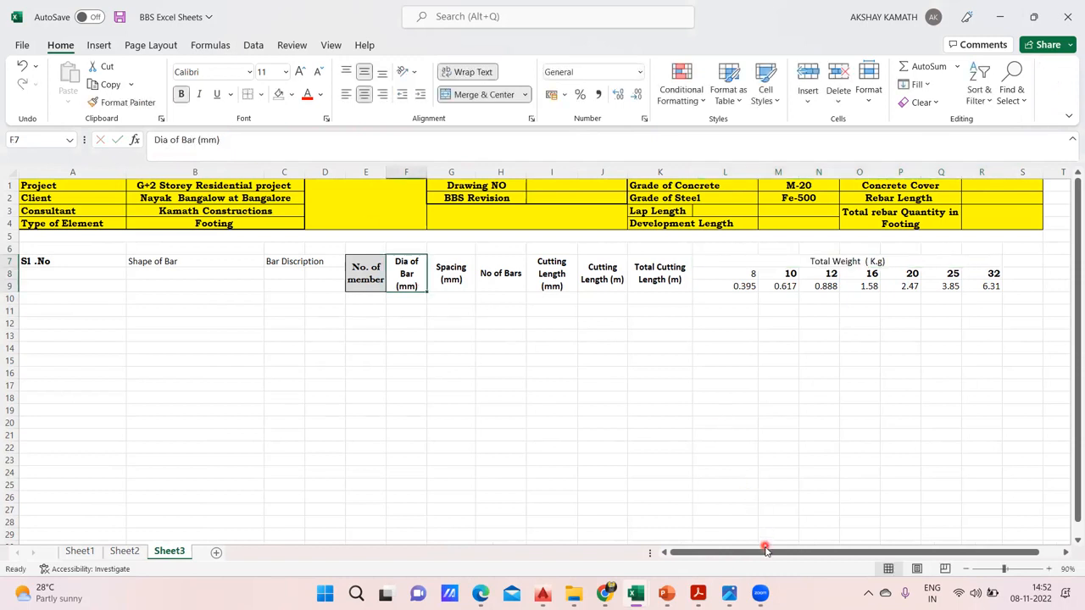
left_click(778, 500)
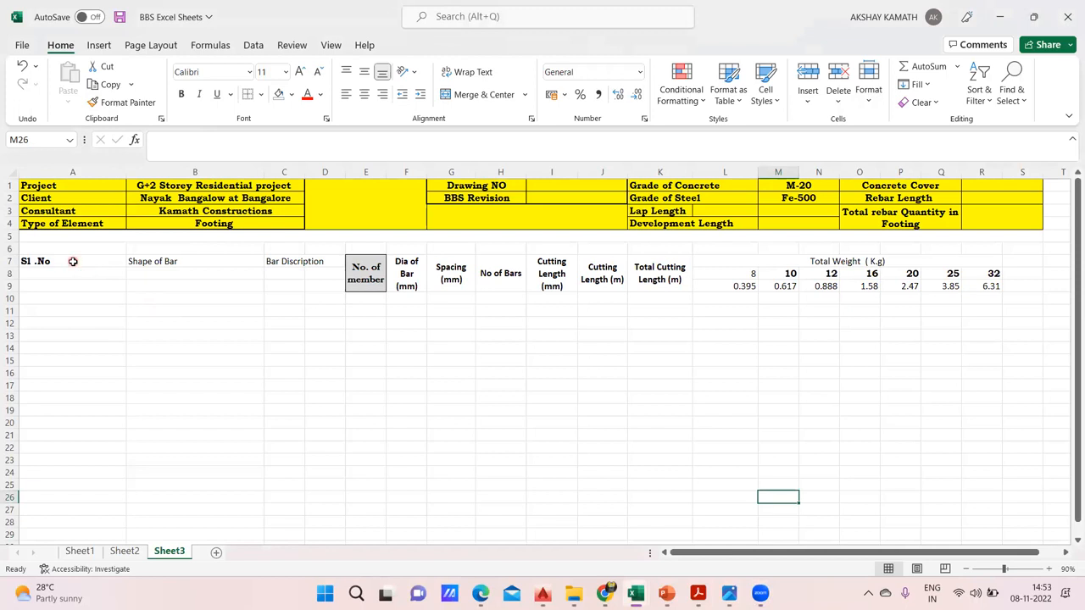
left_click_drag(75, 264, 189, 271)
left_click_drag(324, 260, 328, 273)
left_click(325, 310)
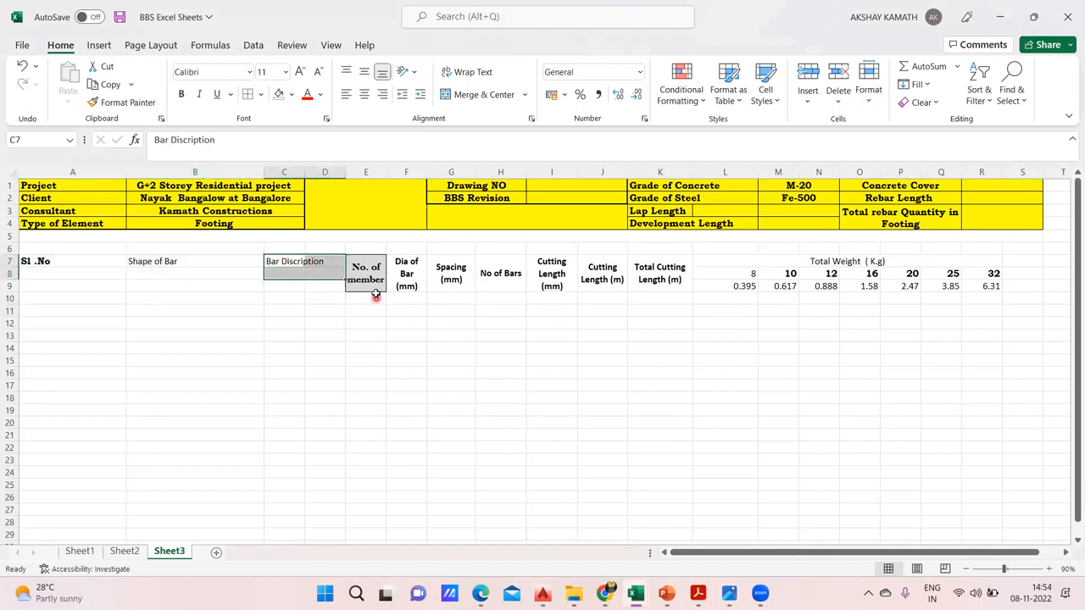
left_click_drag(104, 265, 103, 287)
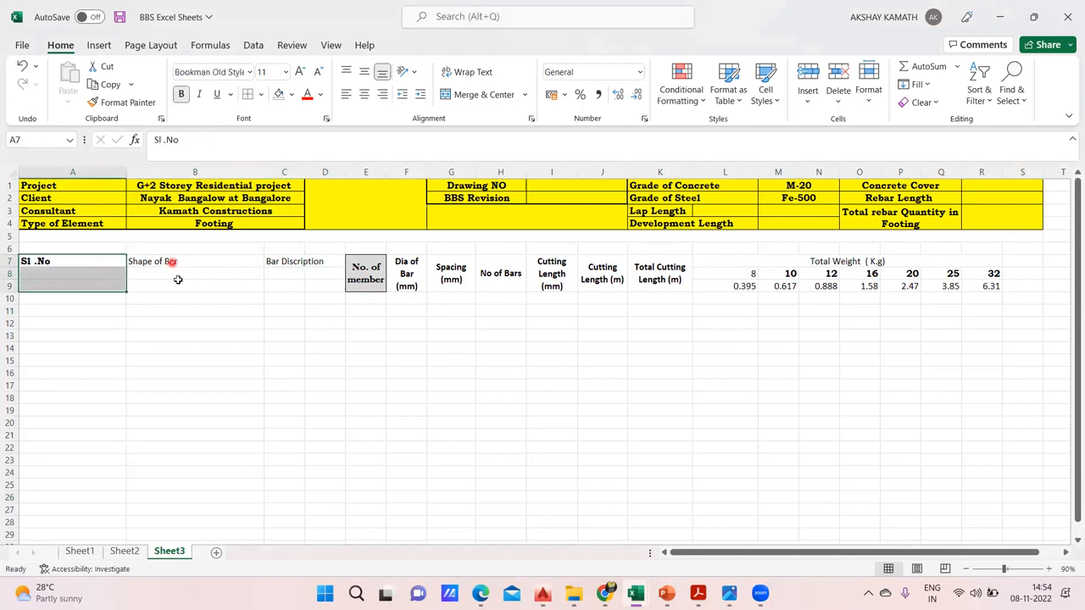
left_click_drag(171, 262, 180, 284)
left_click_drag(290, 264, 329, 288)
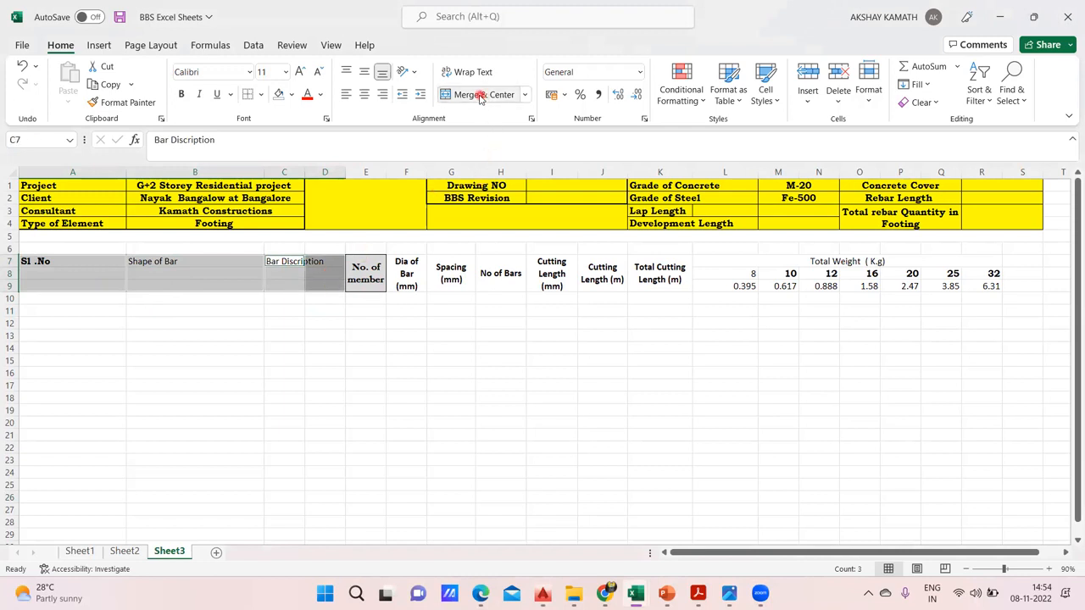
left_click(416, 360)
Merge and center the Sl .No cells A7:A9, the Shape of Bar cells B7:B9 and the Bar Discription cells C7:D9
left_click_drag(73, 261, 86, 282)
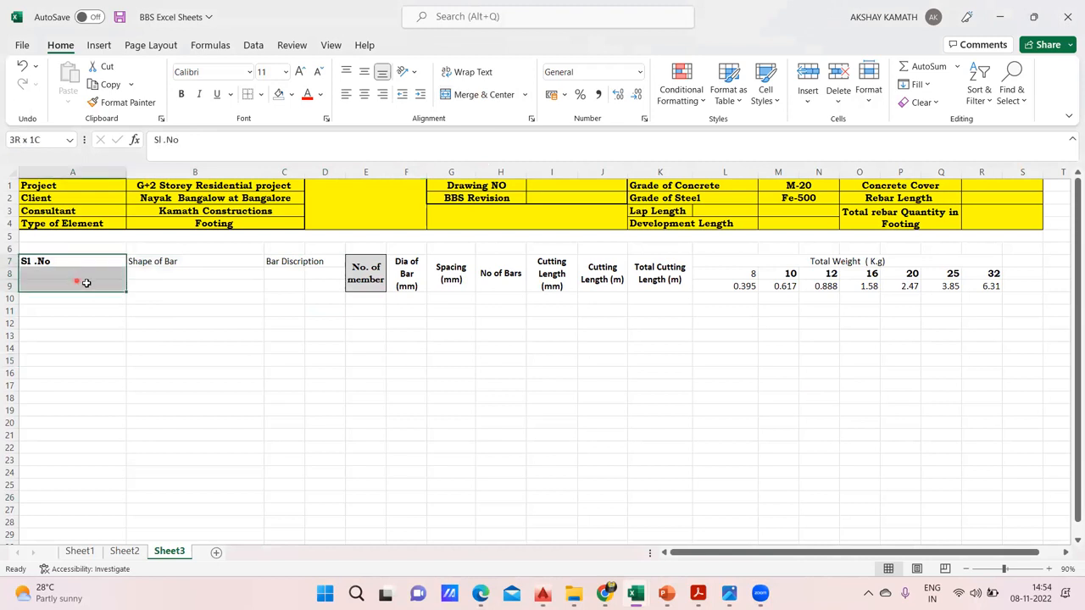
left_click(485, 94)
left_click(305, 281)
left_click_drag(169, 262, 174, 287)
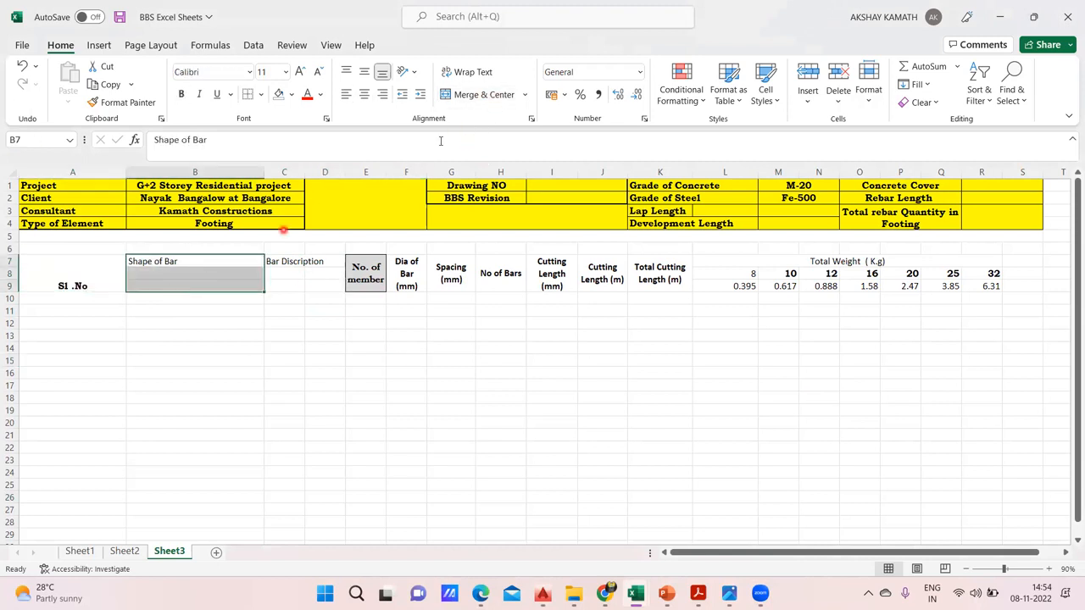
left_click(484, 94)
left_click(407, 299)
left_click_drag(302, 259, 319, 283)
left_click(485, 94)
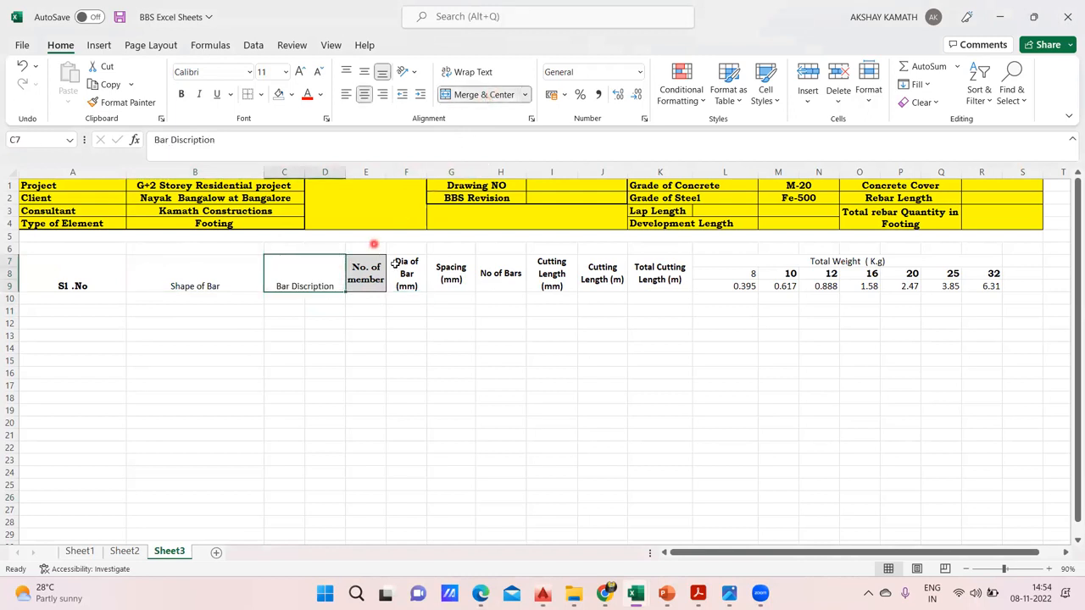
left_click(450, 326)
Set the table header A7:R9 to the Baskerville Old Face font and center its text vertically and horizontally
left_click_drag(60, 269, 930, 265)
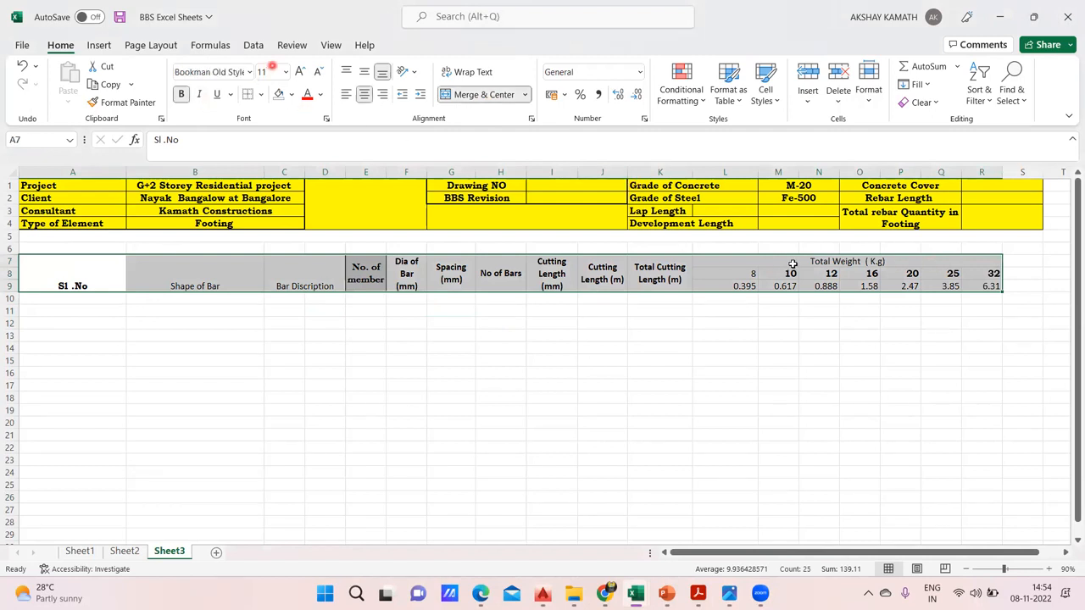
left_click(251, 72)
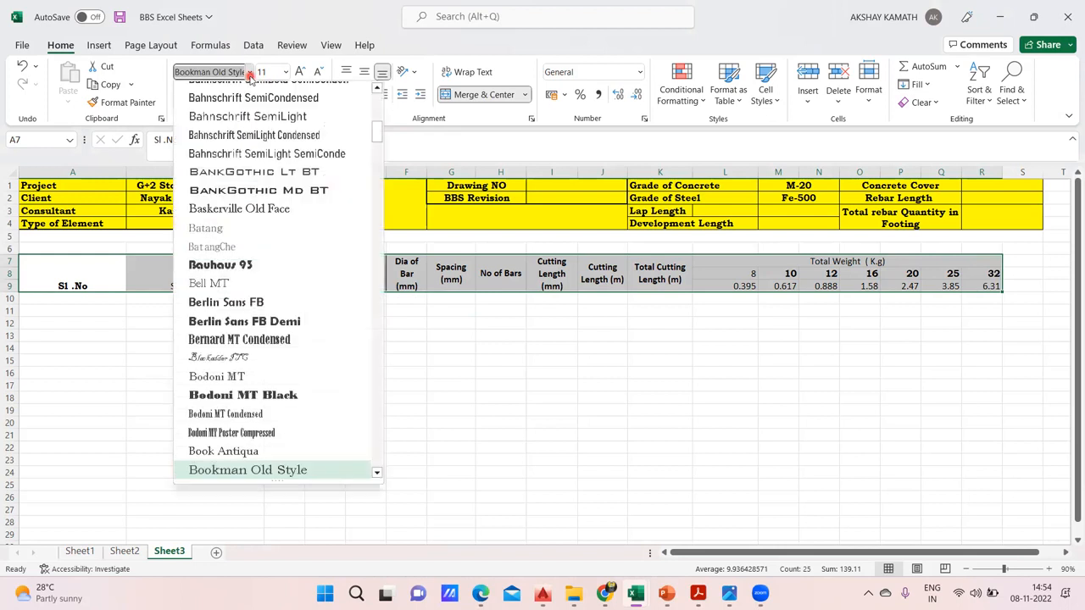
left_click(266, 210)
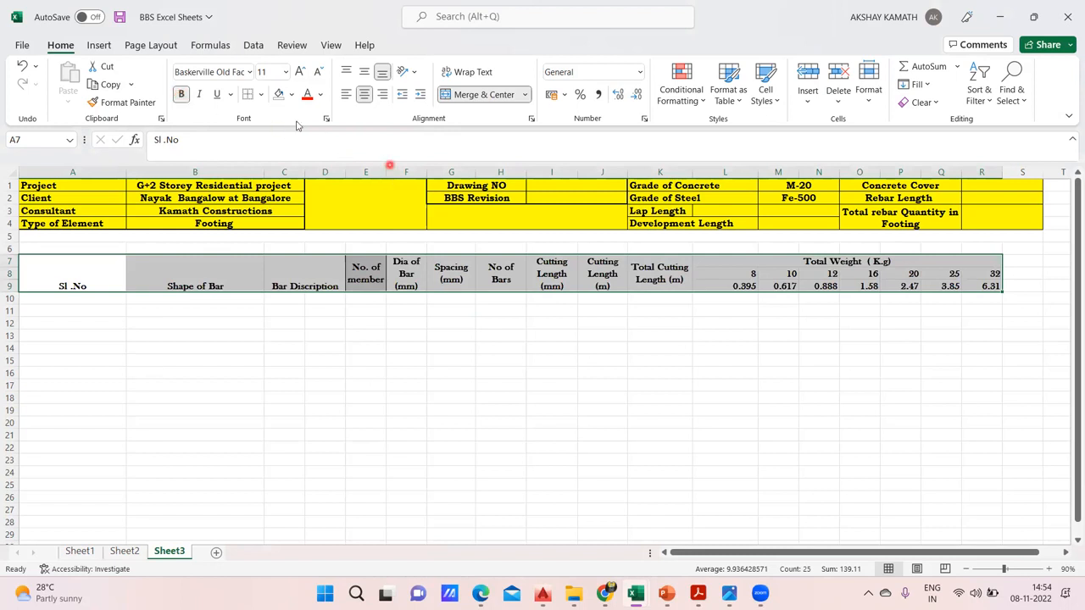
left_click(365, 74)
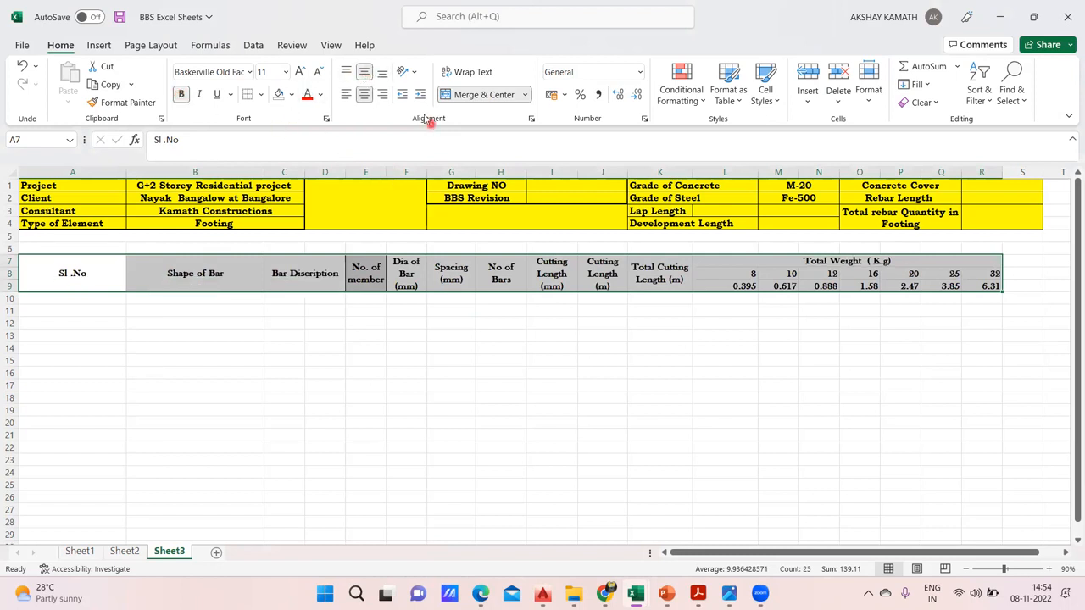
left_click(364, 96)
left_click(362, 97)
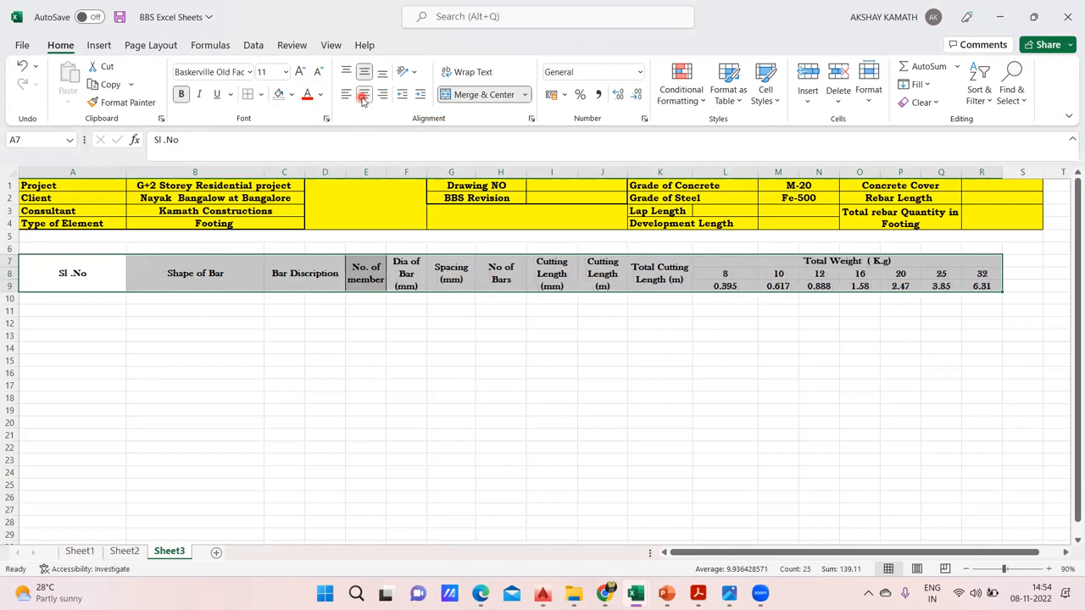
Apply All Borders to the table header cells A7:R9
left_click(261, 94)
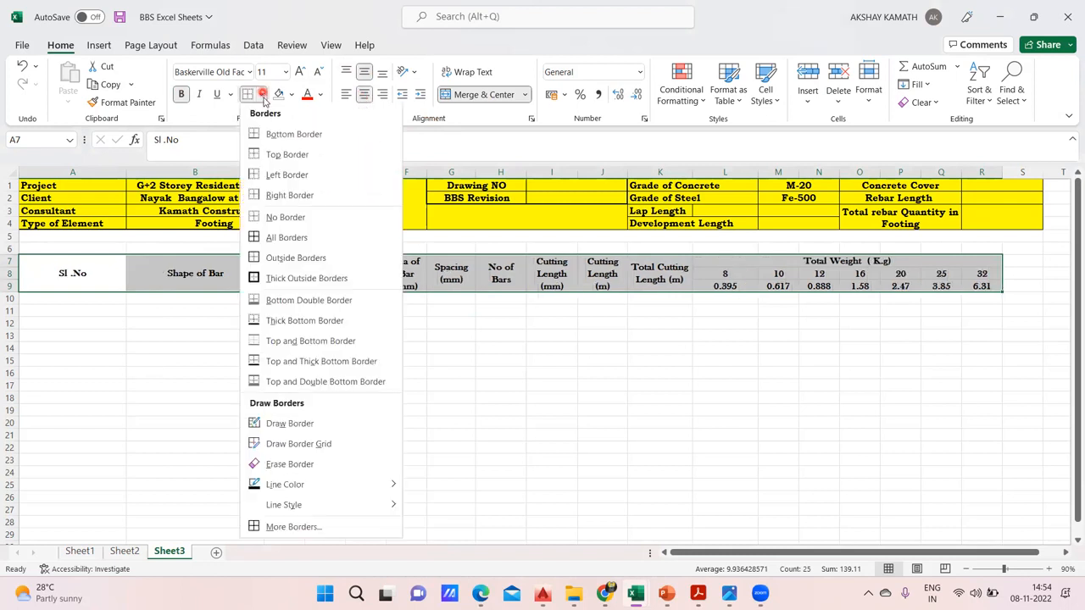
left_click(316, 238)
left_click(487, 361)
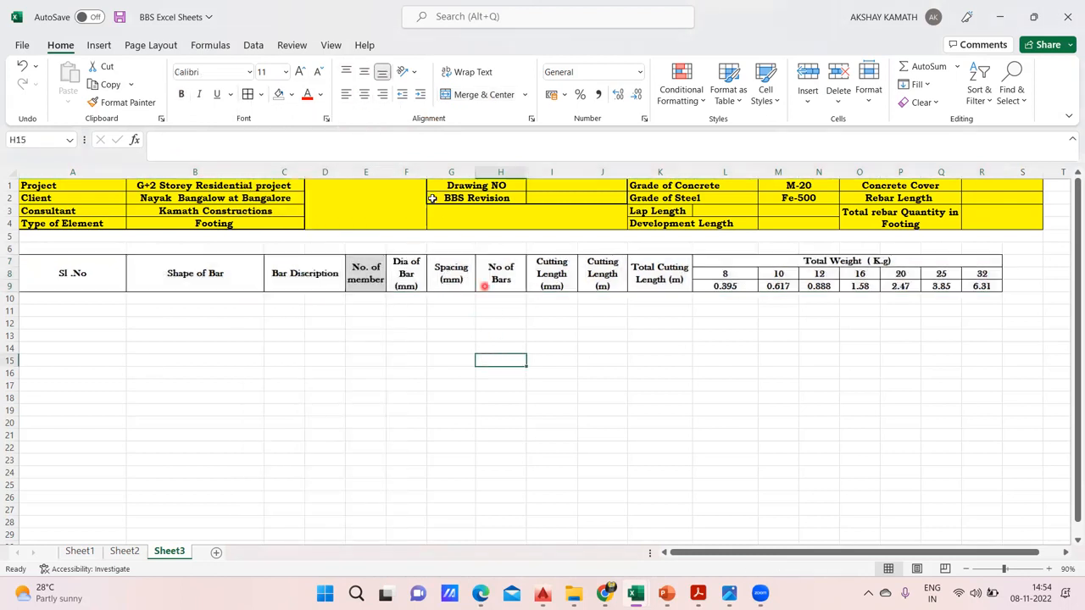
Widen column E until the "No. of member" heading fits on one line
left_click_drag(387, 172, 412, 172)
left_click(473, 324)
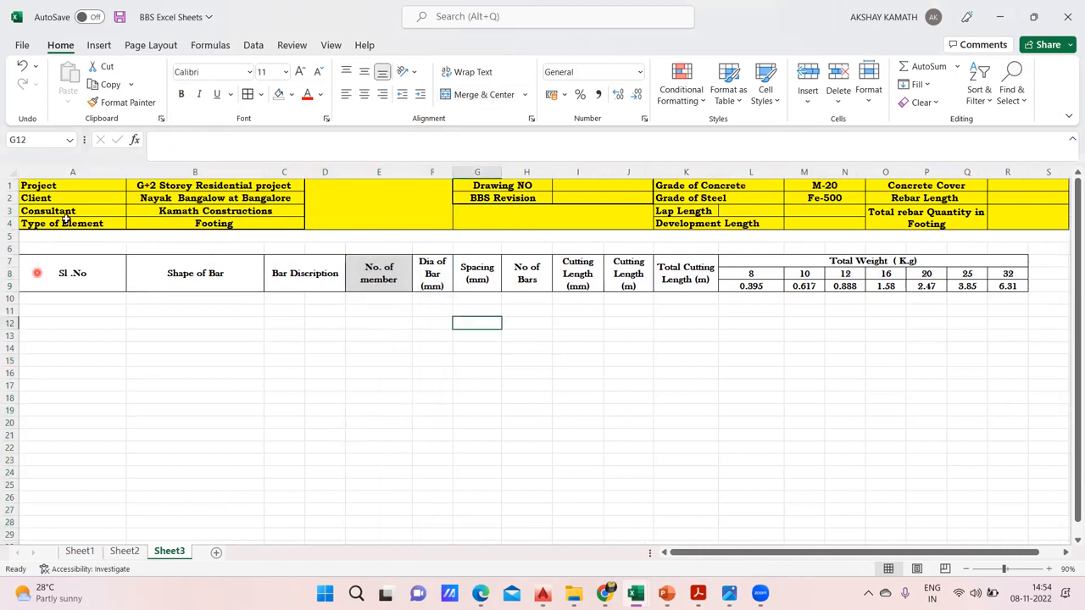
left_click_drag(413, 173, 425, 172)
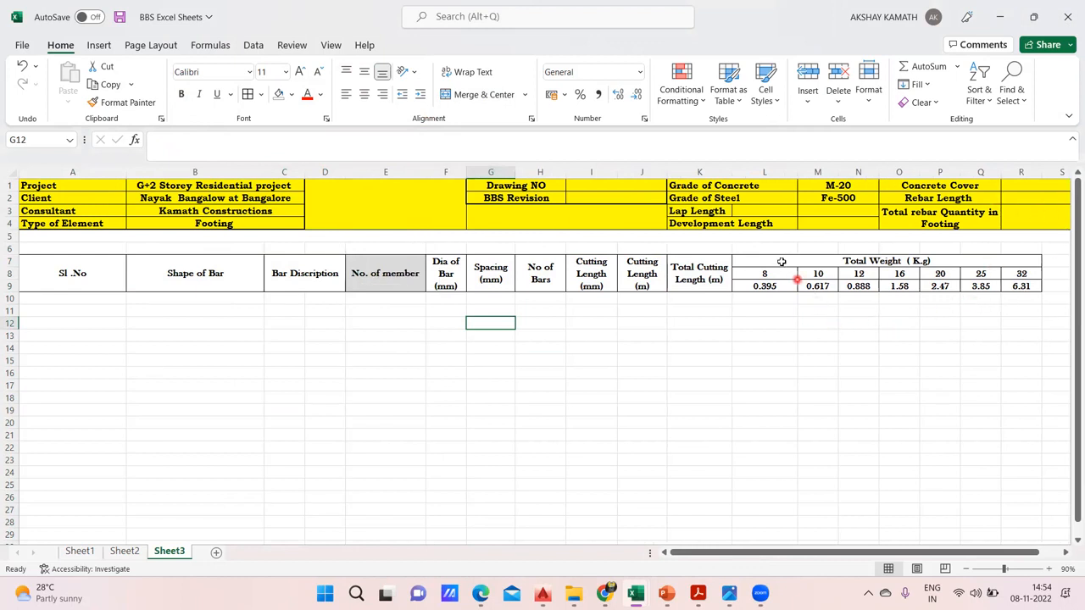
Fill the bar diameter and unit weight cells L8:R9 with Orange, Accent 2, Lighter 80%
left_click_drag(769, 273, 1016, 287)
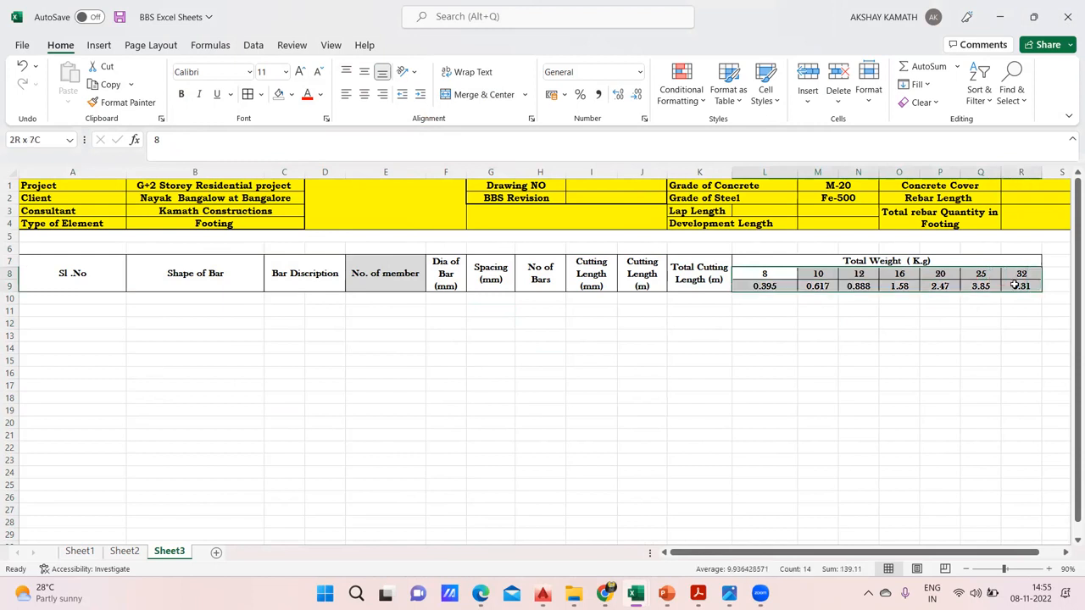
left_click(291, 94)
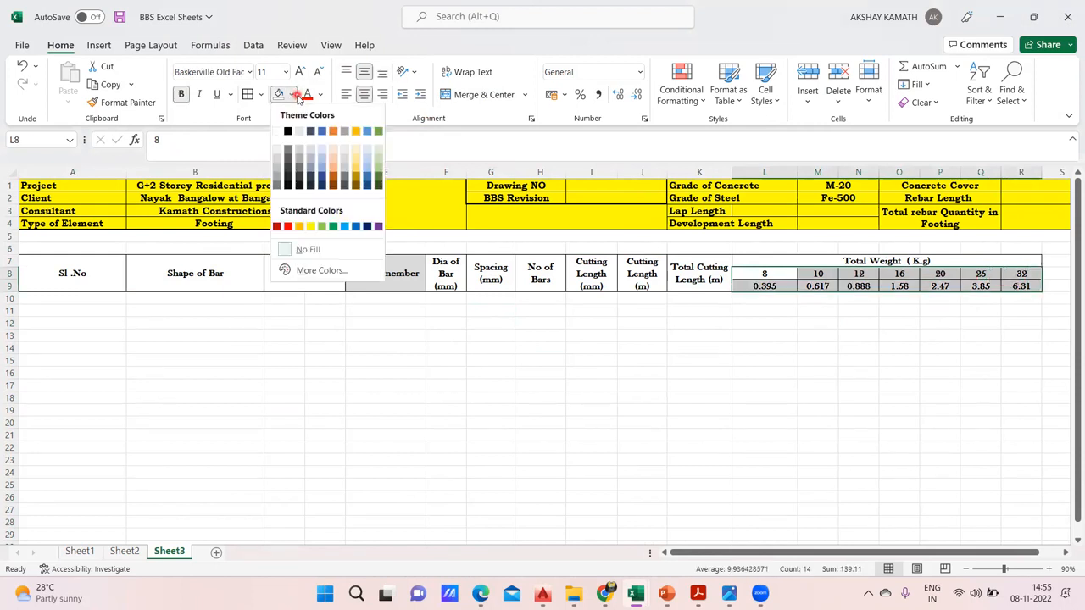
left_click(333, 153)
left_click(700, 335)
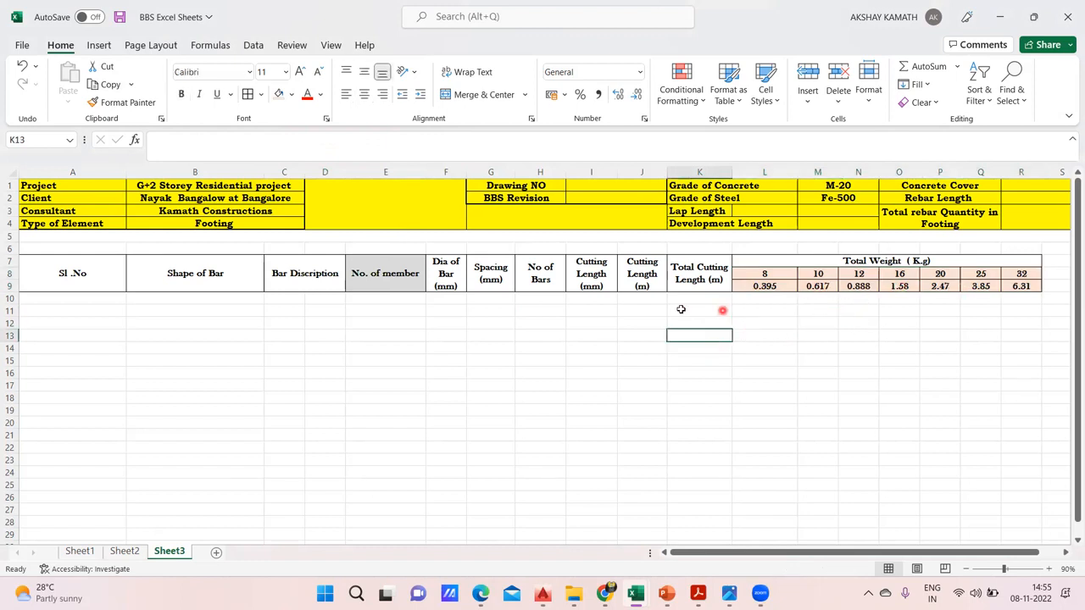
Fill the header cells A7:K9 and the "Total Weight ( K.g)" heading with Blue, Accent 5, Lighter 60%
left_click_drag(83, 267, 689, 266)
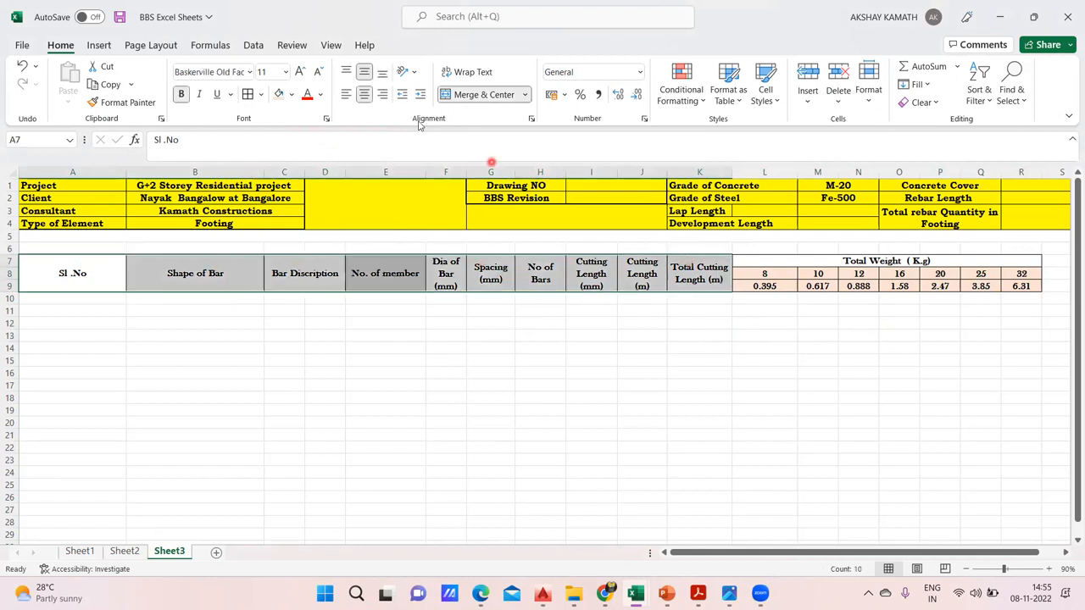
left_click(292, 94)
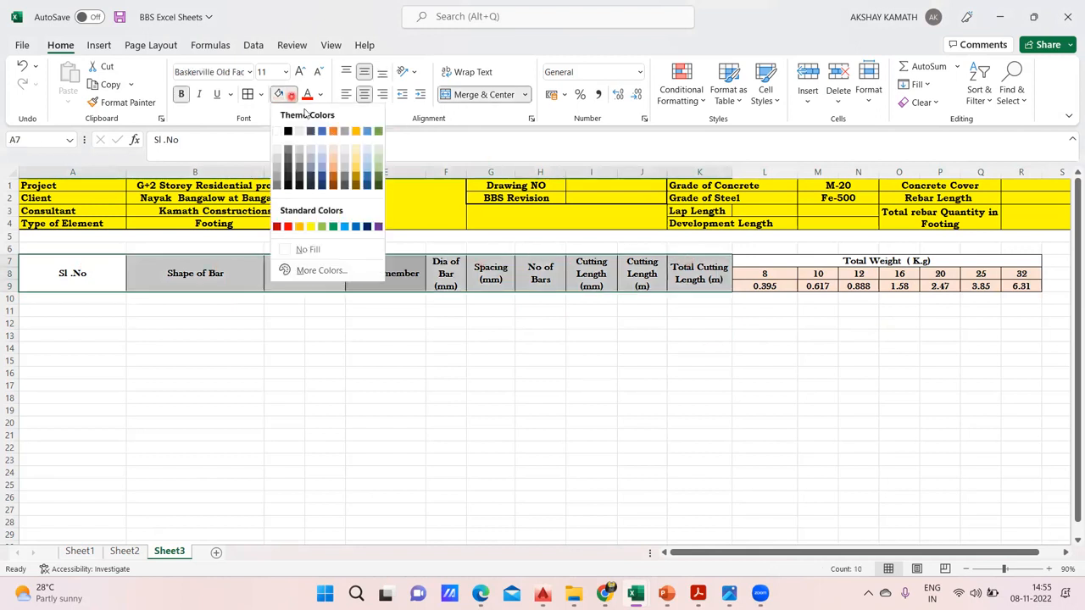
left_click(366, 161)
left_click(805, 396)
left_click(763, 263)
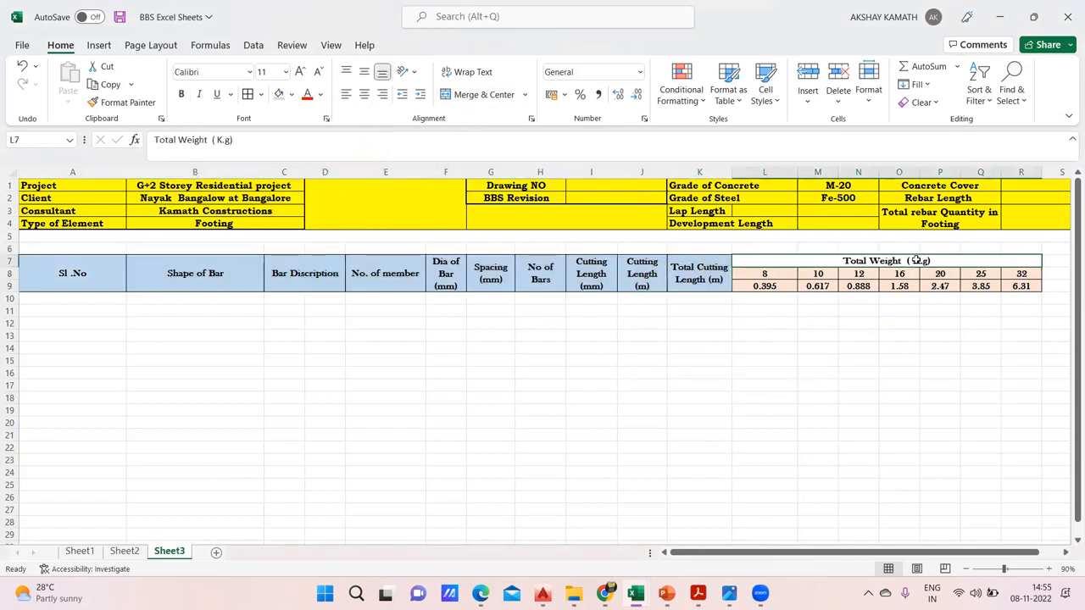
left_click(279, 95)
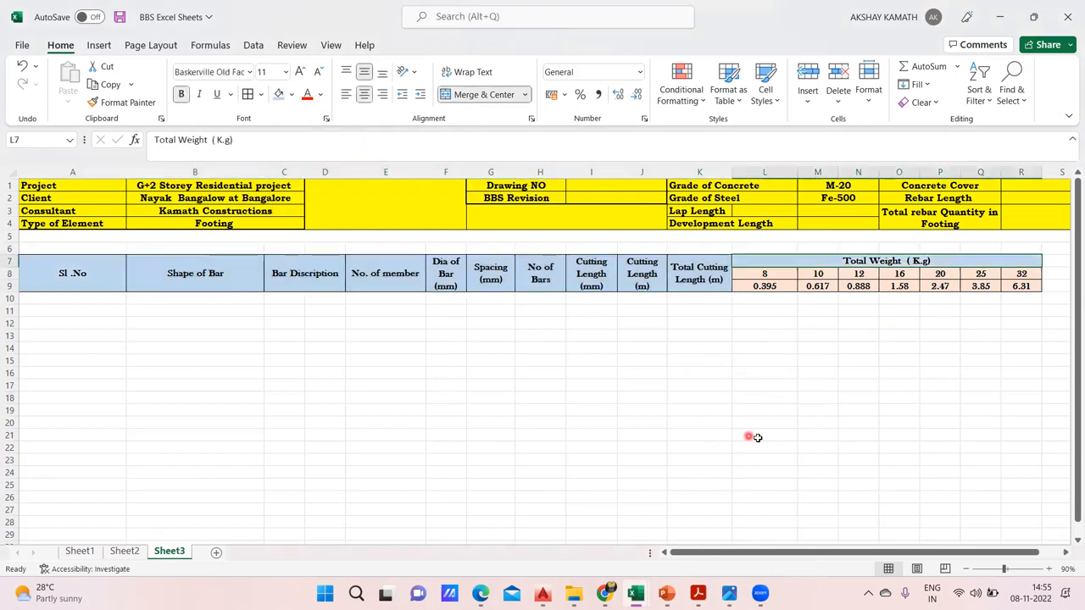
left_click(755, 437)
Apply Thick Outside Borders around the table header A7:R9
left_click_drag(69, 275, 971, 292)
left_click(446, 388)
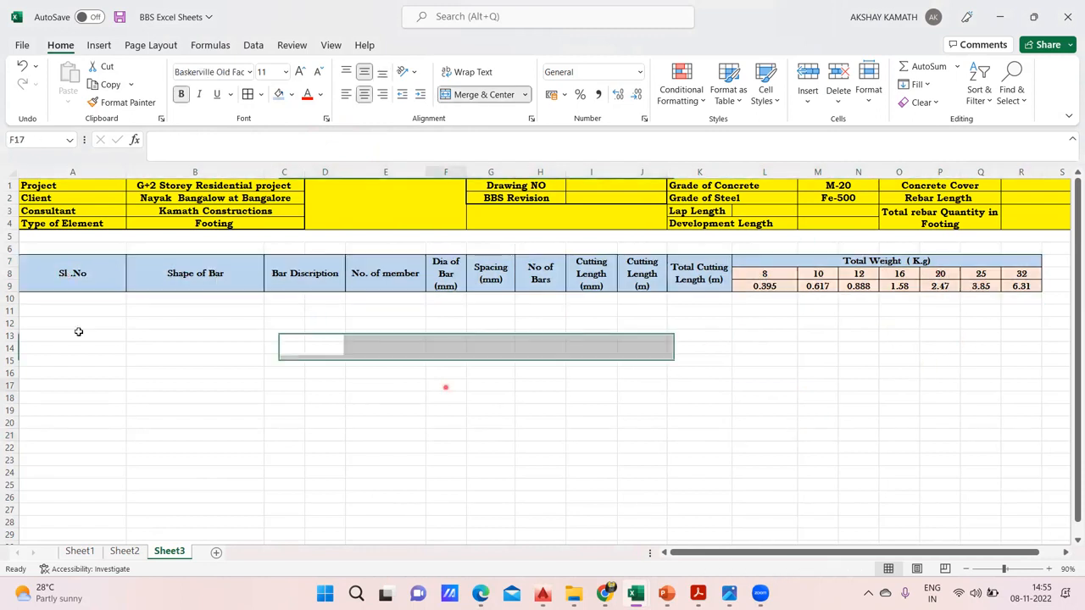
left_click_drag(56, 273, 1015, 257)
left_click(261, 94)
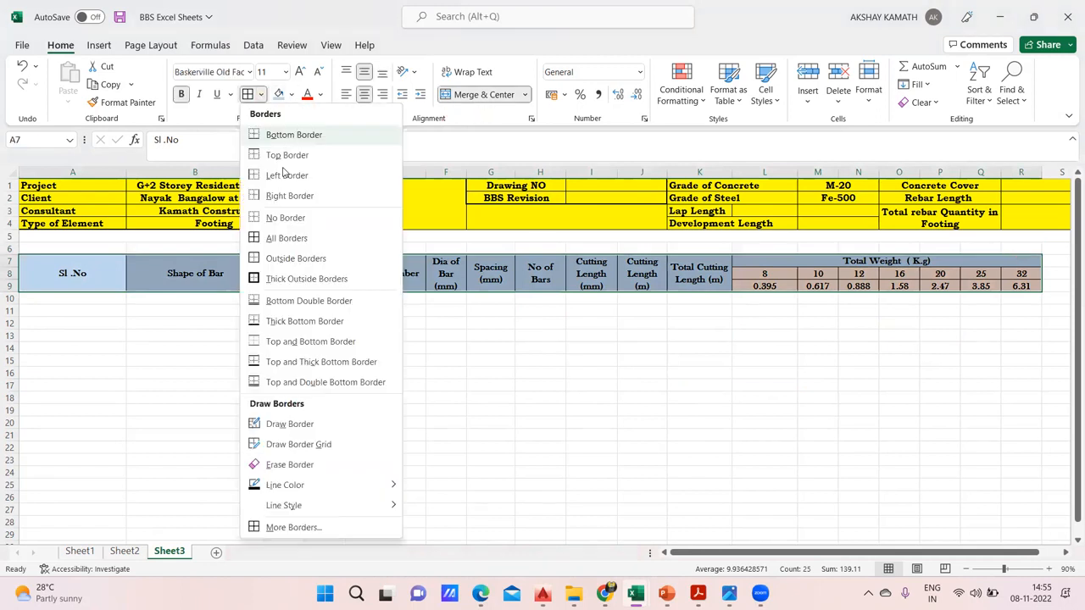
left_click(307, 279)
left_click(479, 422)
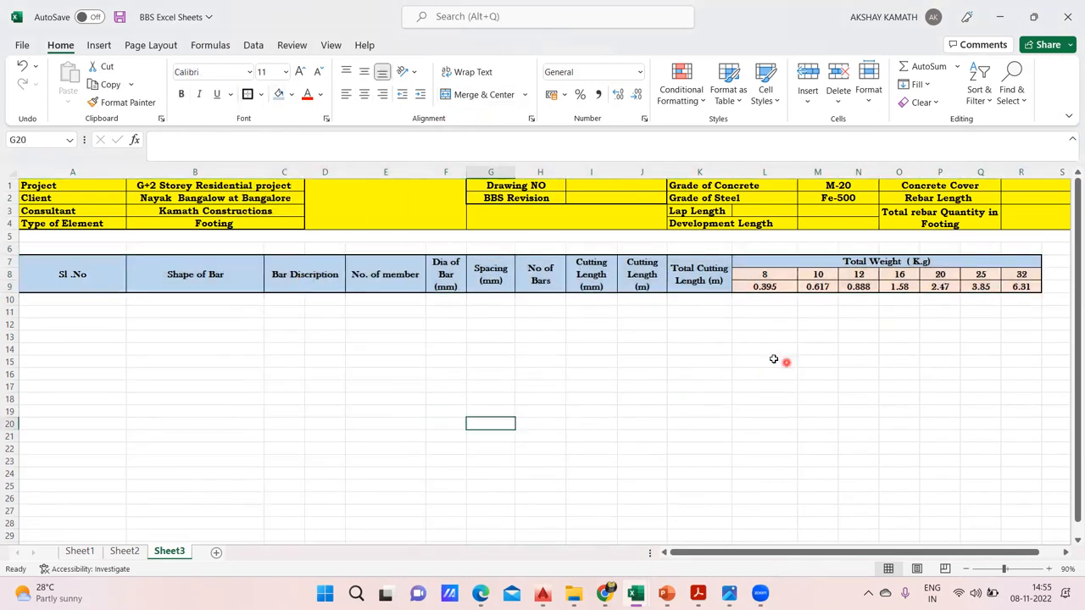
Widen column I until "Cutting Length" fits on one line above "(mm)"
left_click_drag(615, 175, 634, 174)
left_click(722, 363)
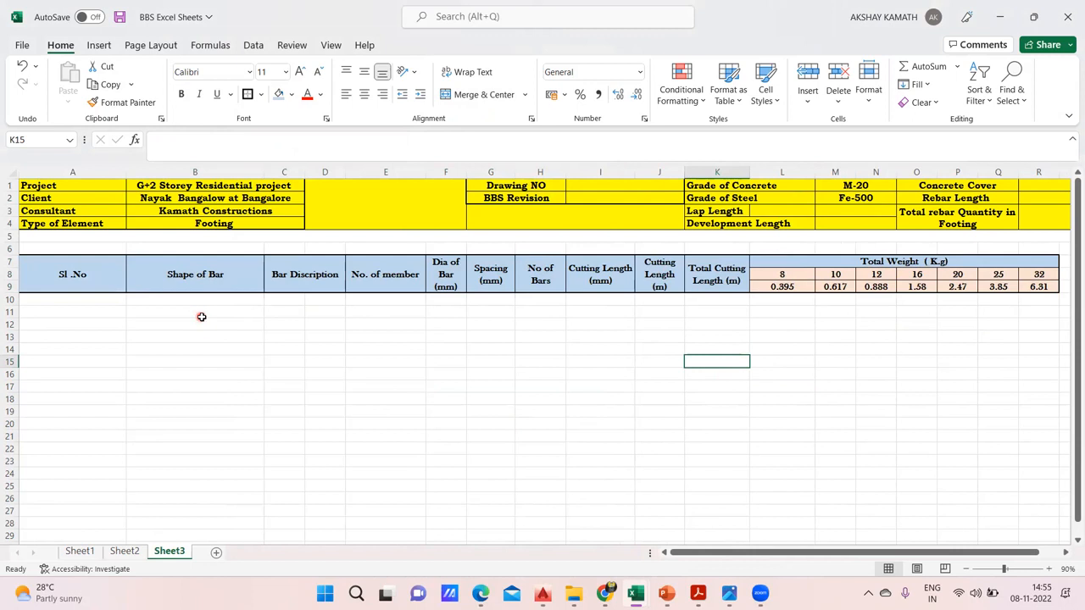
scroll(201, 316, "down", 1)
scroll(185, 304, "up", 1)
Switch to the 01- Residential Building (2) drawing in AutoCAD and examine the Schedule of Footing beside the foundation layout
mouse_move(542, 594)
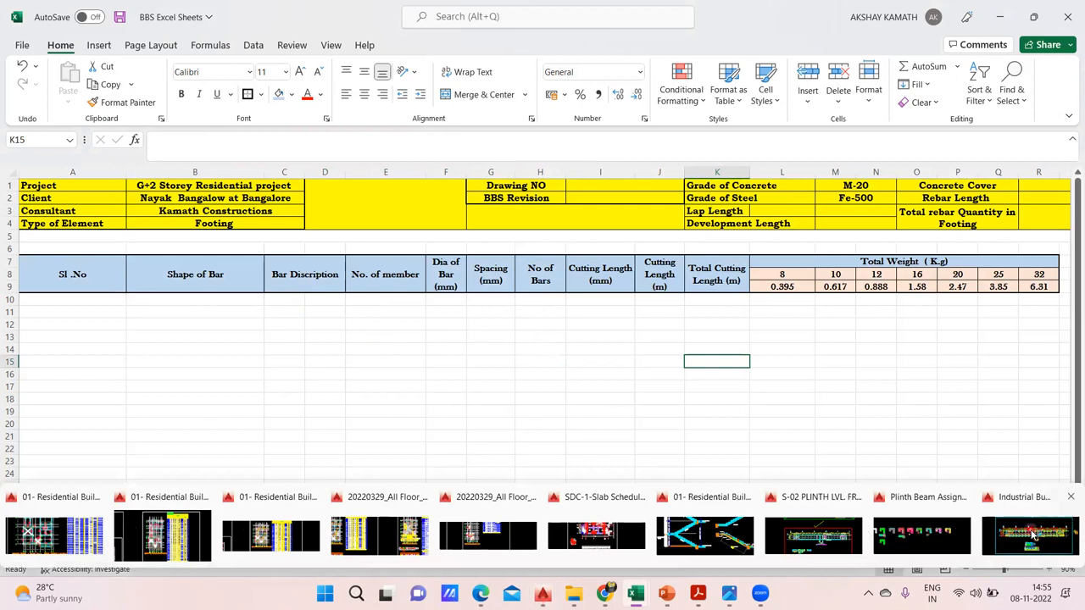
left_click(283, 532)
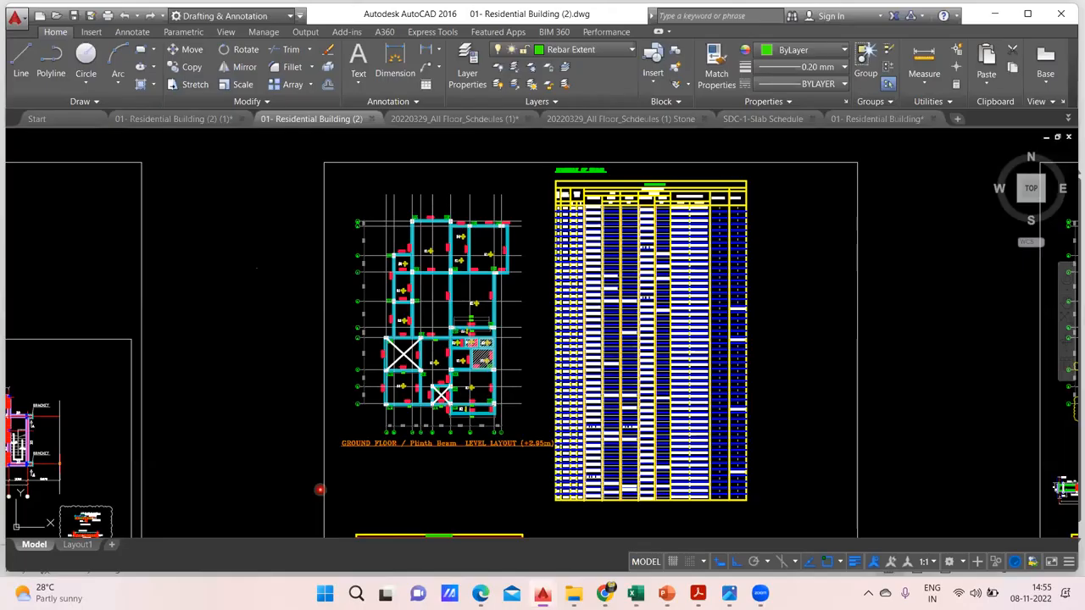
scroll(449, 347, "down", 5)
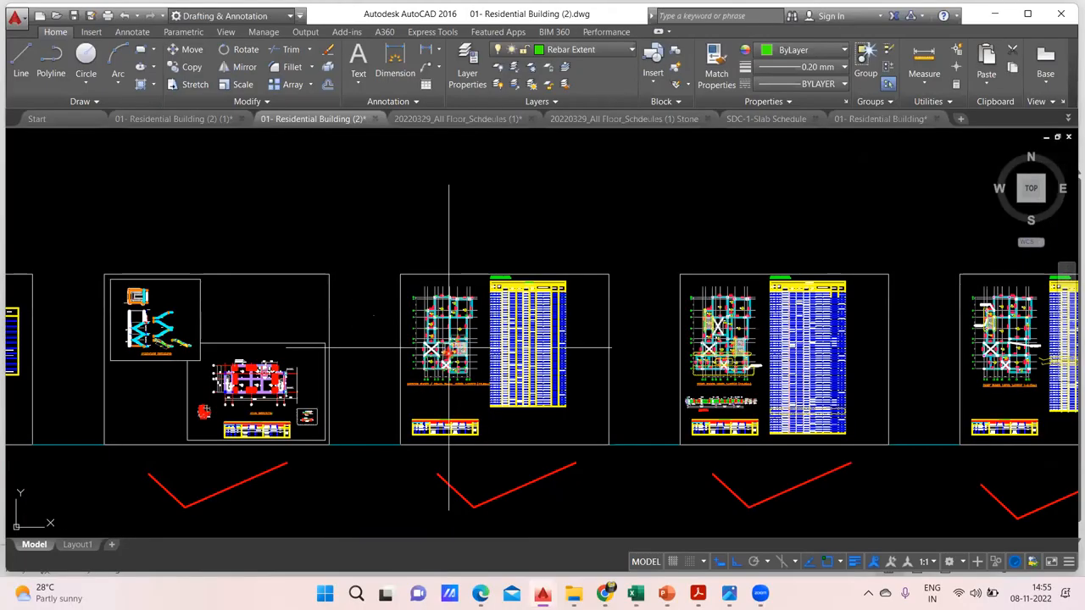
left_click_drag(449, 349, 702, 323)
left_click_drag(632, 273, 673, 294)
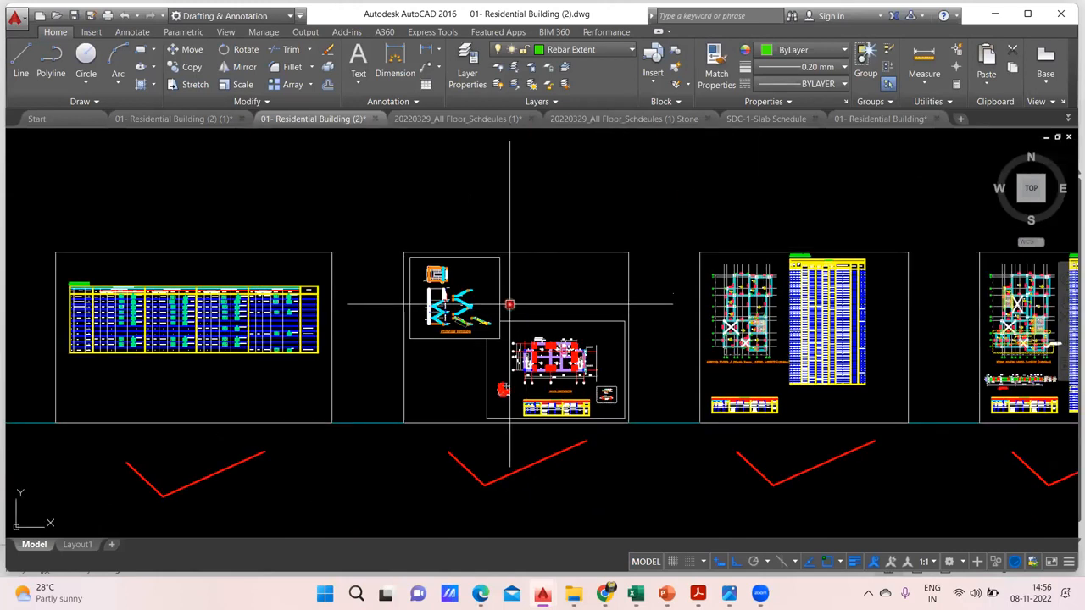
scroll(510, 303, "up", 2)
scroll(538, 289, "up", 2)
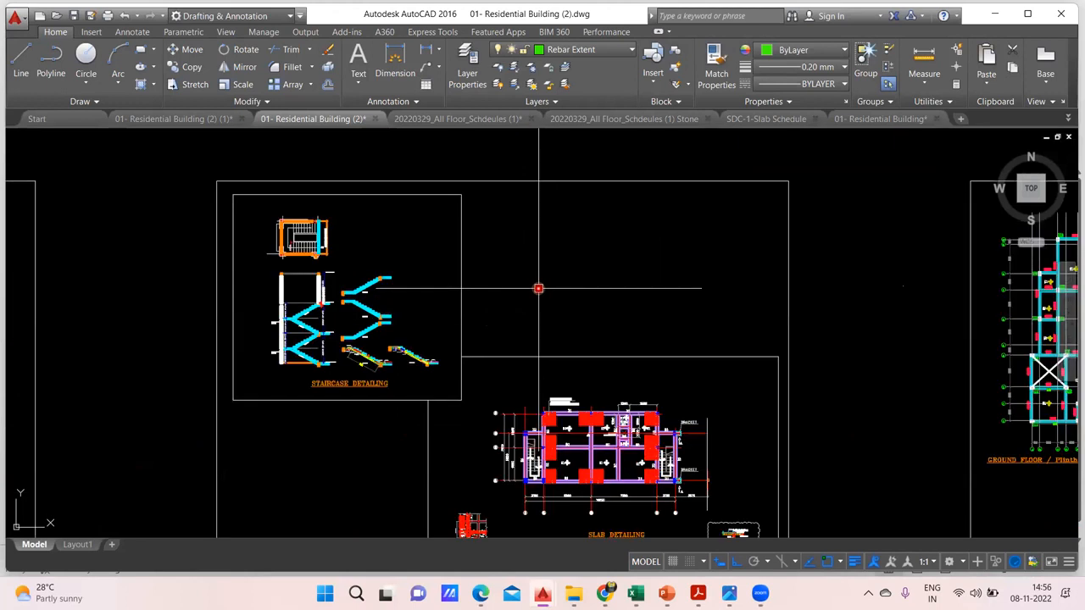
mouse_move(572, 297)
left_mouse_down()
mouse_move(409, 235)
mouse_move(332, 282)
mouse_move(301, 282)
left_mouse_up()
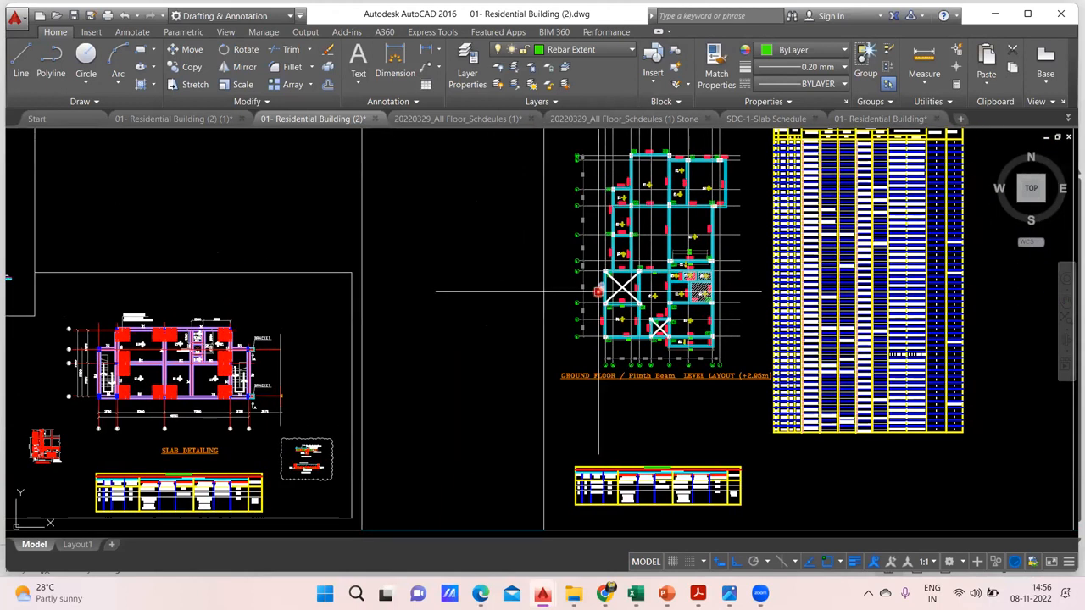
scroll(591, 279, "down", 2)
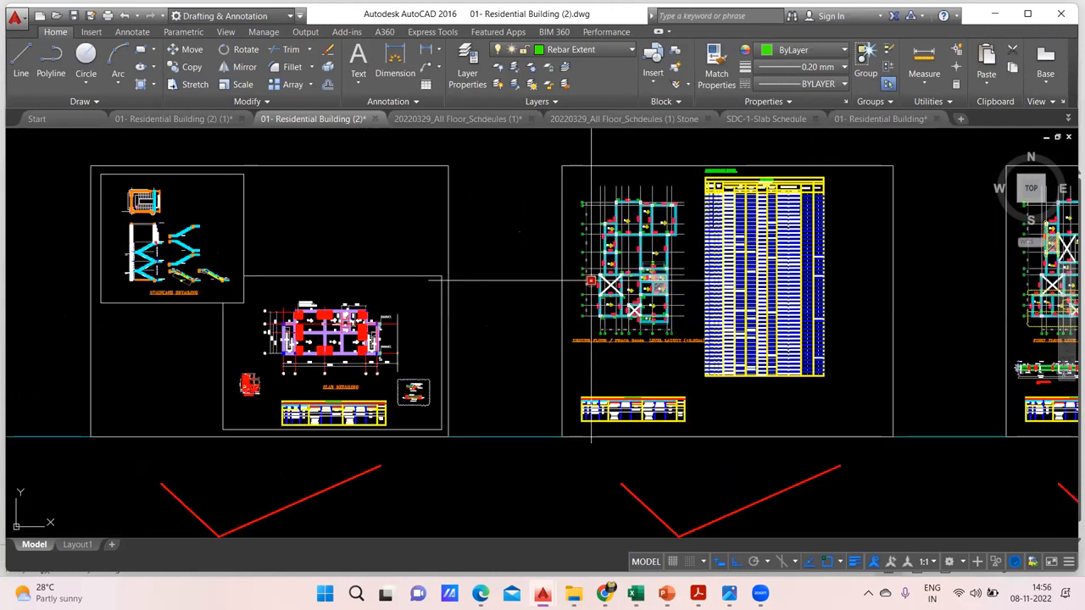
left_click_drag(591, 280, 1049, 362)
left_click_drag(301, 318, 603, 268)
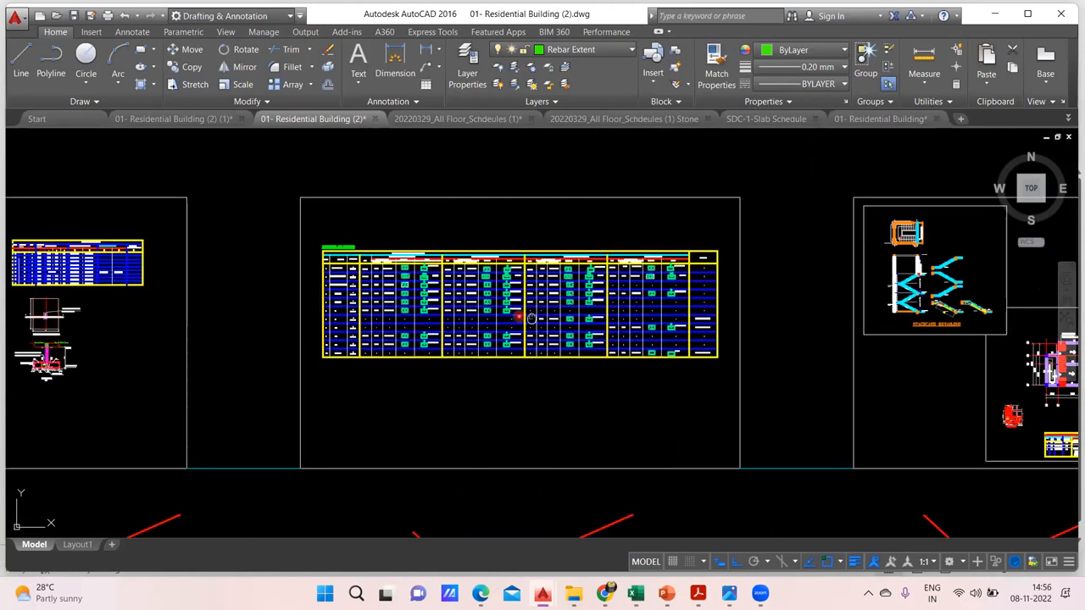
left_click_drag(127, 269, 386, 269)
scroll(386, 265, "up", 2)
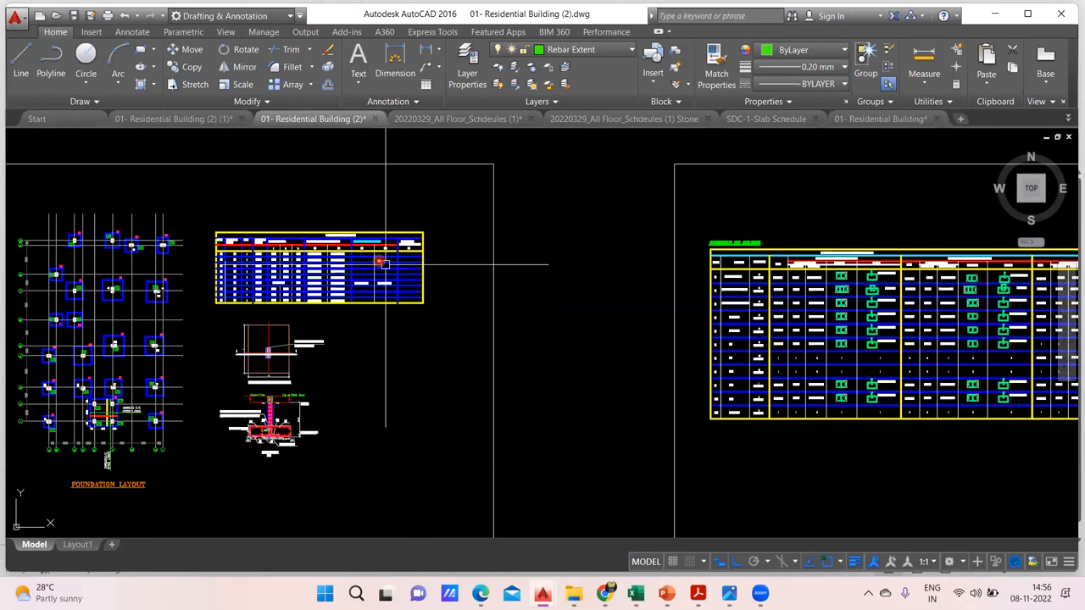
scroll(386, 265, "up", 5)
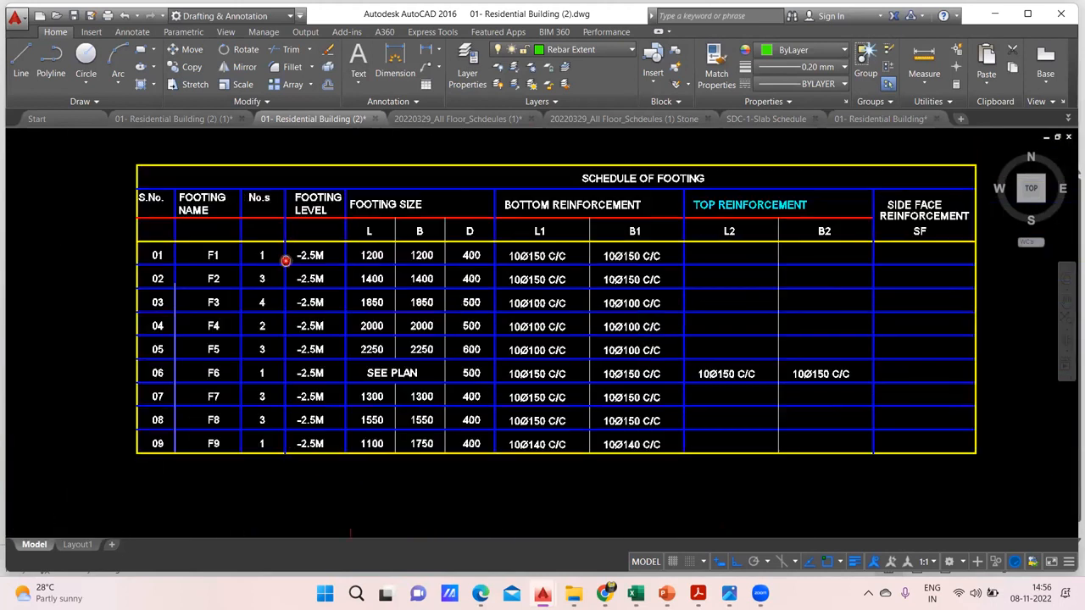
left_click_drag(285, 261, 257, 253)
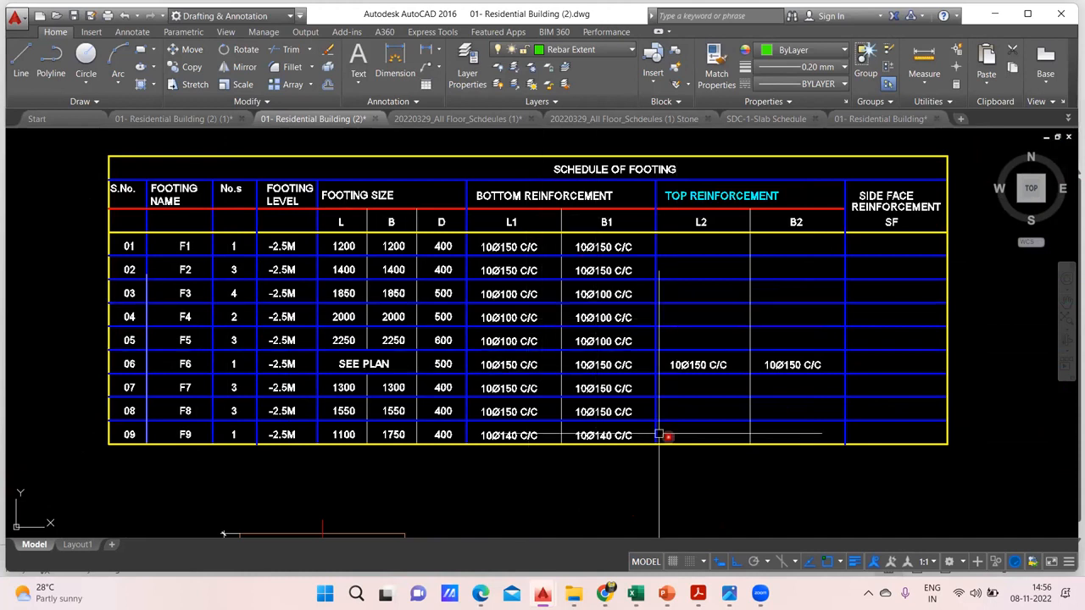
Switch back to Sheet3 of the BBS Excel Sheets workbook in Excel and select an empty cell below the table header
mouse_move(635, 594)
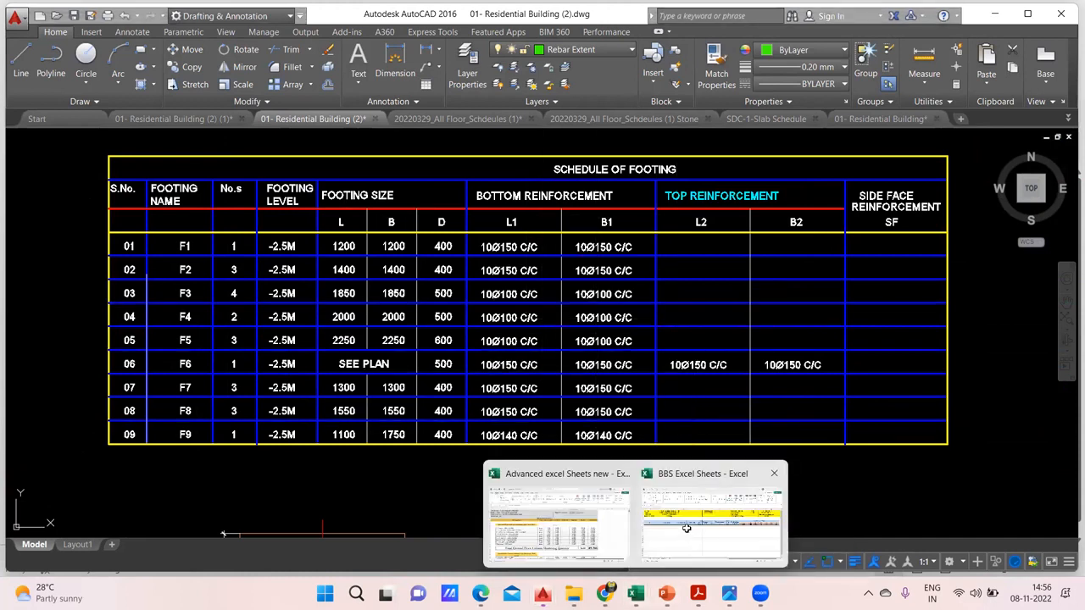
left_click(686, 528)
left_click(805, 385)
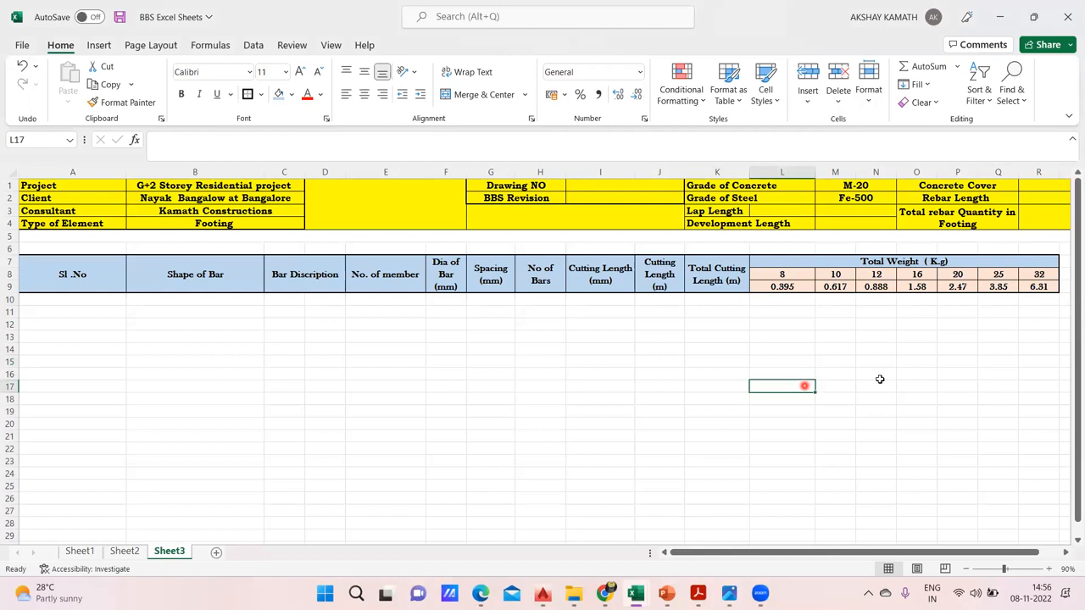